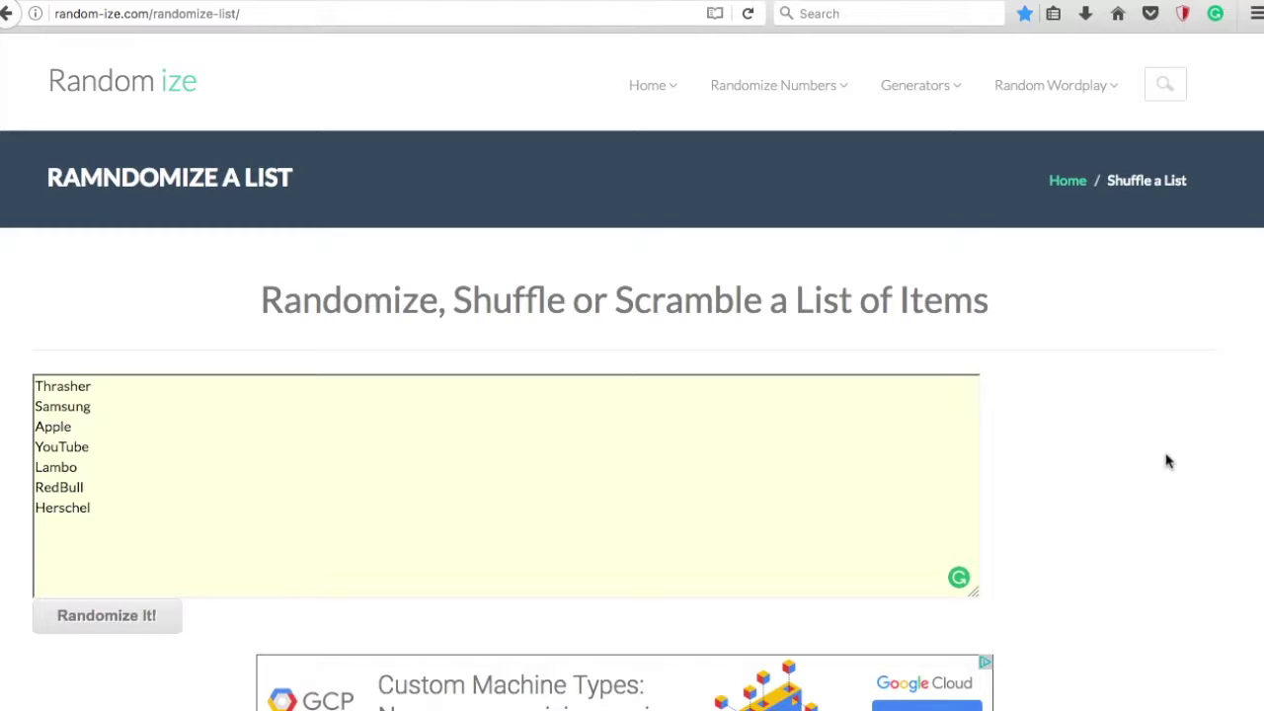
# Shuffle the seven-brand list with Randomize It!, then search the web for 'youtube ad'.
pyautogui.scroll(-4, 1075, 327)
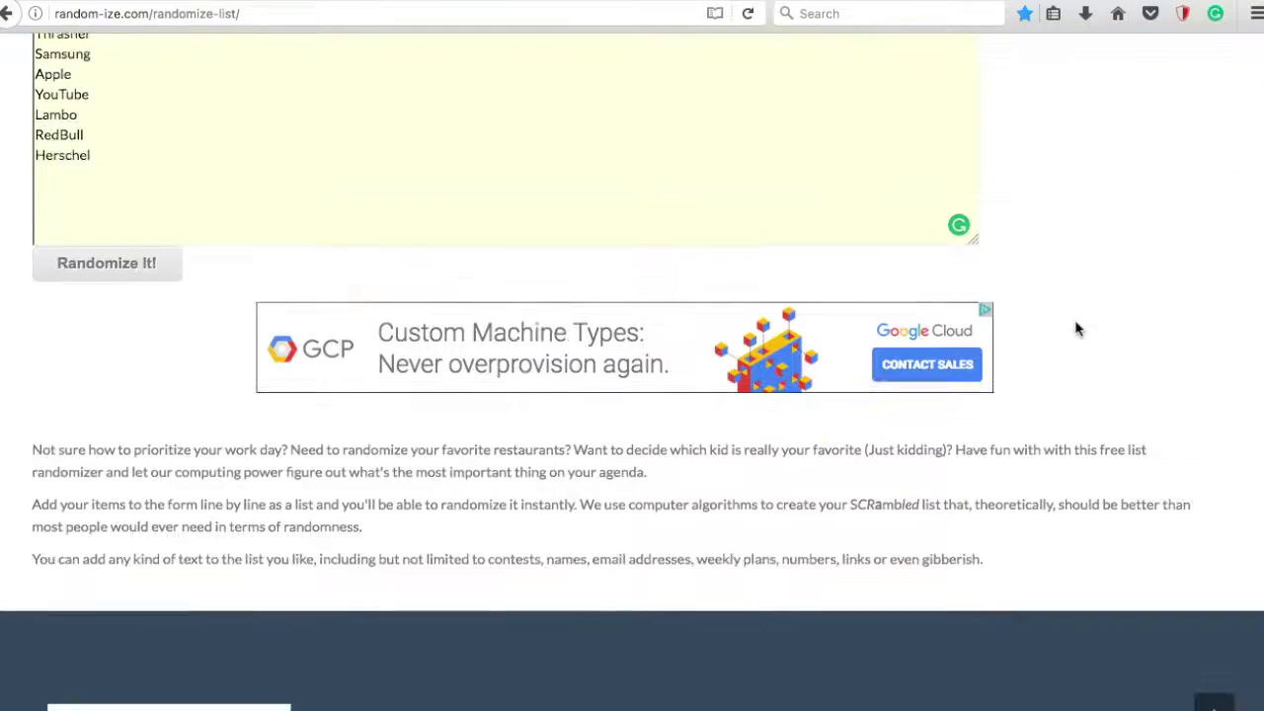
pyautogui.scroll(4, 1075, 327)
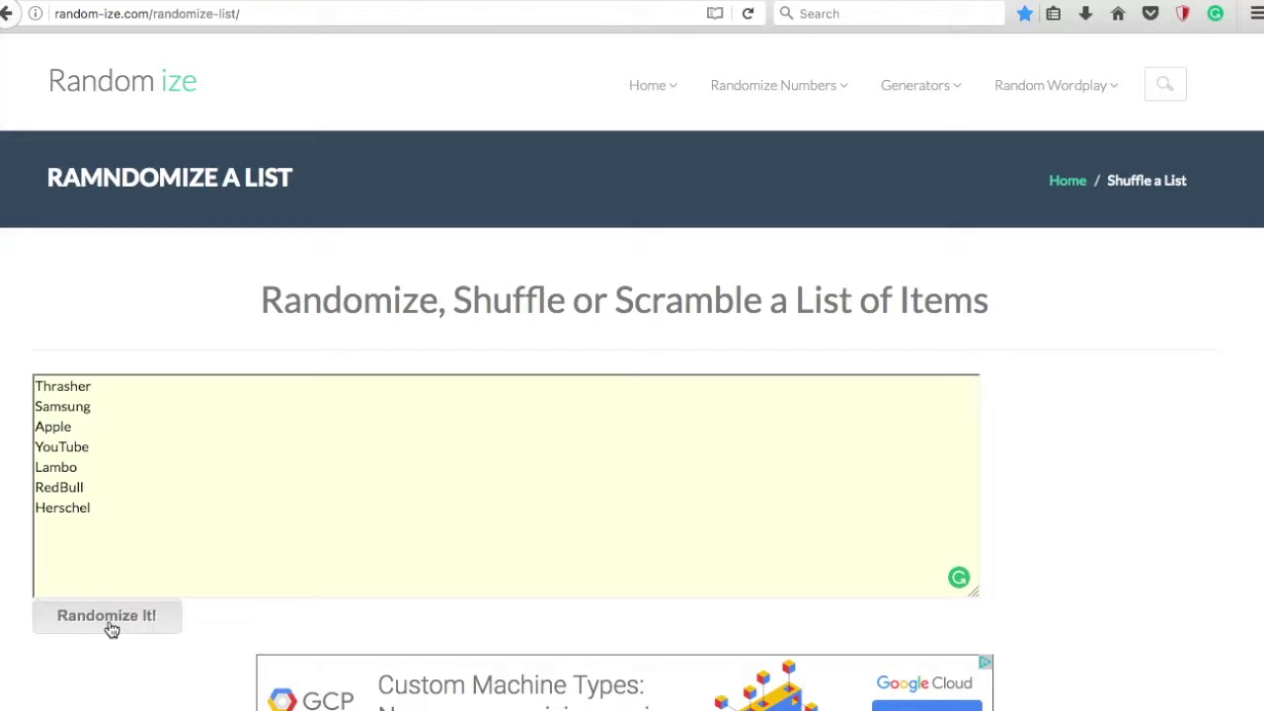
pyautogui.click(112, 630)
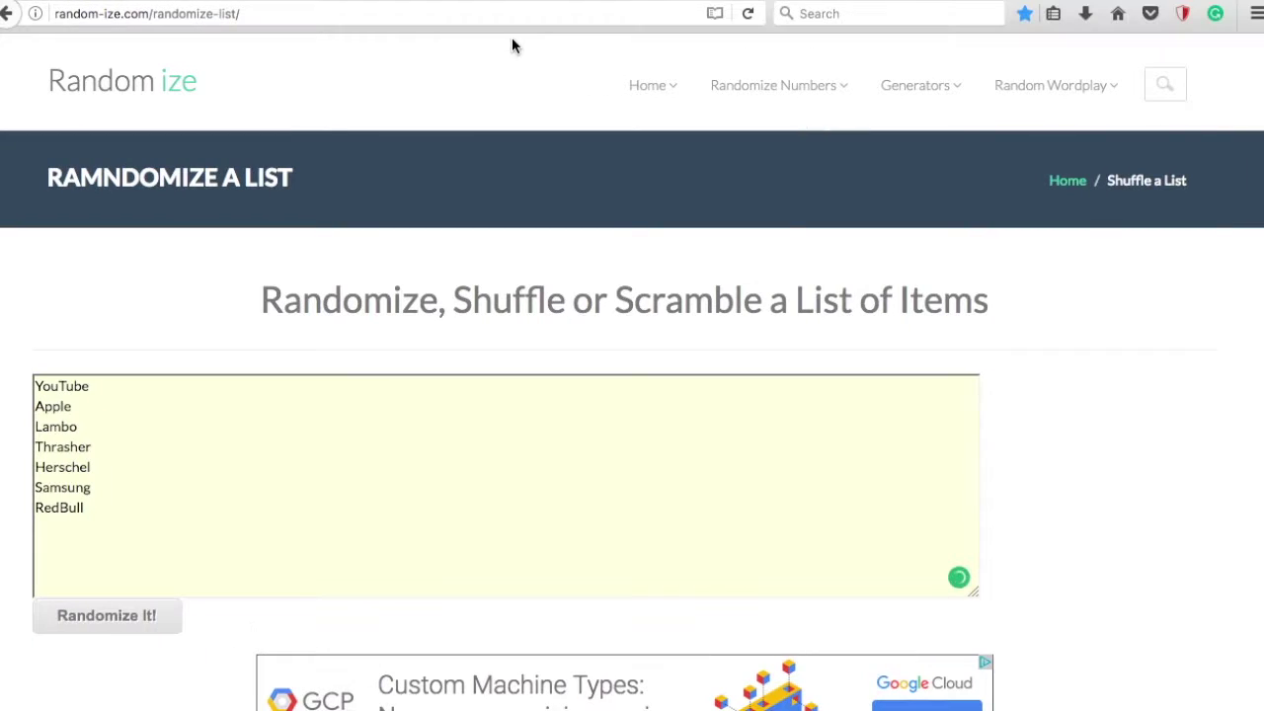
pyautogui.hotkey('ctrl', 'l')
pyautogui.write('youtube ad')
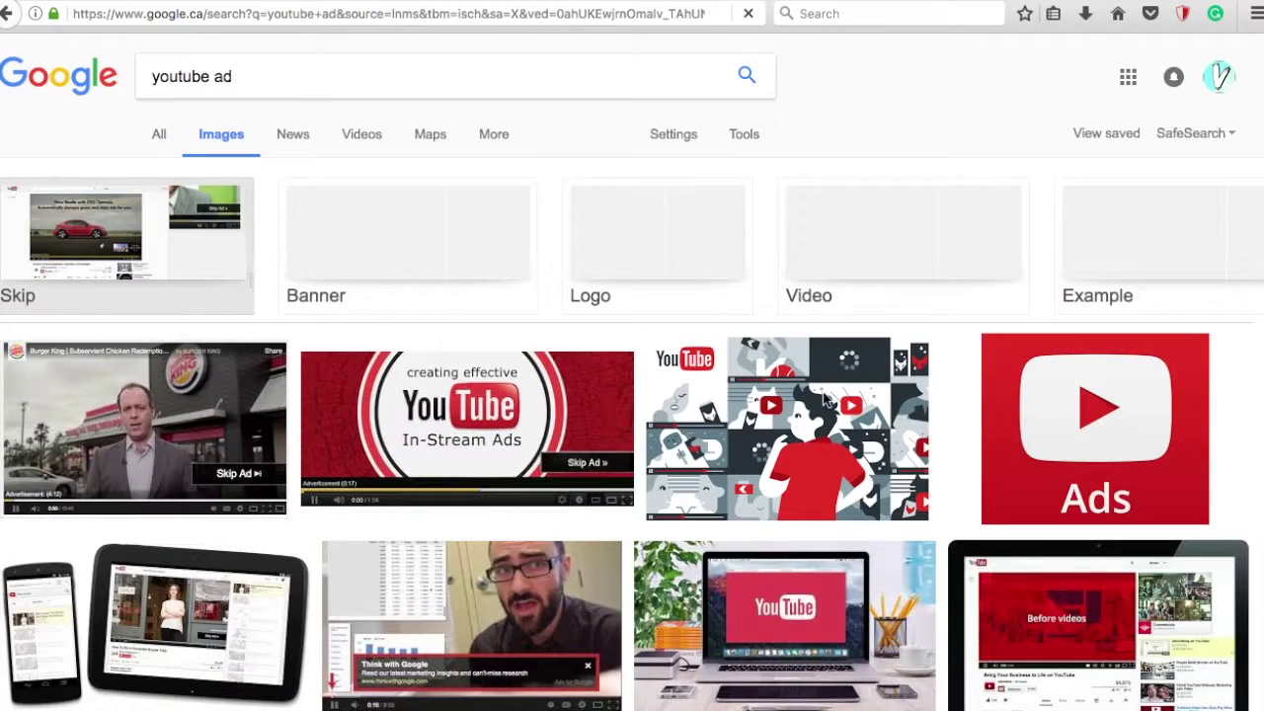
# Replace the image query with 'compter green screen' and accept the 'computer green screen' correction.
pyautogui.scroll(-3, 835, 348)
pyautogui.scroll(-3, 834, 347)
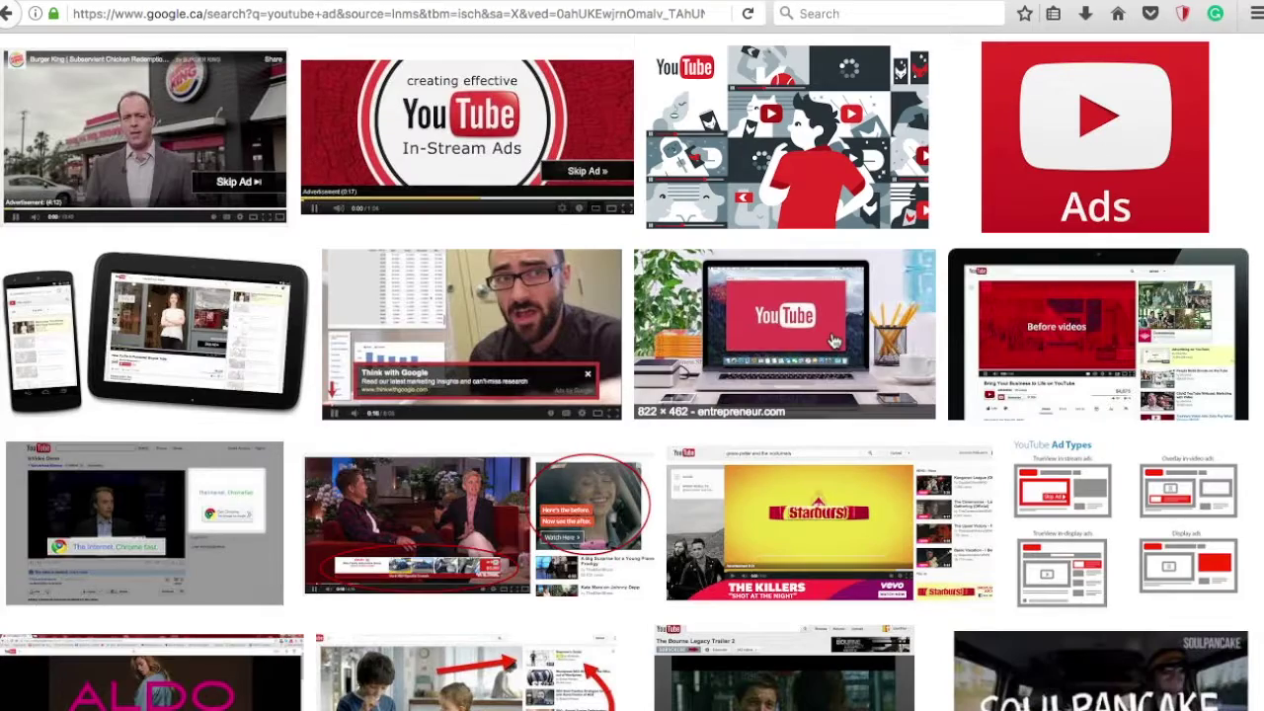
pyautogui.scroll(-3, 833, 341)
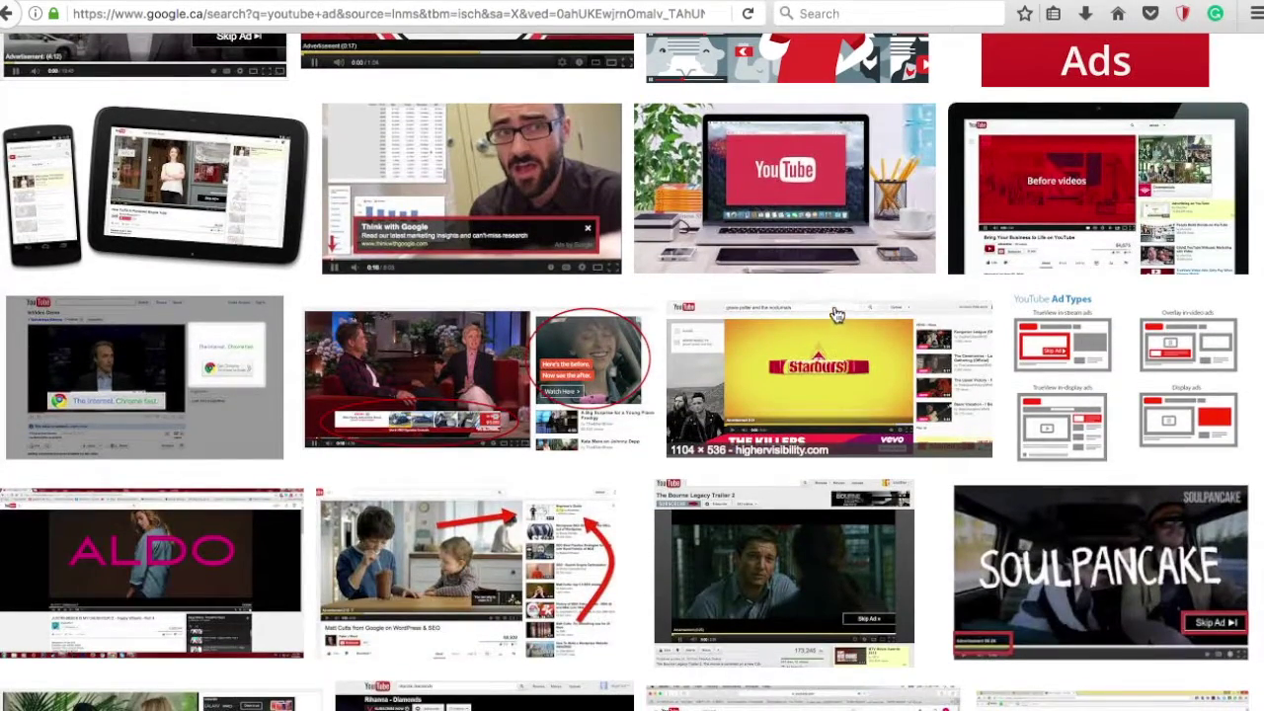
pyautogui.scroll(-5, 834, 301)
pyautogui.scroll(5, 834, 299)
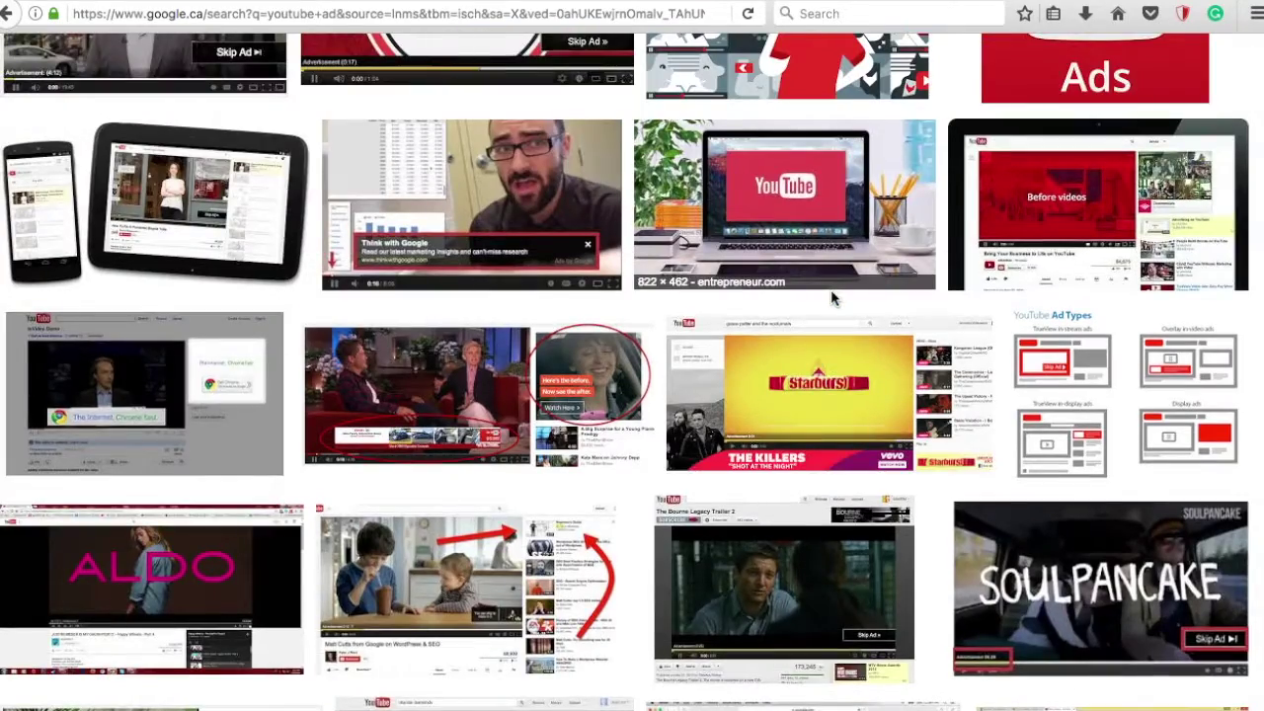
pyautogui.scroll(5, 831, 297)
pyautogui.tripleClick(396, 67)
pyautogui.write('c')
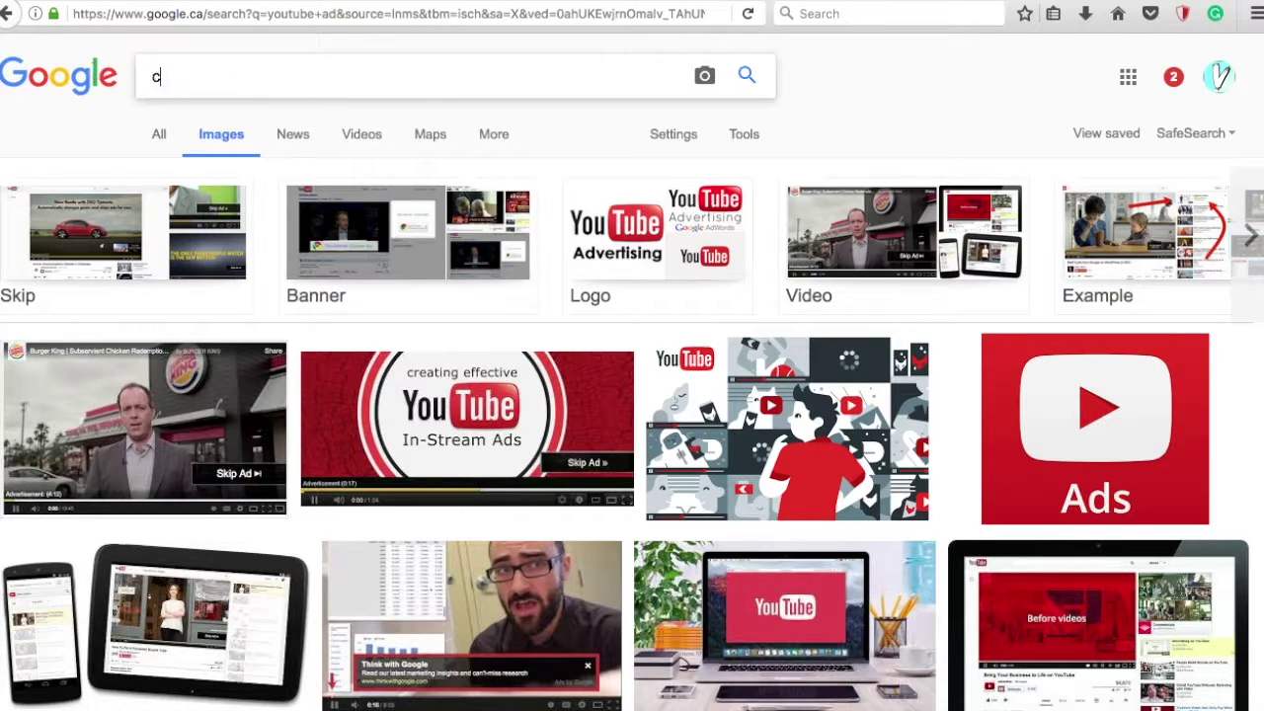
pyautogui.write('ompter gr')
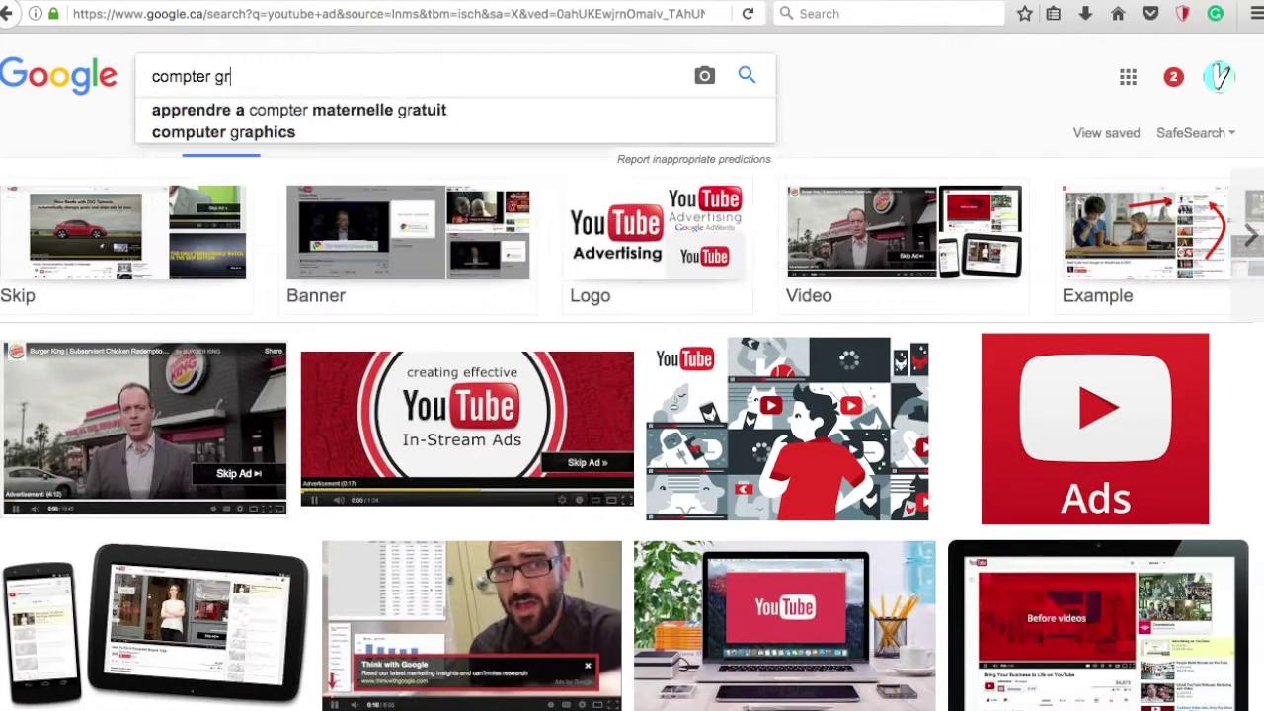
pyautogui.write('een screen')
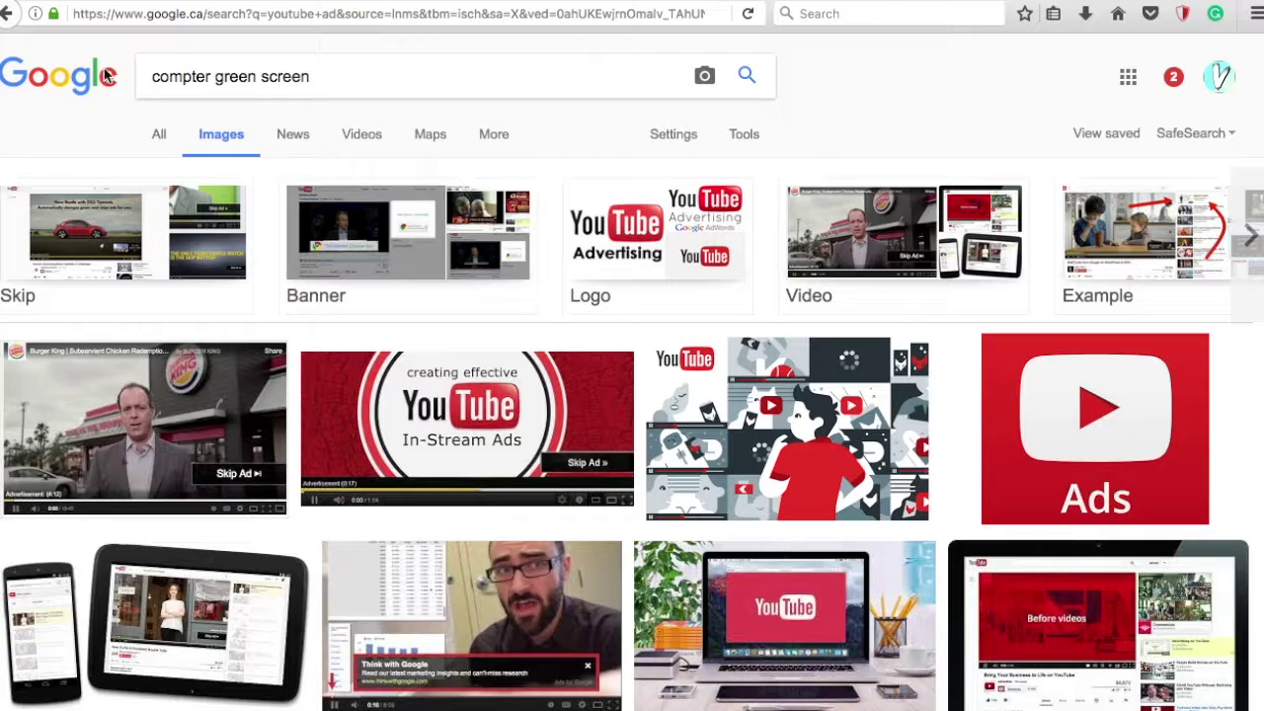
pyautogui.press('Return')
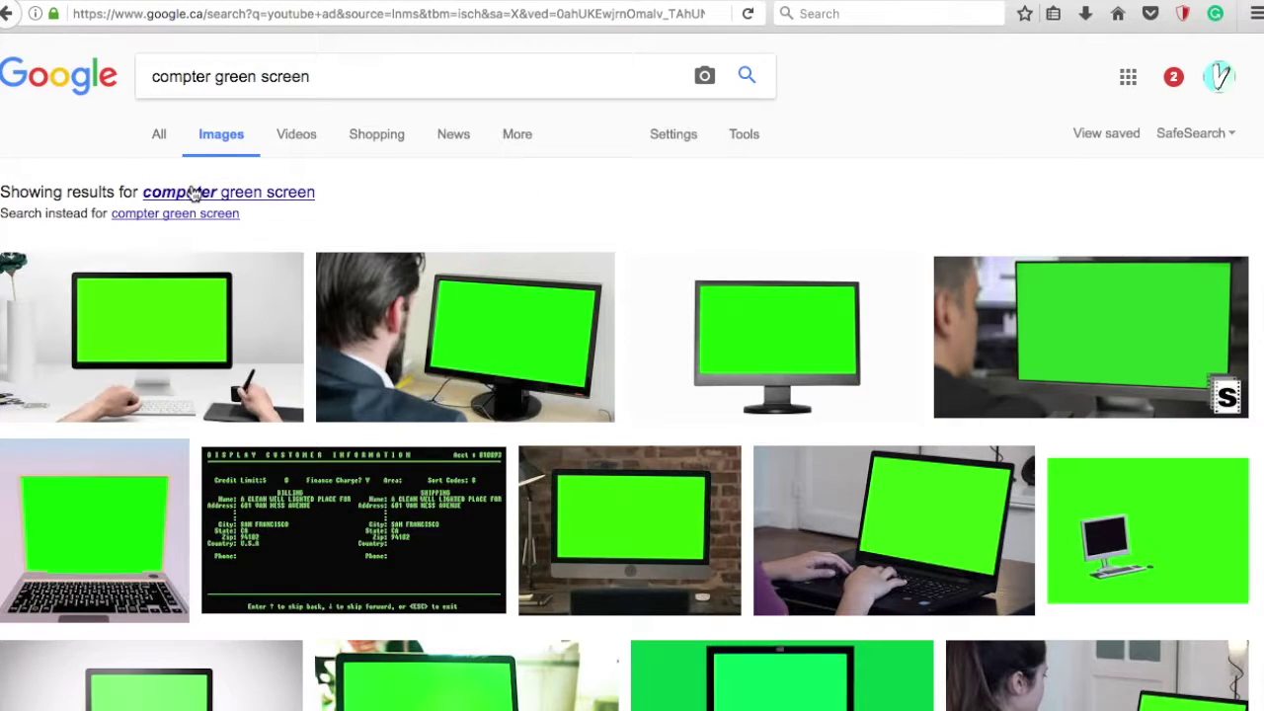
pyautogui.click(193, 193)
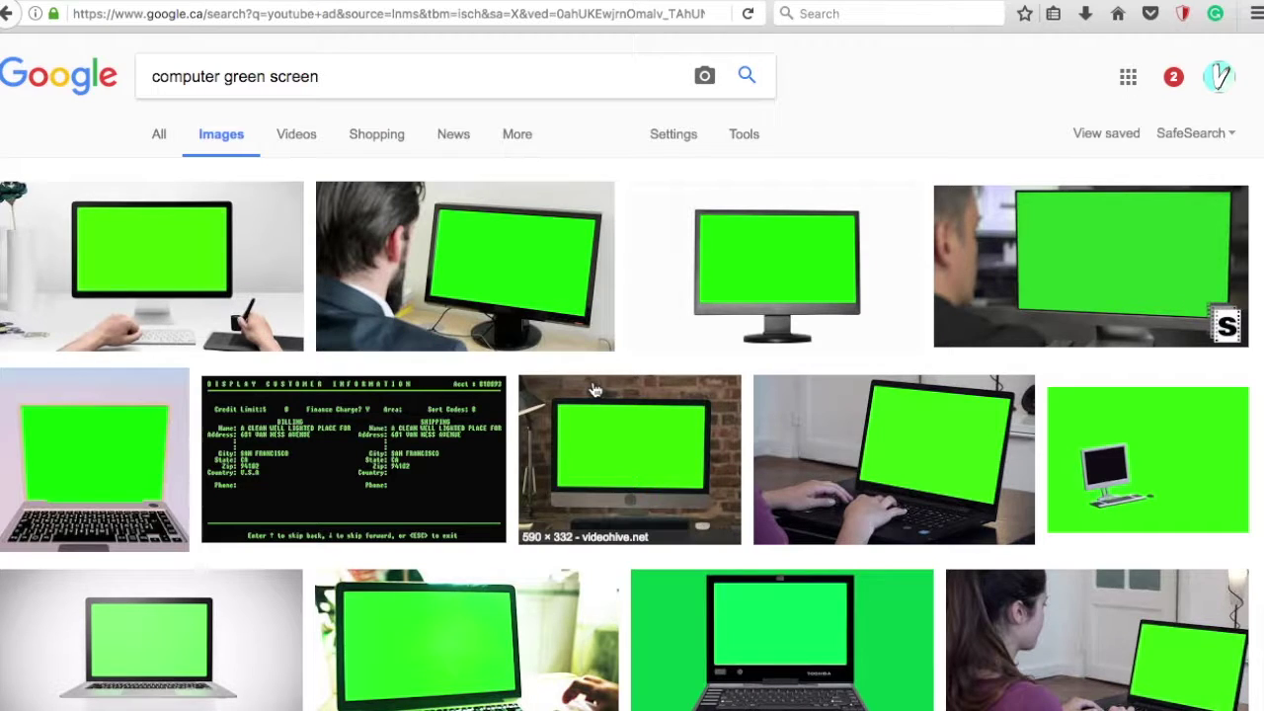
# Narrow the image search to 'computer green screen mac'.
pyautogui.scroll(-2, 587, 371)
pyautogui.scroll(-3, 594, 389)
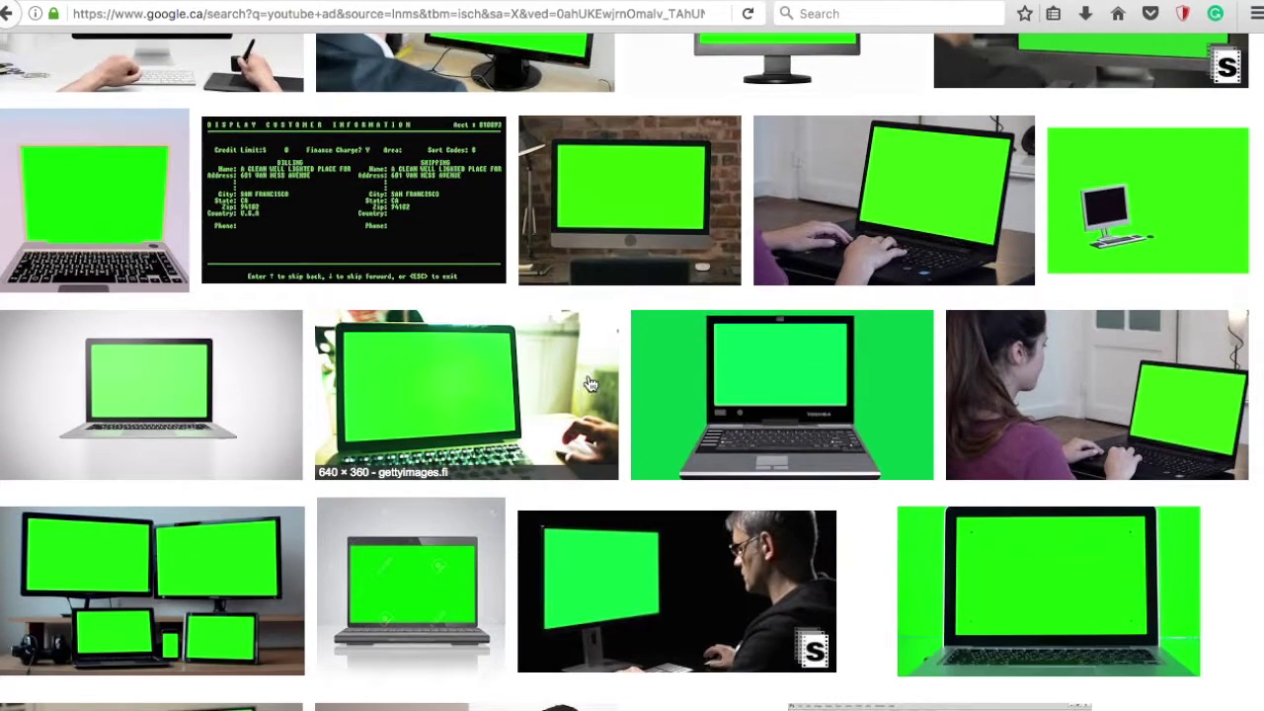
pyautogui.scroll(-3, 593, 387)
pyautogui.scroll(-2, 563, 380)
pyautogui.scroll(-3, 564, 385)
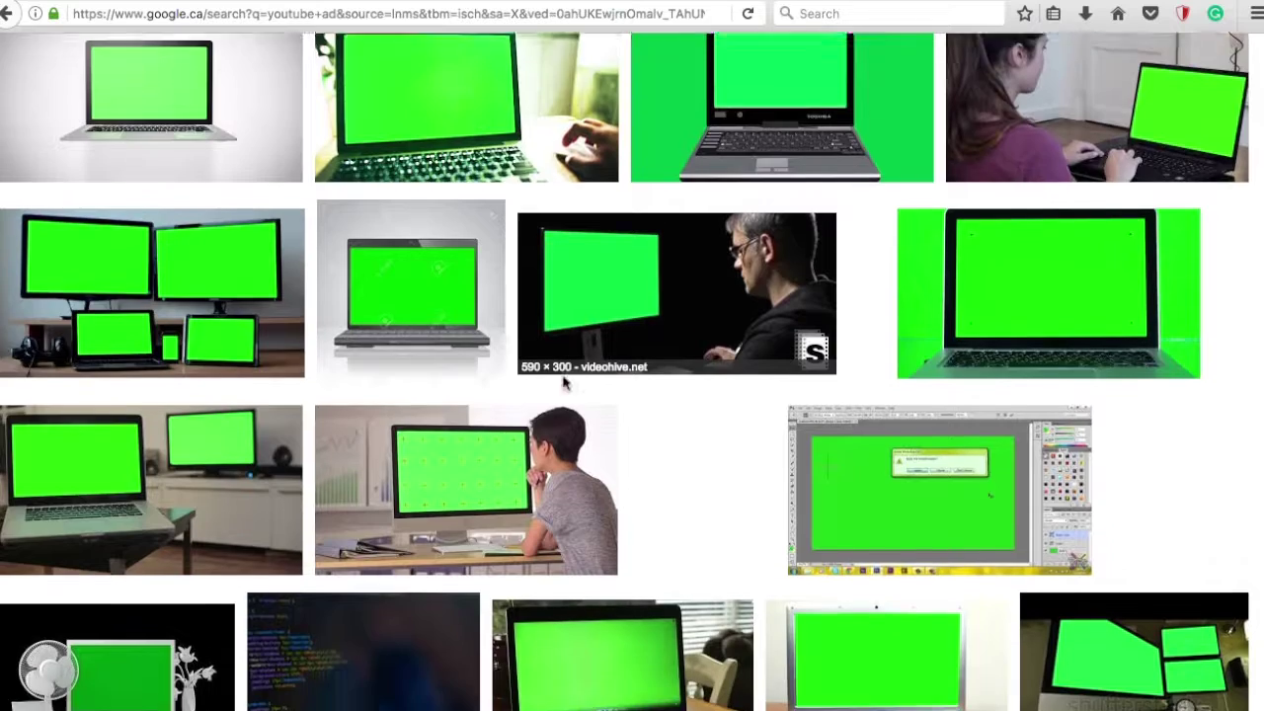
pyautogui.scroll(8, 564, 382)
pyautogui.scroll(3, 564, 382)
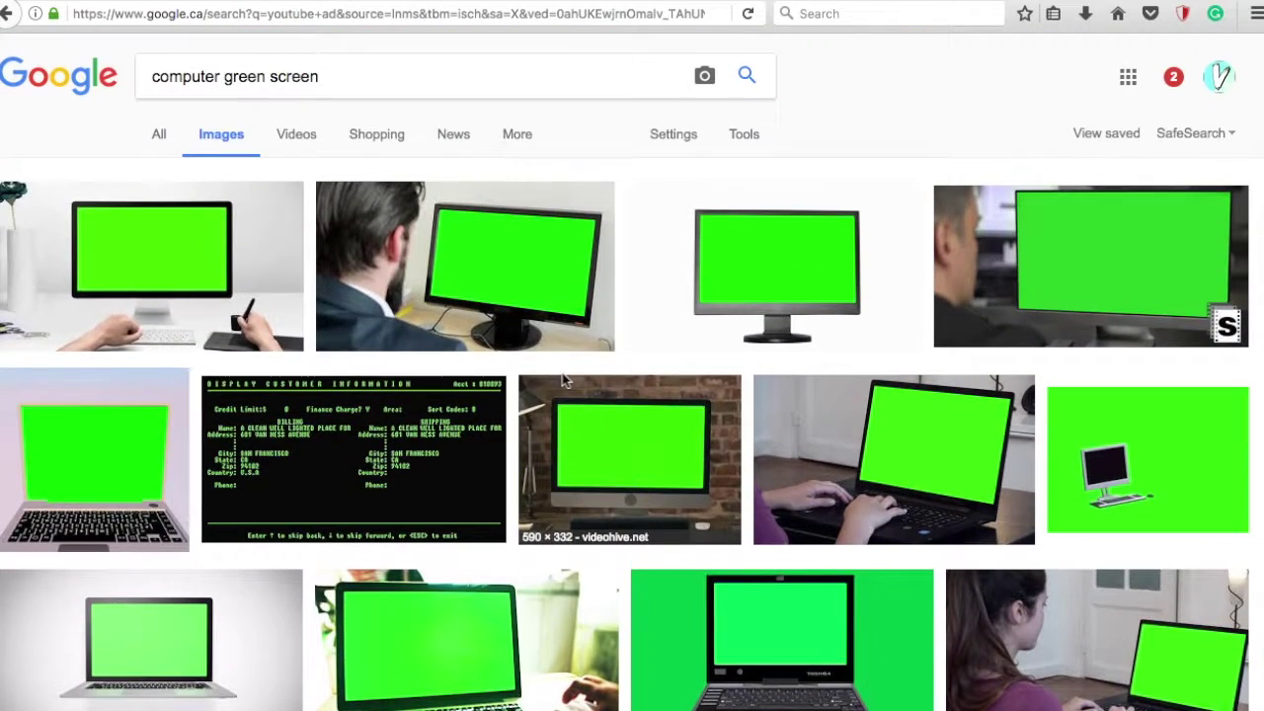
pyautogui.click(336, 79)
pyautogui.write('mac')
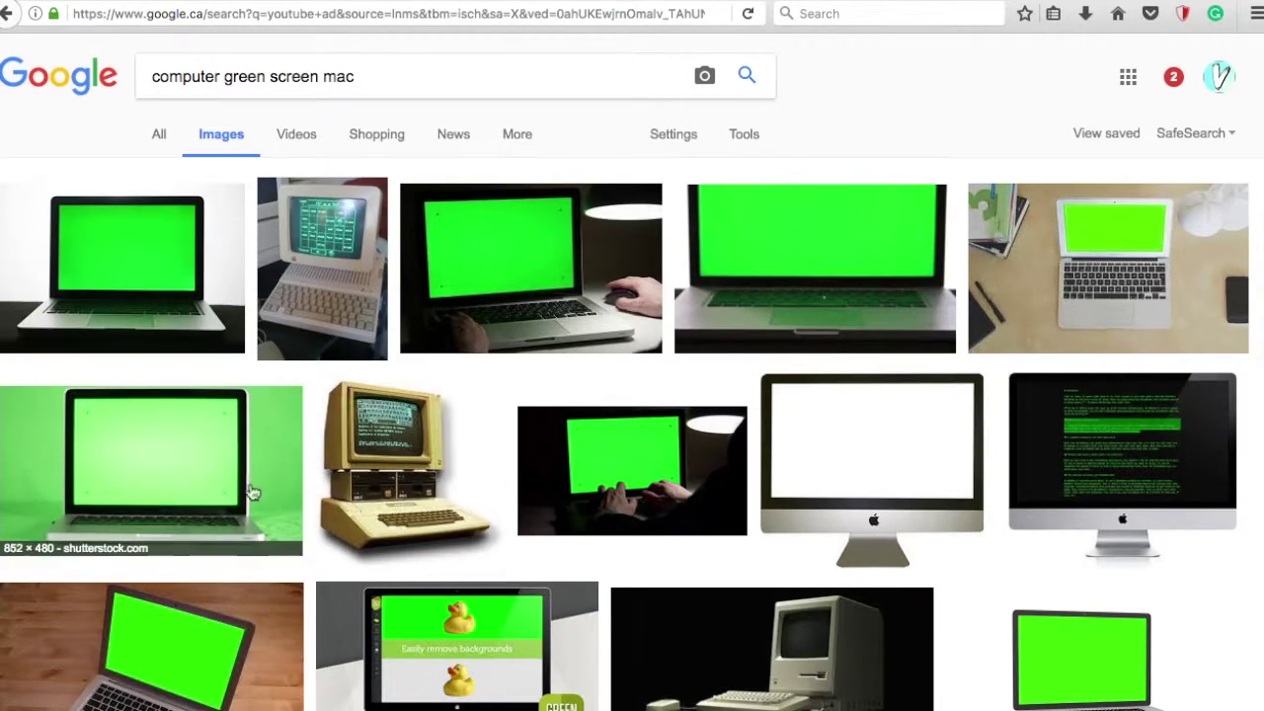
# Open the white-background green-screen laptop image full size and save it.
pyautogui.scroll(-5, 252, 491)
pyautogui.click(1104, 454)
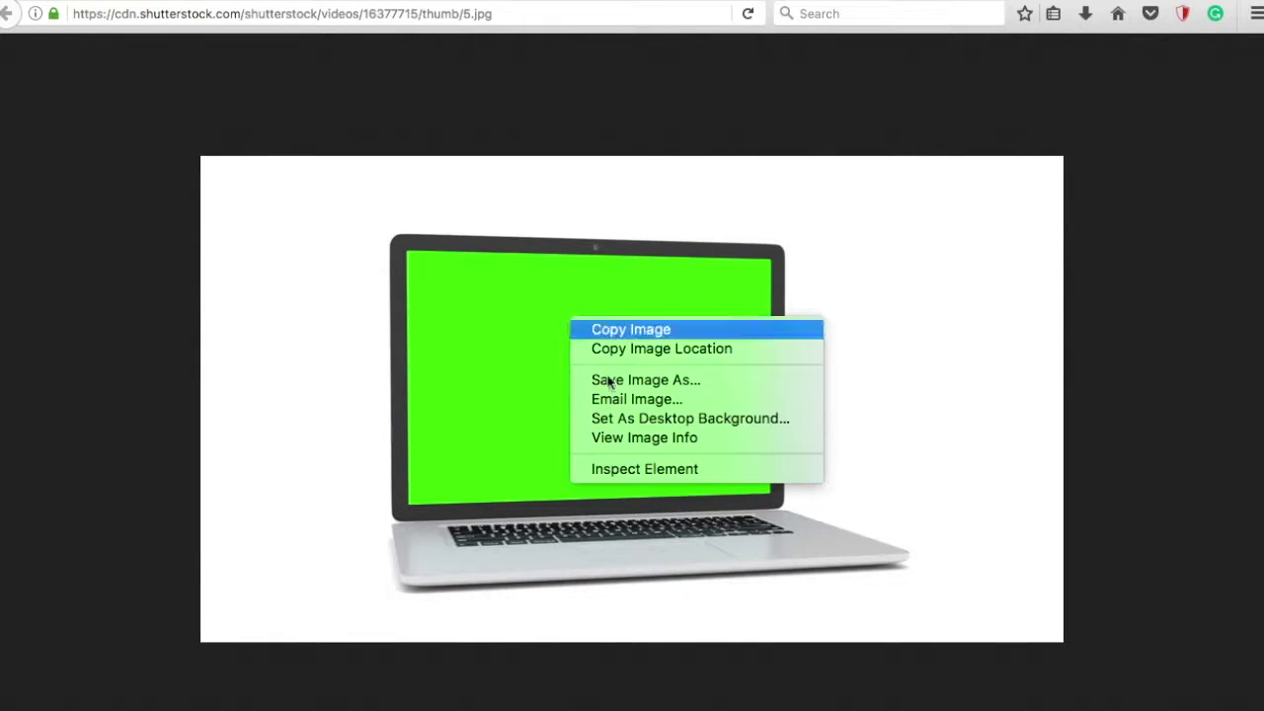
pyautogui.click(663, 387)
pyautogui.click(820, 291)
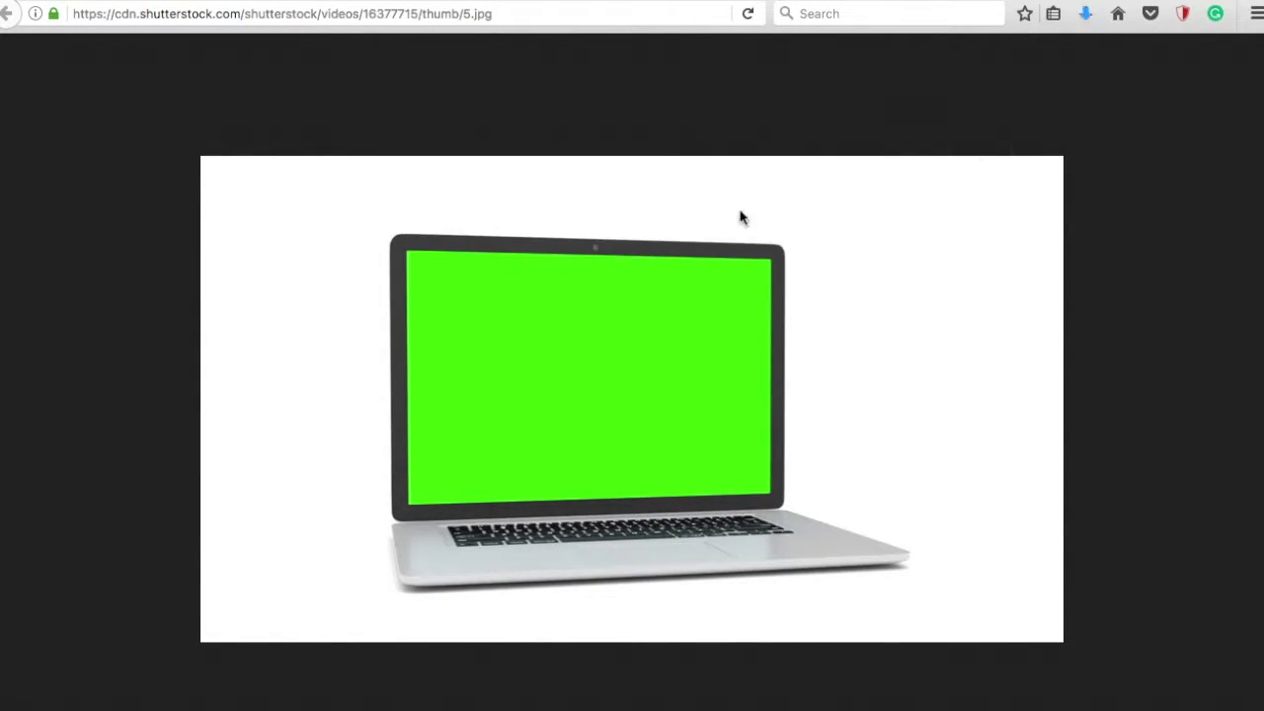
pyautogui.press('super+w')
pyautogui.scroll(10, 414, 59)
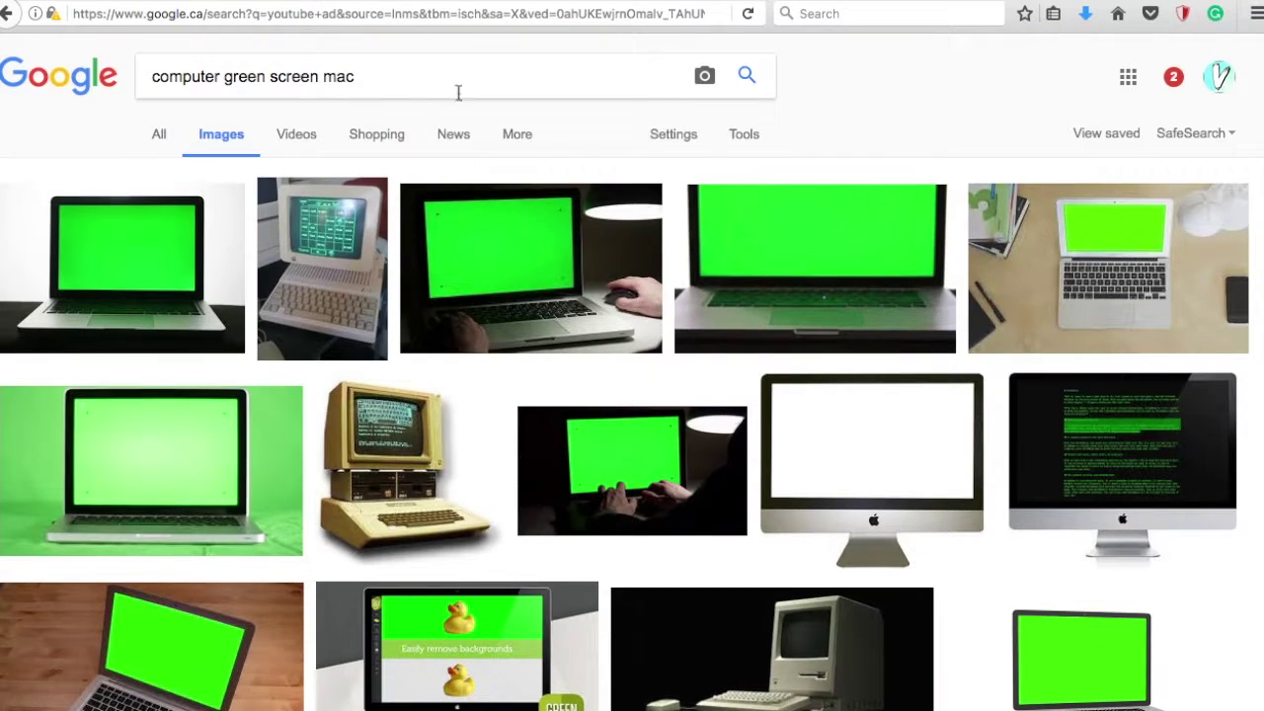
# Replace the query with 'youtube logo png' and run the image search.
pyautogui.moveTo(457, 93); pyautogui.dragTo(126, 96)
pyautogui.write('youtub')
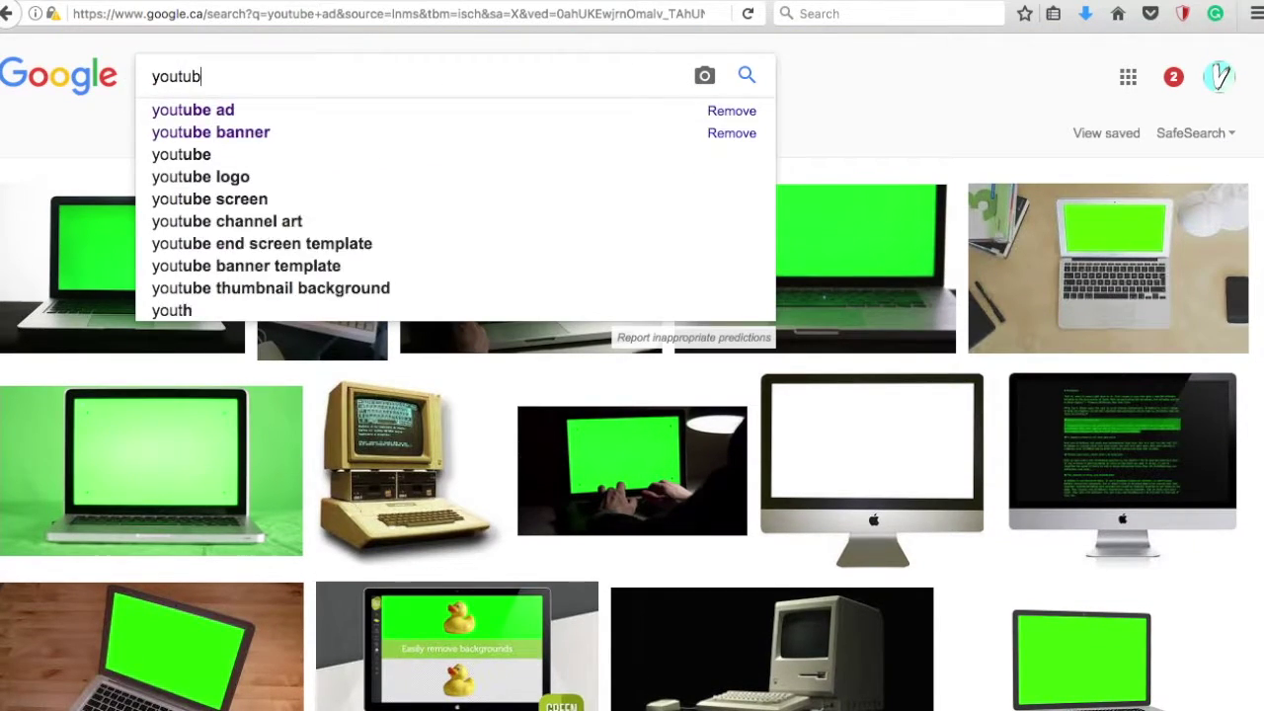
pyautogui.write('e logo ')
pyautogui.write('p')
pyautogui.press('BackSpace')
pyautogui.write('log')
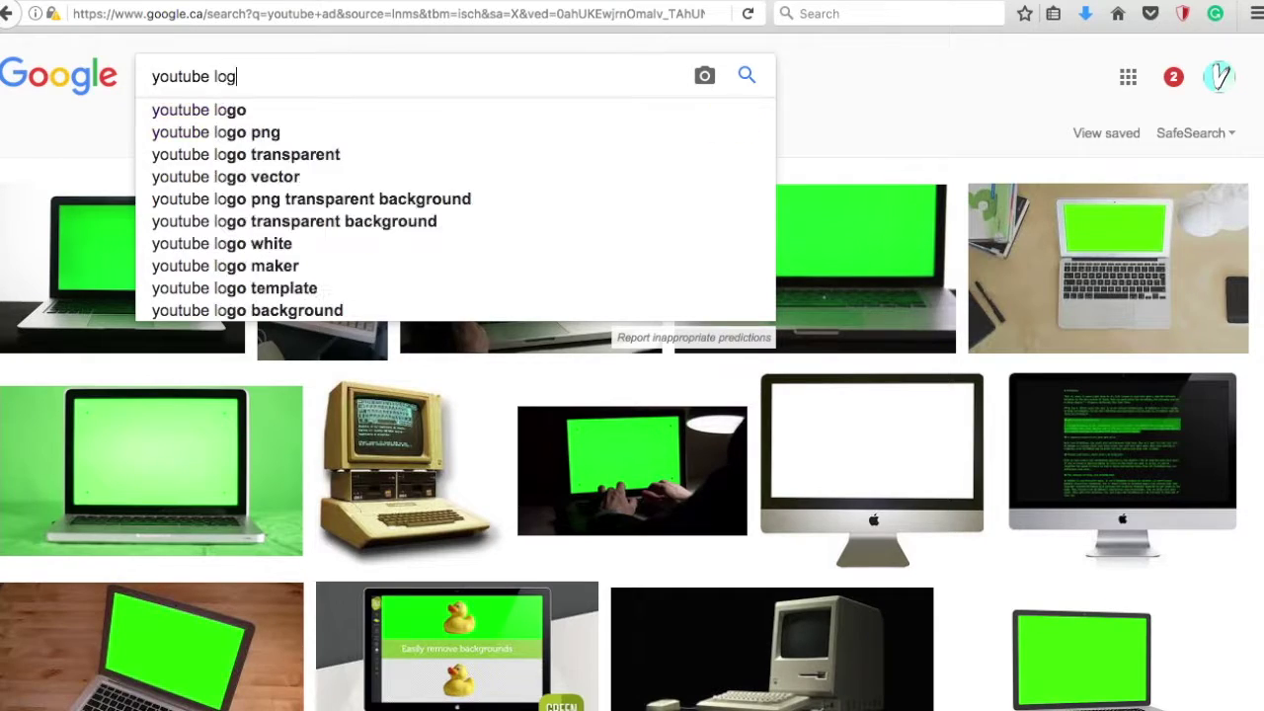
pyautogui.write('o png')
pyautogui.press('Return')
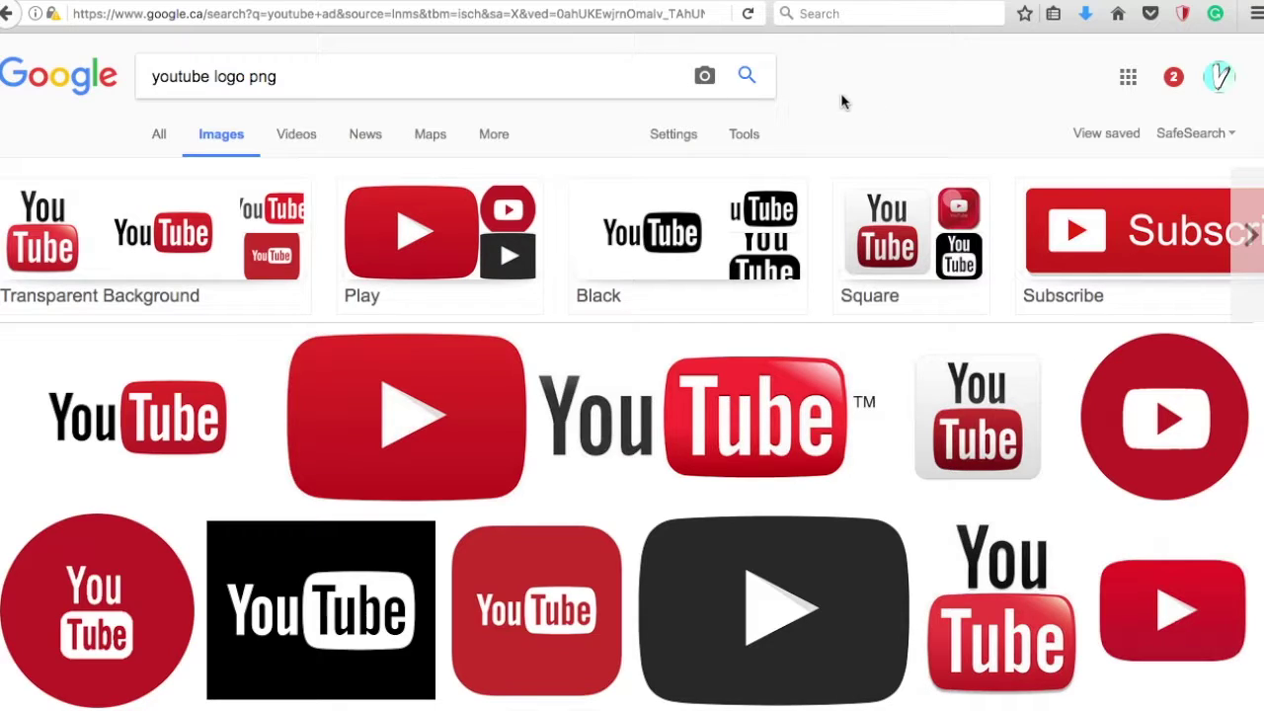
# Save the first full-colour YouTube logo as YouTube-logo-full_color.png and check Downloads.
pyautogui.scroll(-2, 613, 259)
pyautogui.click(220, 301)
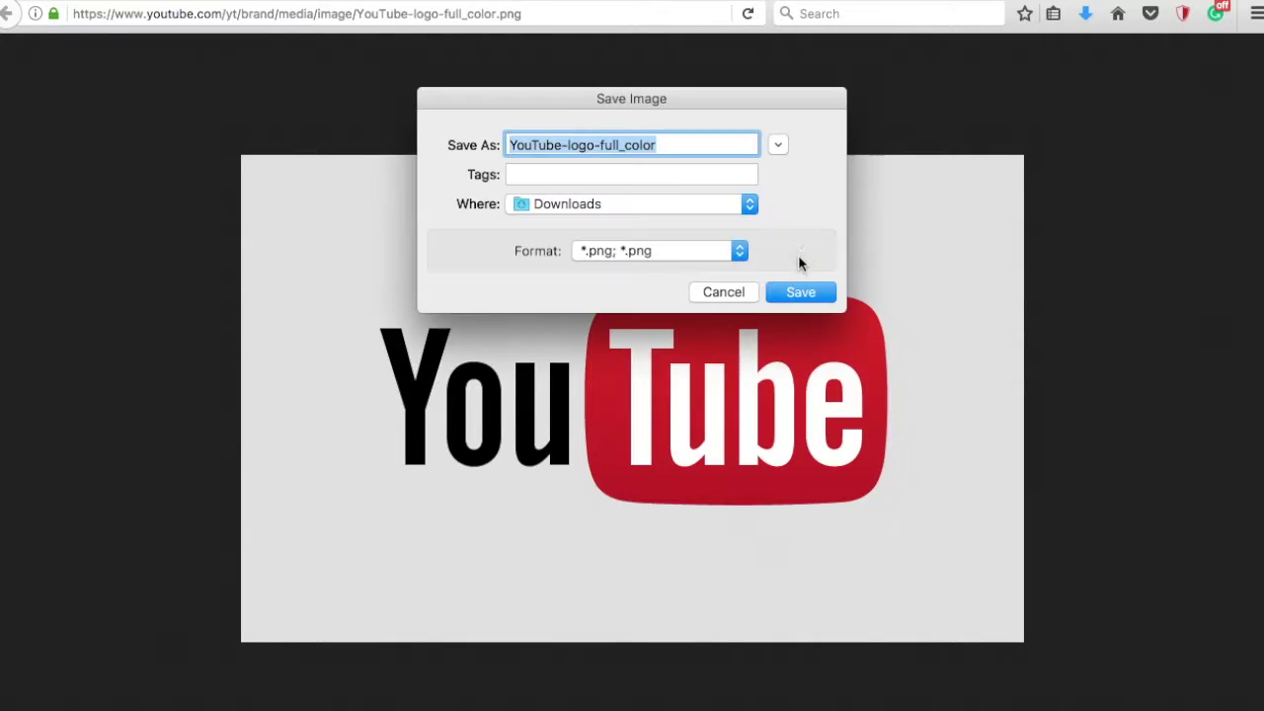
pyautogui.click(801, 289)
pyautogui.click(1084, 22)
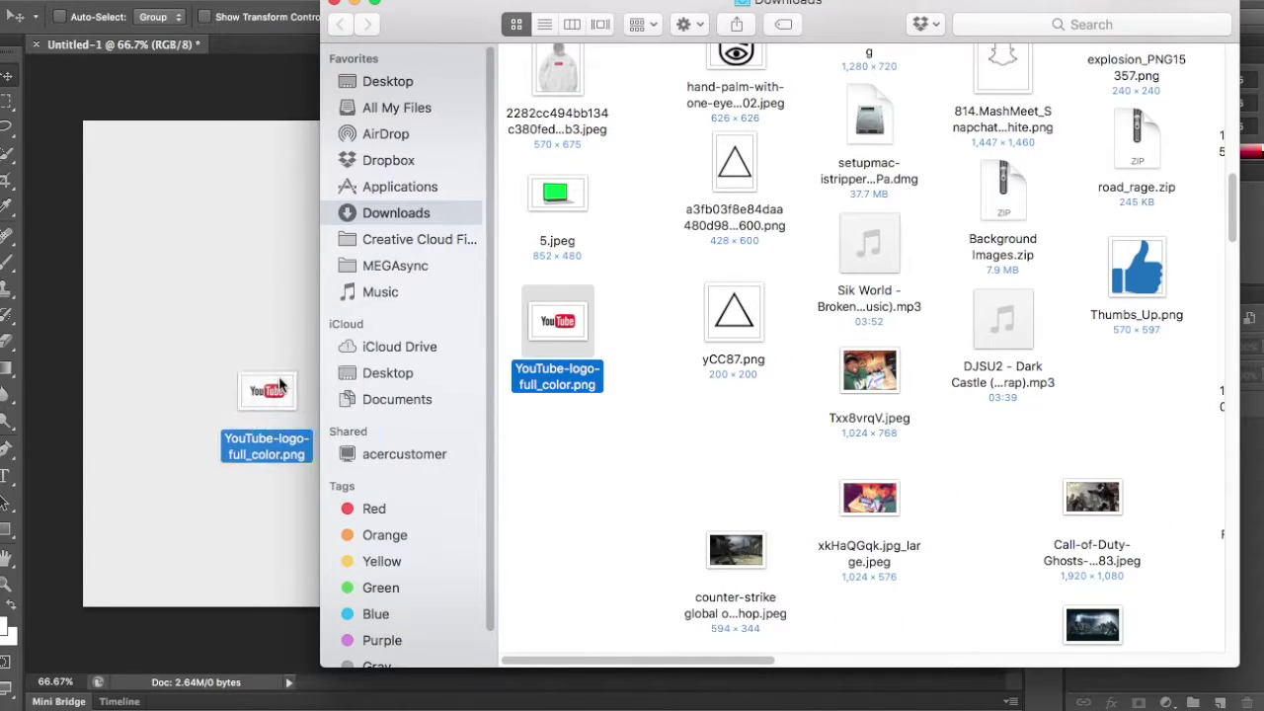
# Place the YouTube logo onto the banner at about half size in the top-left corner.
pyautogui.moveTo(571, 314); pyautogui.dragTo(259, 389)
pyautogui.moveTo(767, 208); pyautogui.dragTo(502, 375)
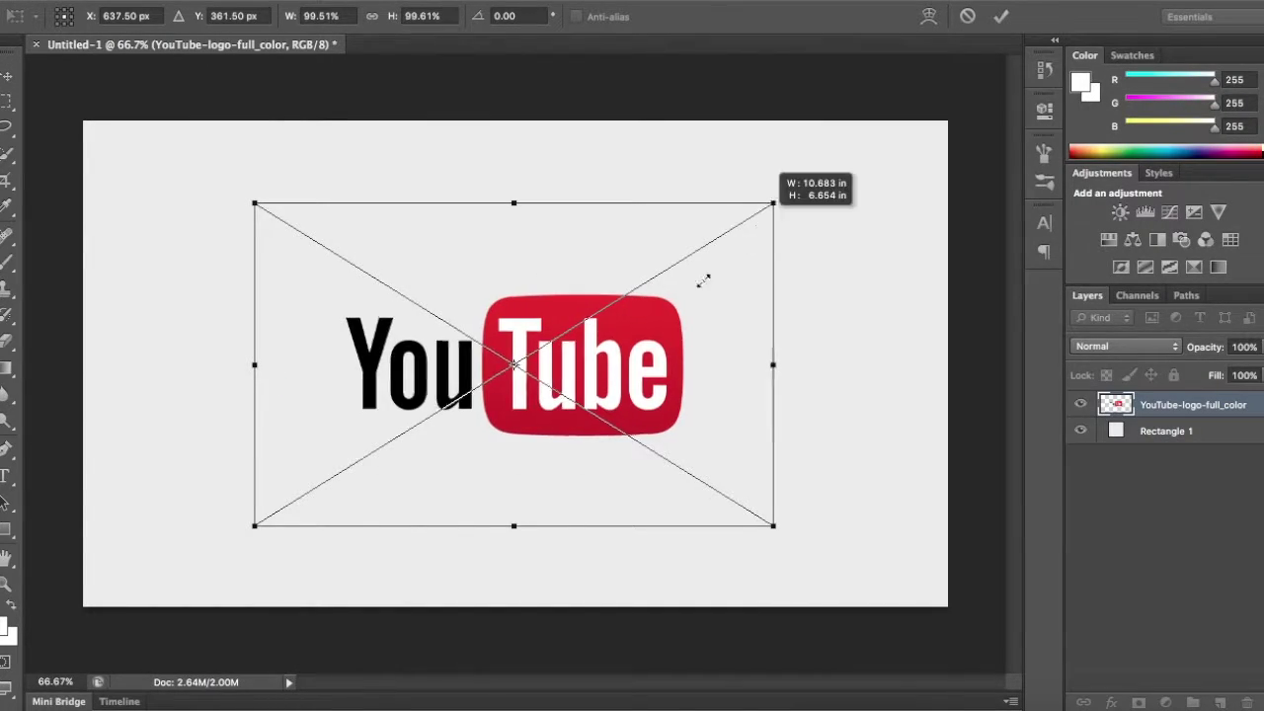
pyautogui.moveTo(468, 449); pyautogui.dragTo(279, 168)
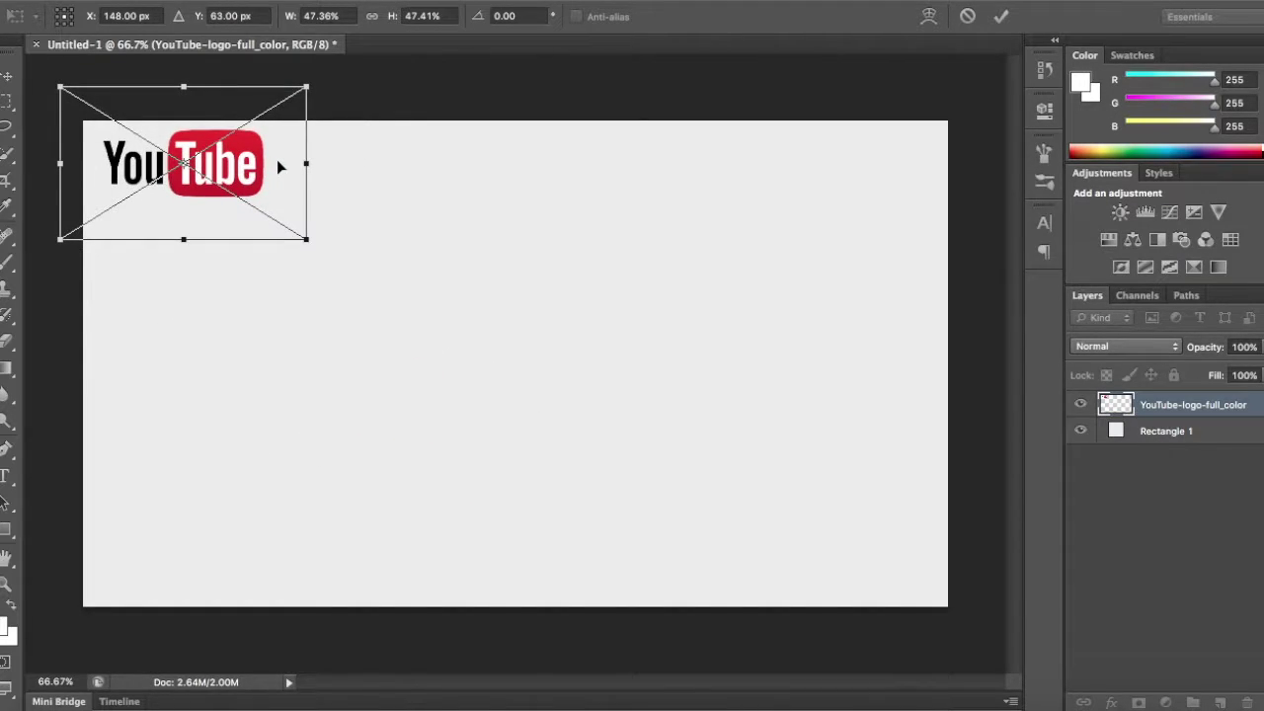
pyautogui.press('Return')
# Place the 5.jpeg green-screen laptop image in the centre of the banner.
pyautogui.click(39, 703)
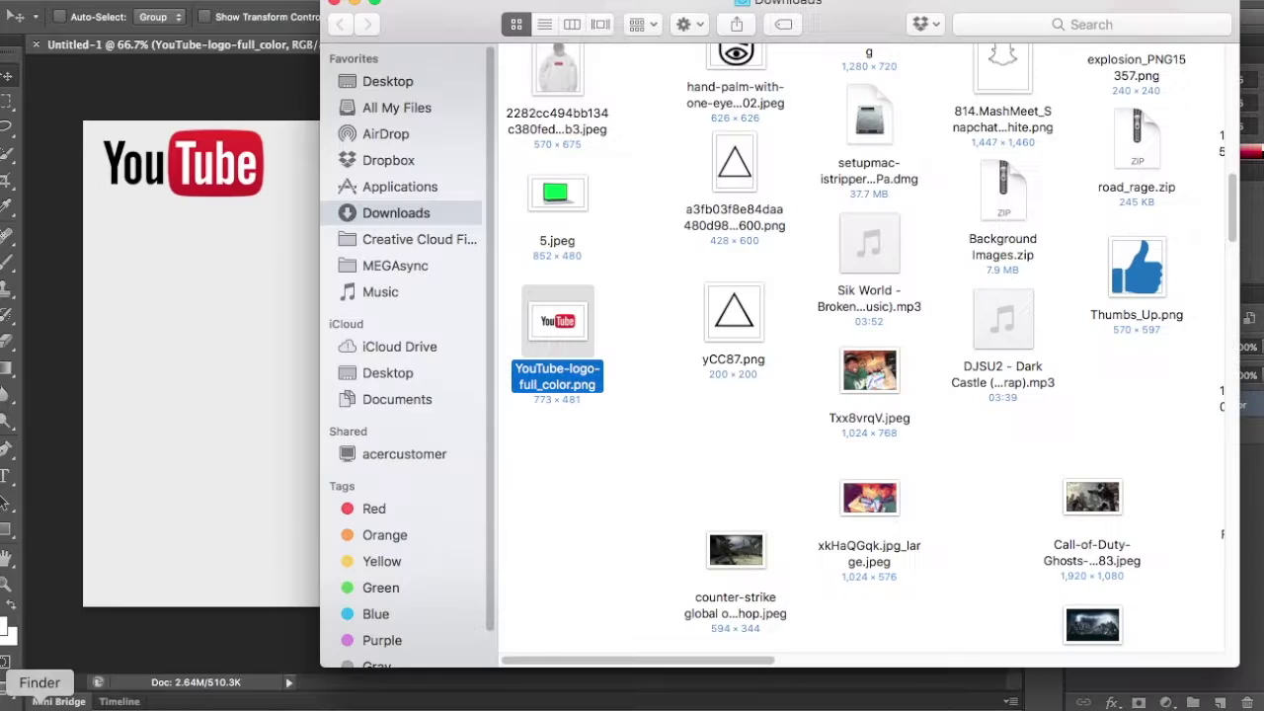
pyautogui.click(685, 484)
pyautogui.click(556, 213)
pyautogui.moveTo(556, 198); pyautogui.dragTo(248, 330)
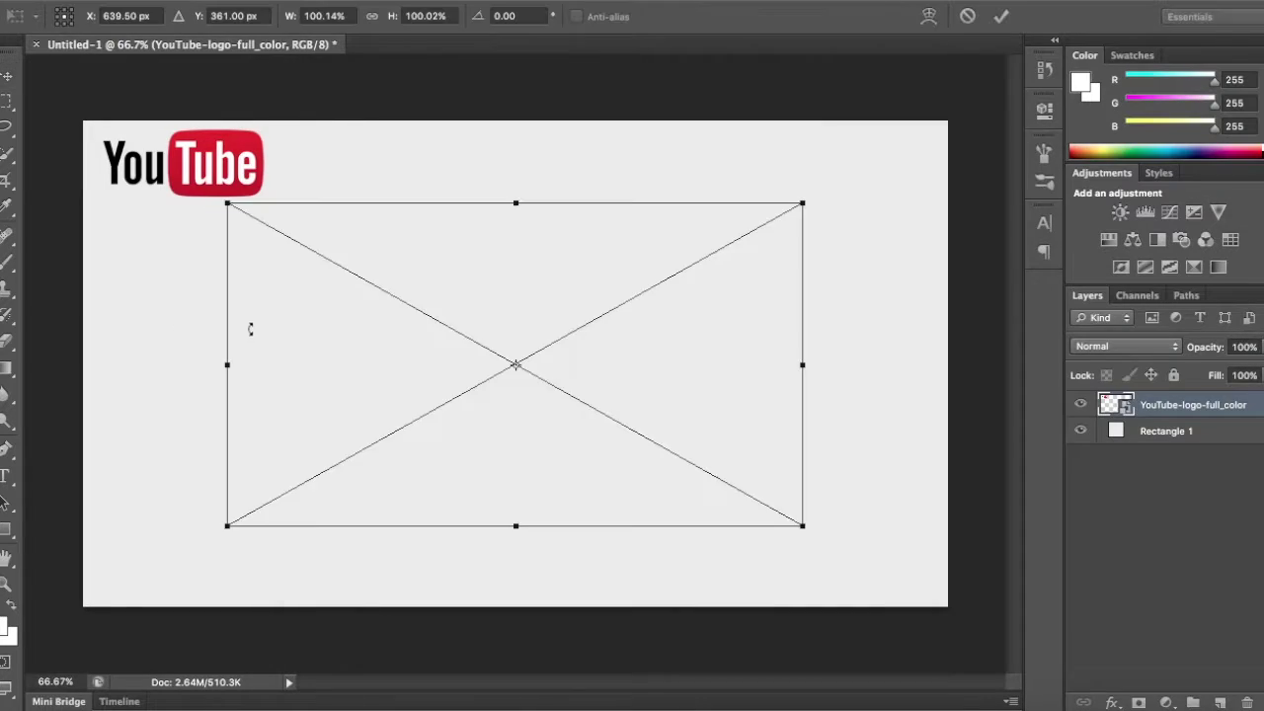
pyautogui.press('Return')
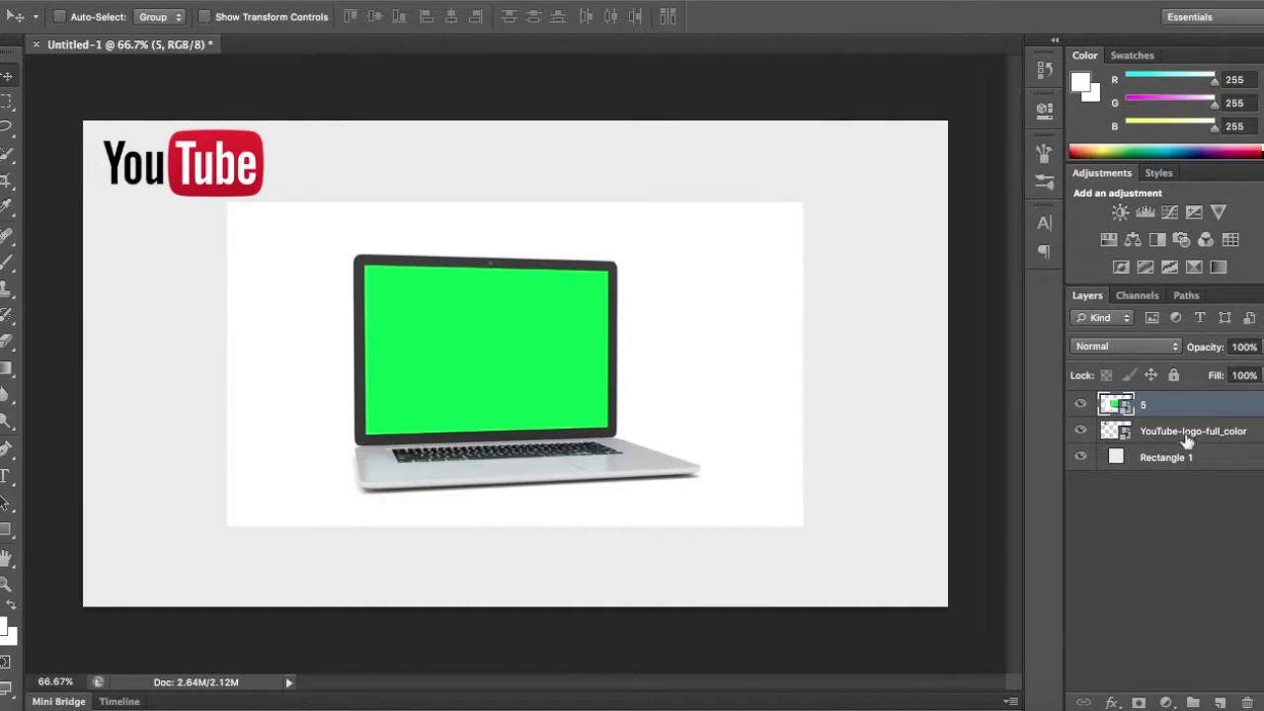
# Select Rectangle 1 and set the Rectangle tool's fill colour to white.
pyautogui.click(1185, 459)
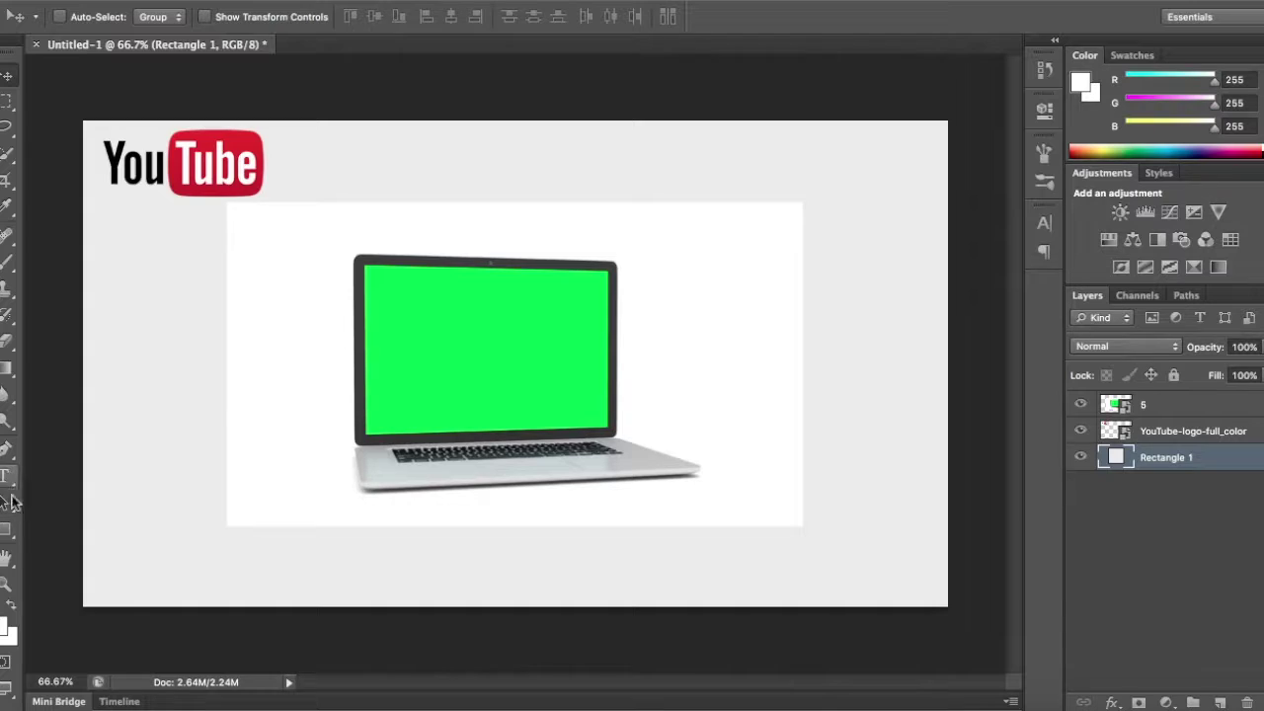
pyautogui.click(7, 531)
pyautogui.click(164, 17)
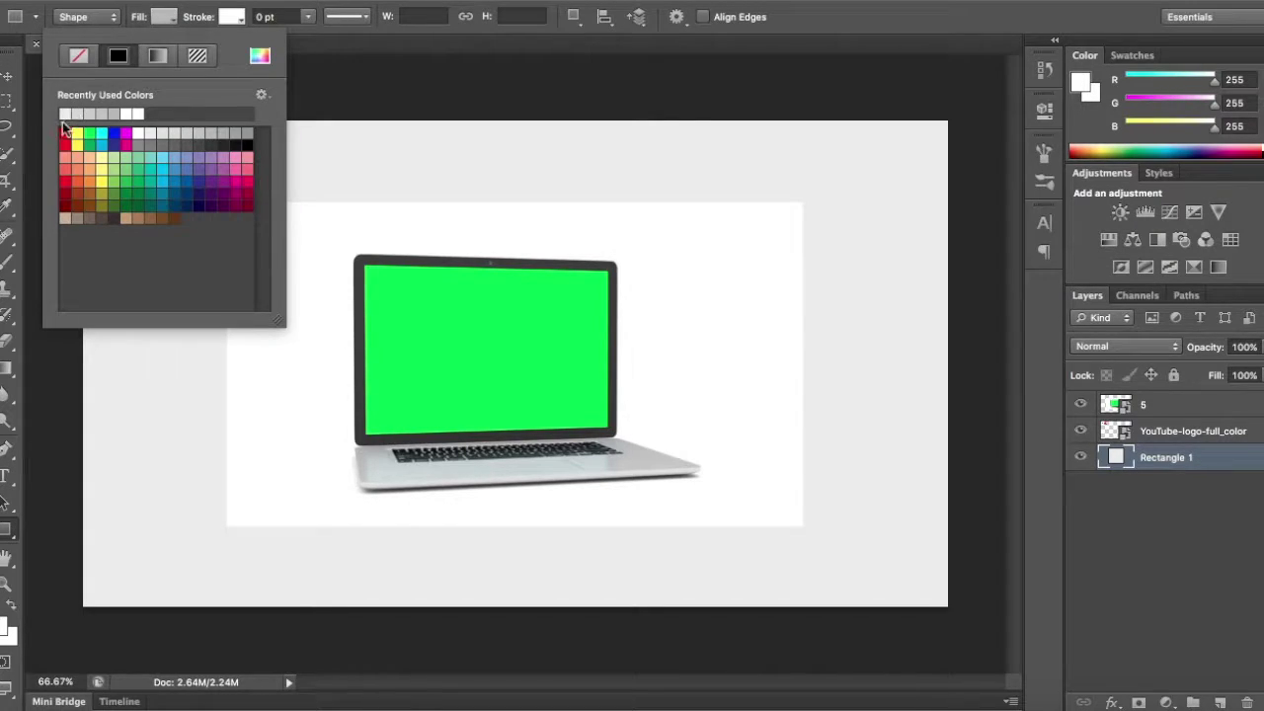
pyautogui.click(139, 133)
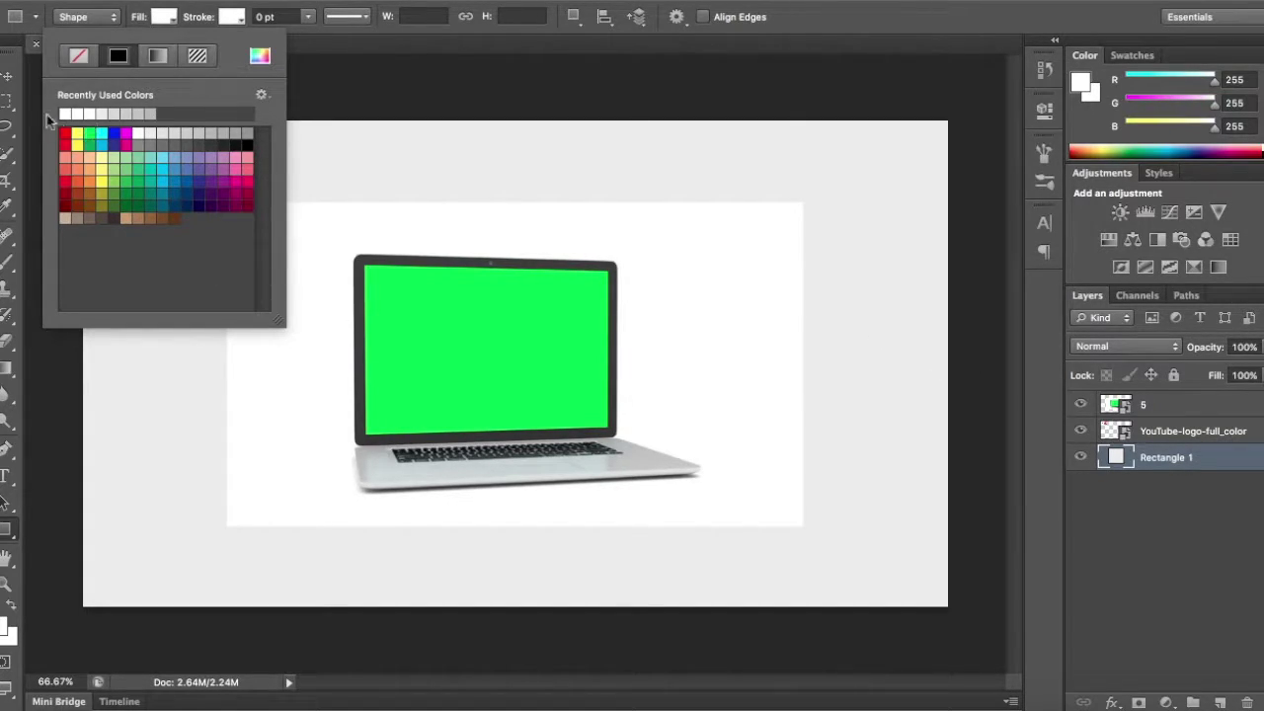
pyautogui.click(260, 57)
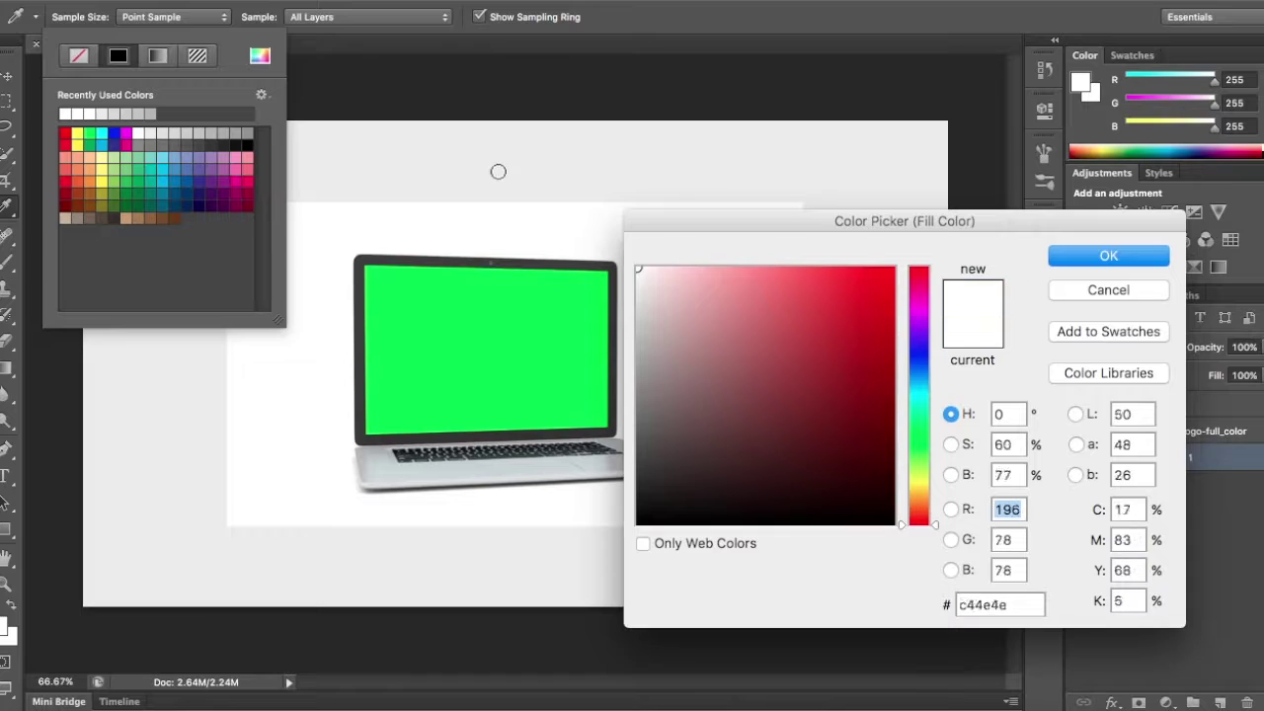
pyautogui.click(1119, 265)
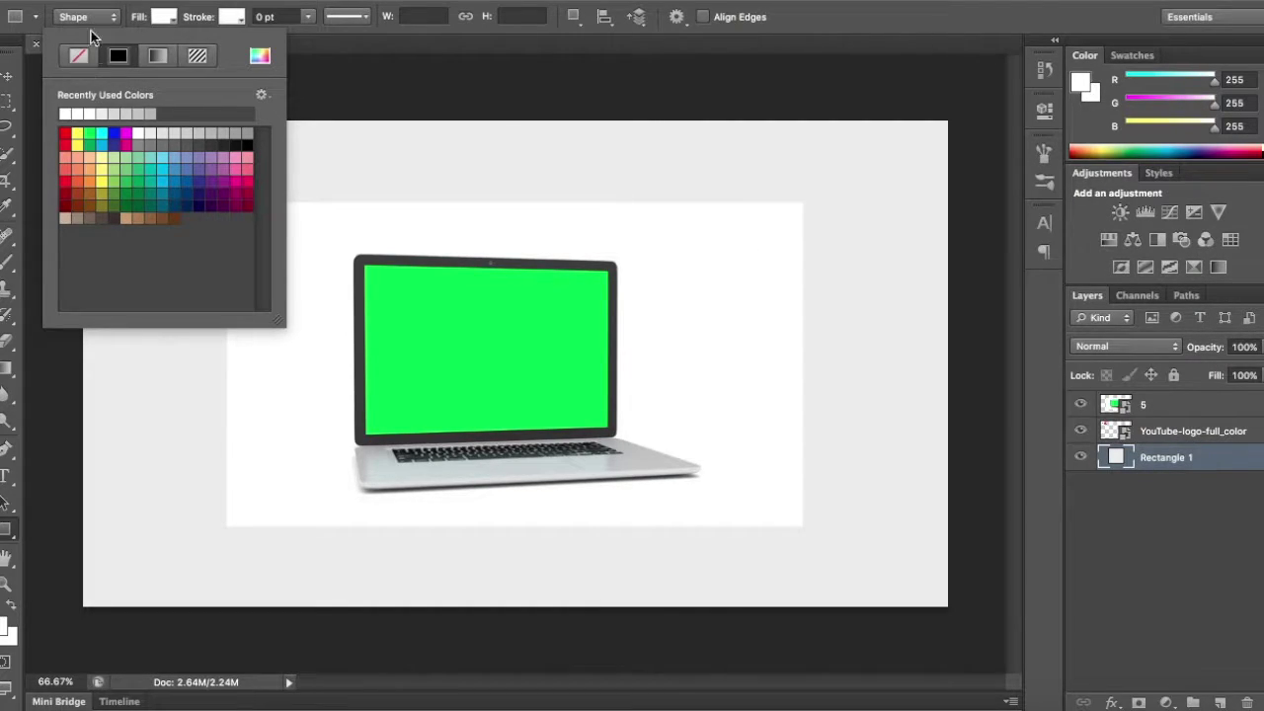
pyautogui.click(261, 58)
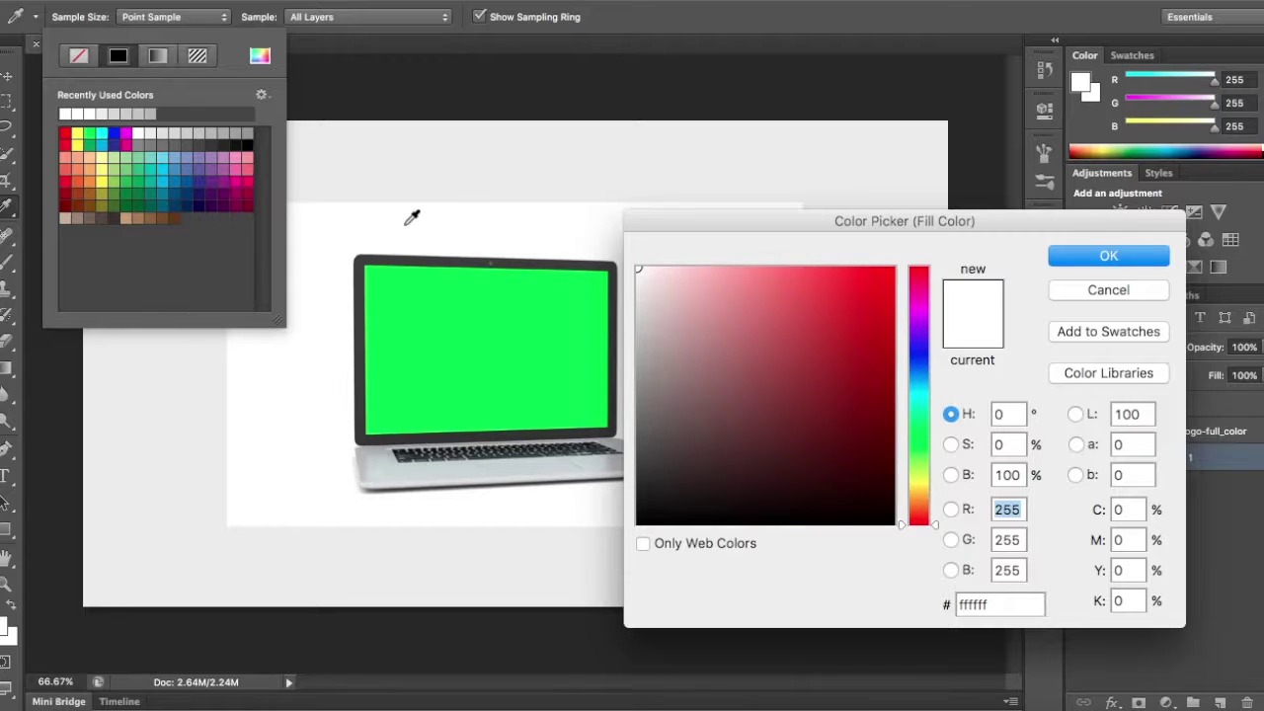
pyautogui.click(1091, 261)
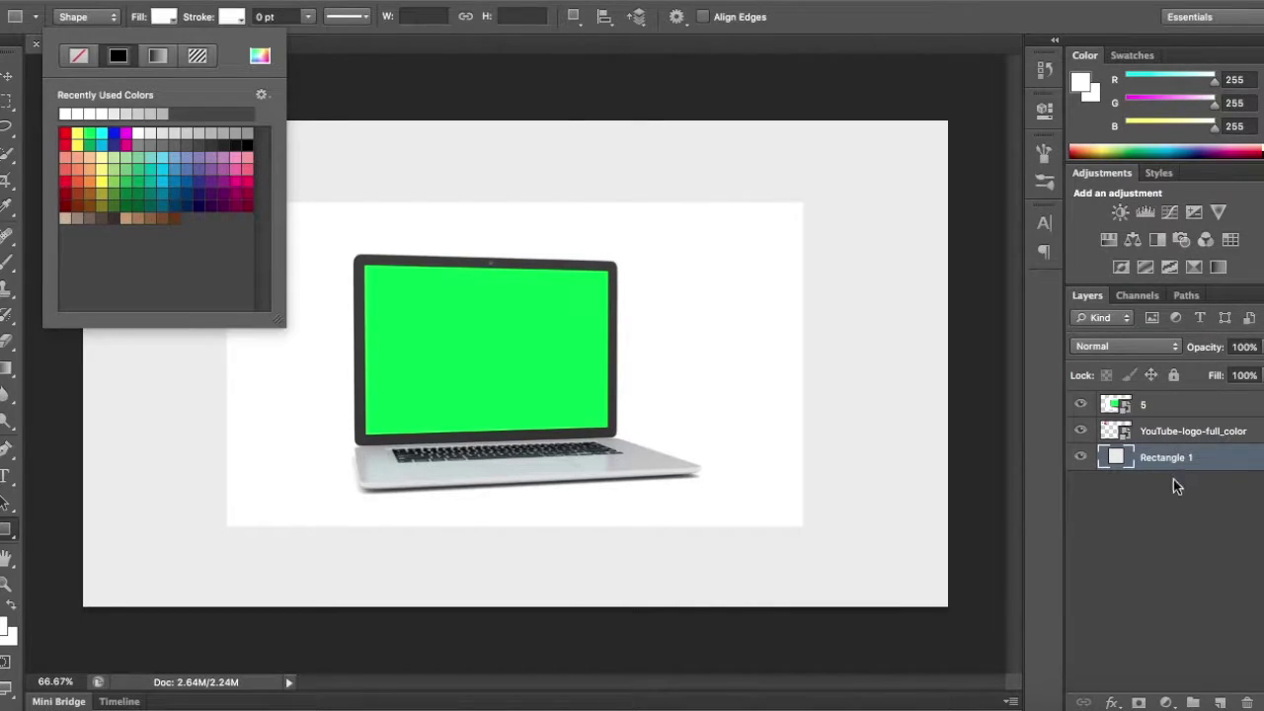
pyautogui.click(1233, 524)
# Replace the old rectangle with a full-canvas white one placed below the YouTube logo layer.
pyautogui.press('Delete')
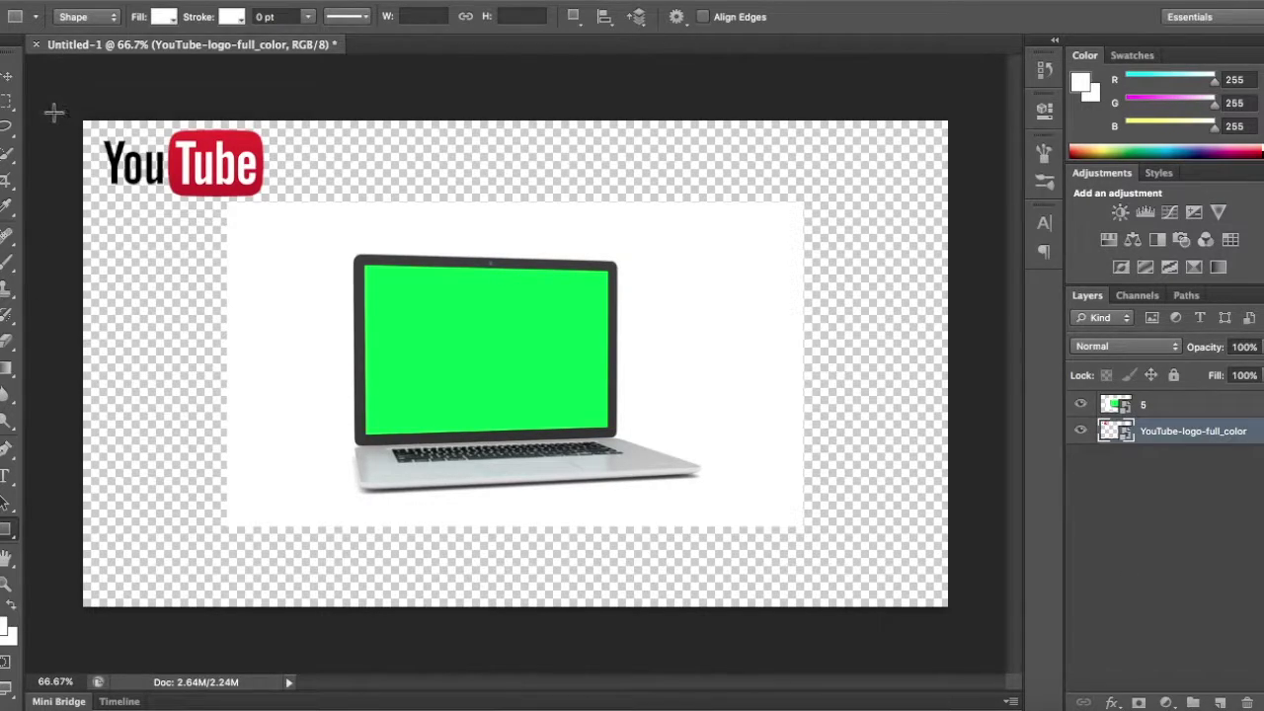
pyautogui.moveTo(63, 96)
pyautogui.mouseDown()
pyautogui.moveTo(1036, 590)
pyautogui.moveTo(971, 626)
pyautogui.mouseUp()
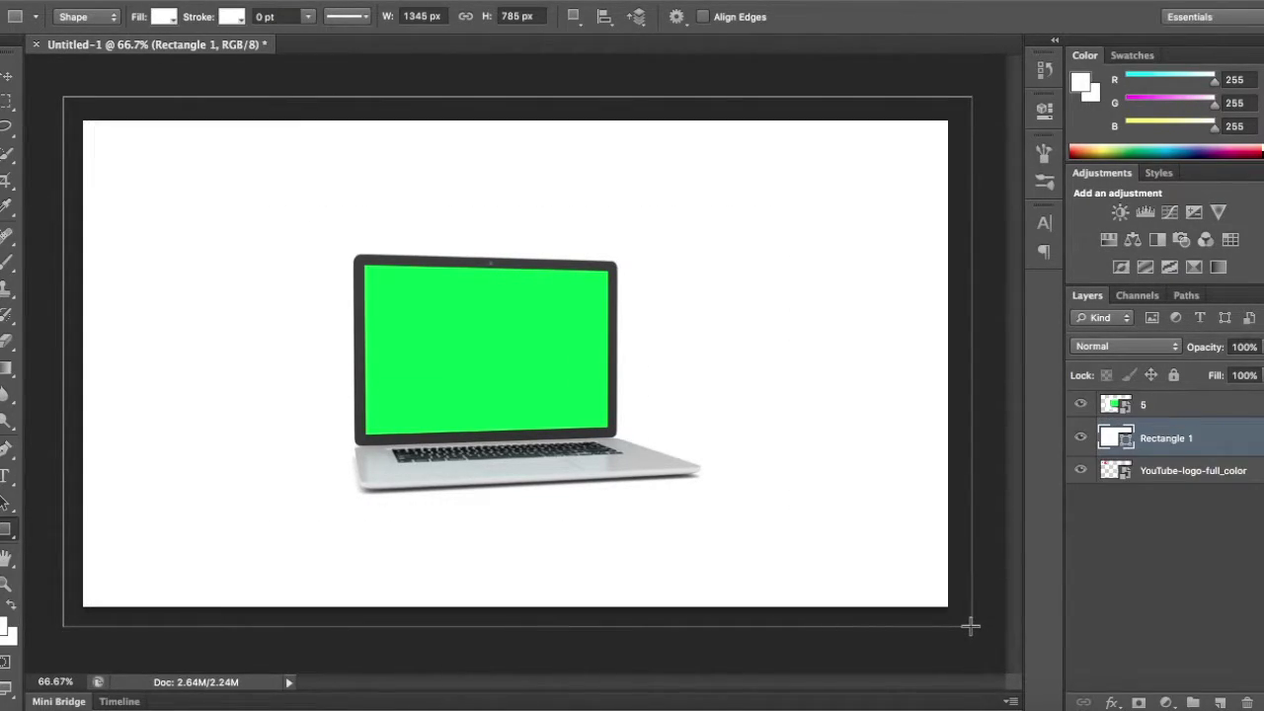
pyautogui.moveTo(1175, 439); pyautogui.dragTo(1170, 502)
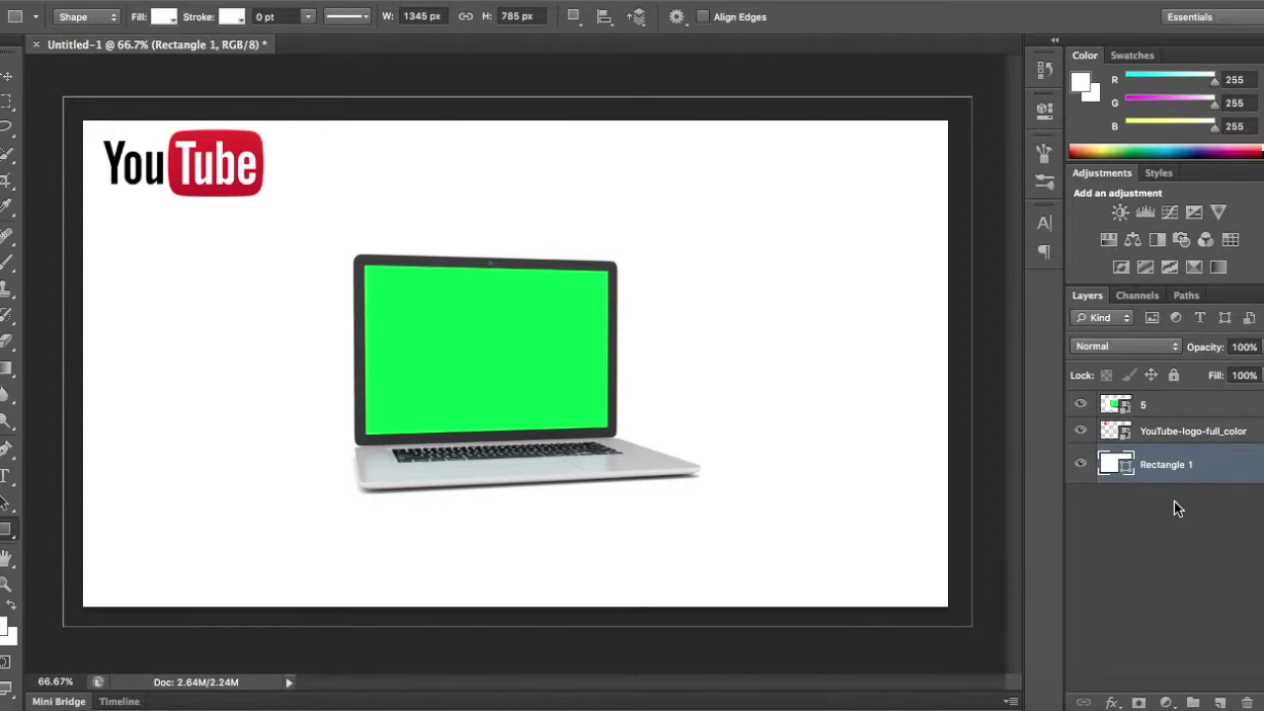
pyautogui.click(1174, 502)
pyautogui.click(1187, 436)
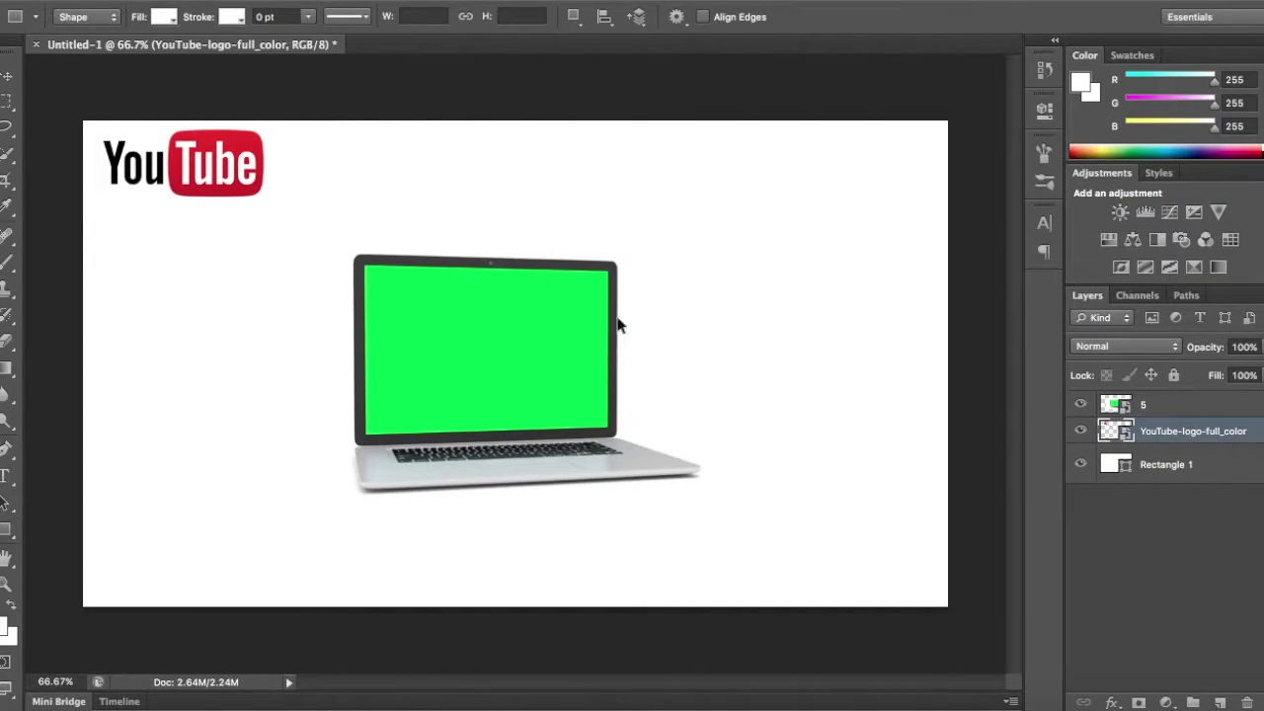
pyautogui.hotkey('ctrl', 't')
# Scale the laptop layer to about 74% and move it right of centre and lower.
pyautogui.press('Return')
pyautogui.click(1218, 415)
pyautogui.hotkey('ctrl', 't')
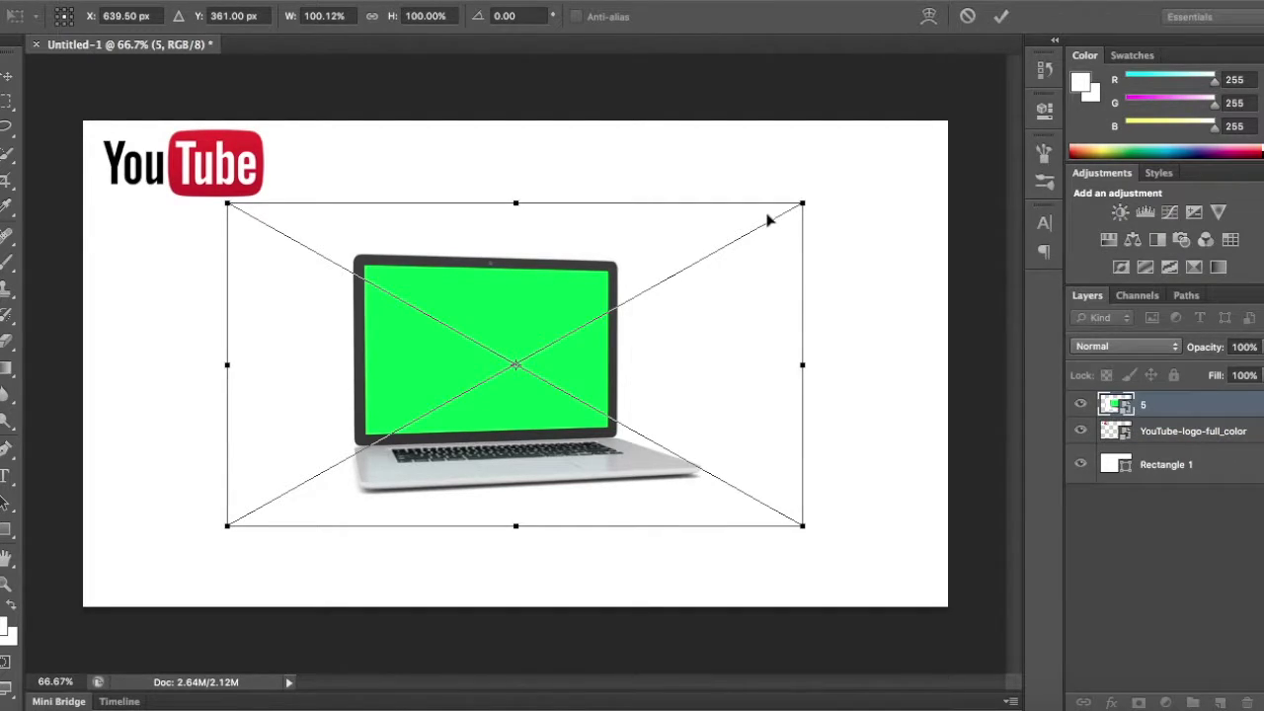
pyautogui.moveTo(789, 229); pyautogui.dragTo(685, 358)
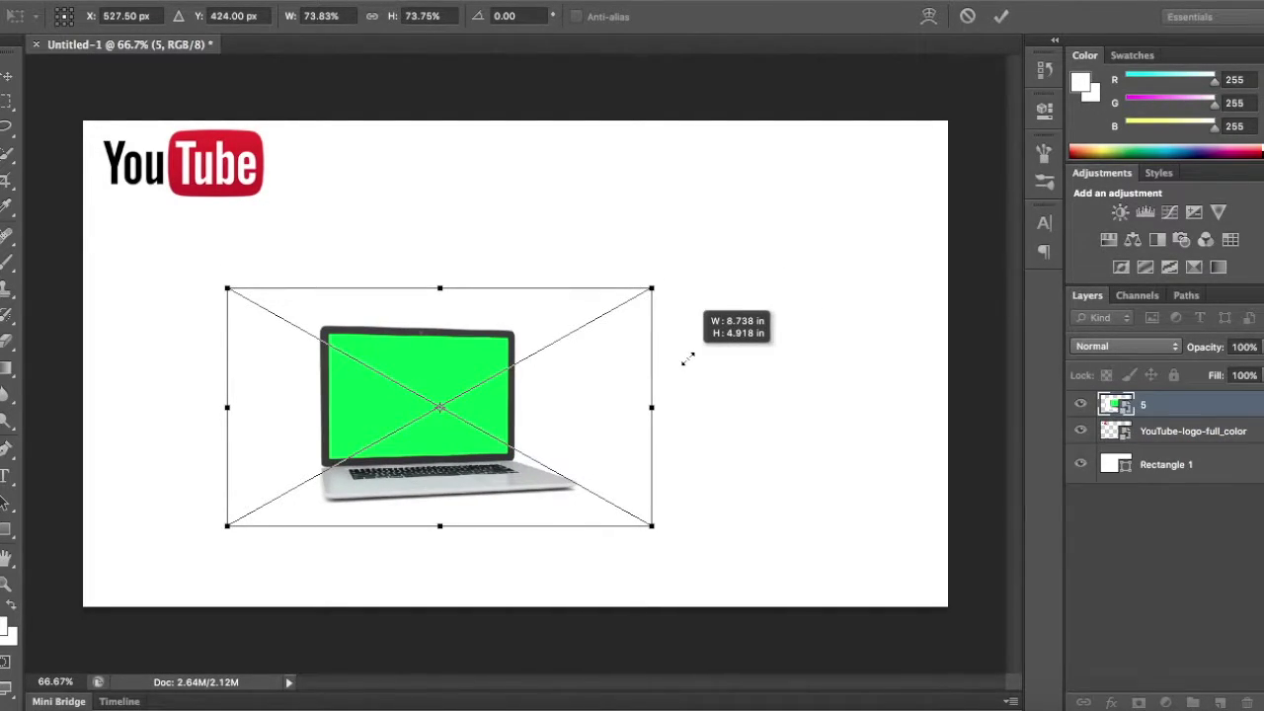
pyautogui.moveTo(620, 394); pyautogui.dragTo(700, 402)
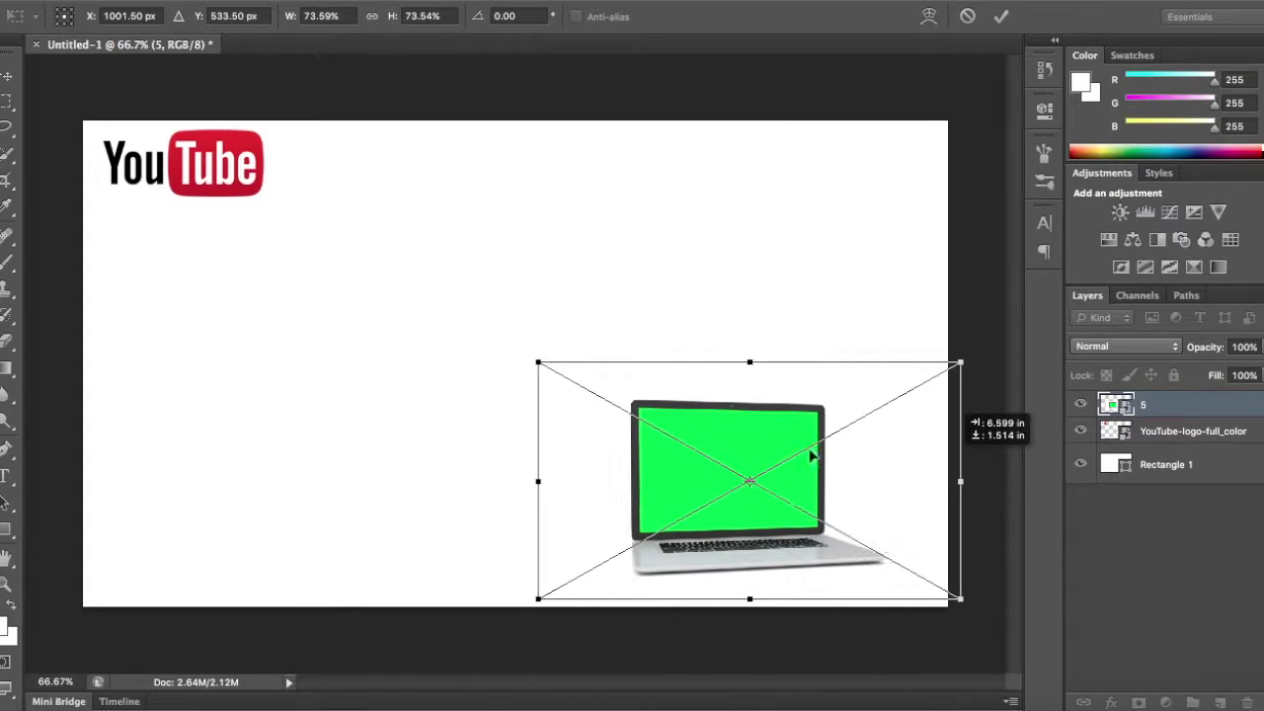
pyautogui.moveTo(700, 402); pyautogui.dragTo(571, 405)
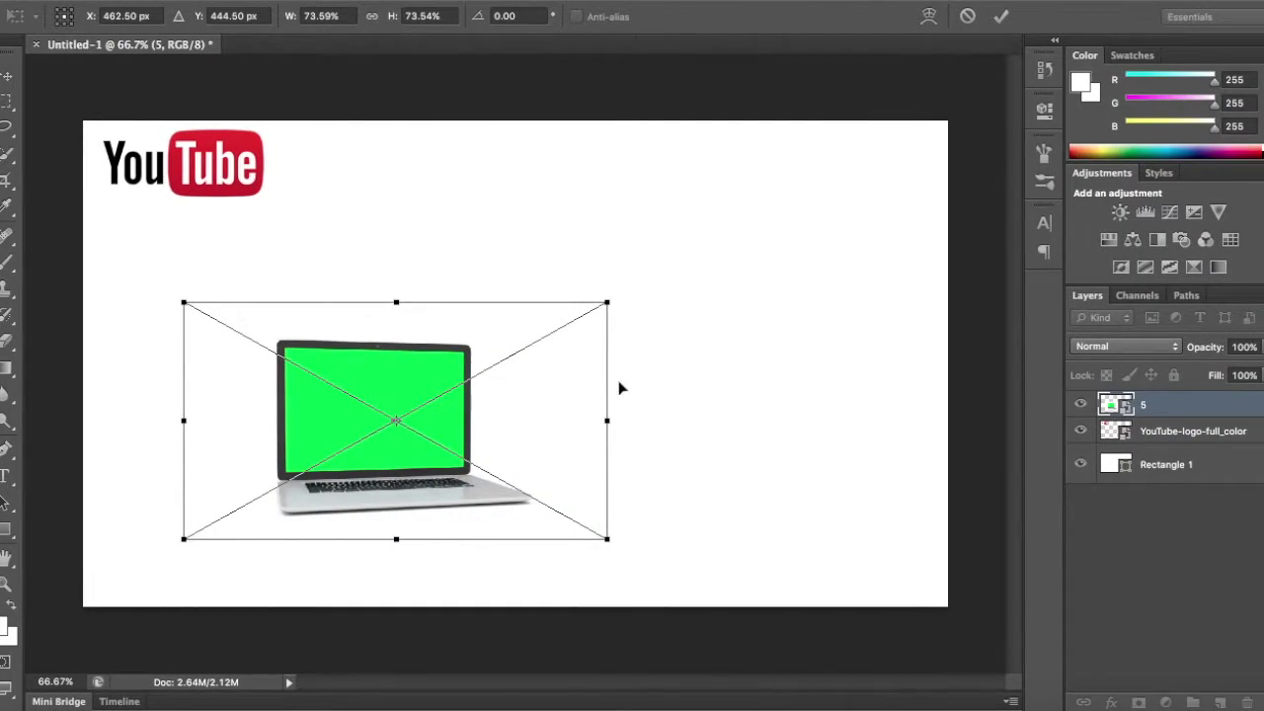
pyautogui.moveTo(620, 388); pyautogui.dragTo(750, 423)
pyautogui.press('u')
pyautogui.press('Return')
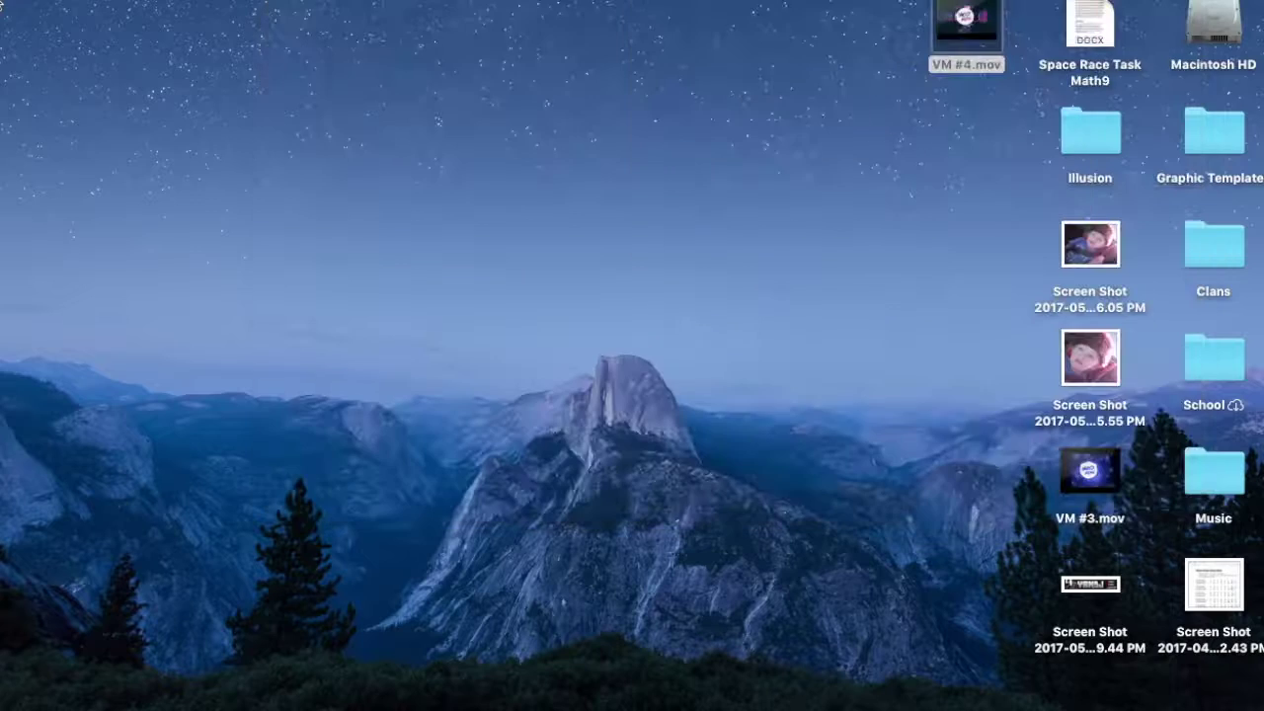
# Back in Photoshop, raise the laptop slightly with the Move tool, then return to the browser.
pyautogui.click(897, 284)
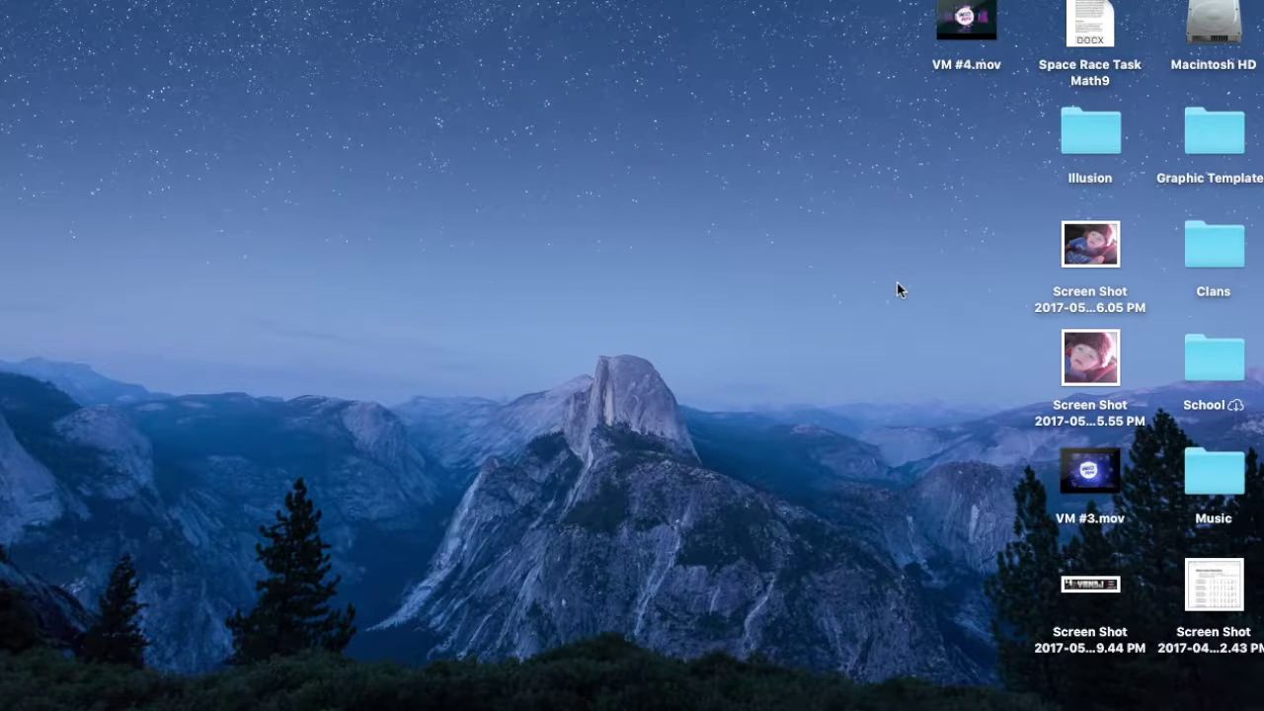
pyautogui.hotkey('ctrl', 'Left')
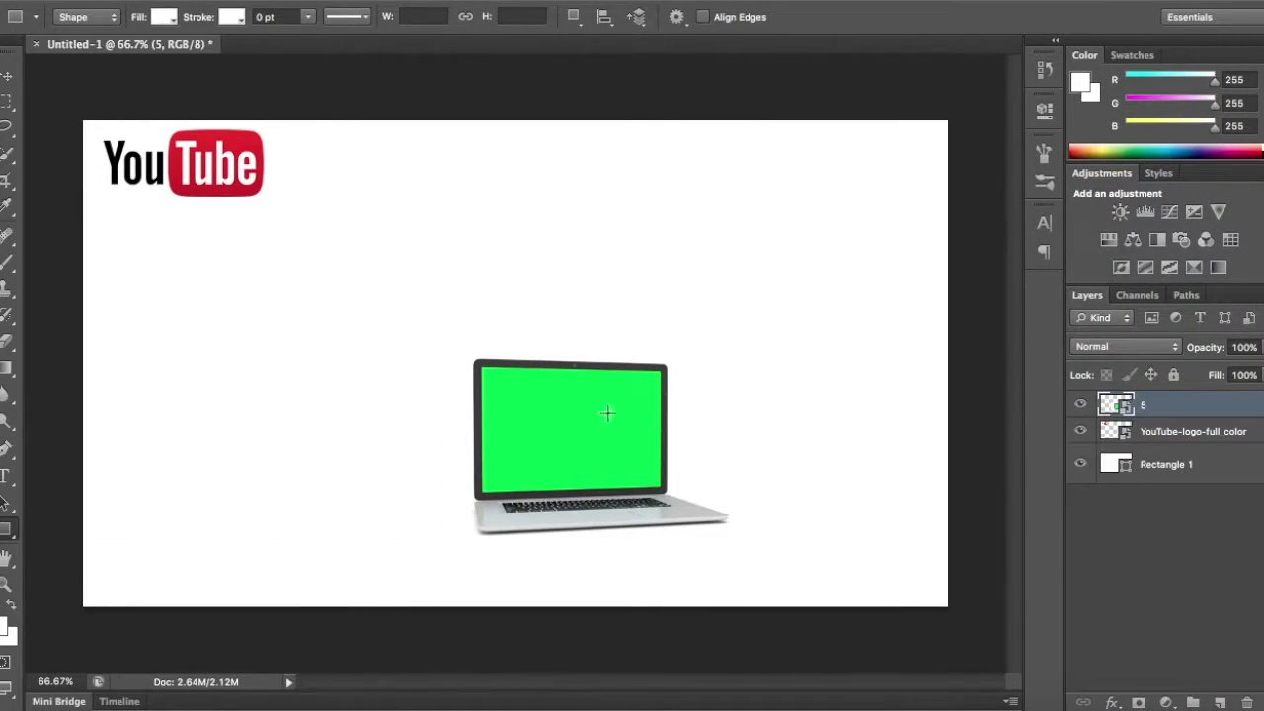
pyautogui.click(7, 76)
pyautogui.moveTo(643, 538); pyautogui.dragTo(637, 506)
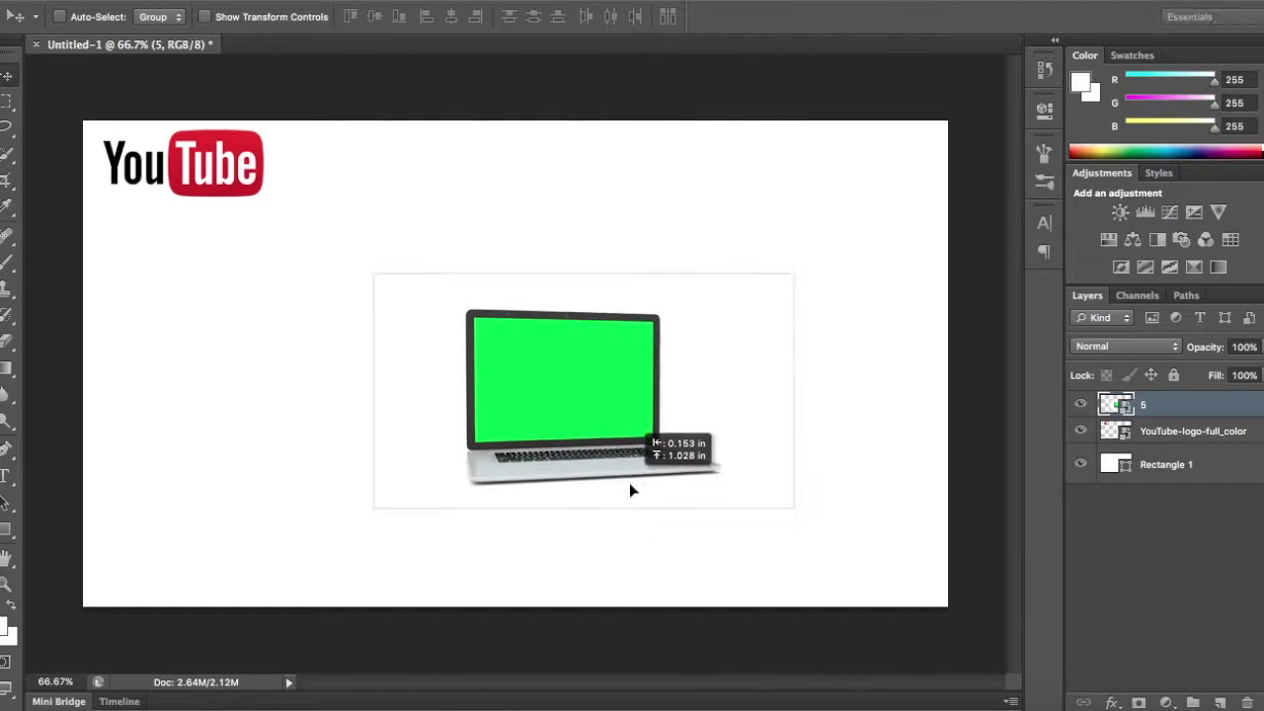
pyautogui.hotkey('ctrl', 'Left')
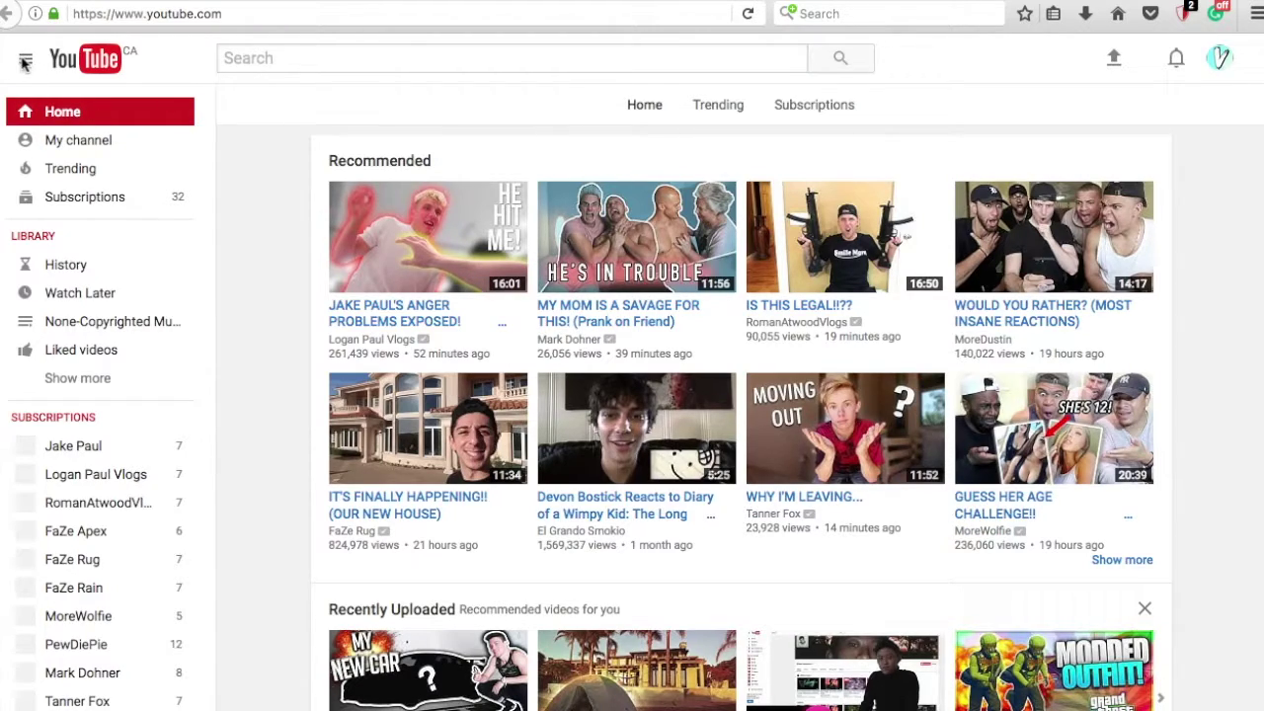
# Reload the YouTube home page and collapse the side guide to widen the video grid.
pyautogui.click(24, 63)
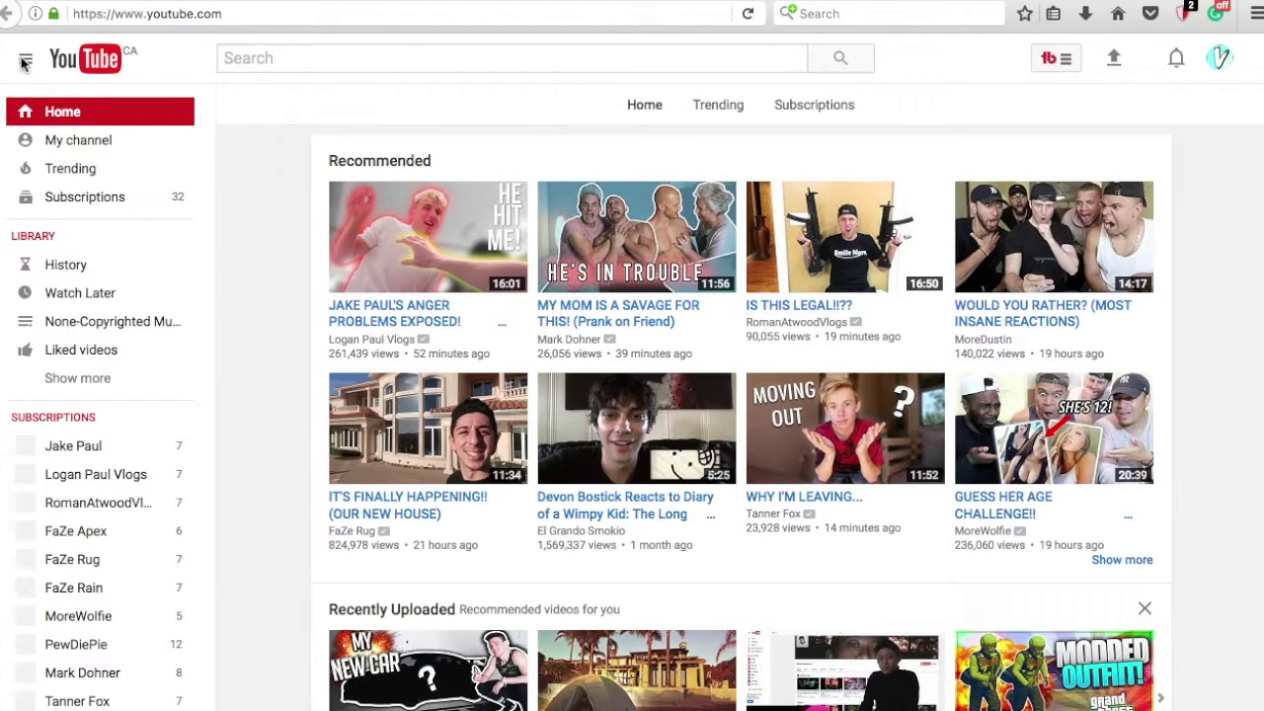
pyautogui.click(22, 62)
pyautogui.click(24, 62)
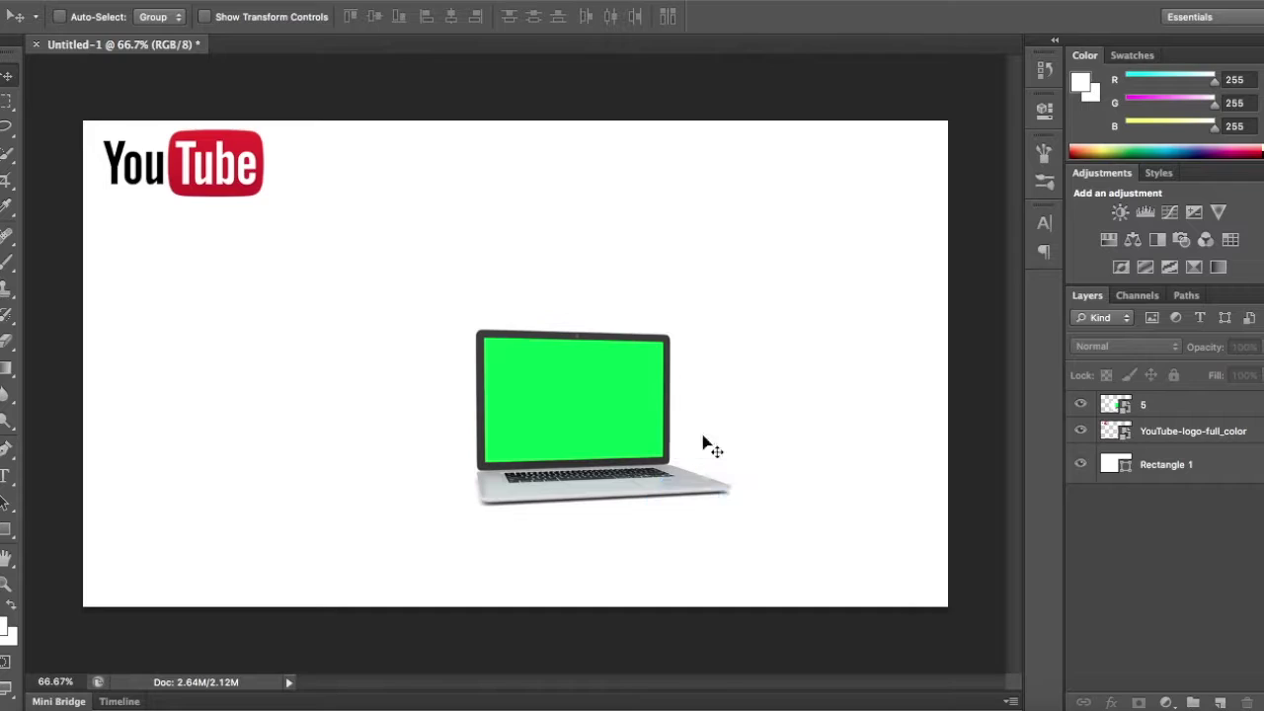
# Place the YouTube home-page screenshot and scale it down onto the laptop's green screen.
pyautogui.moveTo(960, 146); pyautogui.dragTo(709, 446)
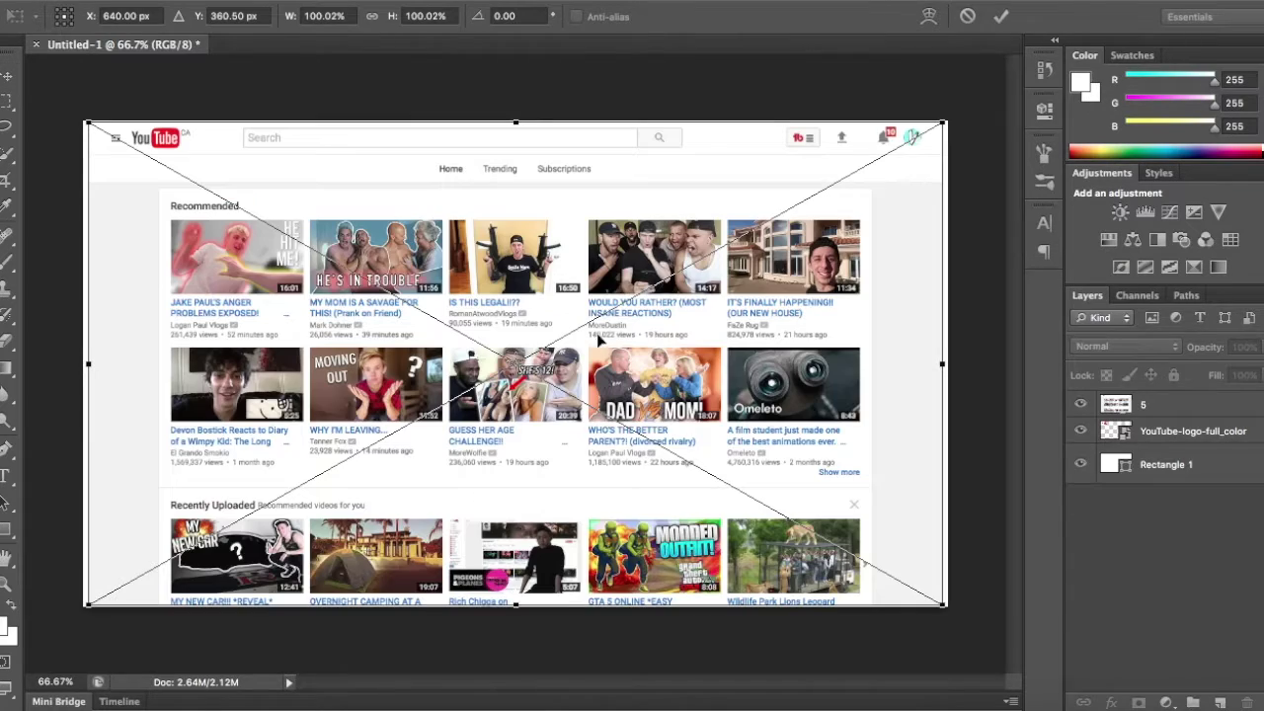
pyautogui.moveTo(945, 122)
pyautogui.mouseDown()
pyautogui.moveTo(455, 522)
pyautogui.moveTo(412, 501)
pyautogui.mouseUp()
pyautogui.moveTo(306, 538); pyautogui.dragTo(629, 419)
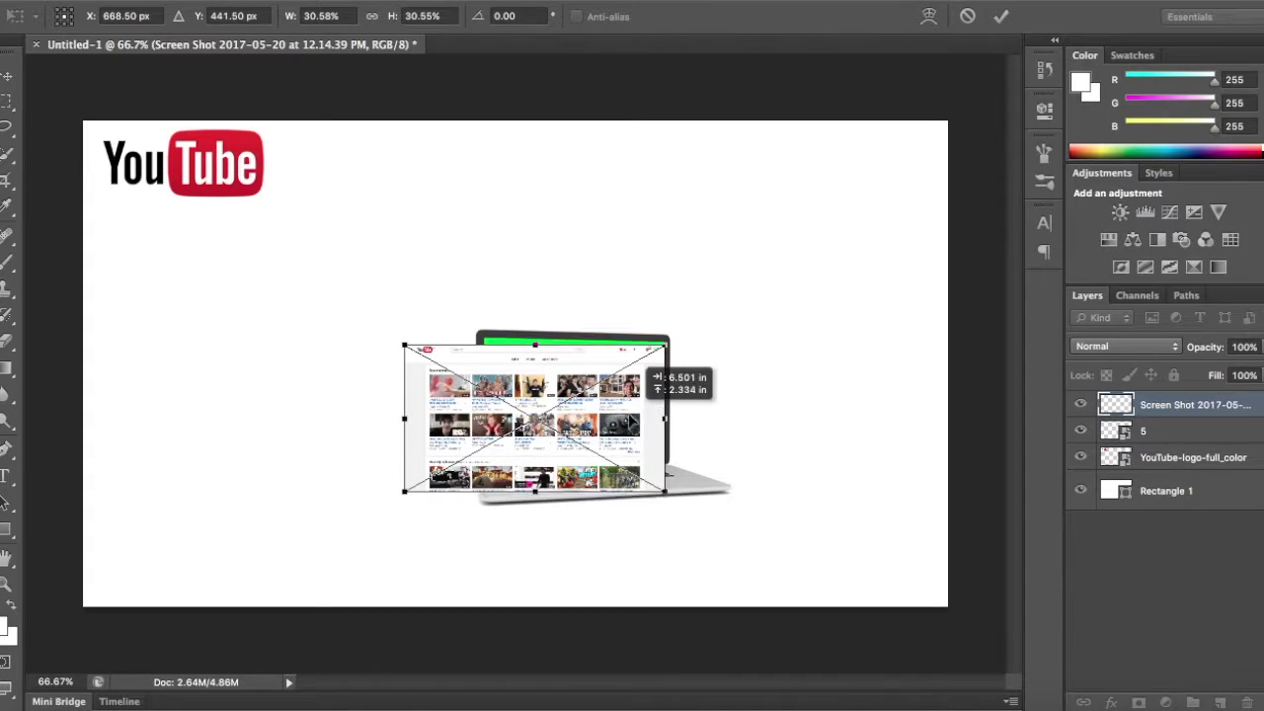
pyautogui.moveTo(629, 420); pyautogui.dragTo(630, 420)
pyautogui.scroll(3, 632, 424)
pyautogui.scroll(2, 642, 454)
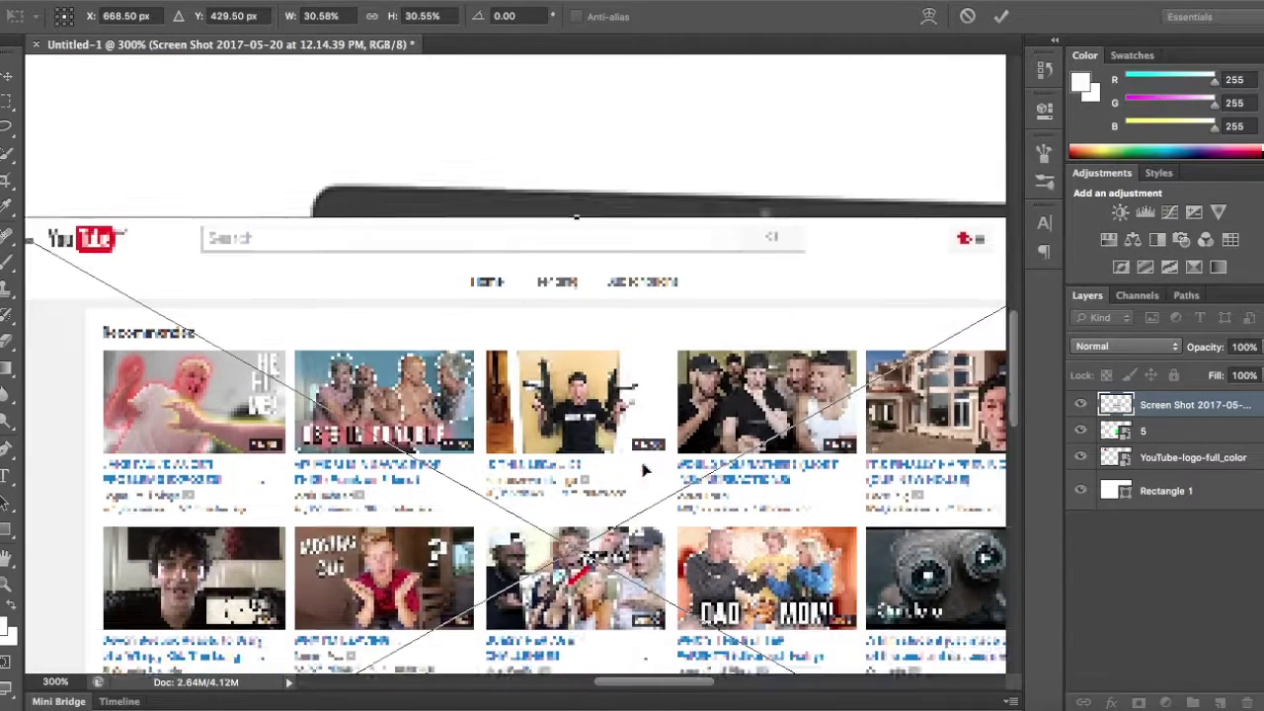
pyautogui.scroll(-1, 644, 469)
pyautogui.moveTo(226, 441)
pyautogui.mouseDown()
pyautogui.moveTo(418, 367)
pyautogui.moveTo(593, 353)
pyautogui.mouseUp()
pyautogui.scroll(5, 593, 352)
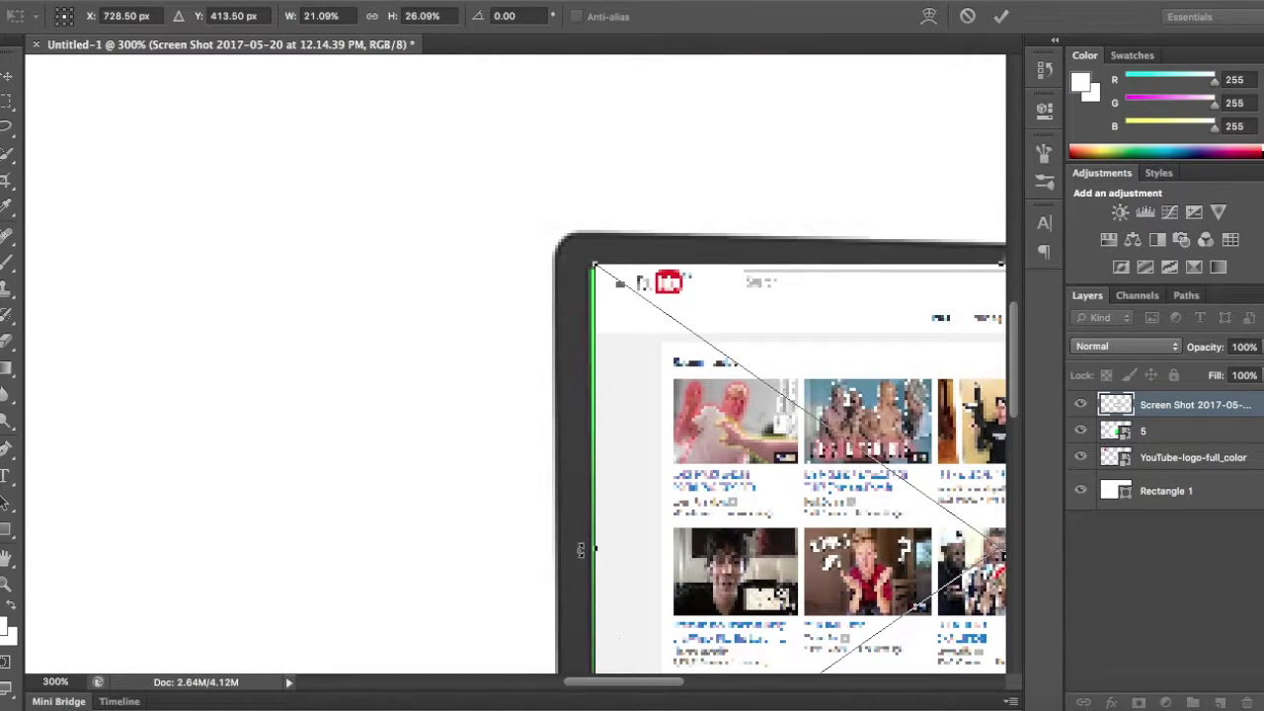
pyautogui.moveTo(596, 551); pyautogui.dragTo(593, 551)
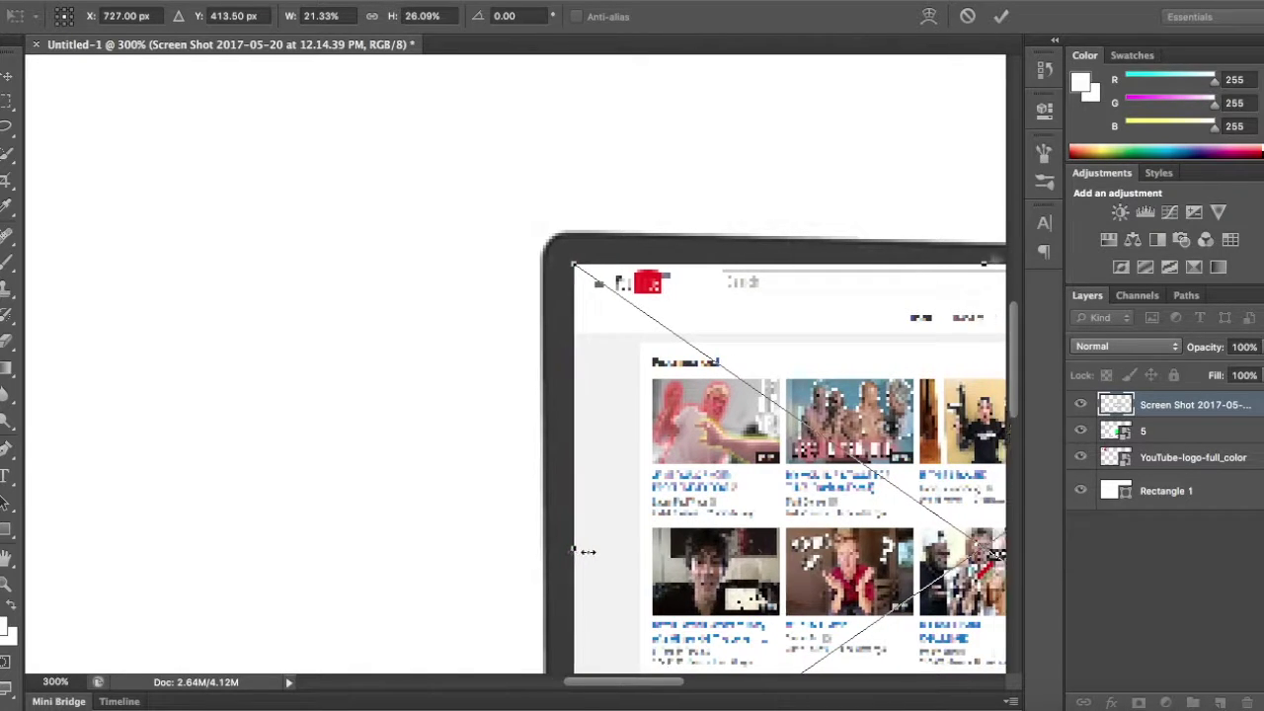
pyautogui.hscroll(10, 591, 559)
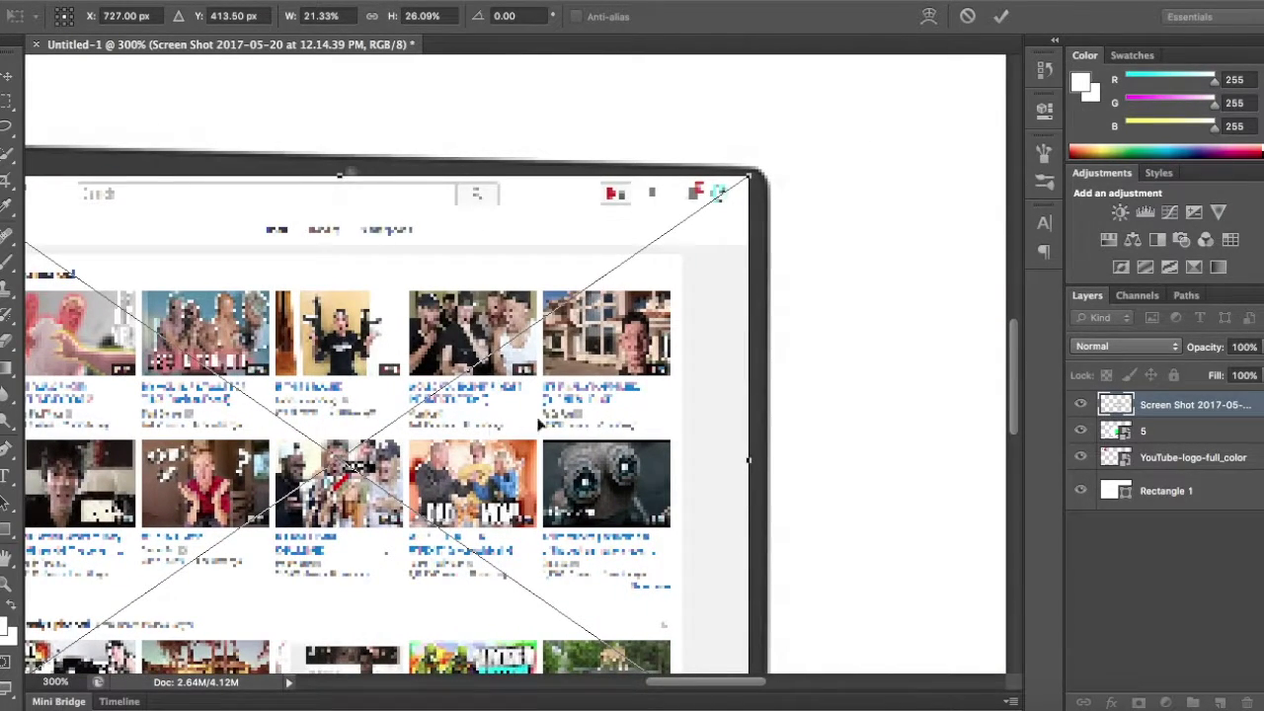
pyautogui.press('Return')
# Refine the screenshot: shrink slightly, rotate to the laptop's tilt, and stretch a little taller.
pyautogui.hotkey('ctrl', '-')
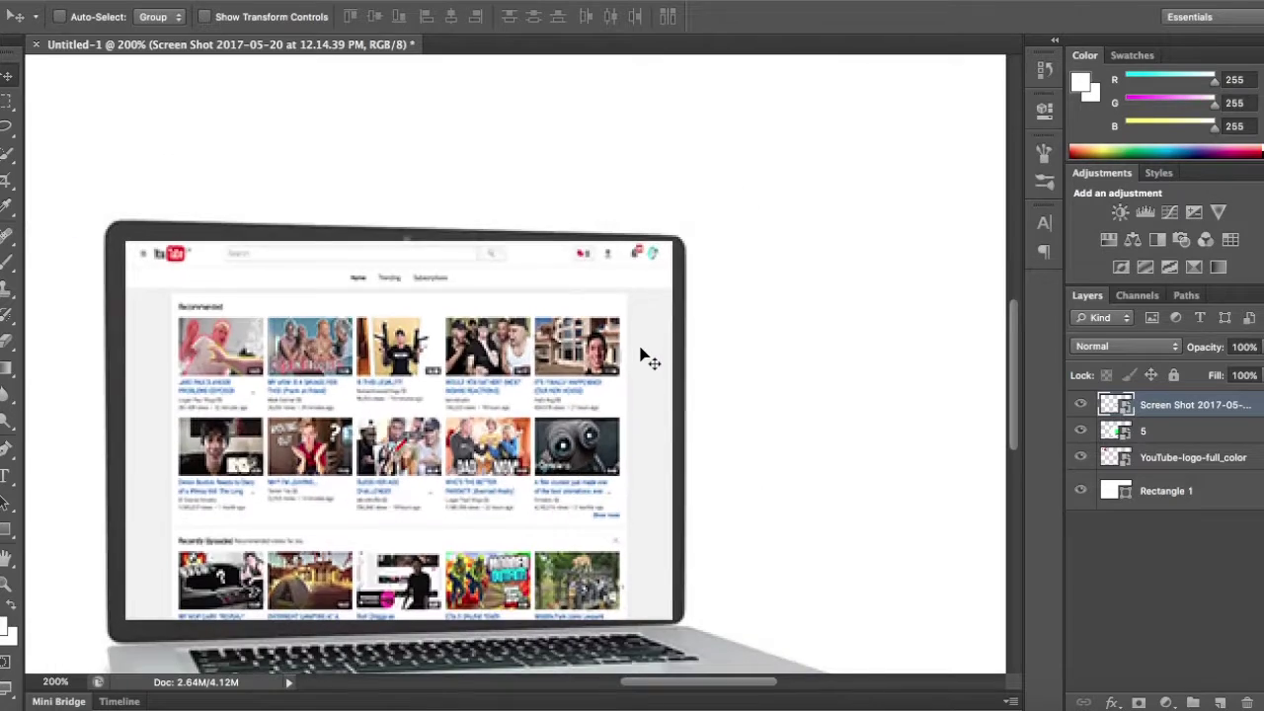
pyautogui.hotkey('ctrl', '-')
pyautogui.hotkey('ctrl', '-')
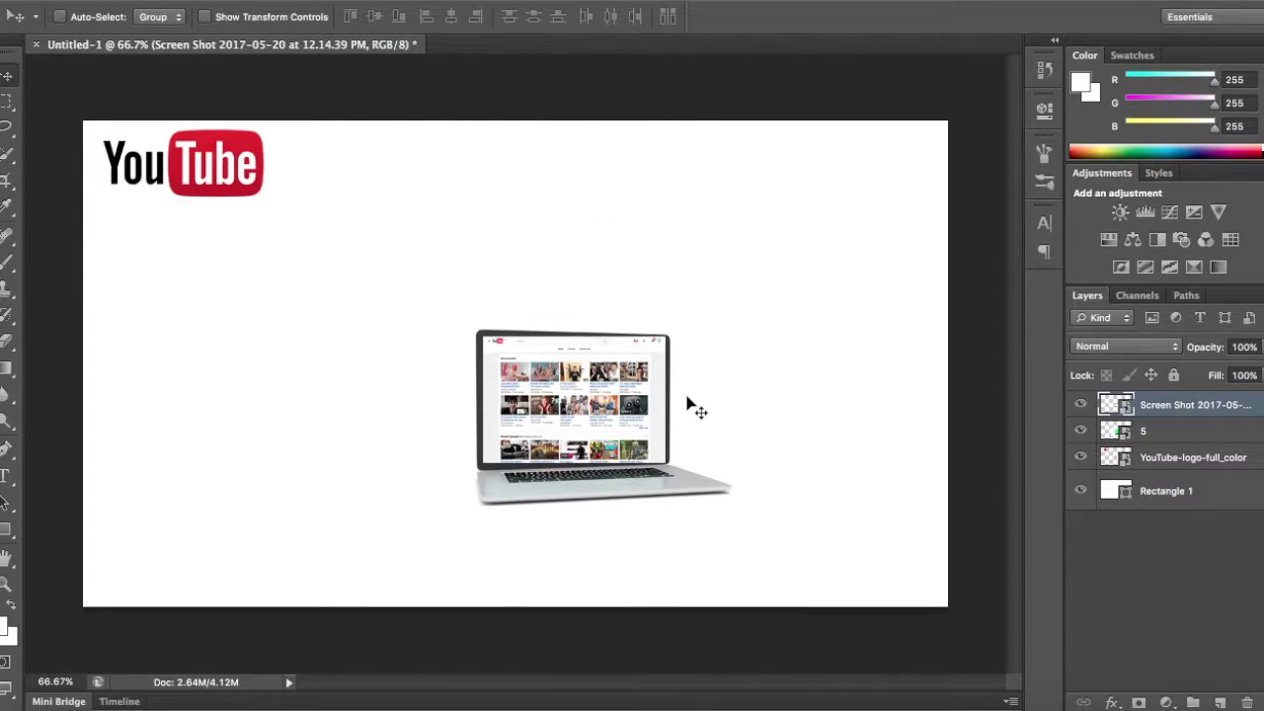
pyautogui.hotkey('ctrl', 't')
pyautogui.moveTo(669, 333); pyautogui.dragTo(665, 339)
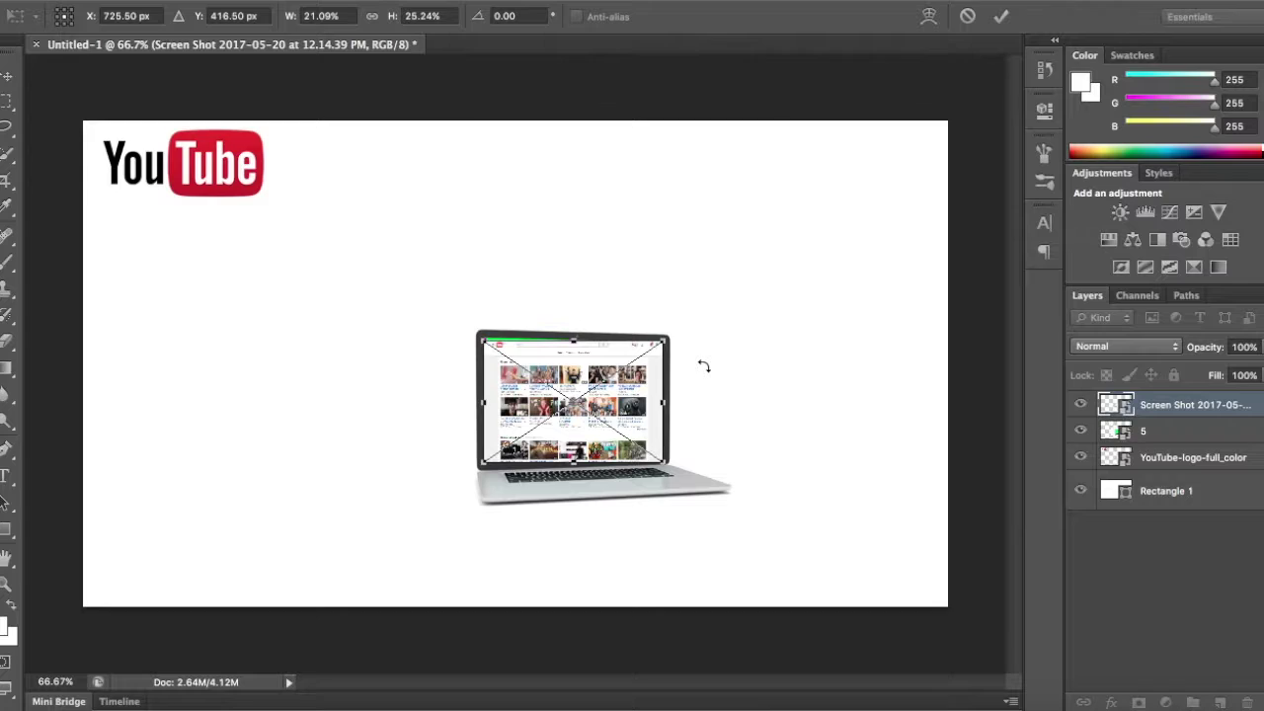
pyautogui.moveTo(703, 366); pyautogui.dragTo(701, 362)
pyautogui.hotkey('ctrl', '+')
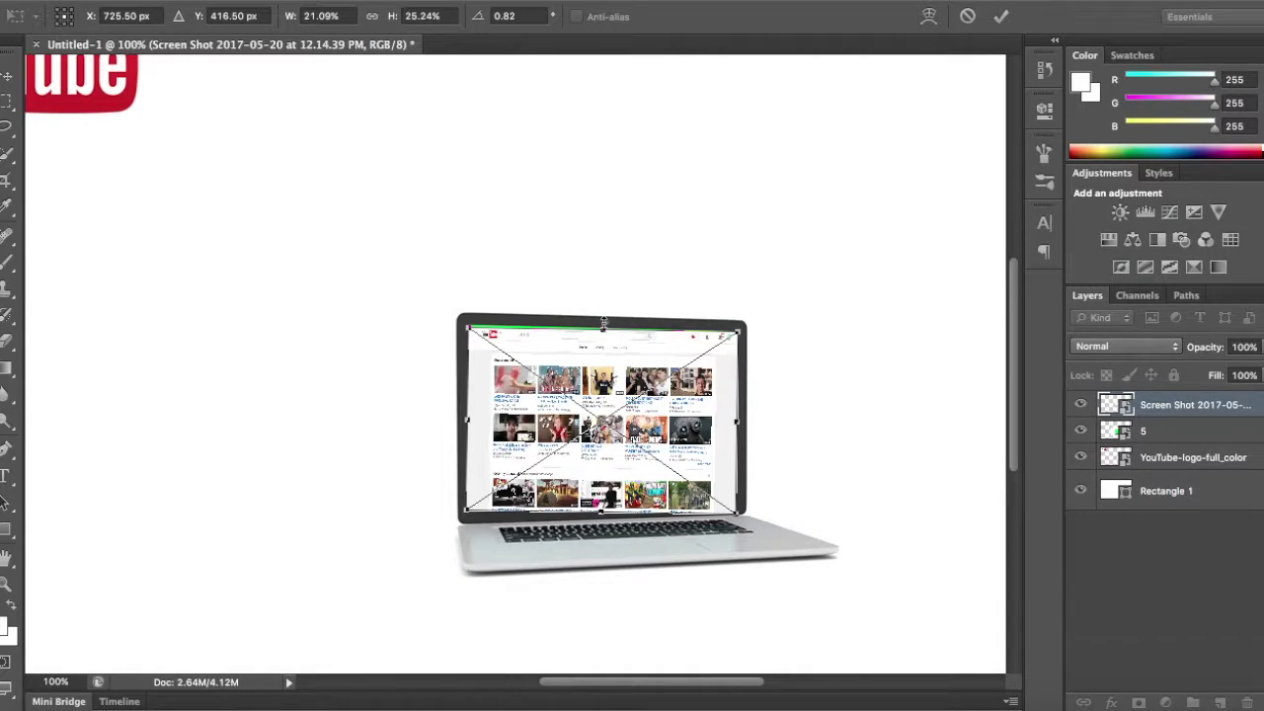
pyautogui.moveTo(603, 323); pyautogui.dragTo(603, 321)
pyautogui.press('Return')
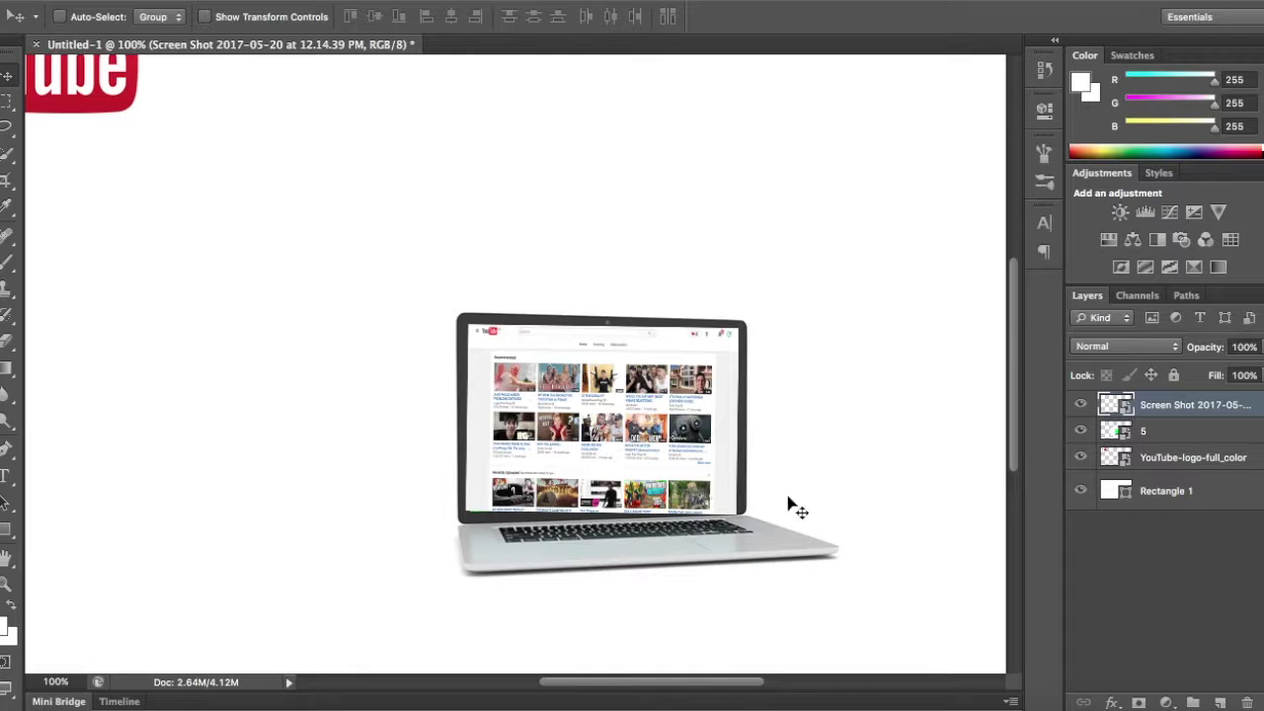
pyautogui.hotkey('ctrl', '+')
pyautogui.hotkey('ctrl', '+')
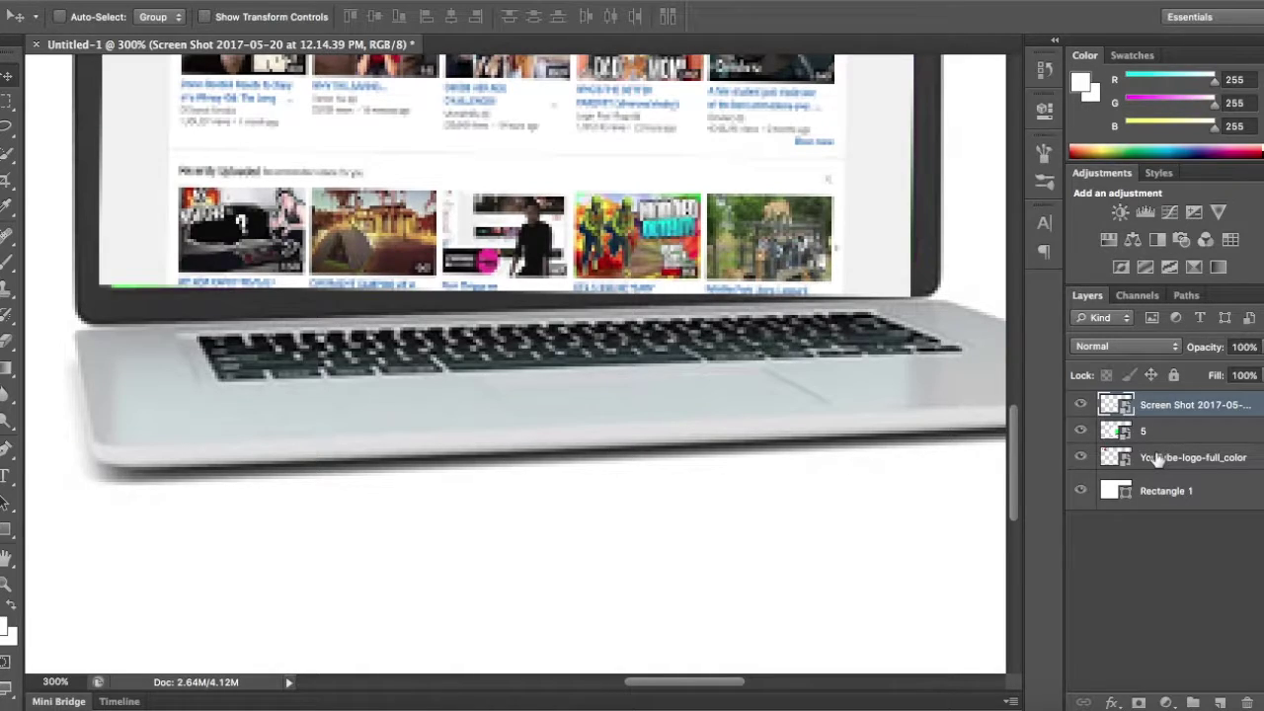
pyautogui.hotkey('ctrl', '-')
pyautogui.hotkey('ctrl', '-')
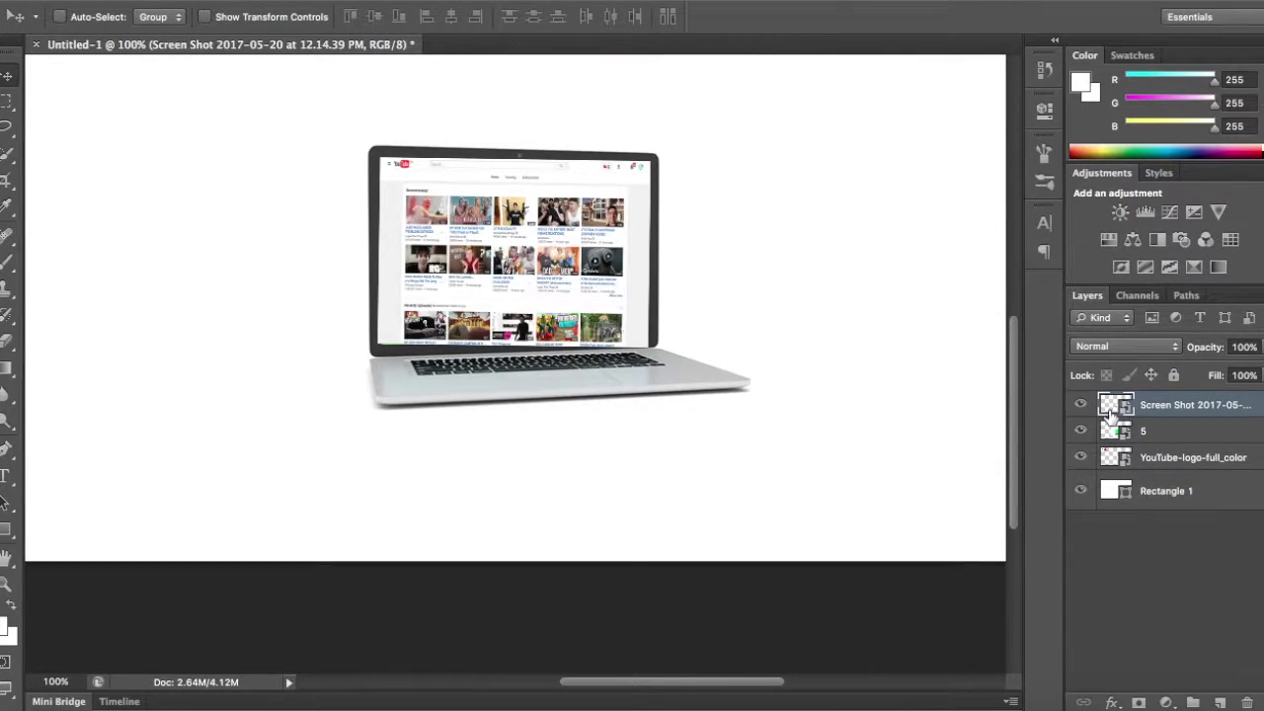
# Move the screenshot aside and copy layer 5's green screen onto its own layer.
pyautogui.moveTo(548, 350); pyautogui.dragTo(157, 387)
pyautogui.click(1229, 432)
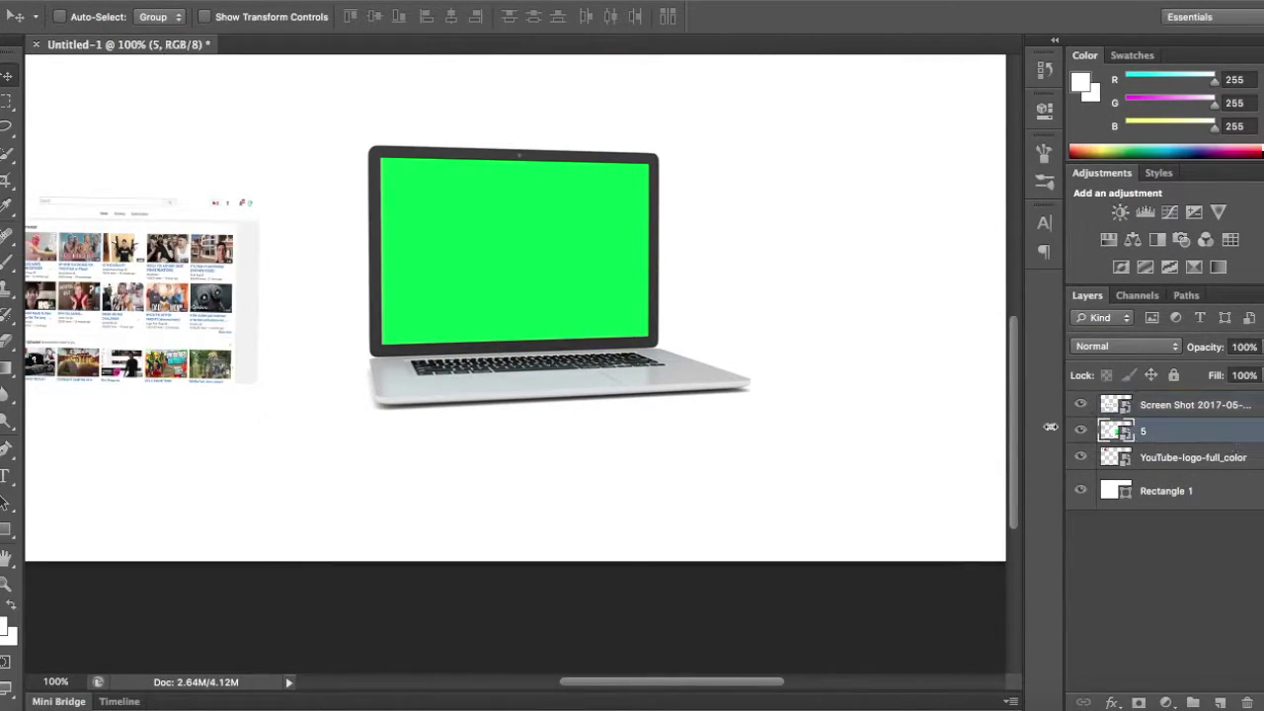
pyautogui.press('w')
pyautogui.click(513, 258)
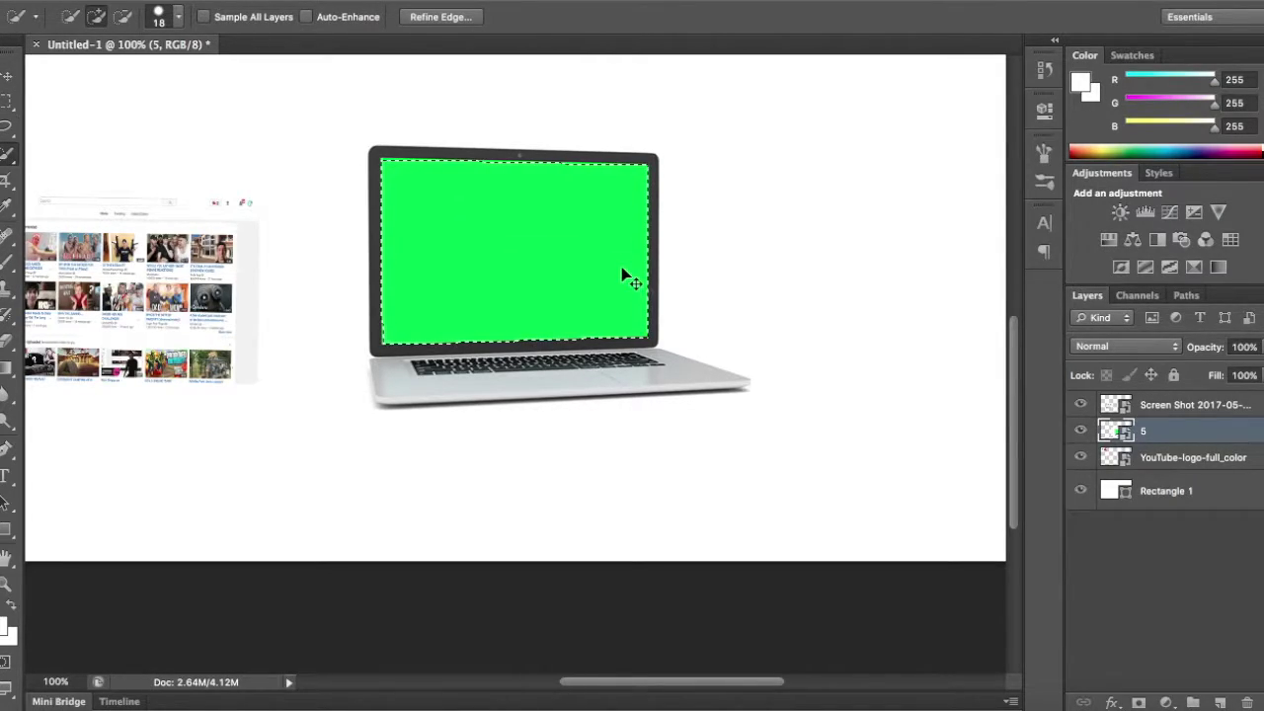
pyautogui.hotkey('ctrl', 'j')
# Drag the YouTube screenshot back over the laptop display.
pyautogui.click(7, 77)
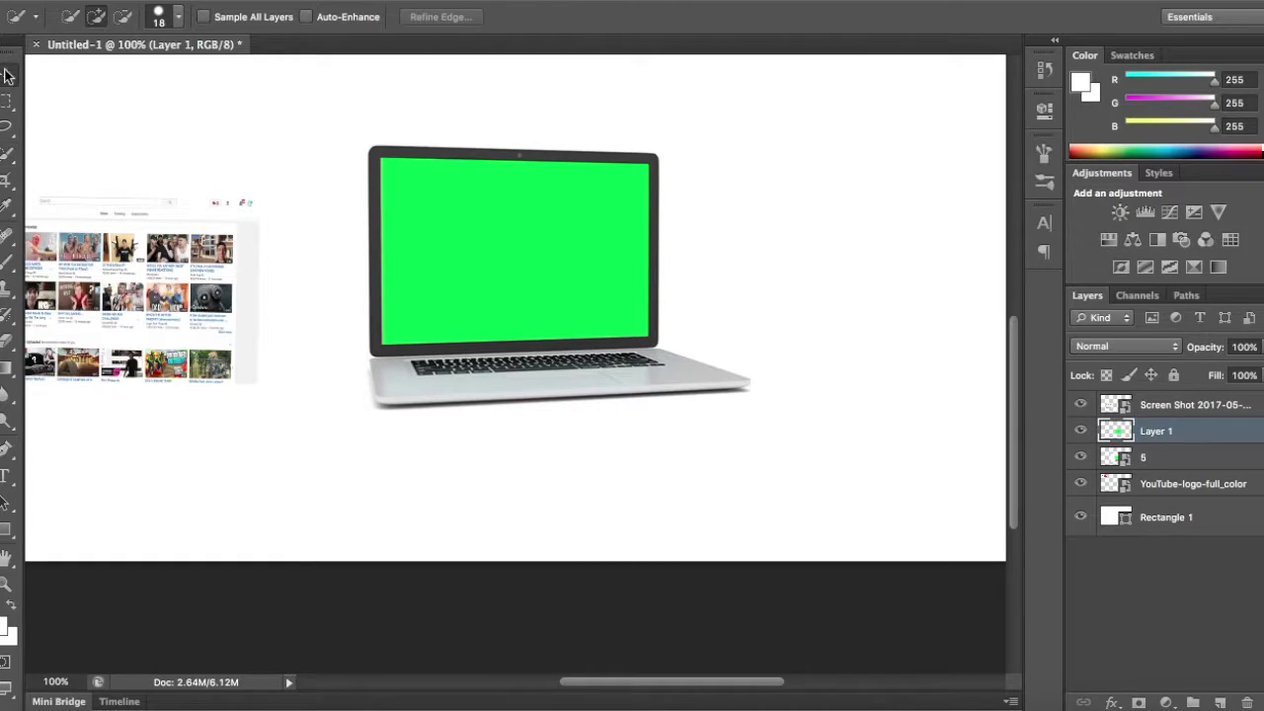
pyautogui.moveTo(308, 331); pyautogui.dragTo(435, 345)
pyautogui.hotkey('ctrl', 'z')
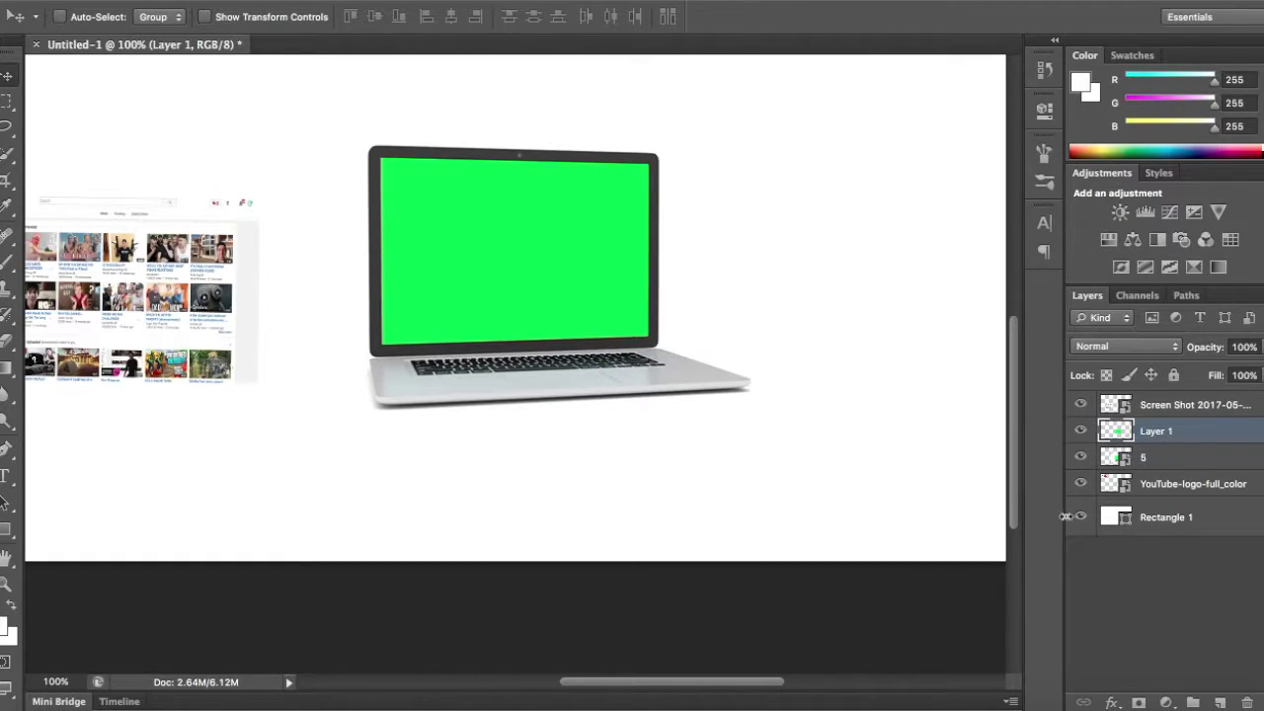
pyautogui.click(1206, 407)
pyautogui.moveTo(457, 424); pyautogui.dragTo(838, 398)
# Stretch the screenshot up to the laptop screen's top edge.
pyautogui.hotkey('ctrl', 't')
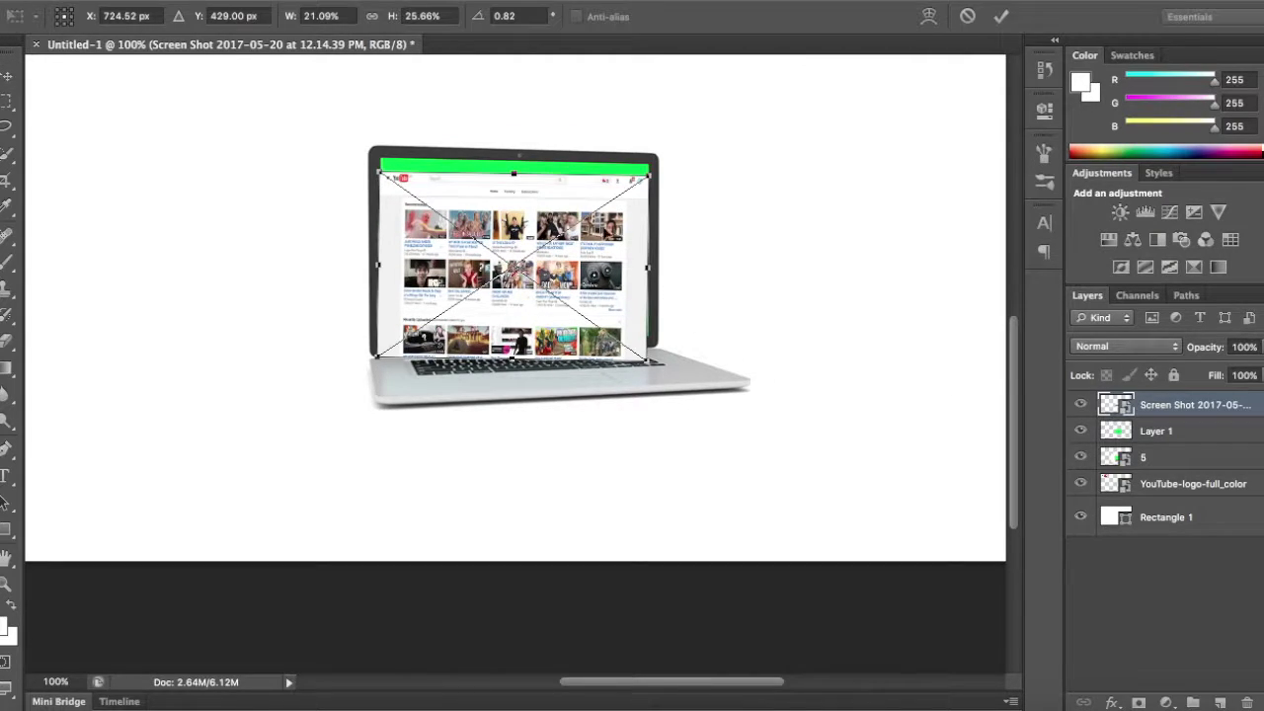
pyautogui.moveTo(513, 169); pyautogui.dragTo(515, 158)
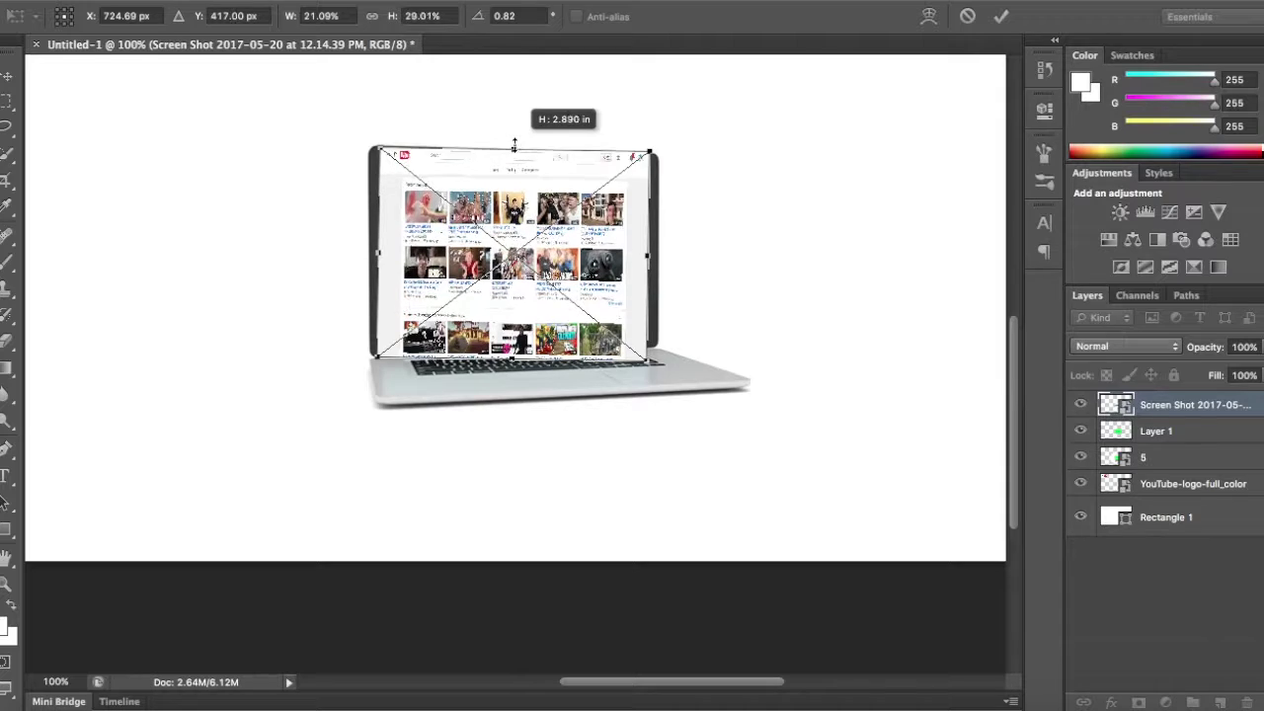
pyautogui.press('Return')
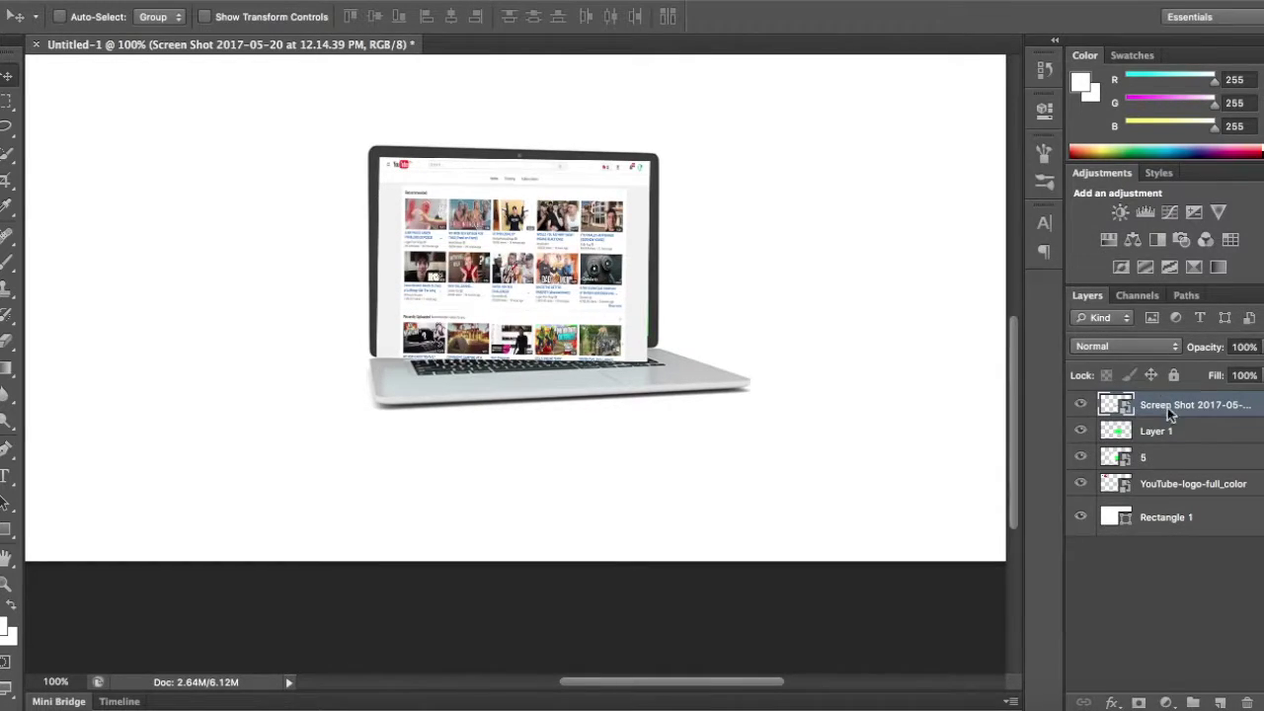
# Clip the screenshot to the green-screen Layer 1 and zoom out to the whole banner.
pyautogui.rightClick(1167, 407)
pyautogui.click(1106, 352)
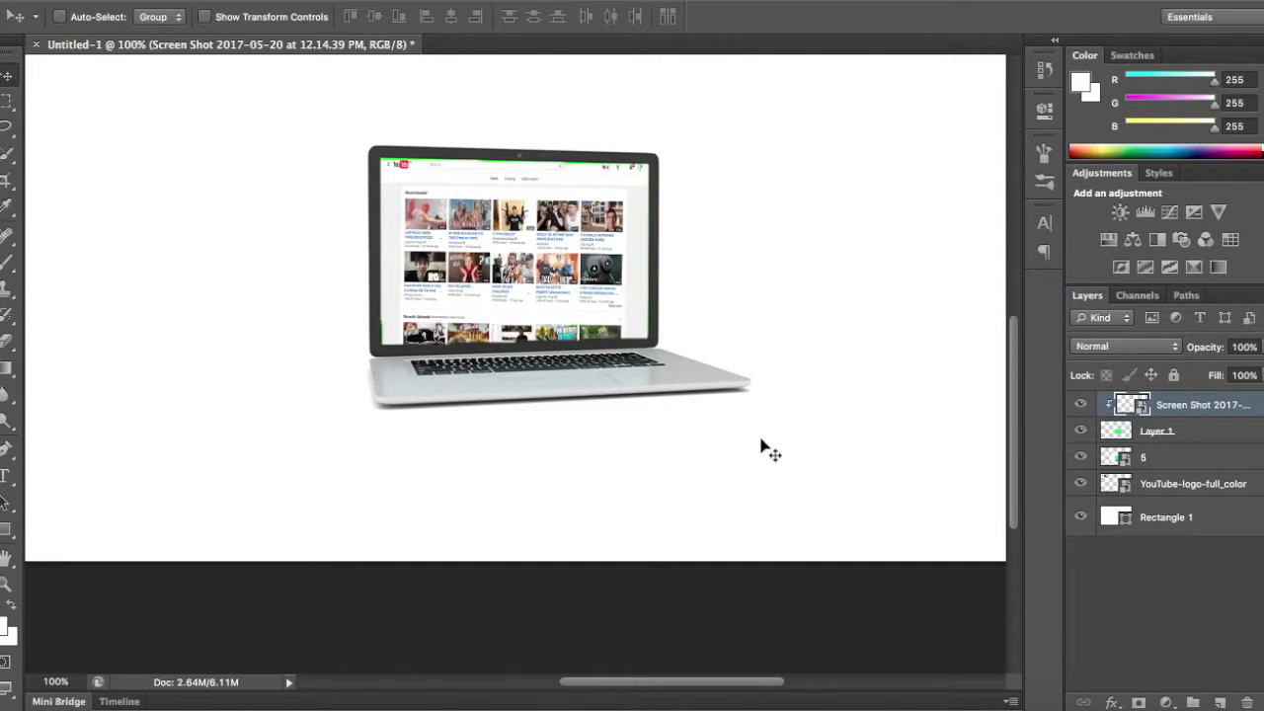
pyautogui.click(1214, 437)
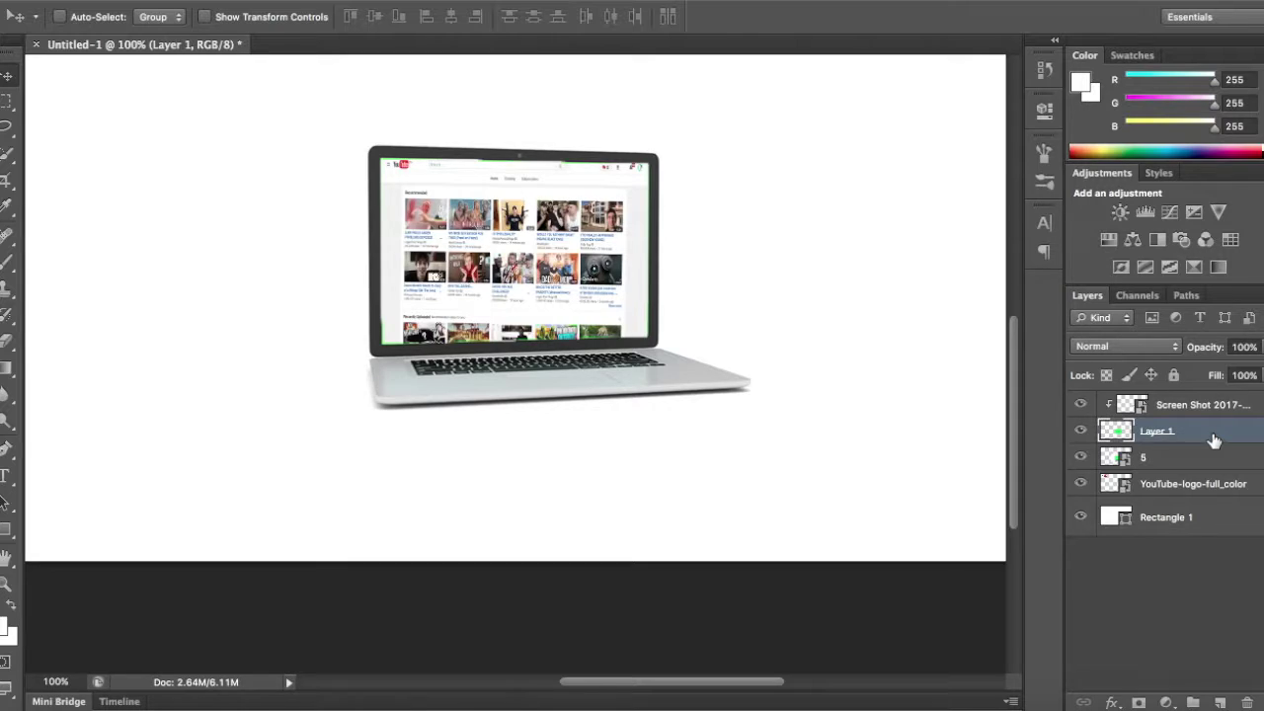
pyautogui.hotkey('ctrl', '-')
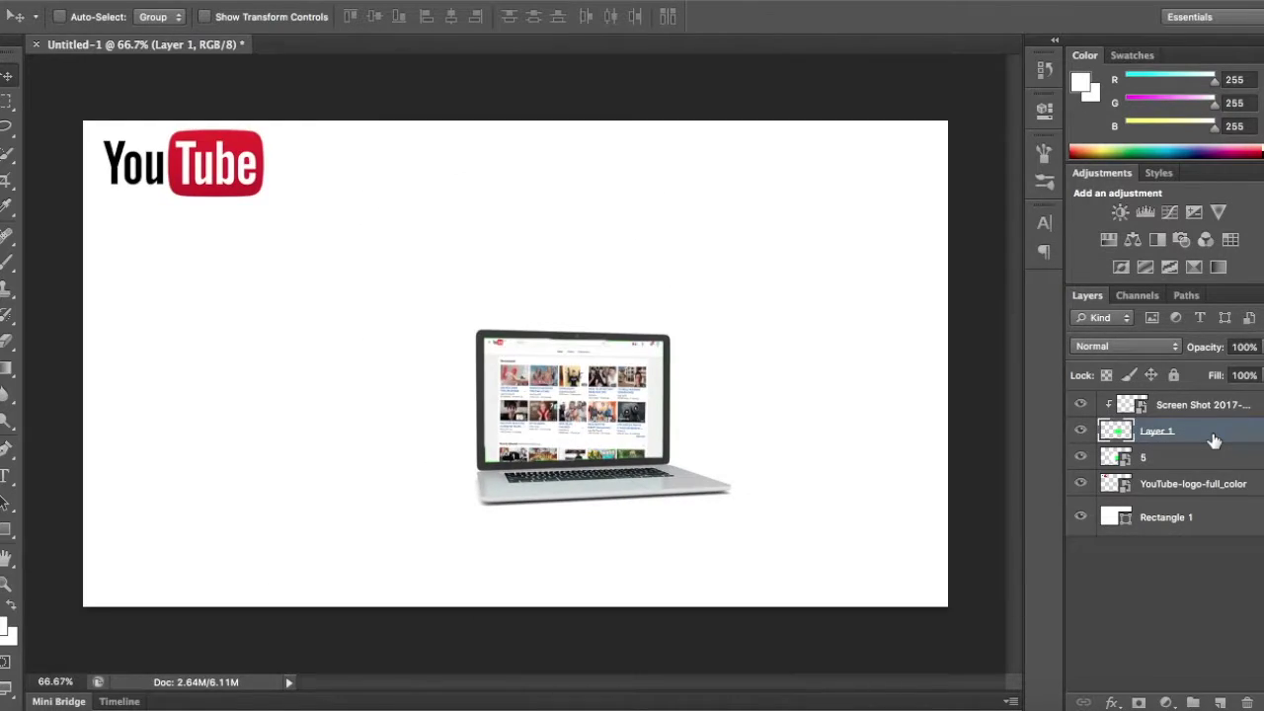
pyautogui.click(1198, 583)
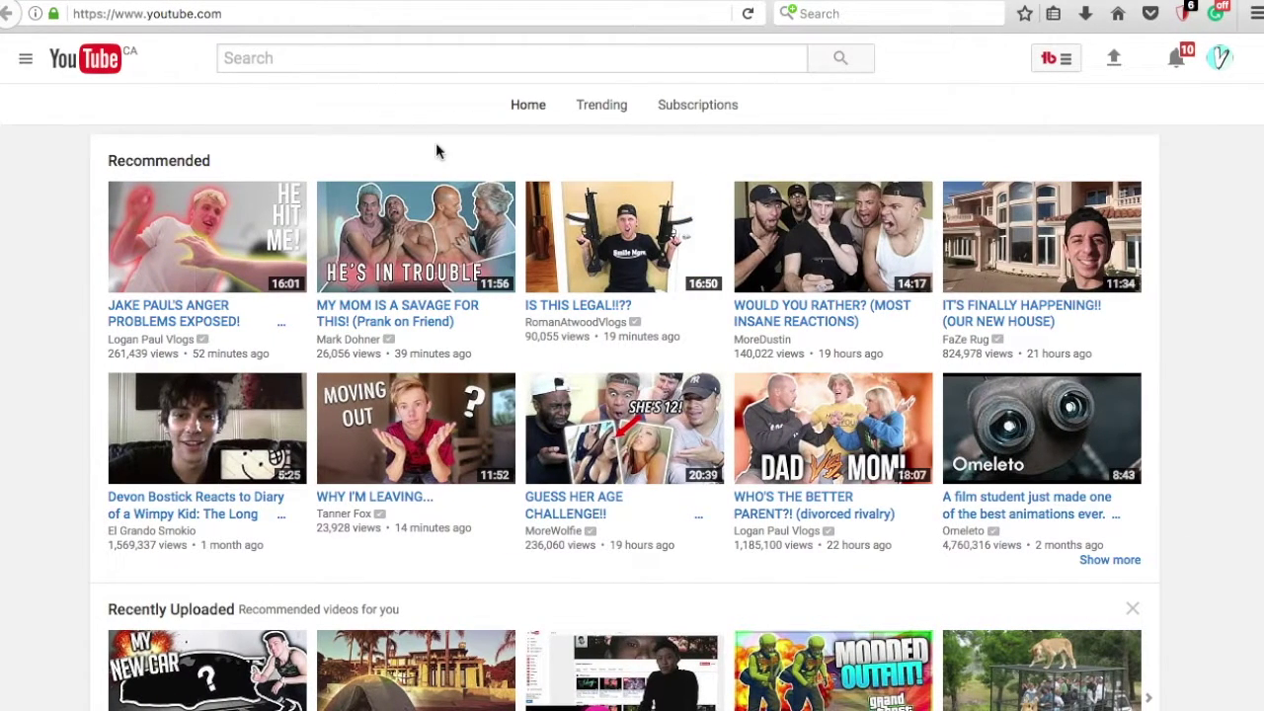
# Search Google for 'what is youtube' from the browser address bar.
pyautogui.click(1178, 59)
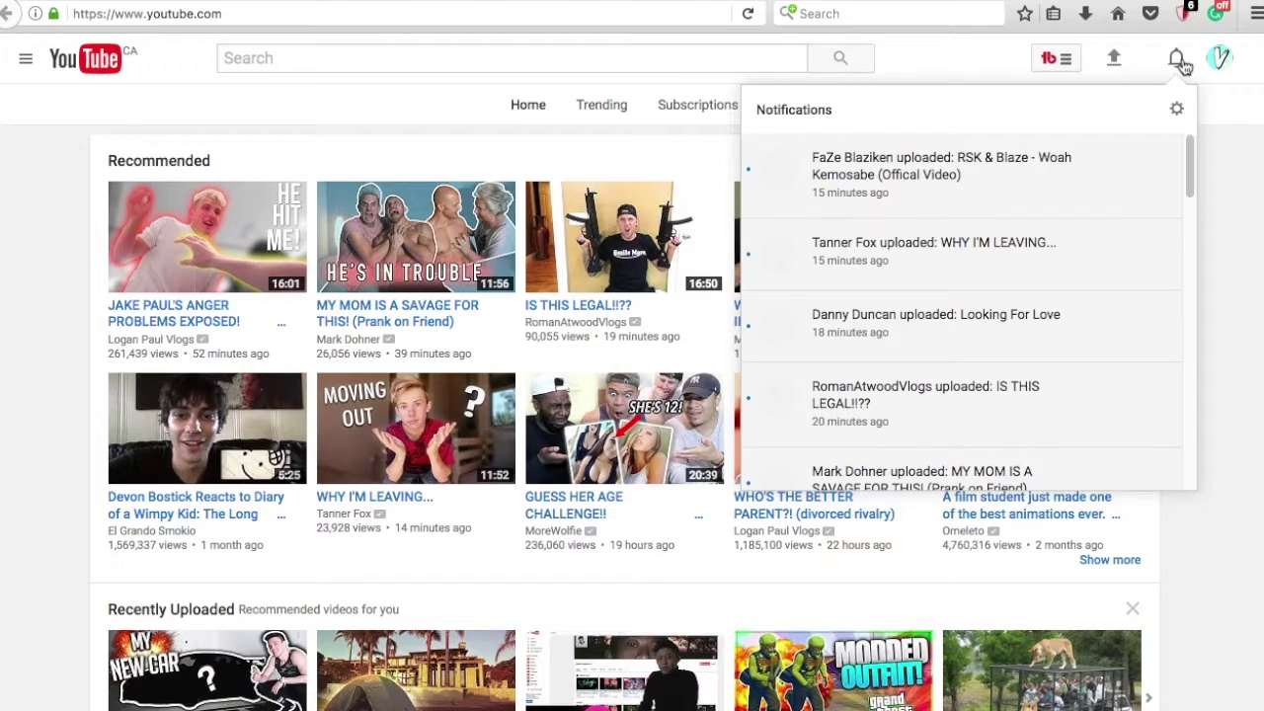
pyautogui.write('y')
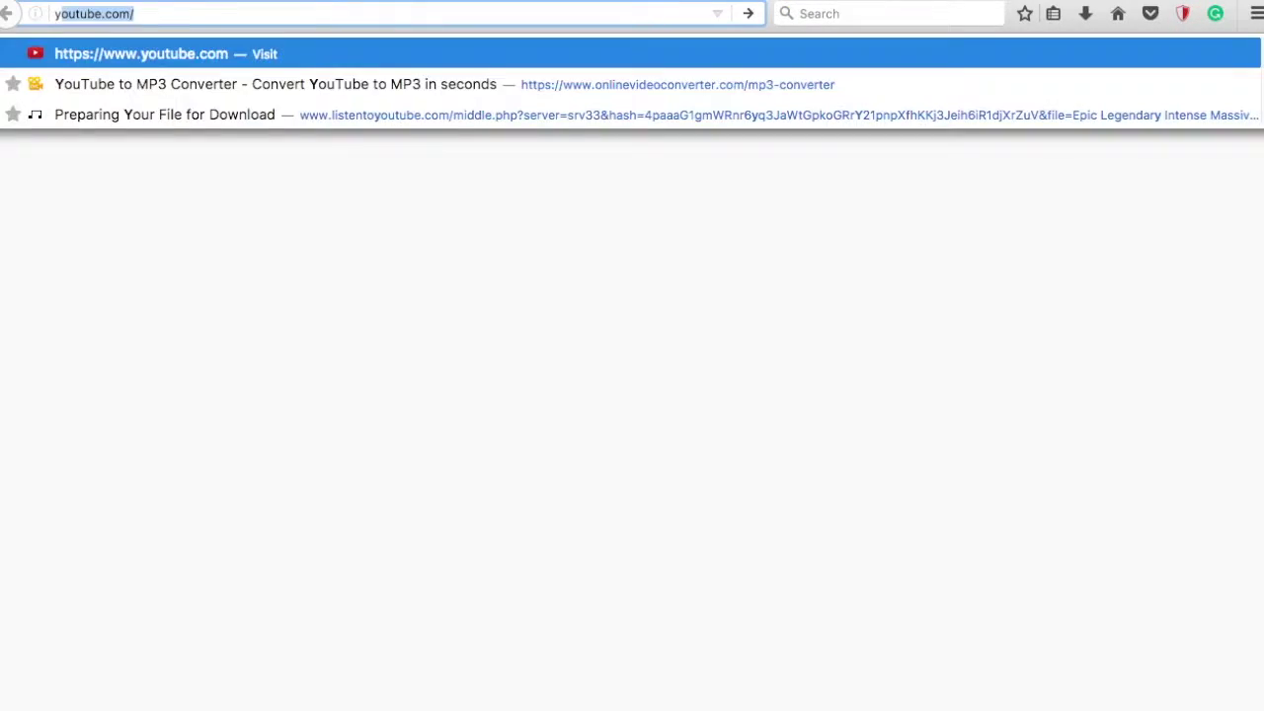
pyautogui.press('BackSpace')
pyautogui.press('BackSpace')
pyautogui.write('dec')
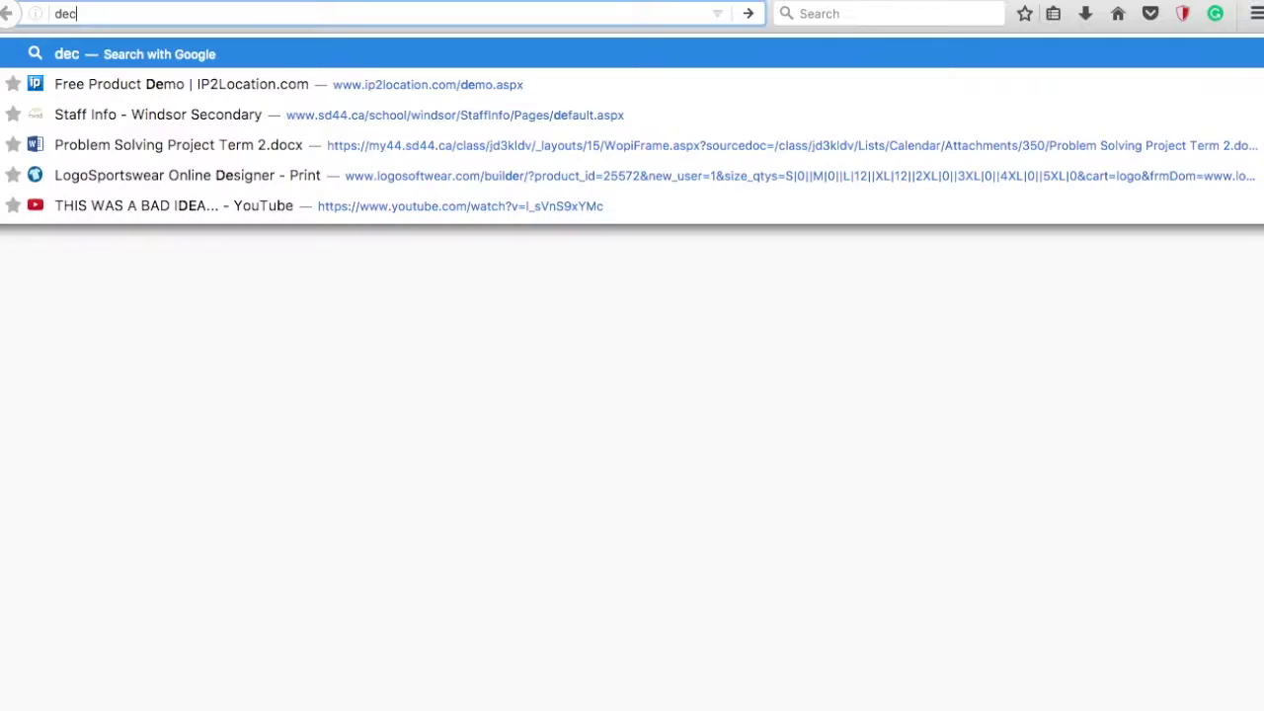
pyautogui.press('BackSpace')
pyautogui.press('BackSpace')
pyautogui.press('BackSpace')
pyautogui.write('what is')
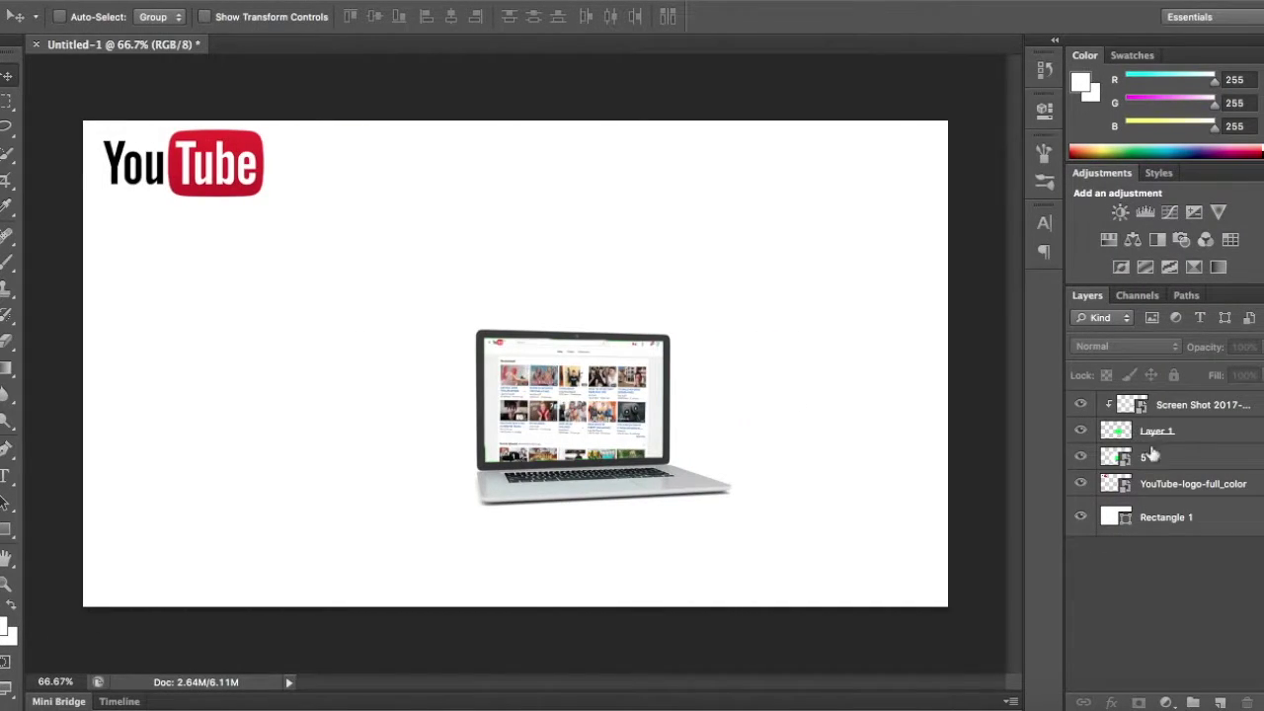
# Start a new text layer near the banner's top at 72 pt.
pyautogui.press('t')
pyautogui.click(365, 198)
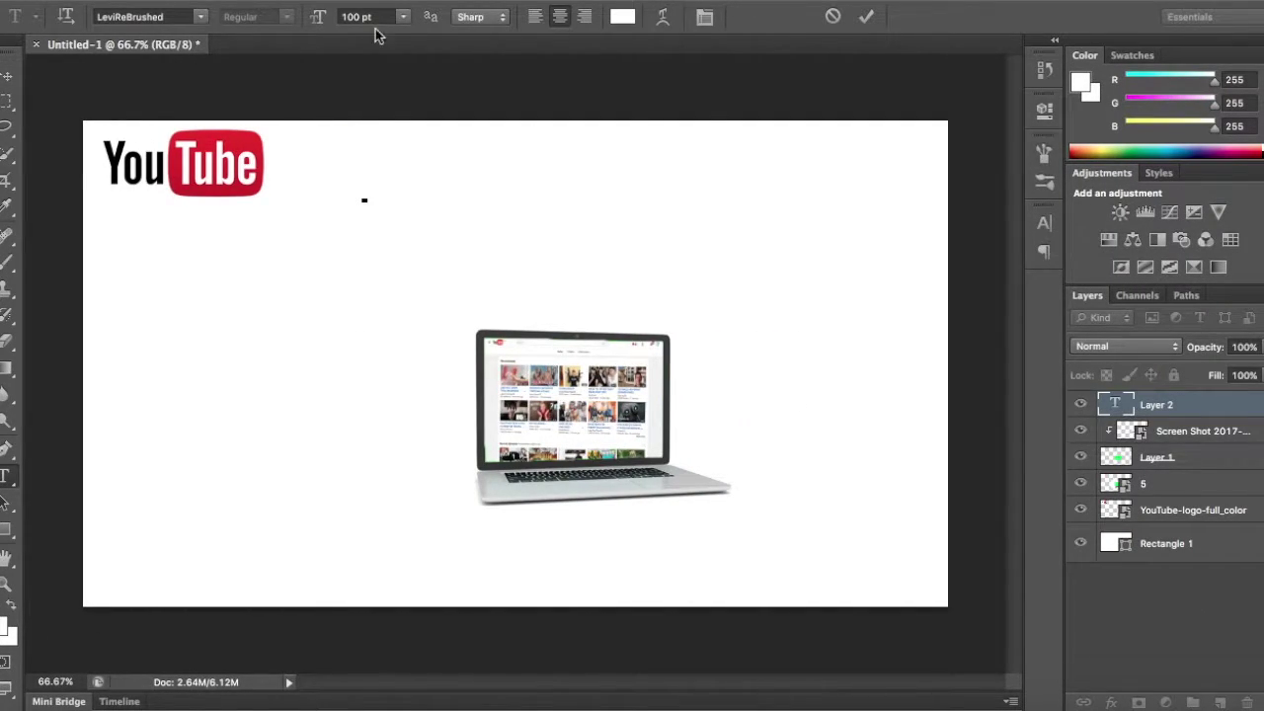
pyautogui.click(402, 17)
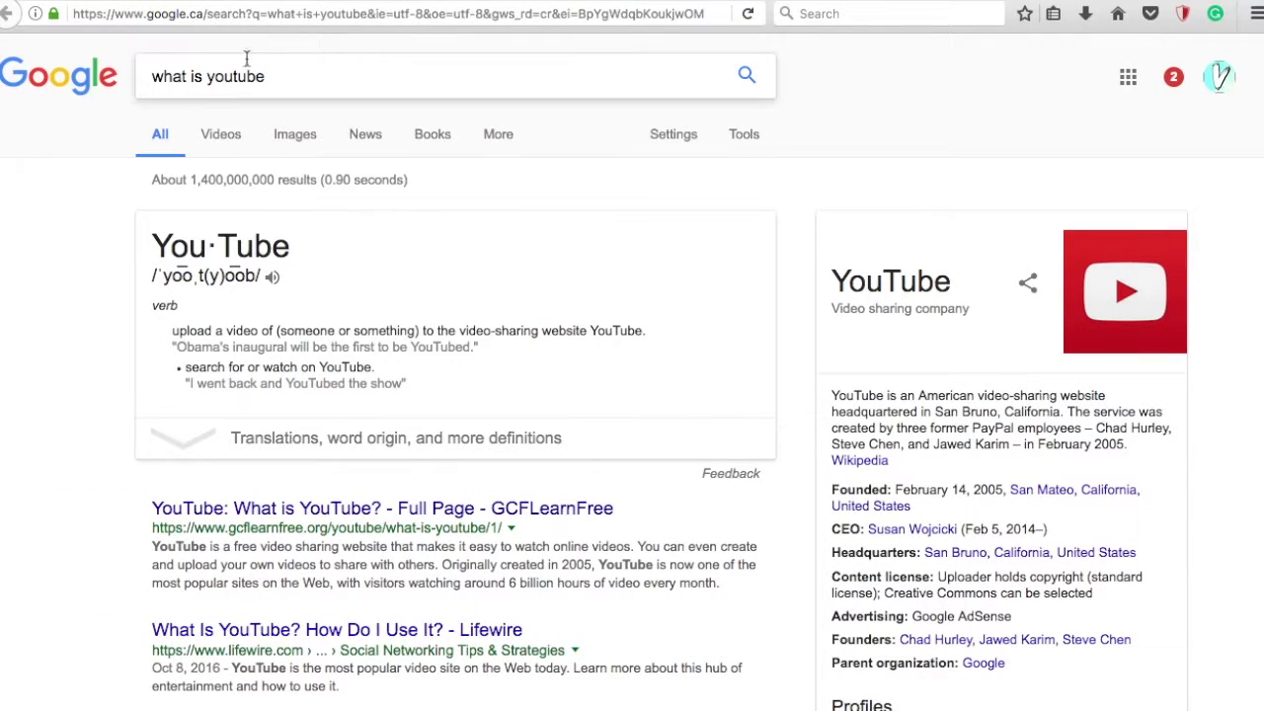
# Search Google for 'youtube ad' and browse the image results.
pyautogui.moveTo(267, 76); pyautogui.dragTo(168, 72)
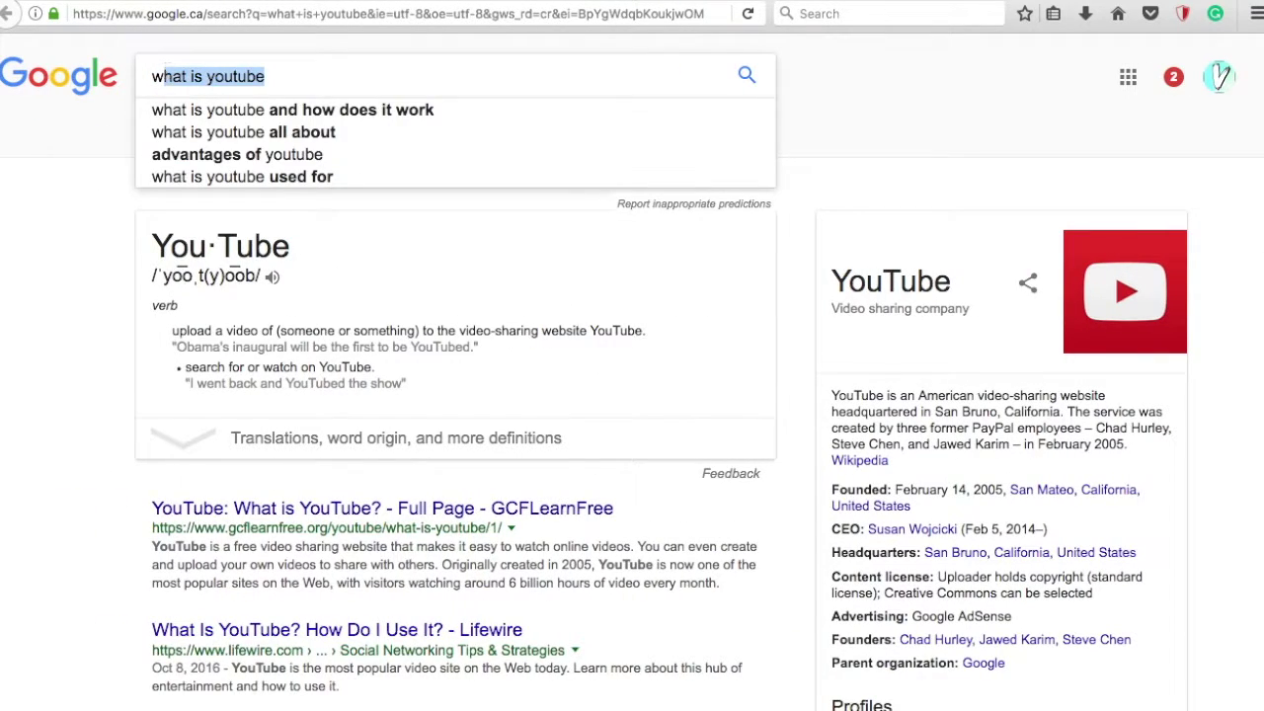
pyautogui.write('youtub')
pyautogui.hotkey('ctrl', 'a')
pyautogui.write('t')
pyautogui.press('BackSpace')
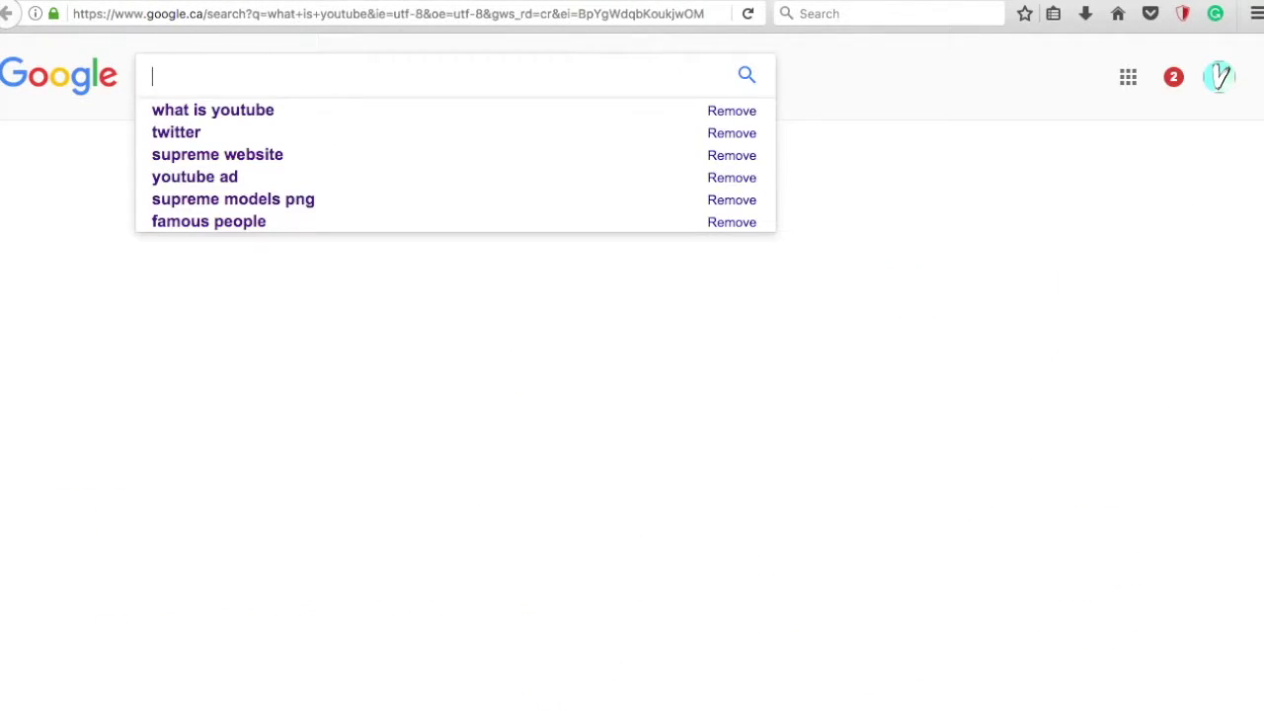
pyautogui.write('youtube ad')
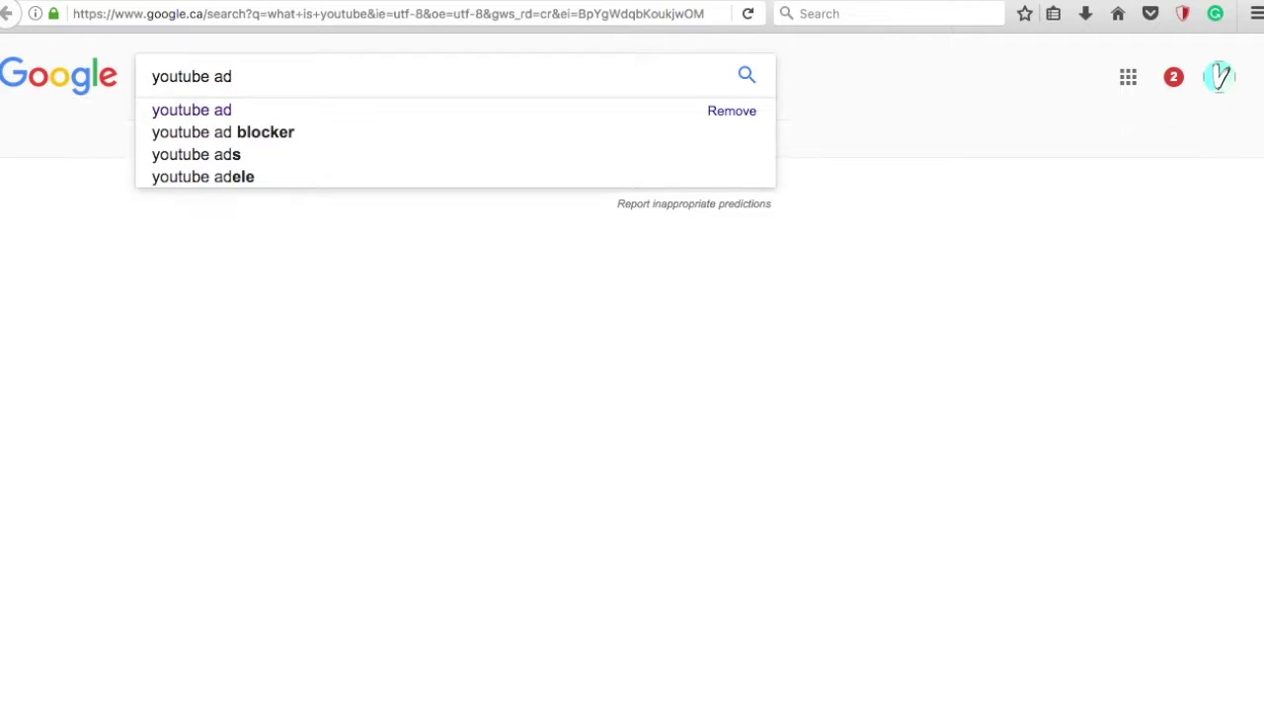
pyautogui.press('Return')
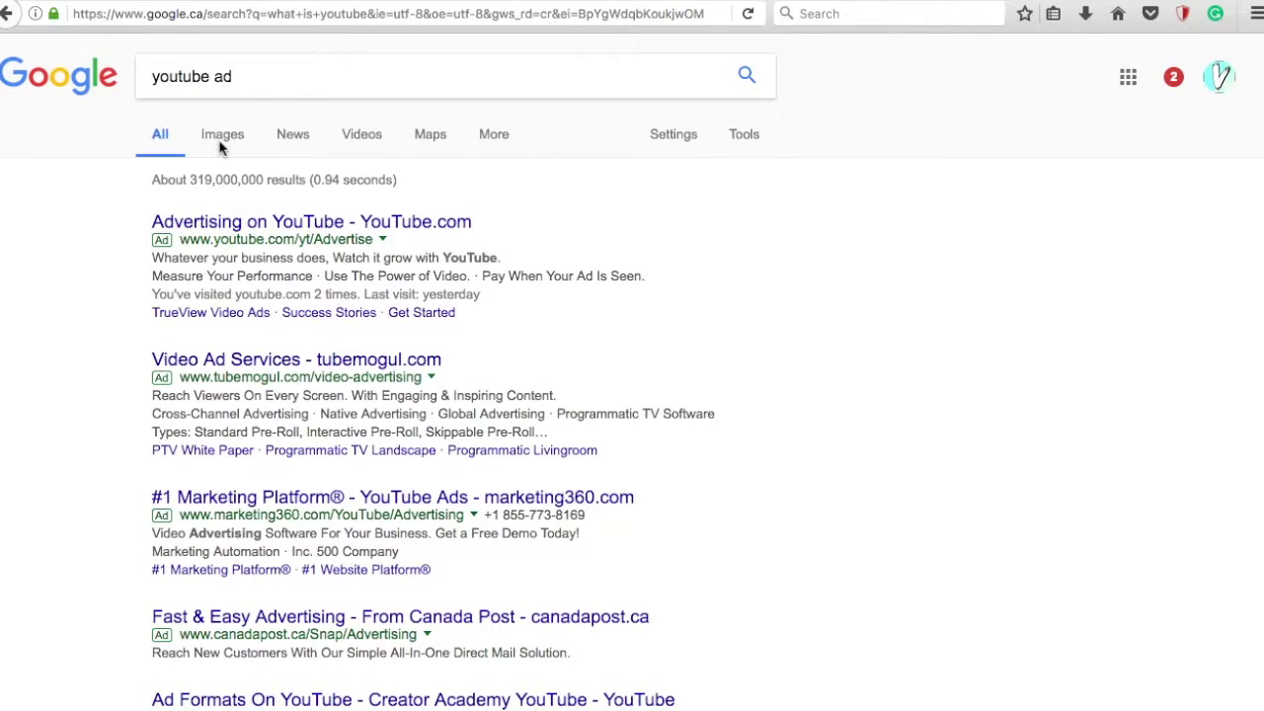
pyautogui.click(224, 139)
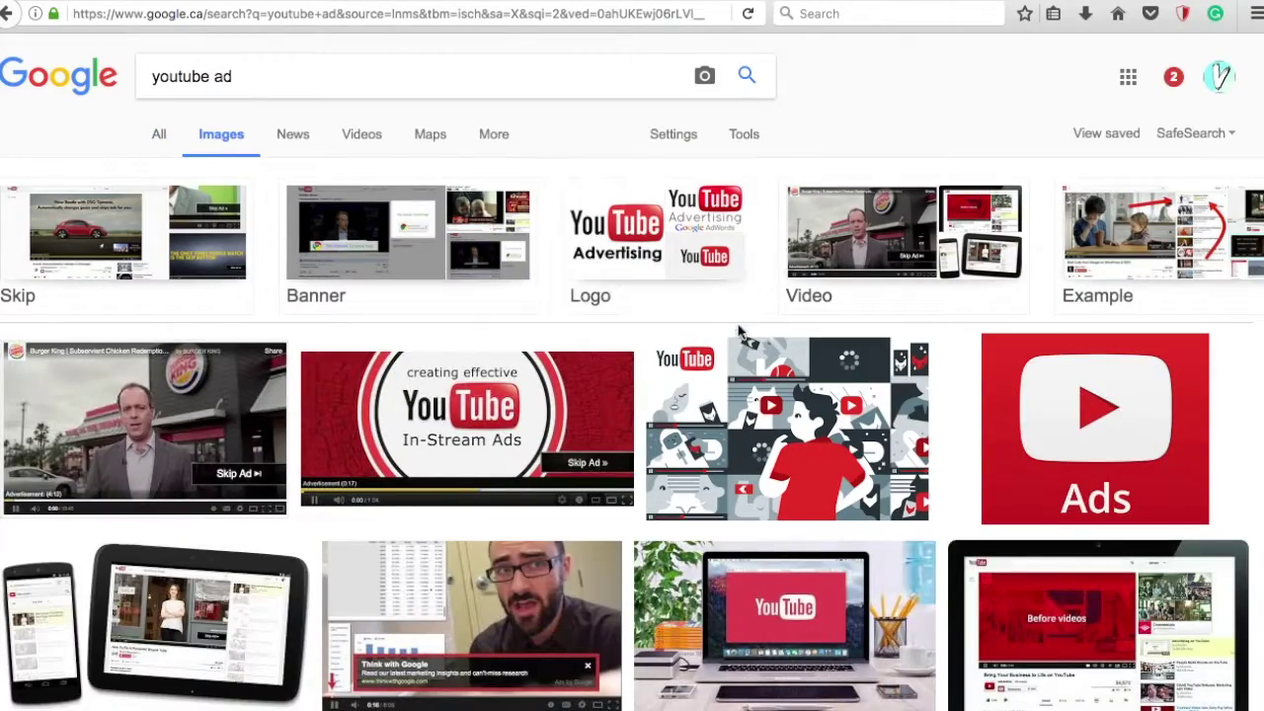
pyautogui.click(1252, 237)
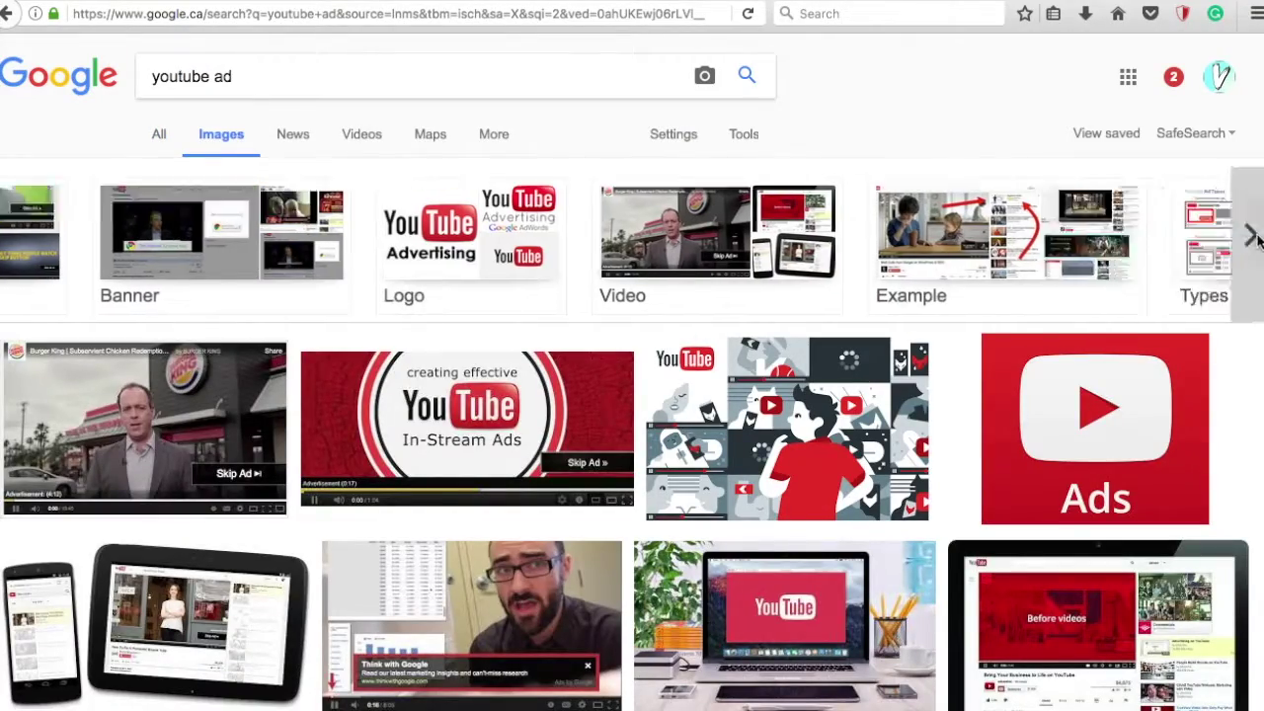
pyautogui.scroll(-10, 1094, 428)
pyautogui.scroll(-4, 1094, 428)
pyautogui.scroll(-2, 1095, 428)
pyautogui.scroll(-5, 1094, 427)
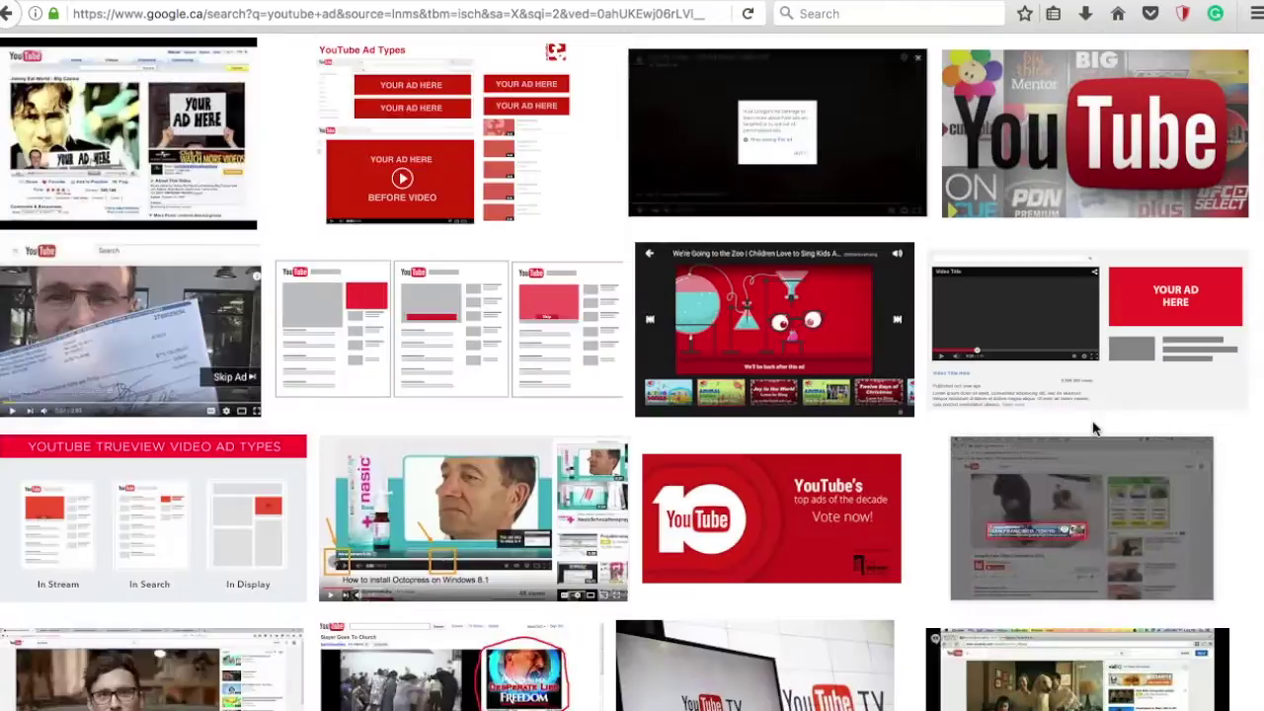
pyautogui.scroll(-5, 1094, 427)
pyautogui.scroll(-5, 1094, 428)
pyautogui.scroll(-3, 889, 493)
pyautogui.scroll(-1, 683, 560)
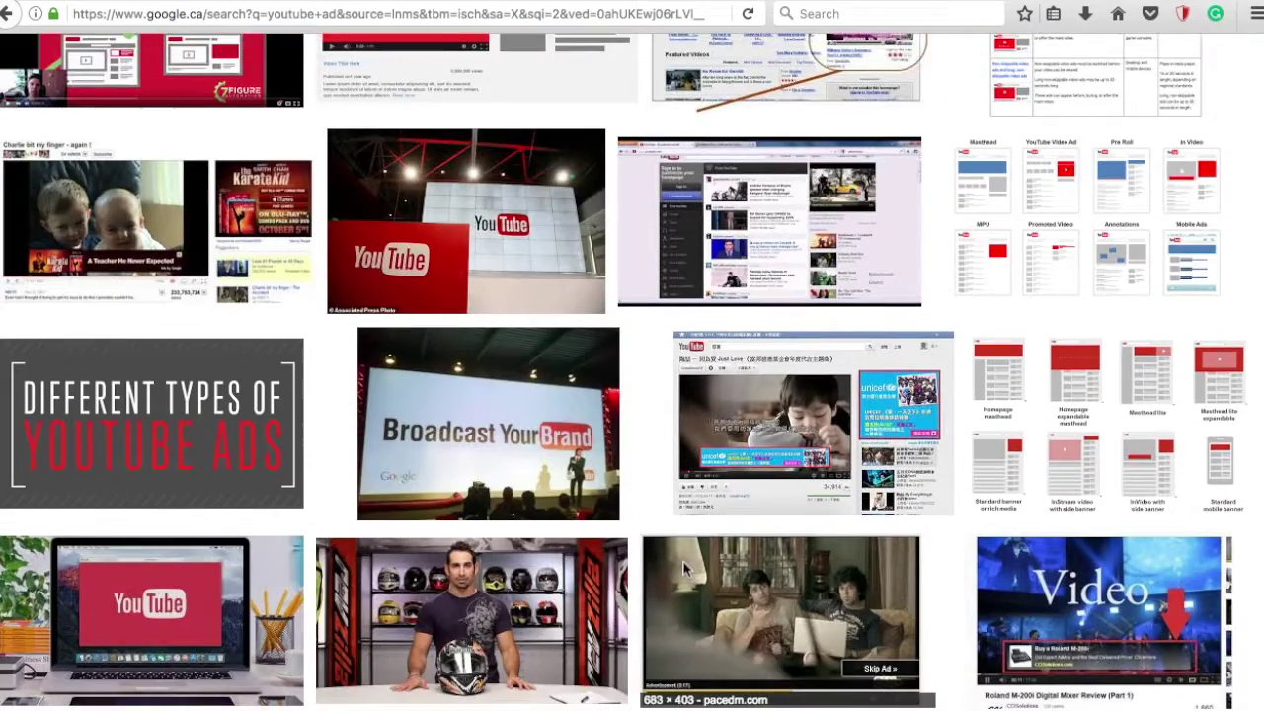
pyautogui.scroll(-3, 682, 560)
pyautogui.scroll(-5, 676, 560)
pyautogui.scroll(-2, 673, 560)
pyautogui.scroll(-3, 672, 560)
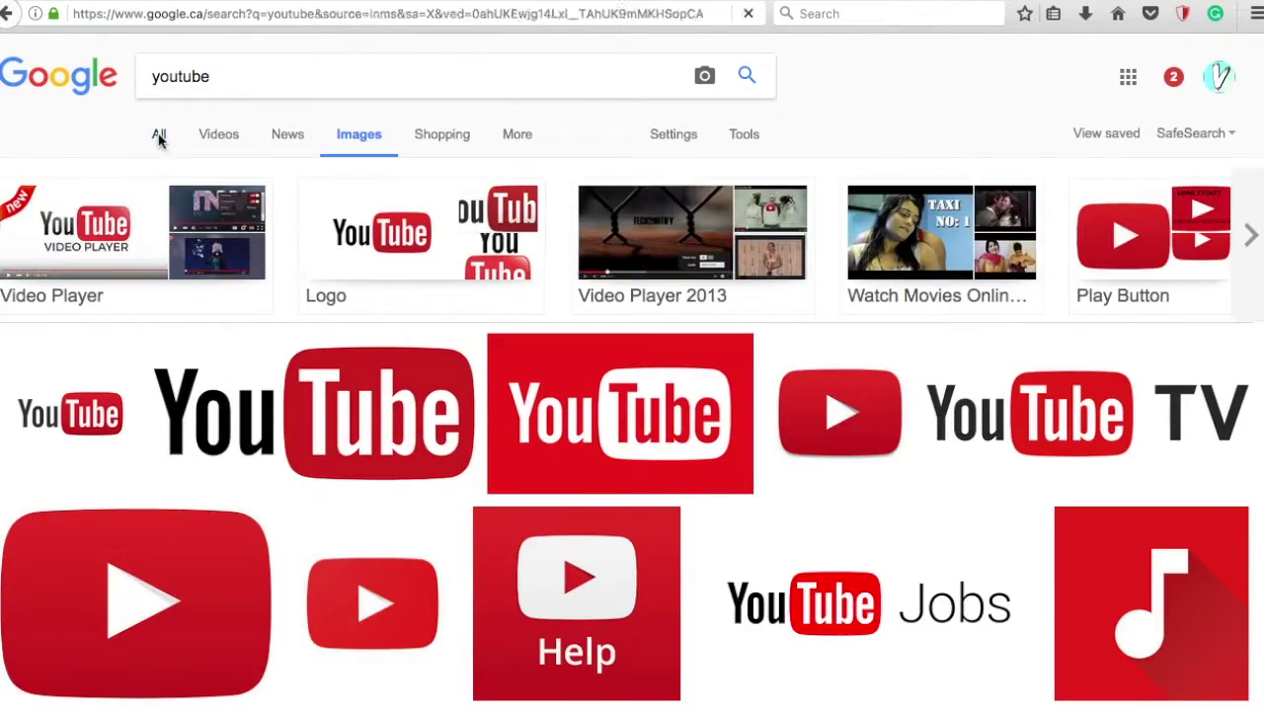
# Switch to All results and select YouTube's site description text.
pyautogui.click(158, 135)
pyautogui.scroll(-1, 751, 574)
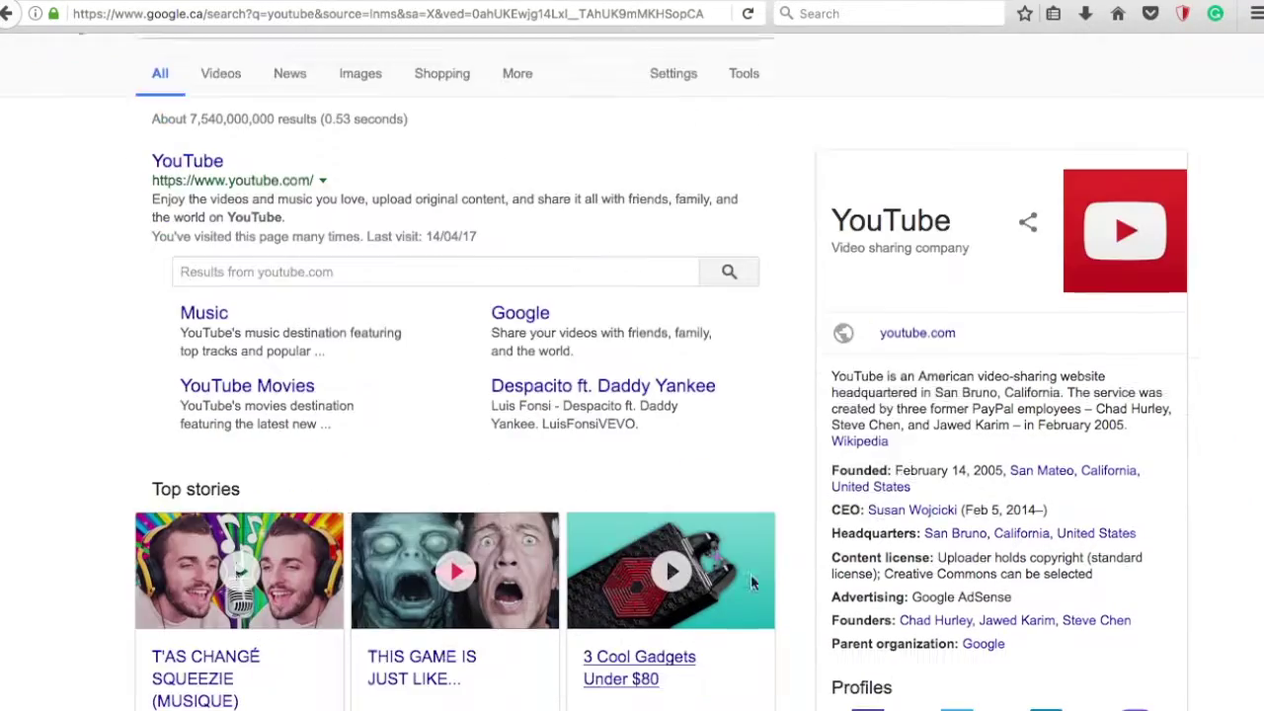
pyautogui.scroll(-2, 750, 574)
pyautogui.scroll(-3, 56, 632)
pyautogui.scroll(5, 56, 634)
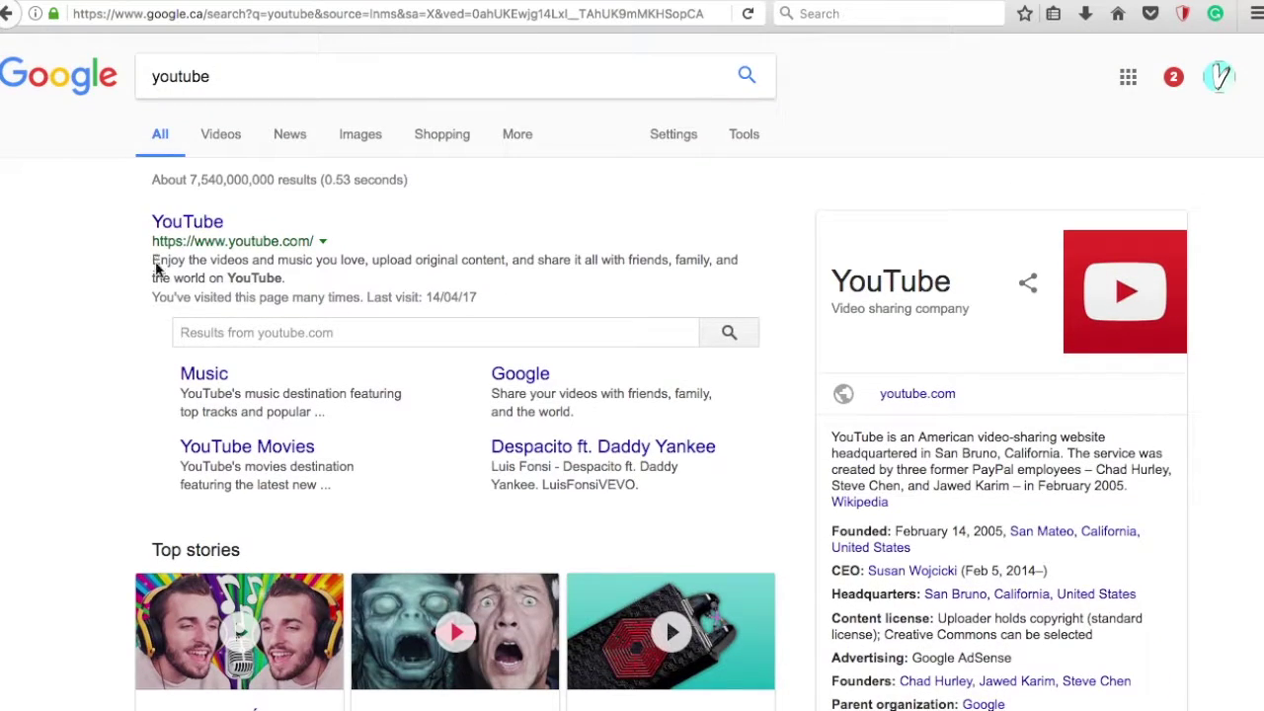
pyautogui.moveTo(153, 265); pyautogui.dragTo(342, 279)
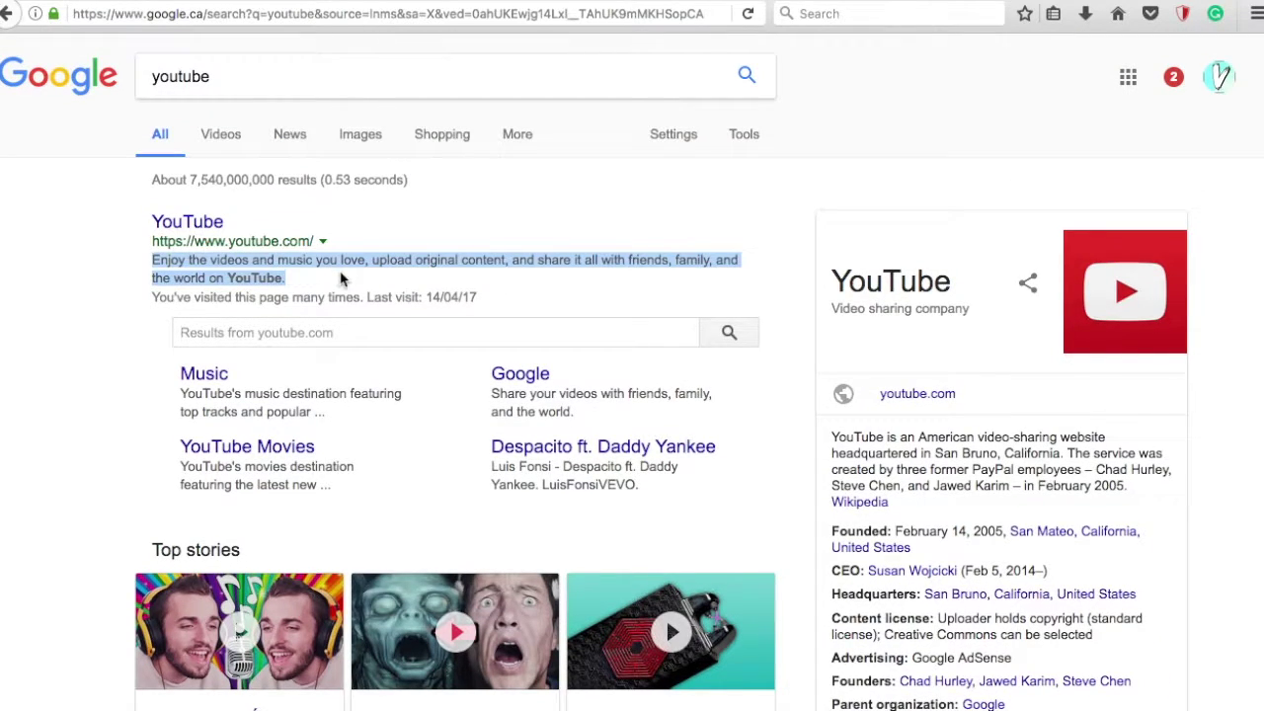
# Paste the YouTube description into the text layer and colour it the logo's red.
pyautogui.press('super+Tab')
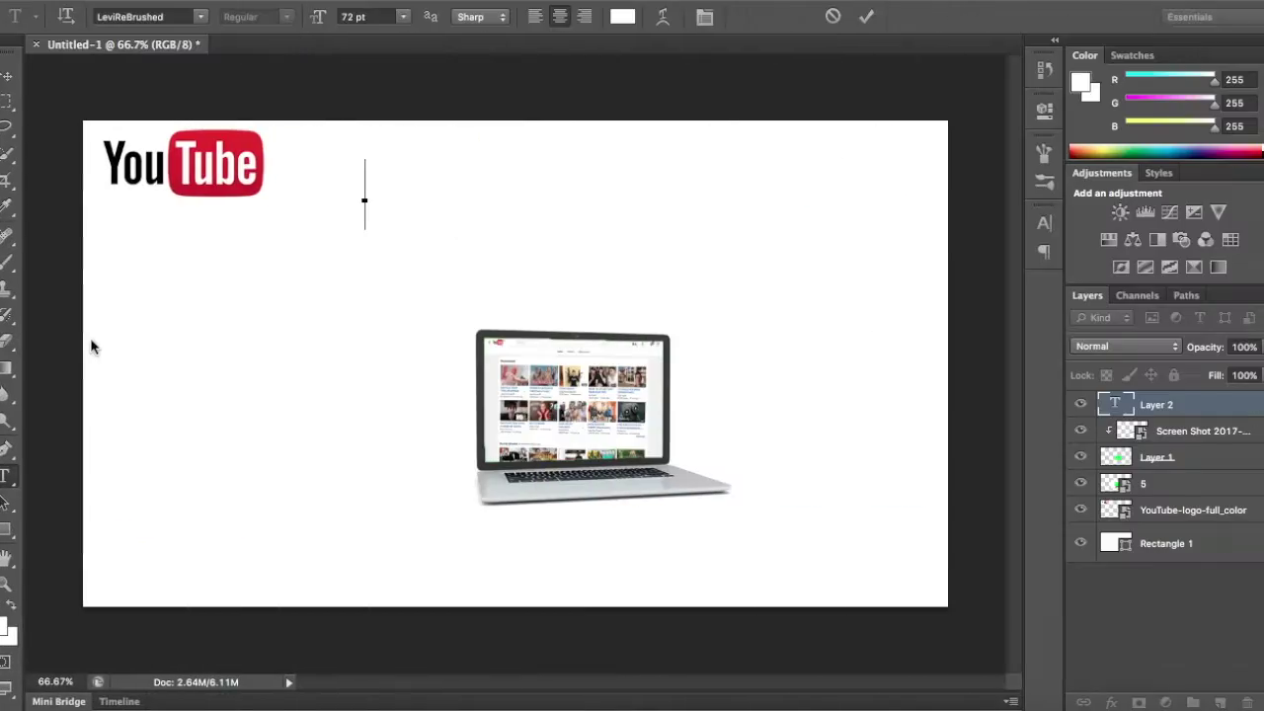
pyautogui.press('super+v')
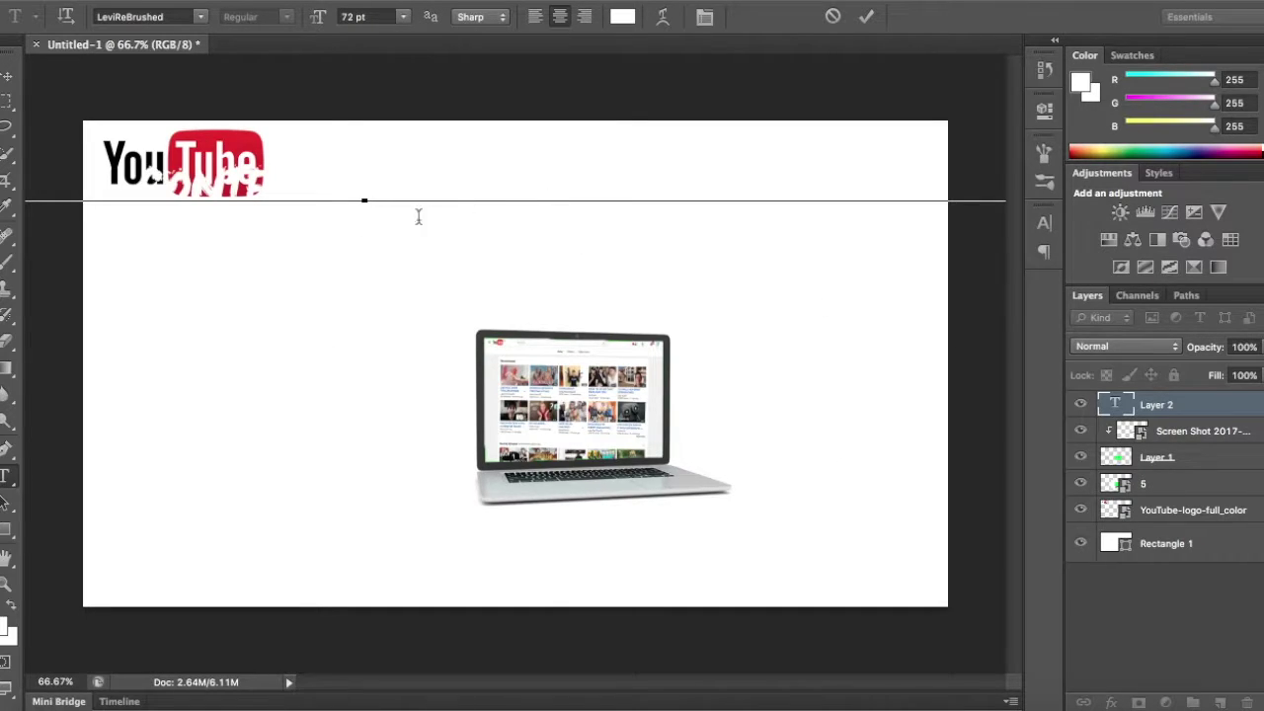
pyautogui.hotkey('ctrl', 'a')
pyautogui.click(622, 16)
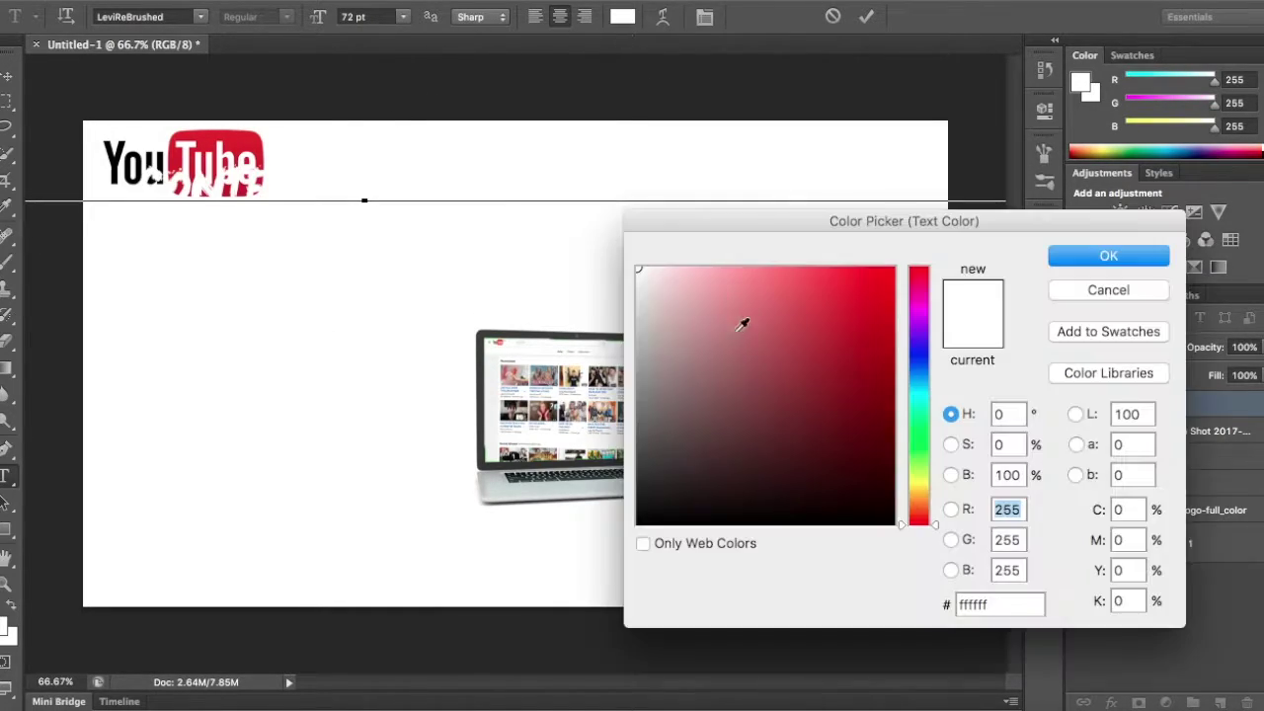
pyautogui.moveTo(742, 324); pyautogui.dragTo(923, 620)
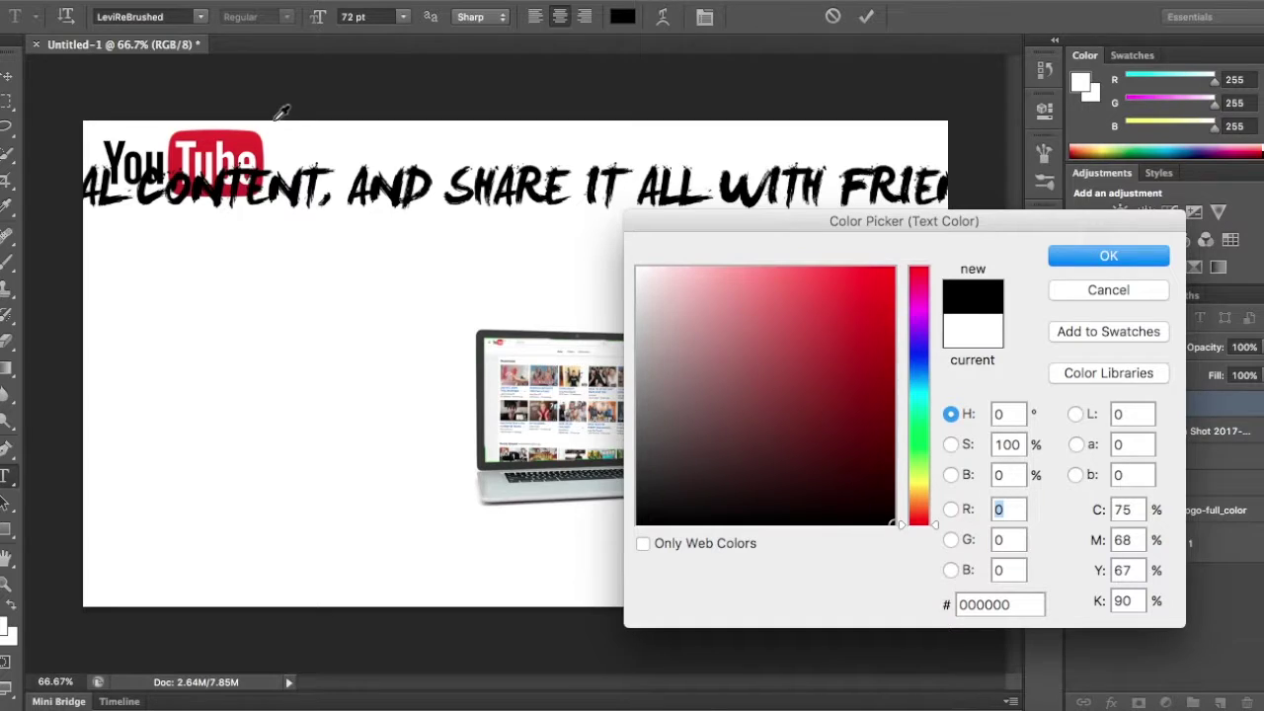
pyautogui.click(249, 146)
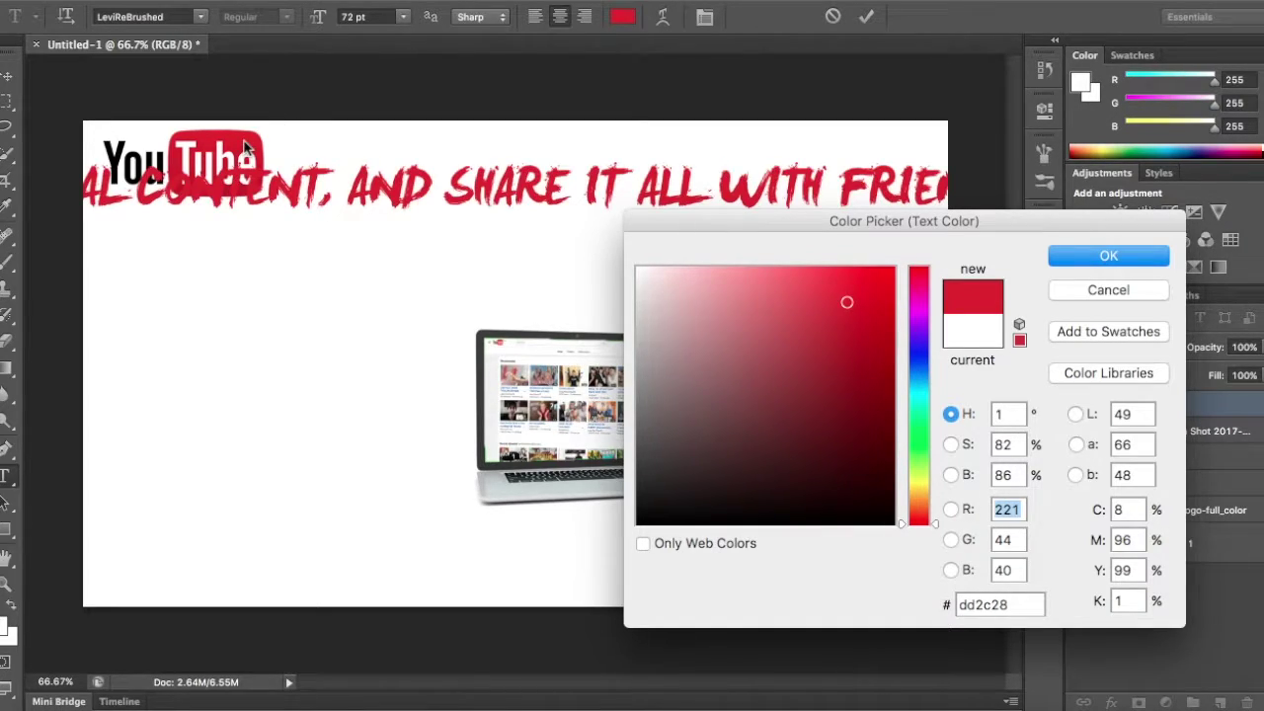
pyautogui.click(1106, 256)
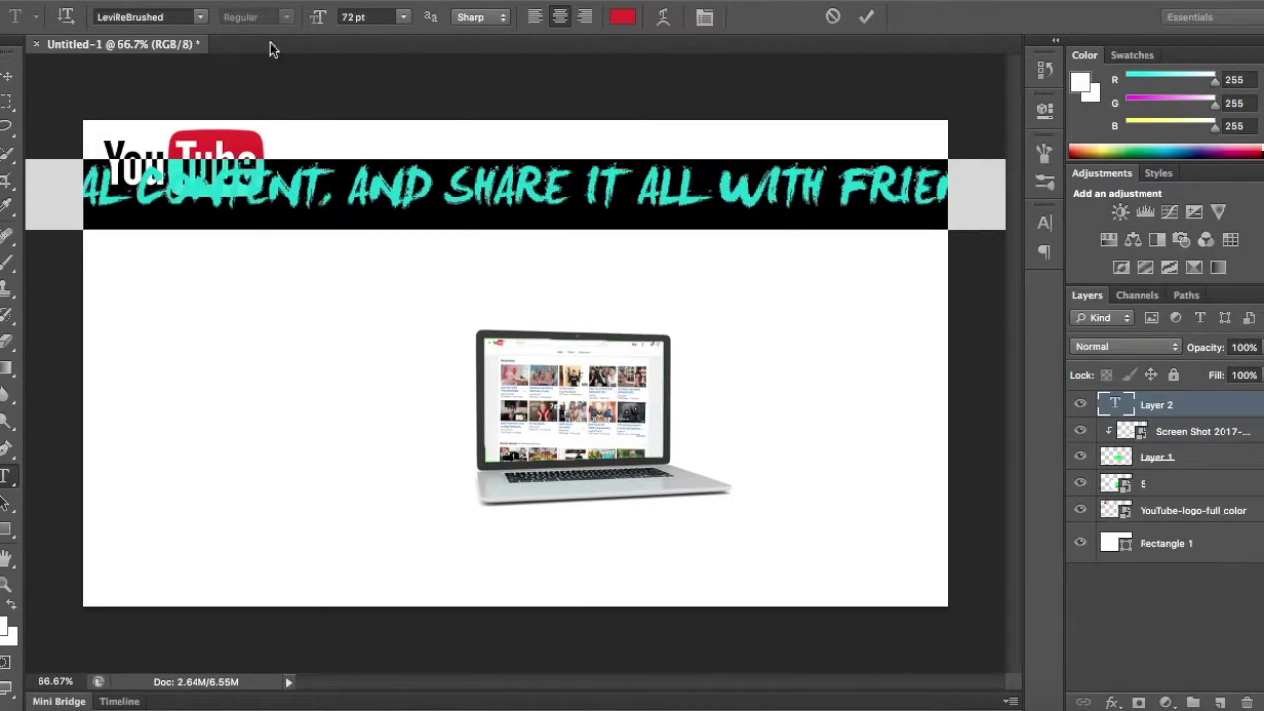
# Set the slogan font to Evogria and break the line between AND and SHARE.
pyautogui.click(200, 18)
pyautogui.scroll(10, 200, 24)
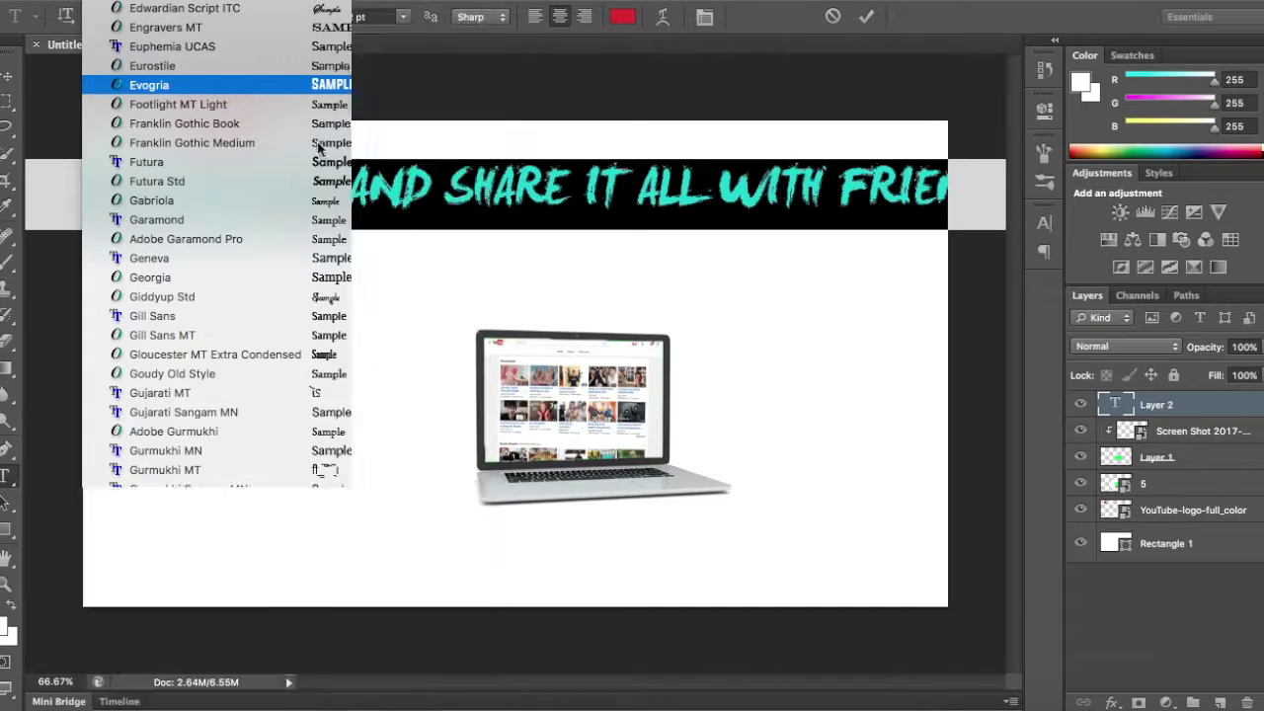
pyautogui.click(242, 85)
pyautogui.click(438, 181)
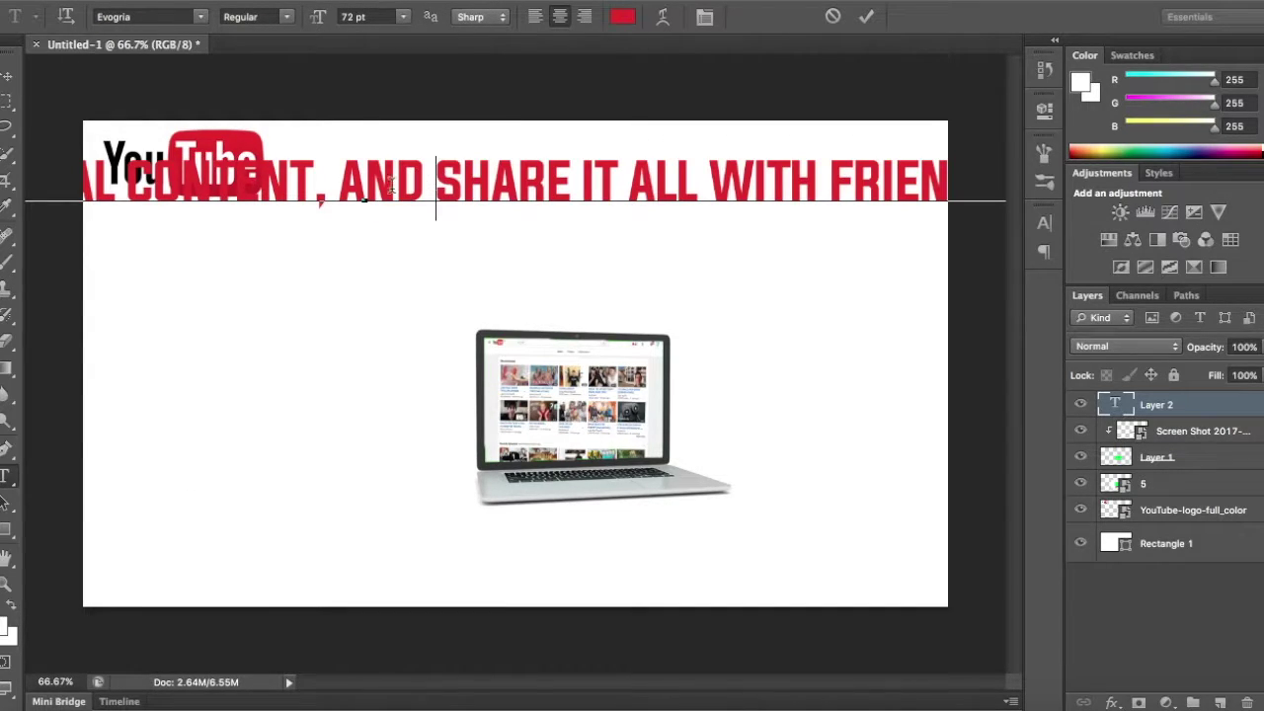
pyautogui.press('Return')
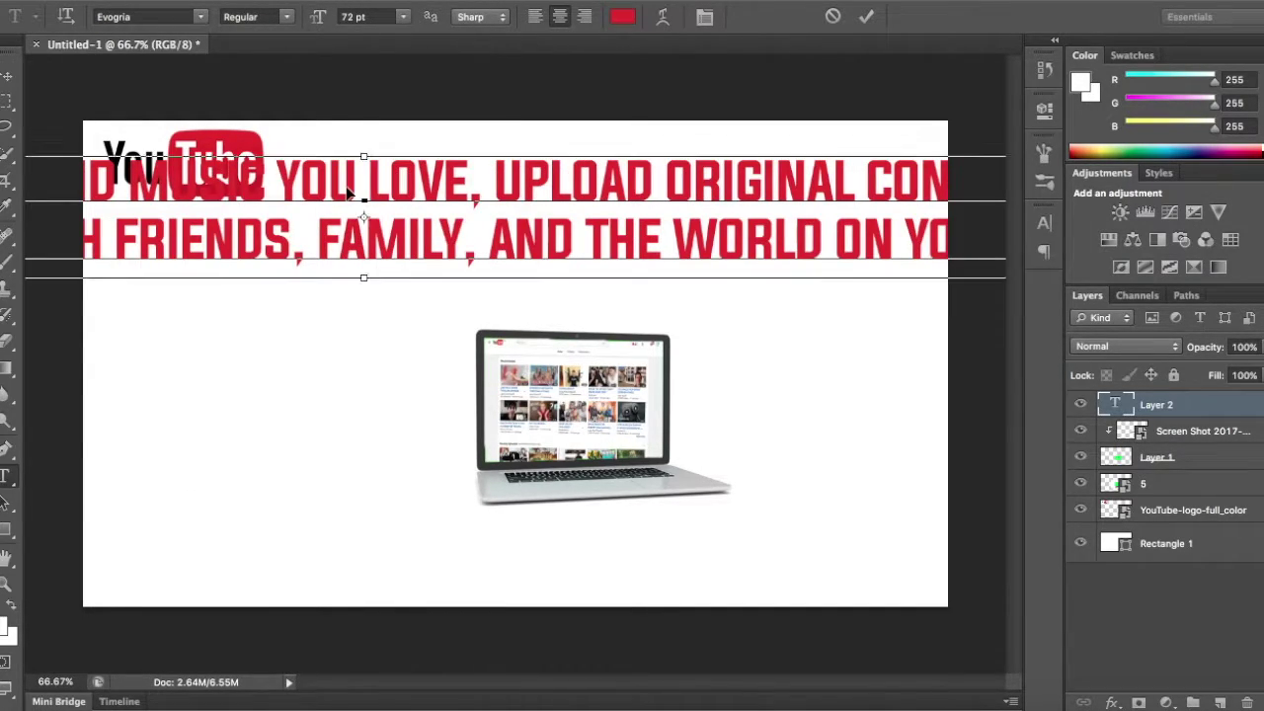
# Set the slogan to 48 pt, break after 'LOVE,' and shift the block right.
pyautogui.hotkey('ctrl', 'a')
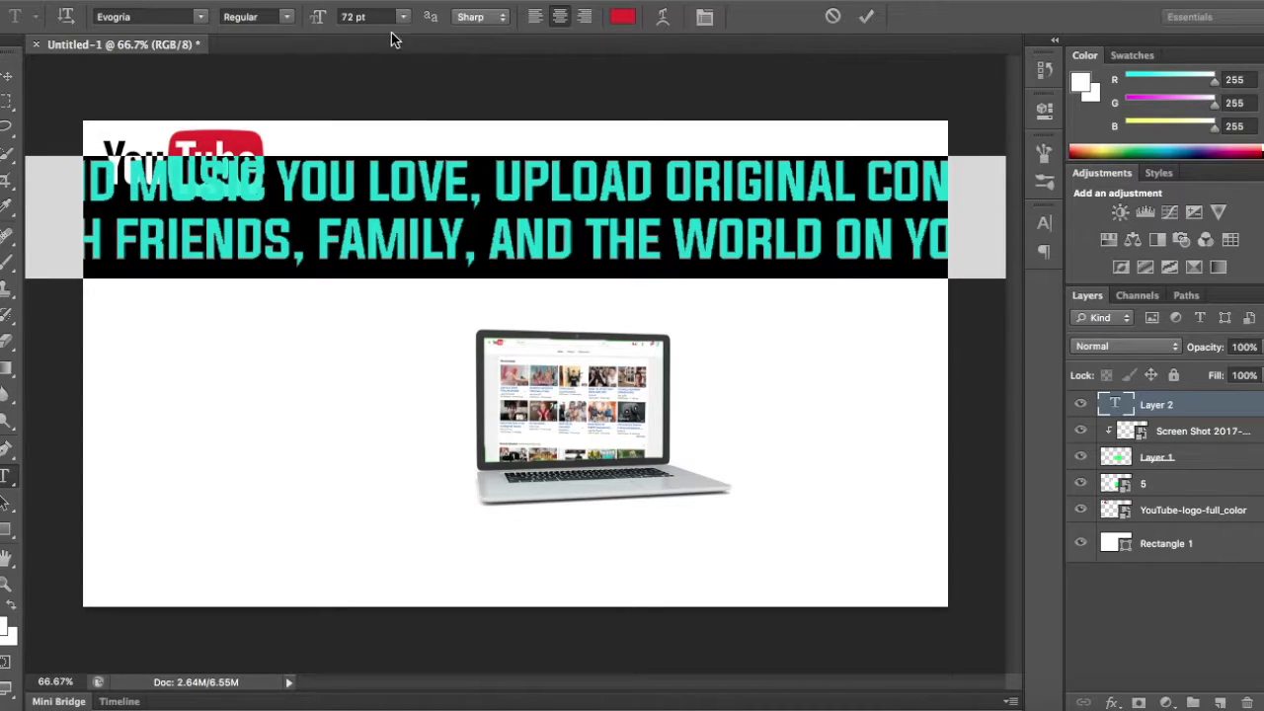
pyautogui.click(402, 17)
pyautogui.click(388, 200)
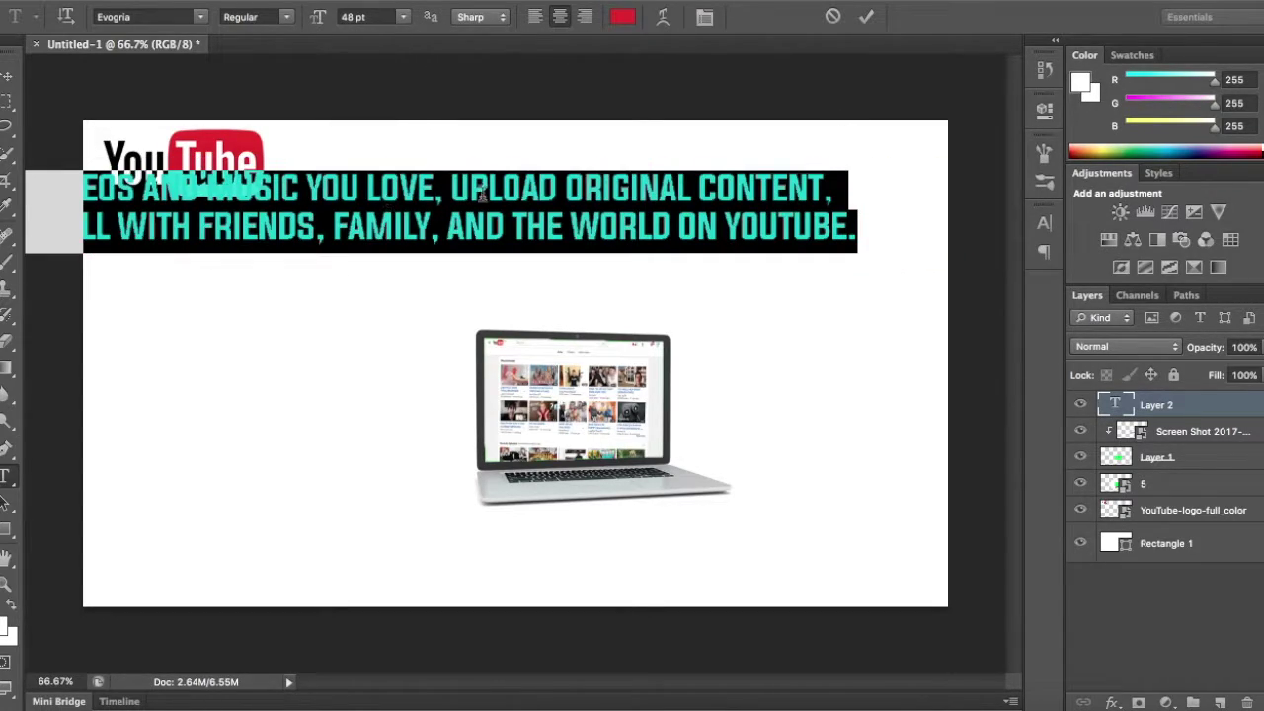
pyautogui.click(364, 197)
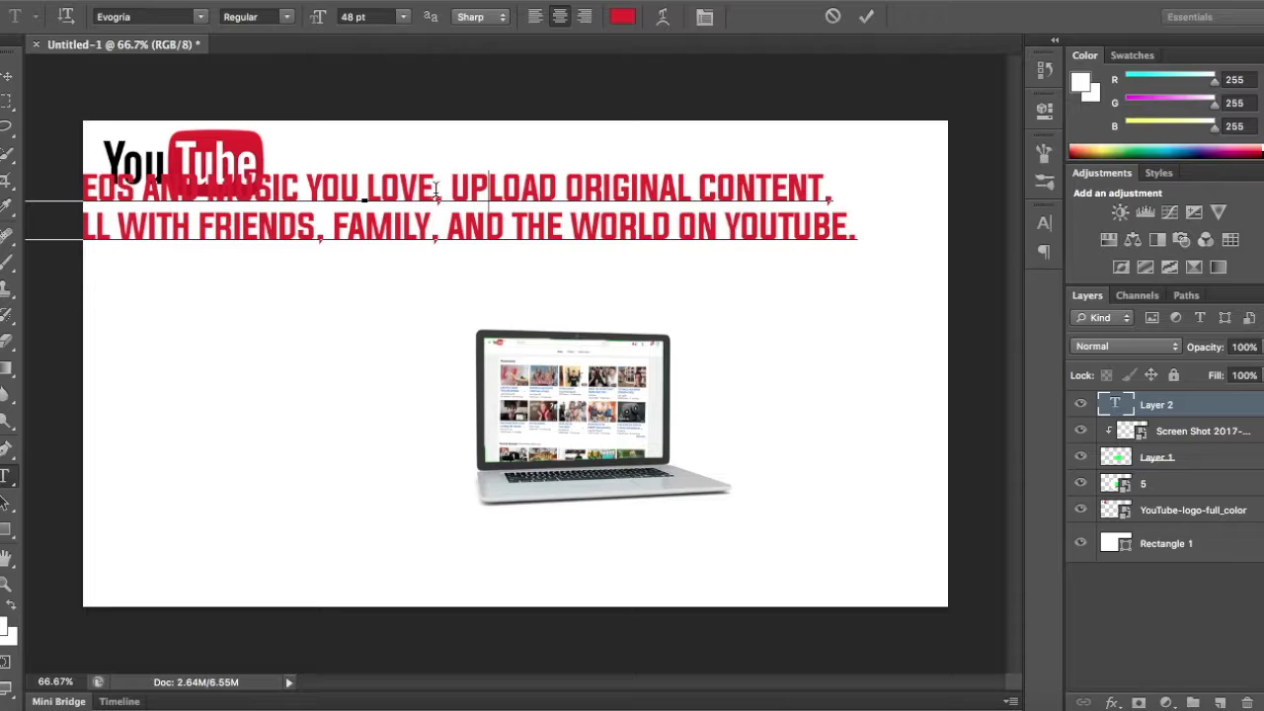
pyautogui.click(436, 190)
pyautogui.press('Return')
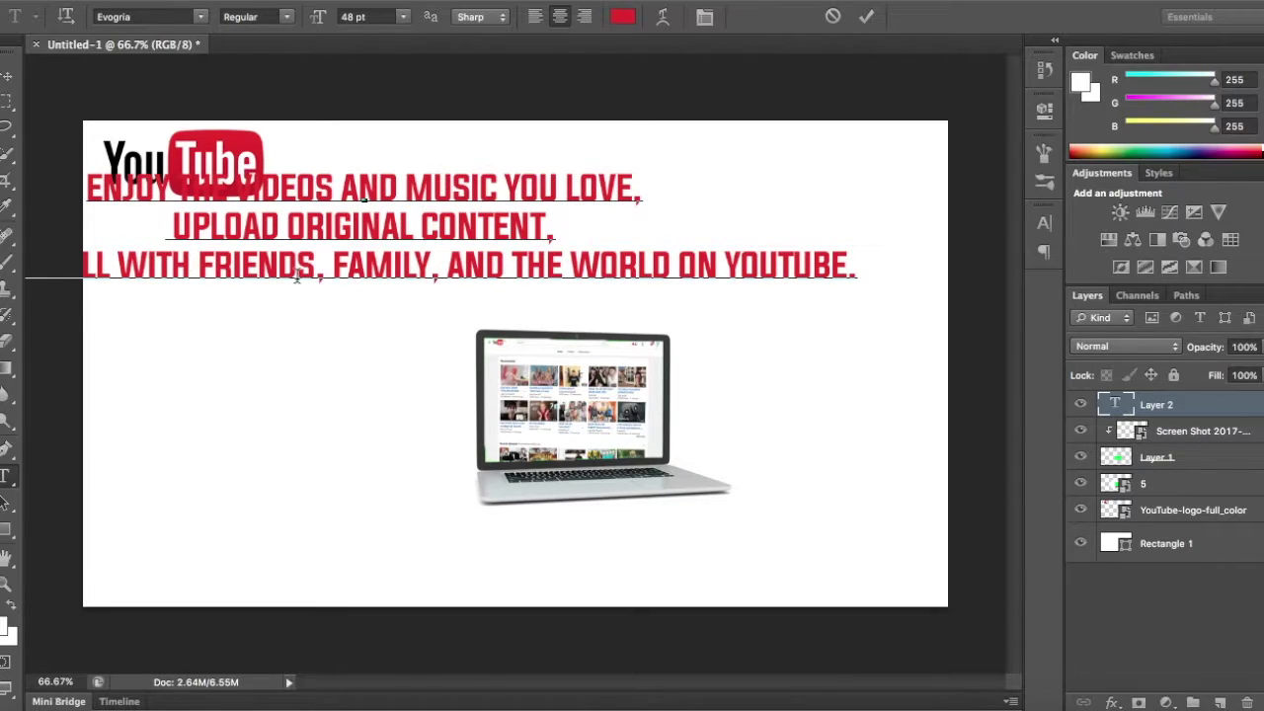
pyautogui.click(7, 75)
pyautogui.moveTo(331, 206); pyautogui.dragTo(577, 196)
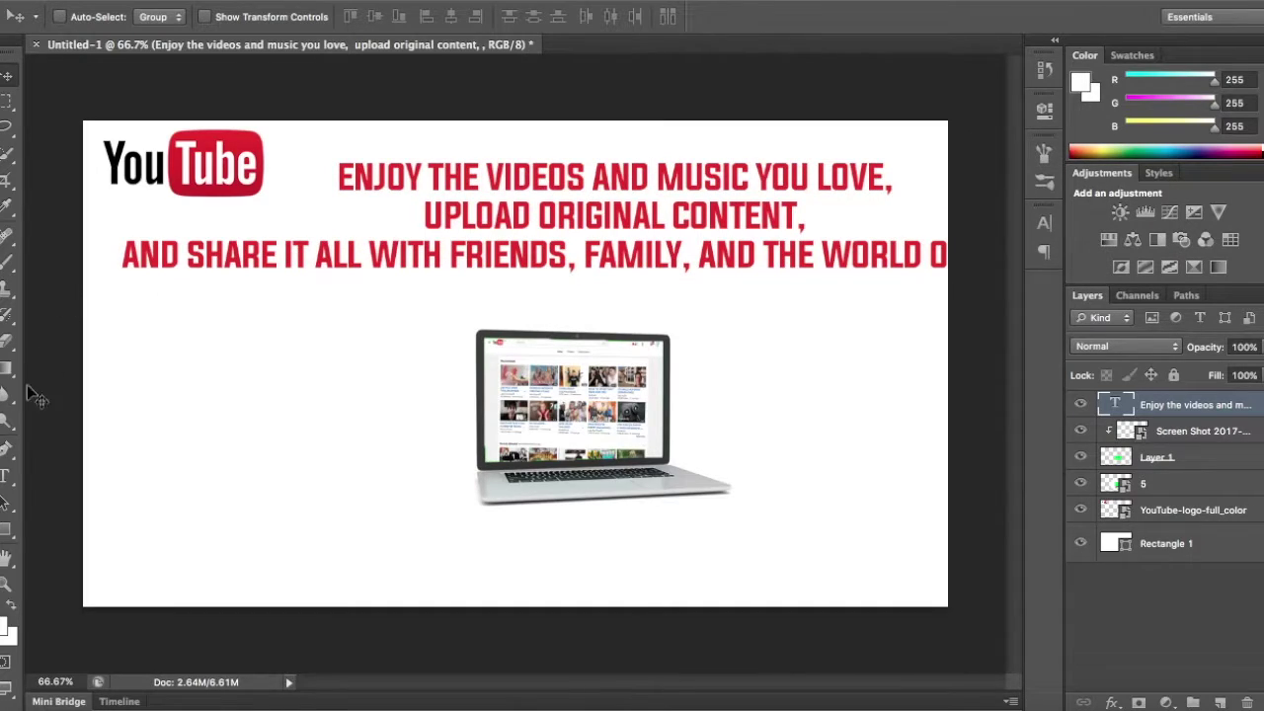
# Break the slogan after 'FRIENDS,' and colour YOU in YOUTUBE black.
pyautogui.click(5, 476)
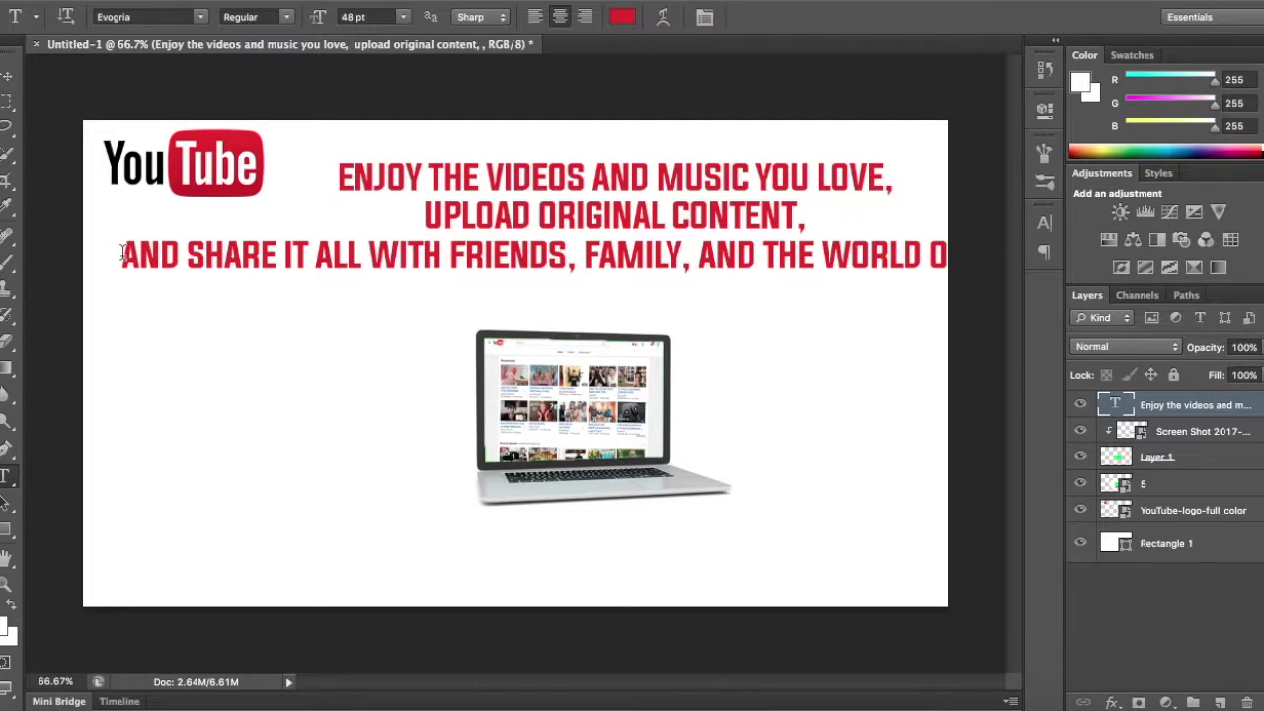
pyautogui.click(587, 254)
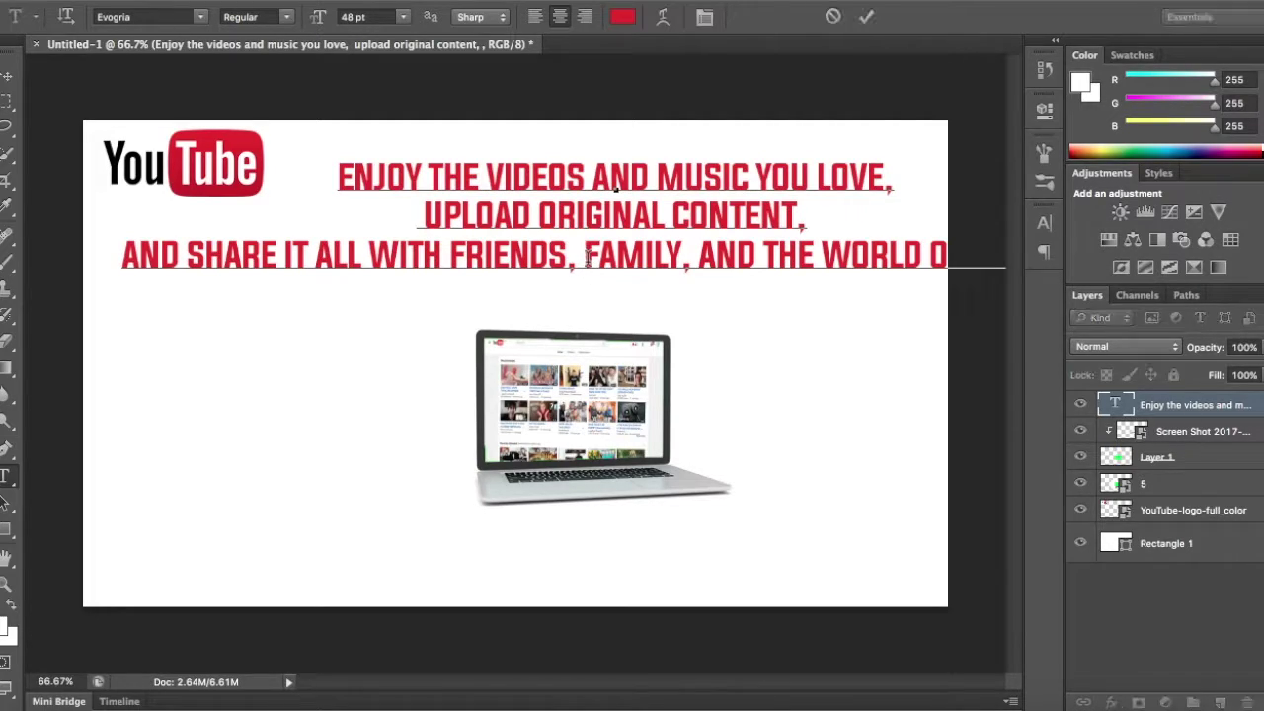
pyautogui.press('Return')
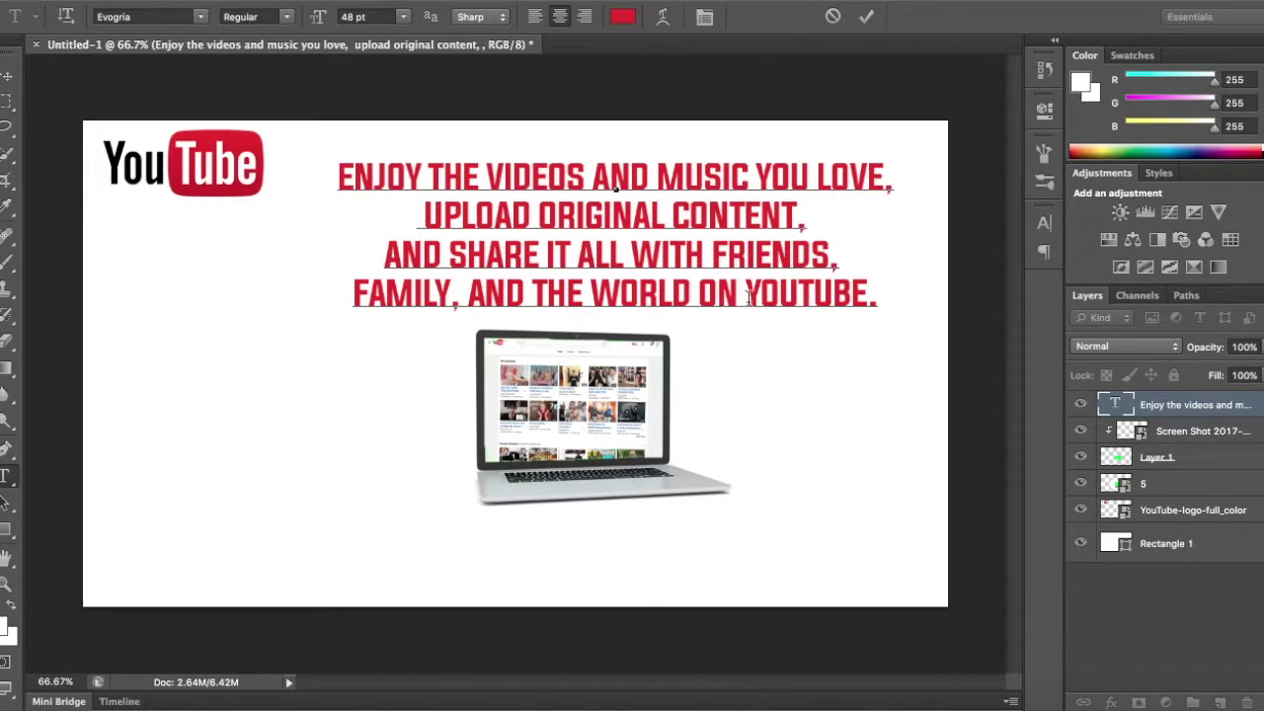
pyautogui.moveTo(747, 297); pyautogui.dragTo(868, 298)
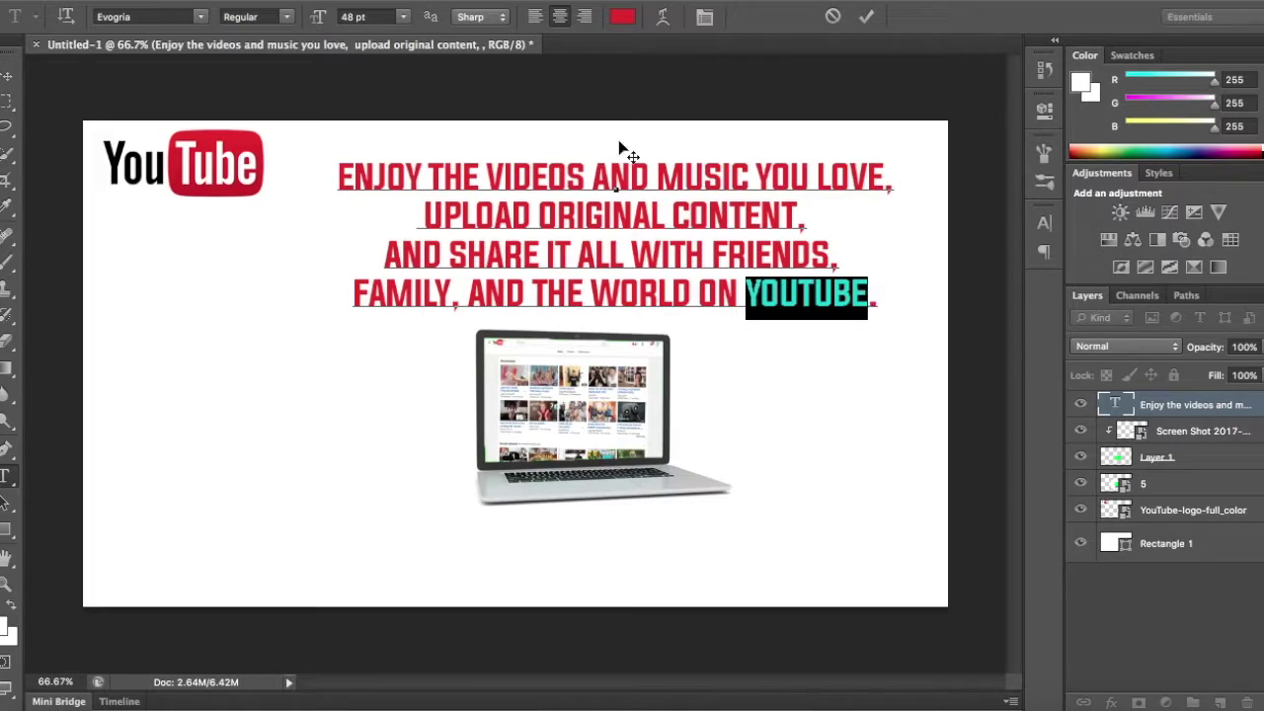
pyautogui.click(798, 308)
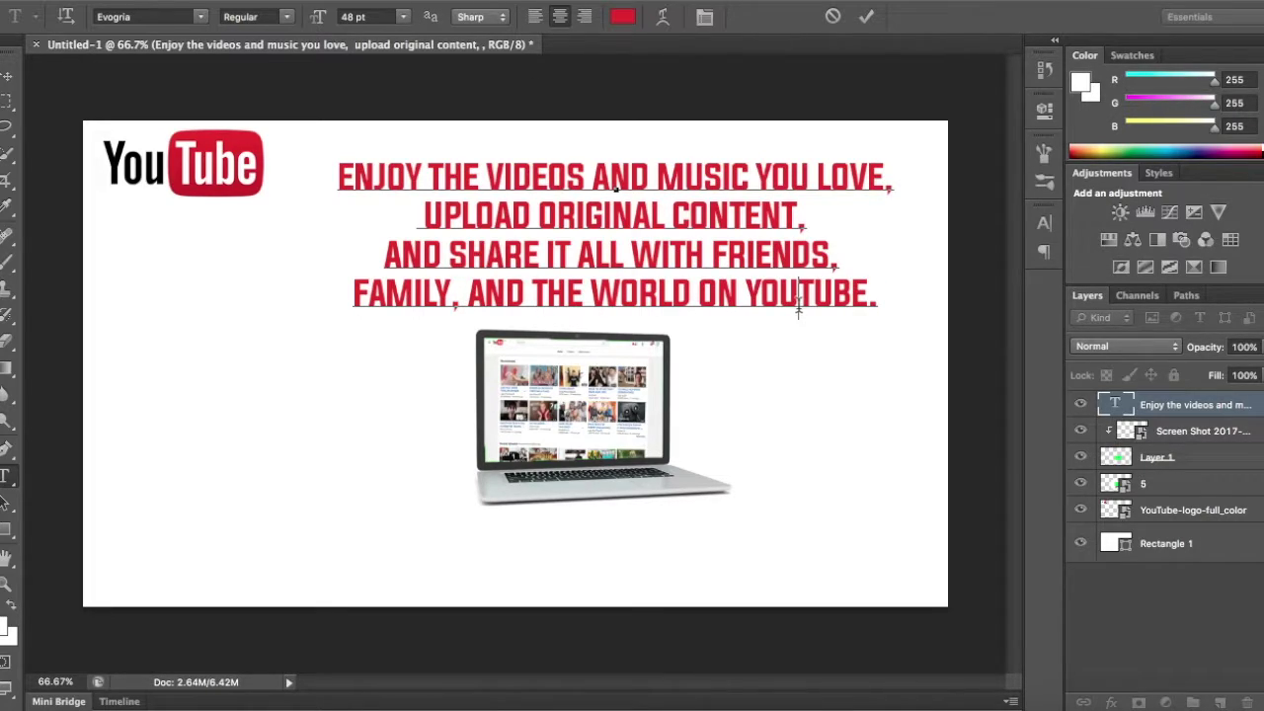
pyautogui.moveTo(783, 308)
pyautogui.mouseDown()
pyautogui.moveTo(747, 293)
pyautogui.moveTo(868, 538)
pyautogui.mouseUp()
pyautogui.click(617, 17)
pyautogui.press('Return')
pyautogui.click(1142, 676)
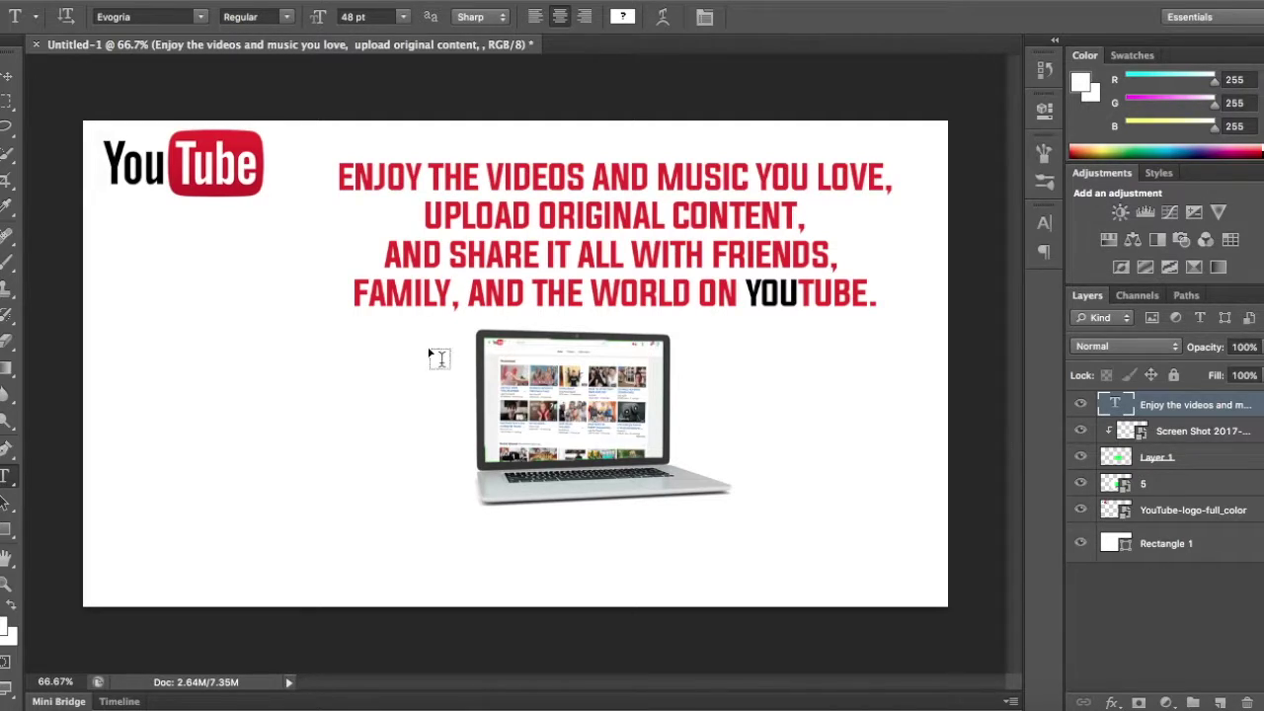
# Scale the slogan down slightly and move it to the top right.
pyautogui.click(7, 76)
pyautogui.hotkey('ctrl', 't')
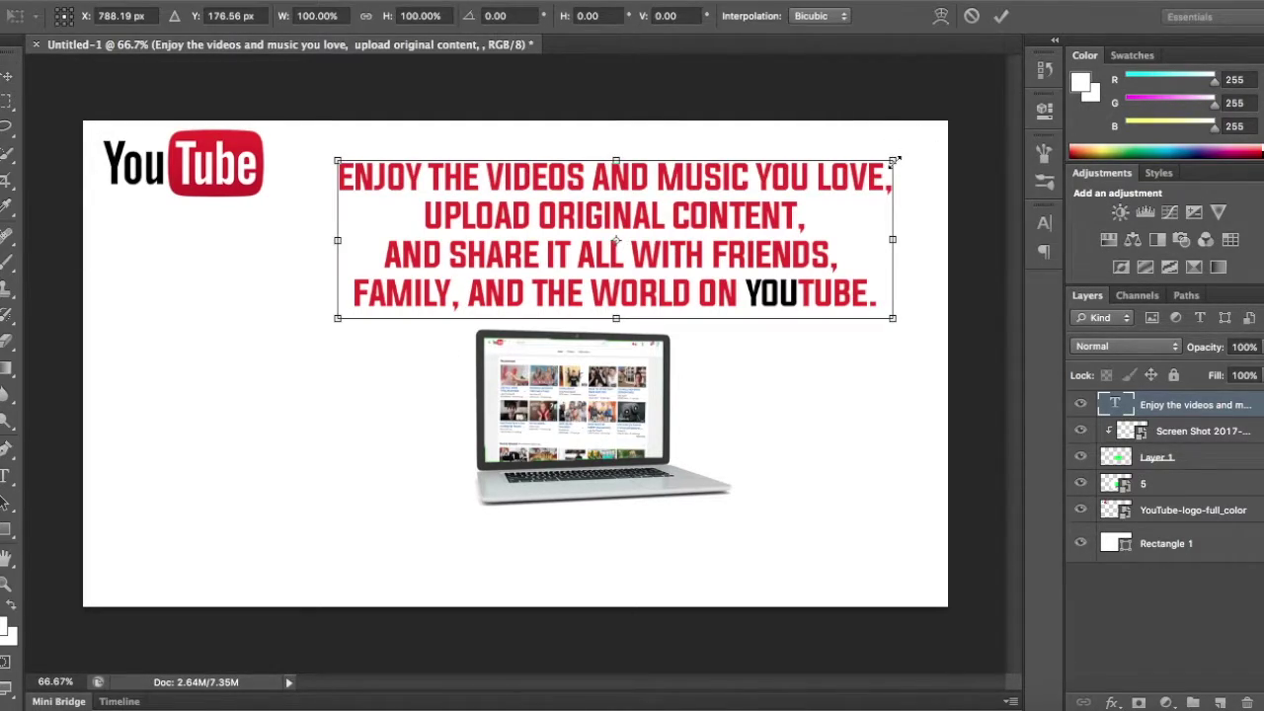
pyautogui.moveTo(893, 164)
pyautogui.mouseDown()
pyautogui.moveTo(869, 179)
pyautogui.moveTo(819, 176)
pyautogui.mouseUp()
pyautogui.press('Return')
pyautogui.moveTo(496, 240); pyautogui.dragTo(609, 195)
pyautogui.hotkey('shift', 'Down')
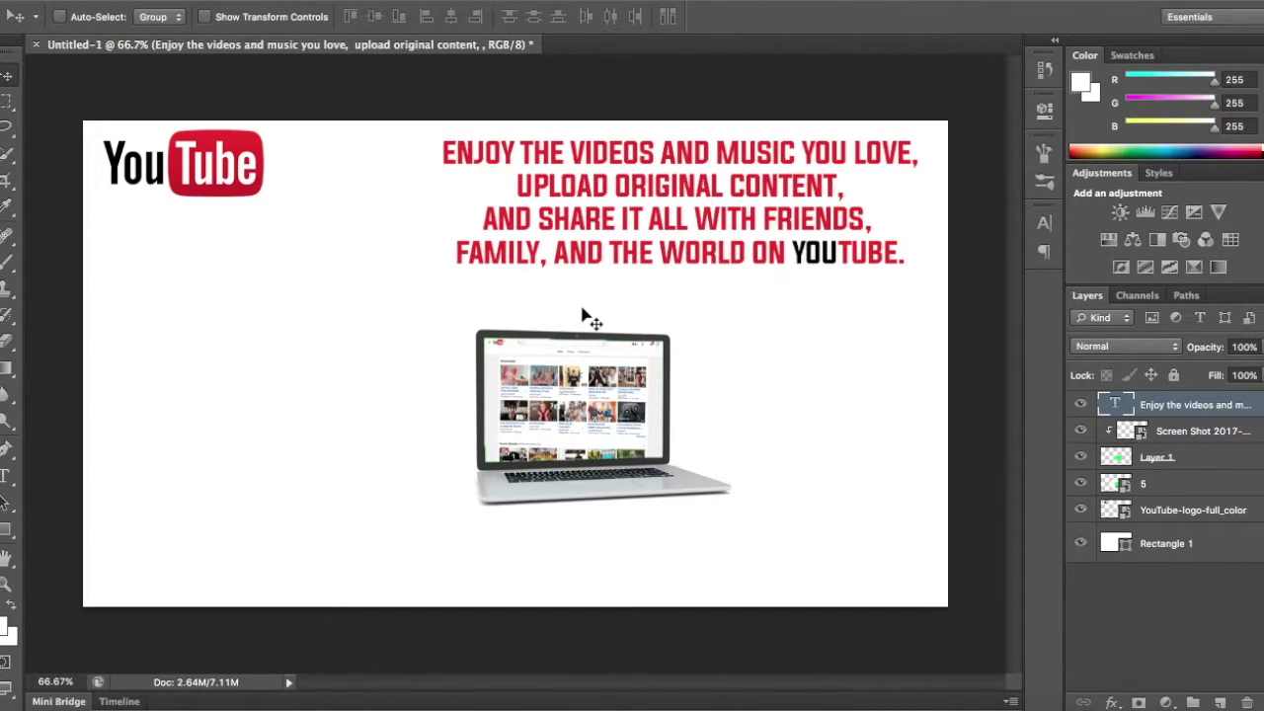
pyautogui.hotkey('shift', 'Left')
pyautogui.hotkey('shift', 'Left')
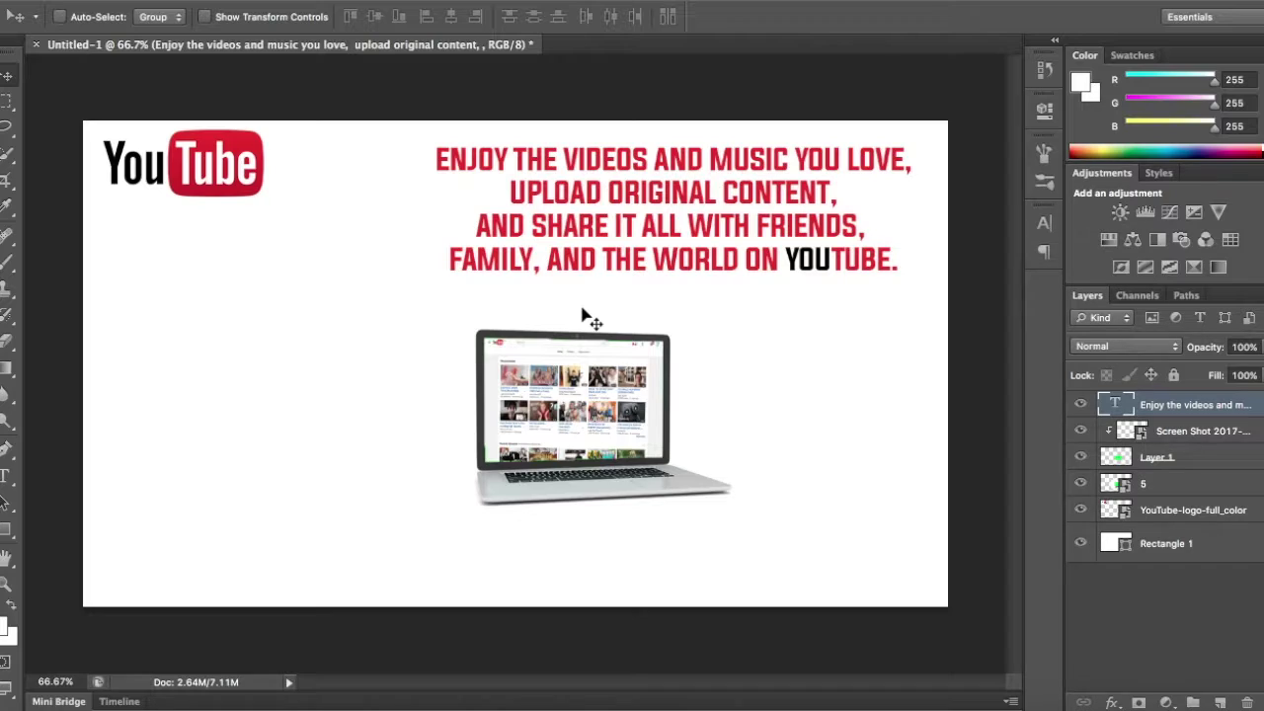
pyautogui.keyDown('shift'); pyautogui.click(1214, 441); pyautogui.keyUp('shift')
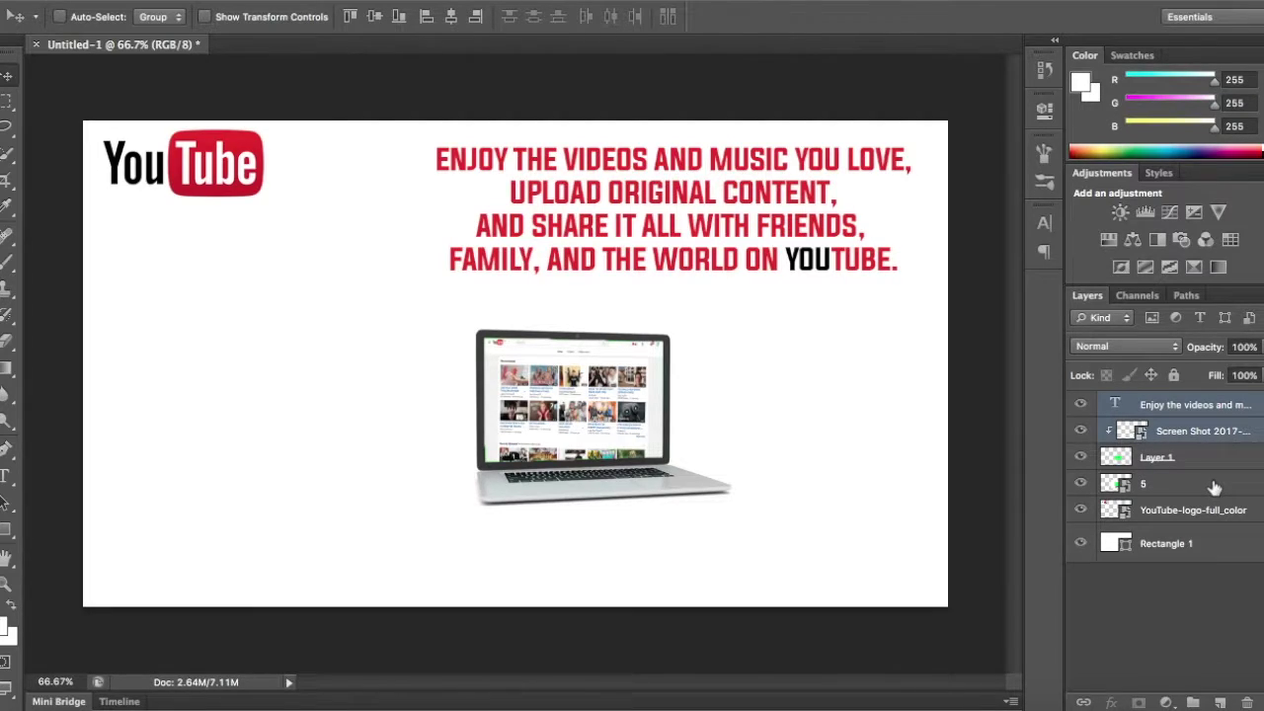
# Convert the screenshot and laptop layers into one smart object.
pyautogui.keyDown('shift'); pyautogui.click(1207, 488); pyautogui.keyUp('shift')
pyautogui.rightClick(1207, 488)
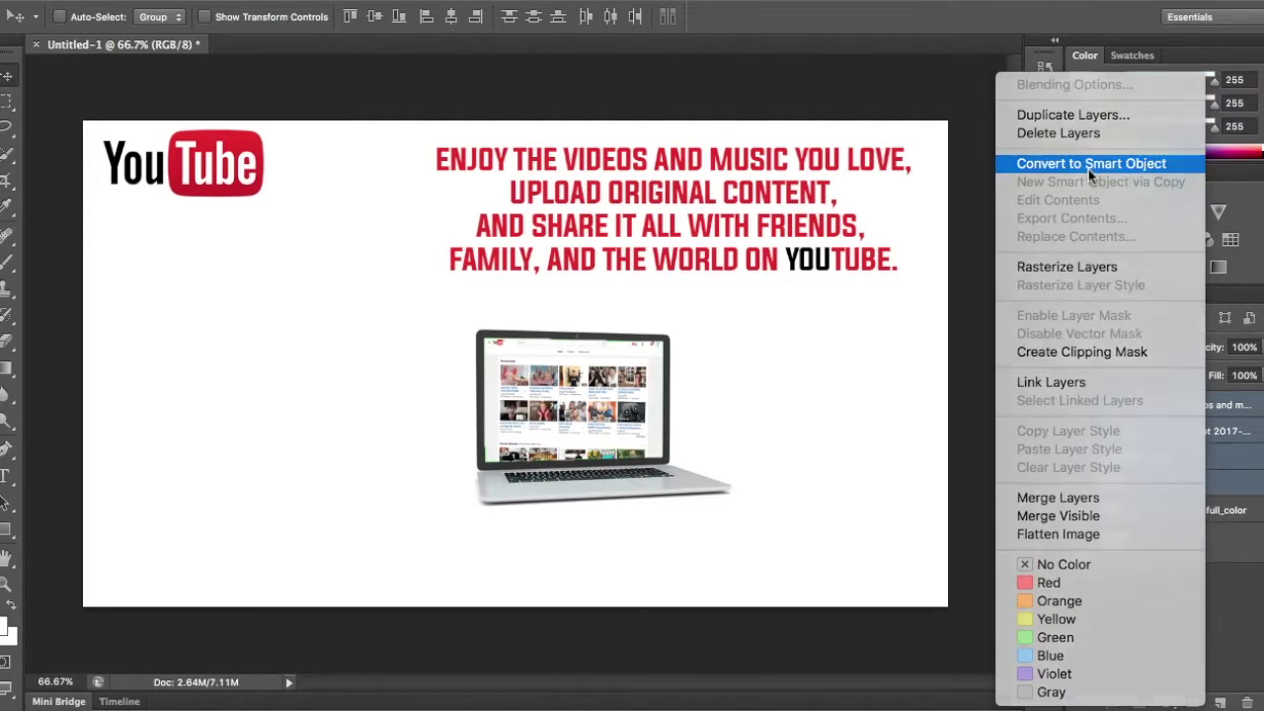
pyautogui.click(1088, 169)
pyautogui.moveTo(646, 514); pyautogui.dragTo(630, 528)
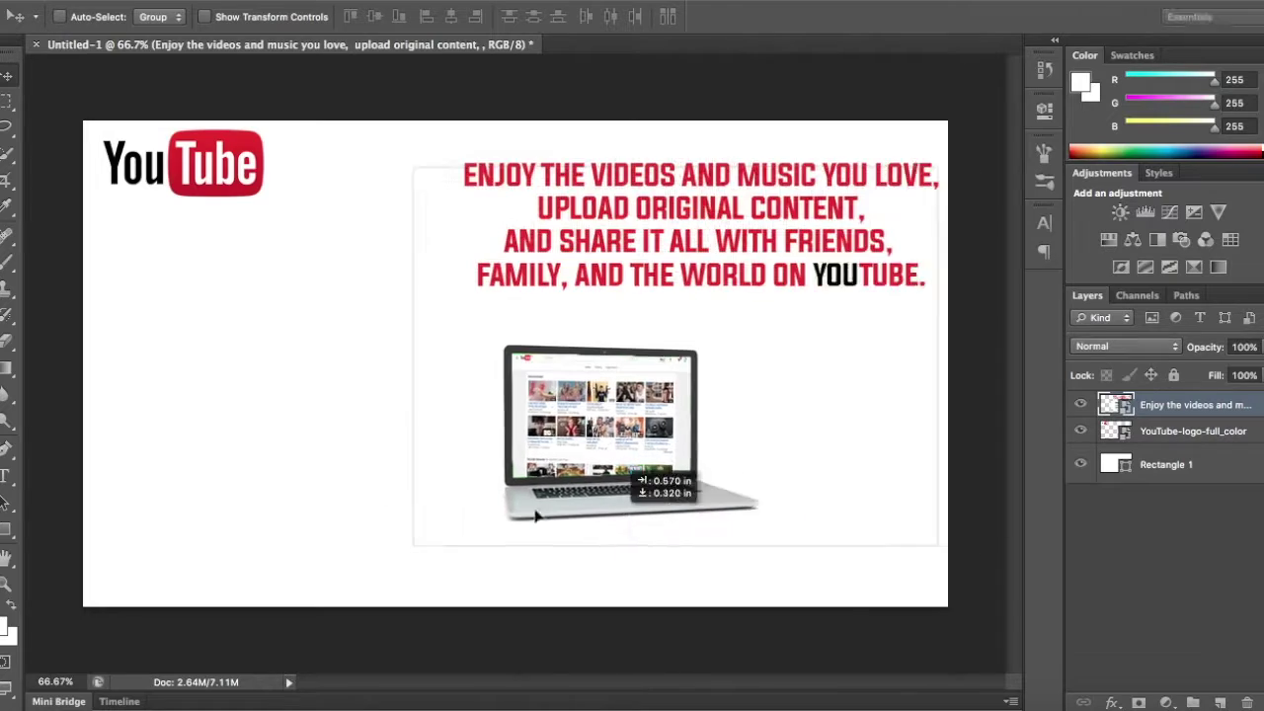
pyautogui.hotkey('ctrl', 'z')
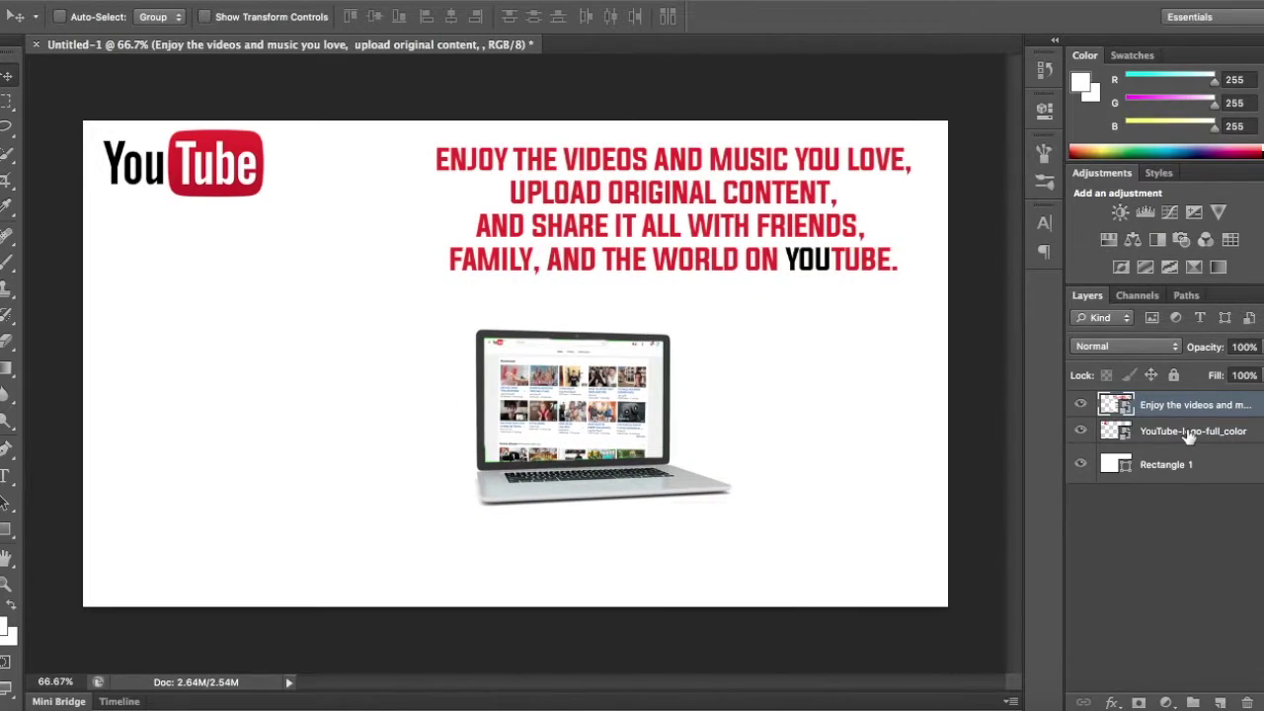
pyautogui.hotkey('ctrl', 'alt', 'z')
pyautogui.click(1185, 431)
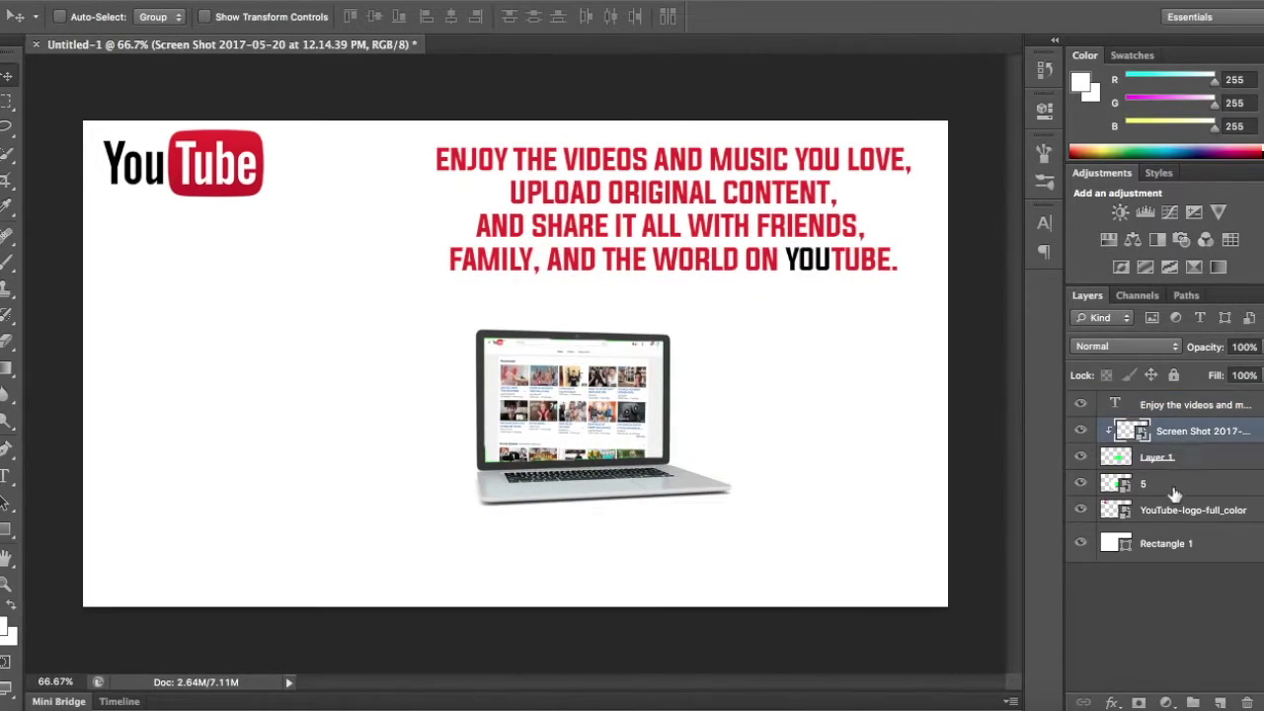
pyautogui.keyDown('shift'); pyautogui.click(1175, 484); pyautogui.keyUp('shift')
pyautogui.rightClick(1173, 482)
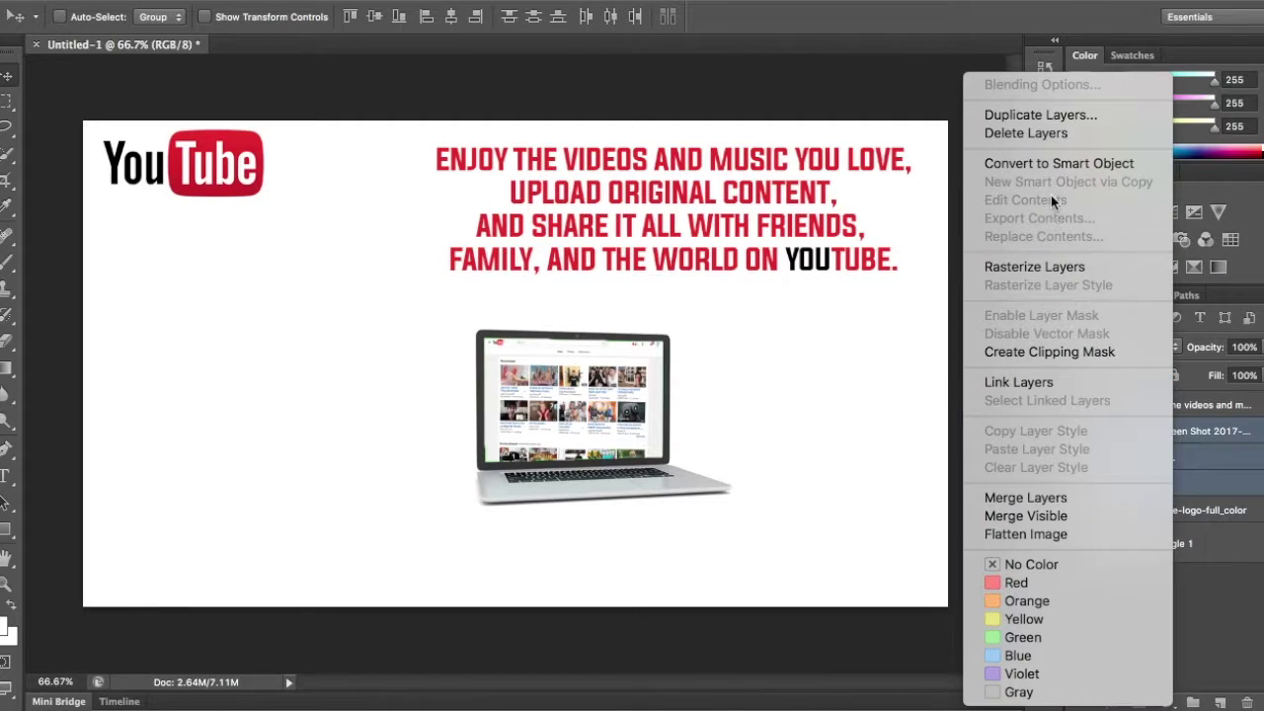
pyautogui.click(1049, 163)
# Enlarge the laptop smart object and place it below the slogan, left of centre.
pyautogui.moveTo(706, 350); pyautogui.dragTo(665, 400)
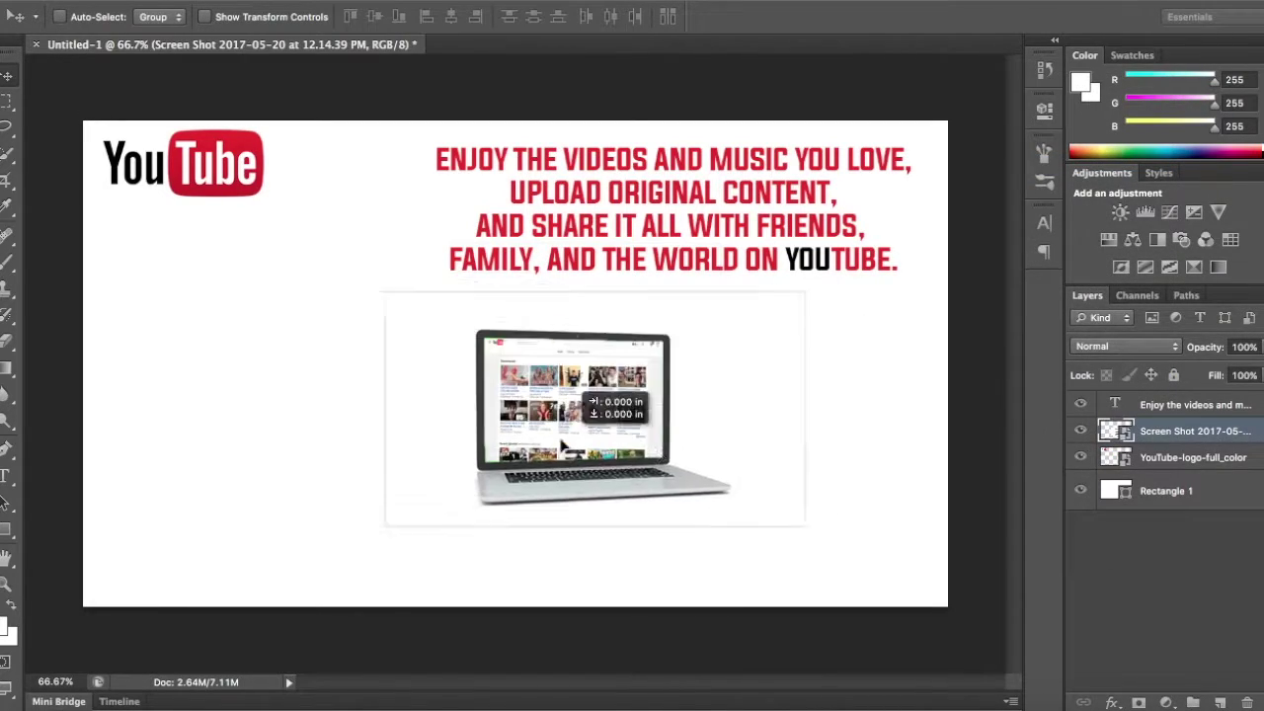
pyautogui.hotkey('ctrl', 't')
pyautogui.moveTo(761, 260); pyautogui.dragTo(1014, 113)
pyautogui.moveTo(891, 430); pyautogui.dragTo(707, 456)
pyautogui.press('Return')
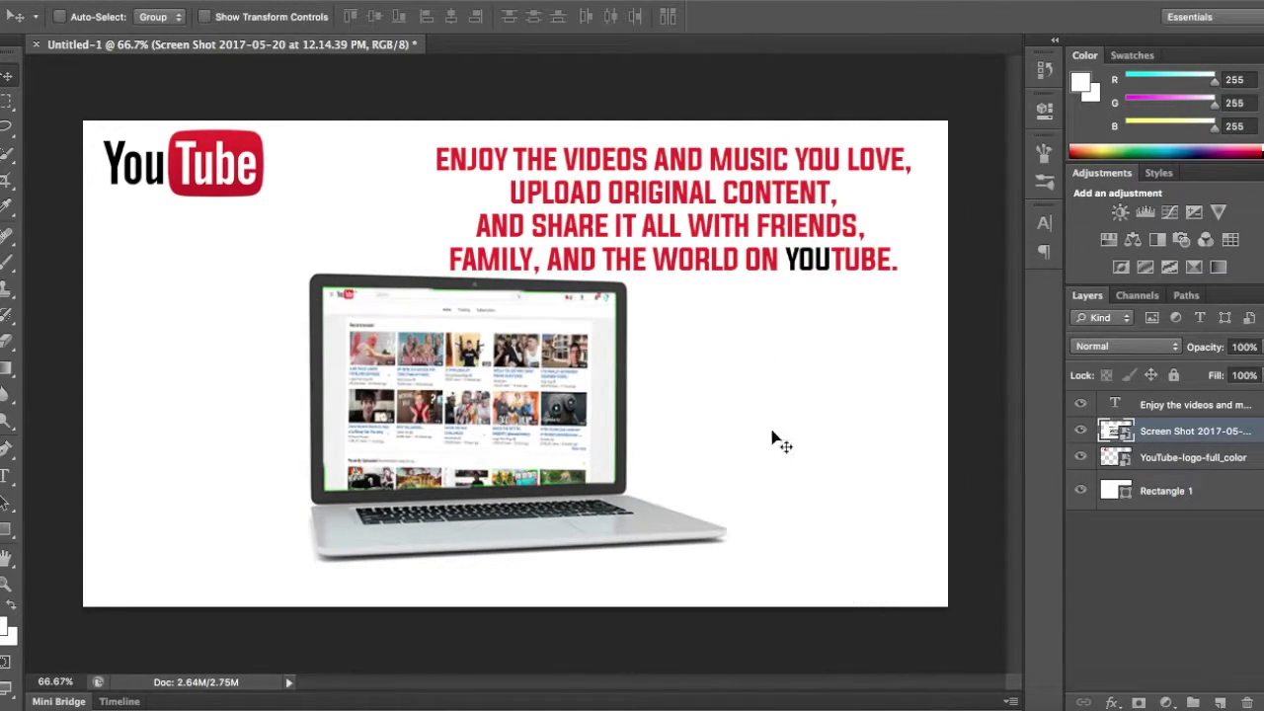
pyautogui.hotkey('shift', 'Down')
pyautogui.hotkey('shift', 'Down')
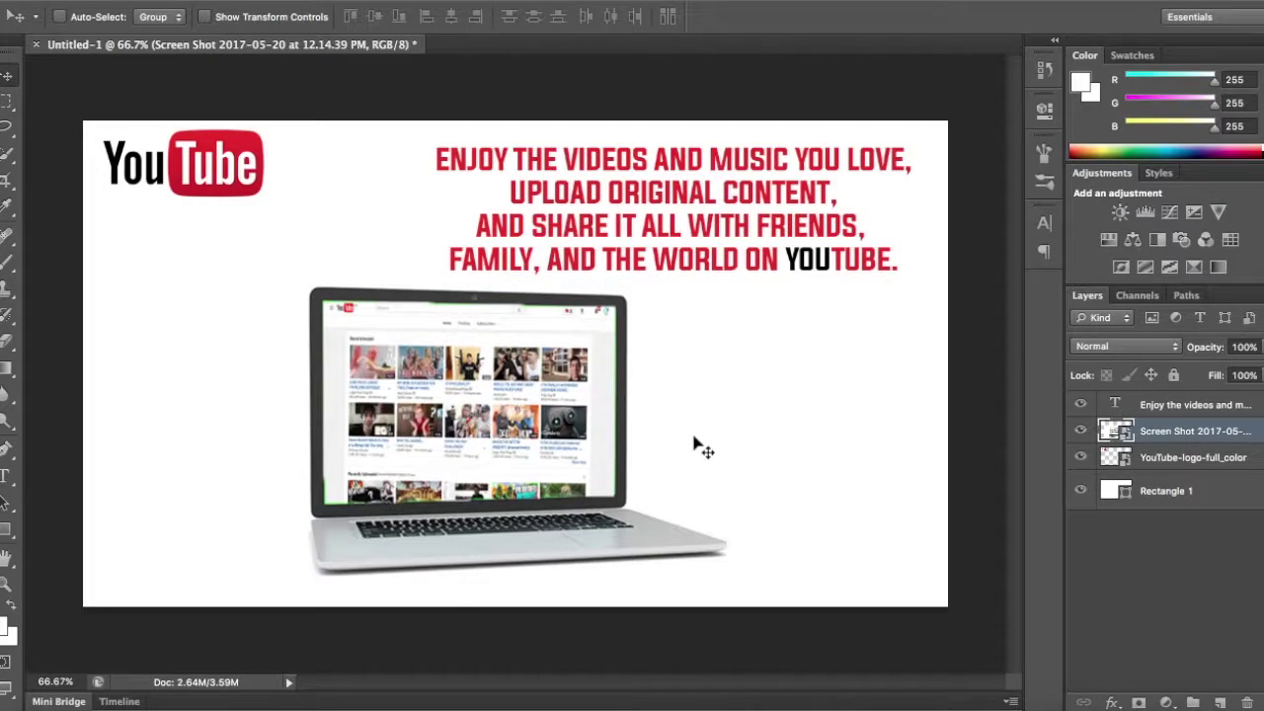
pyautogui.click(1192, 404)
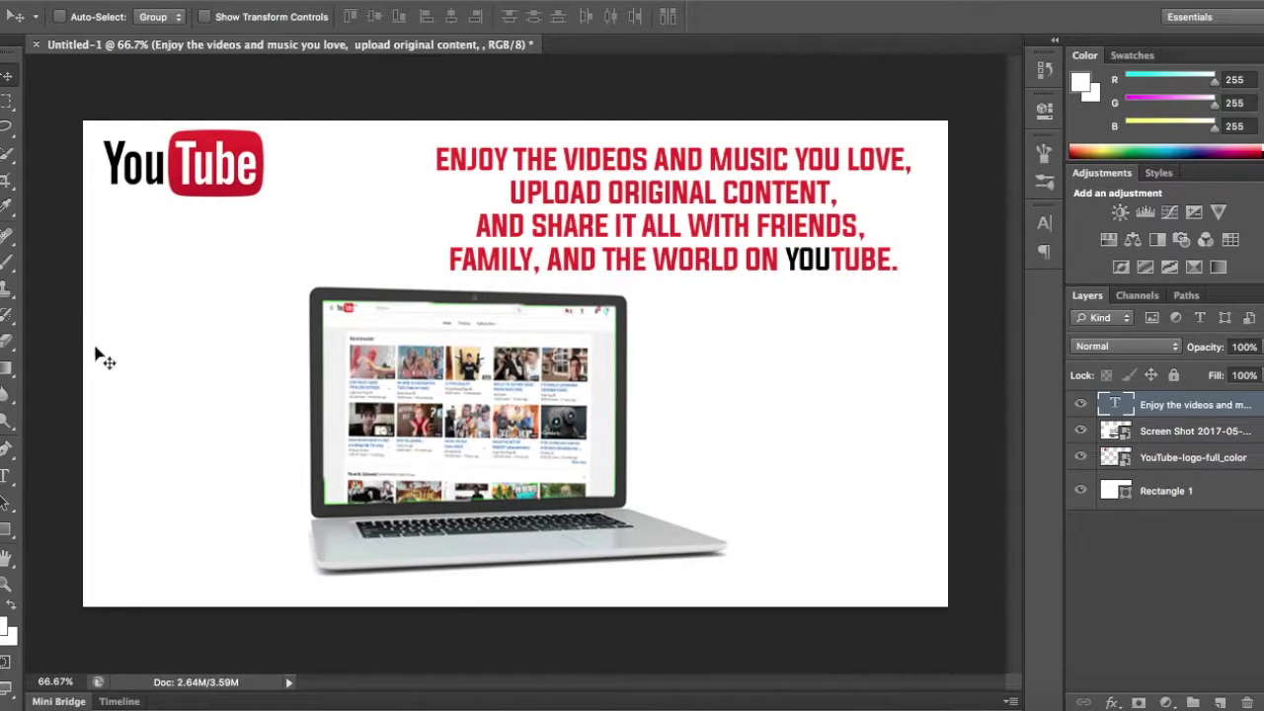
# Select all of the slogan text and change its colour to black.
pyautogui.click(6, 475)
pyautogui.click(895, 259)
pyautogui.hotkey('ctrl', 'a')
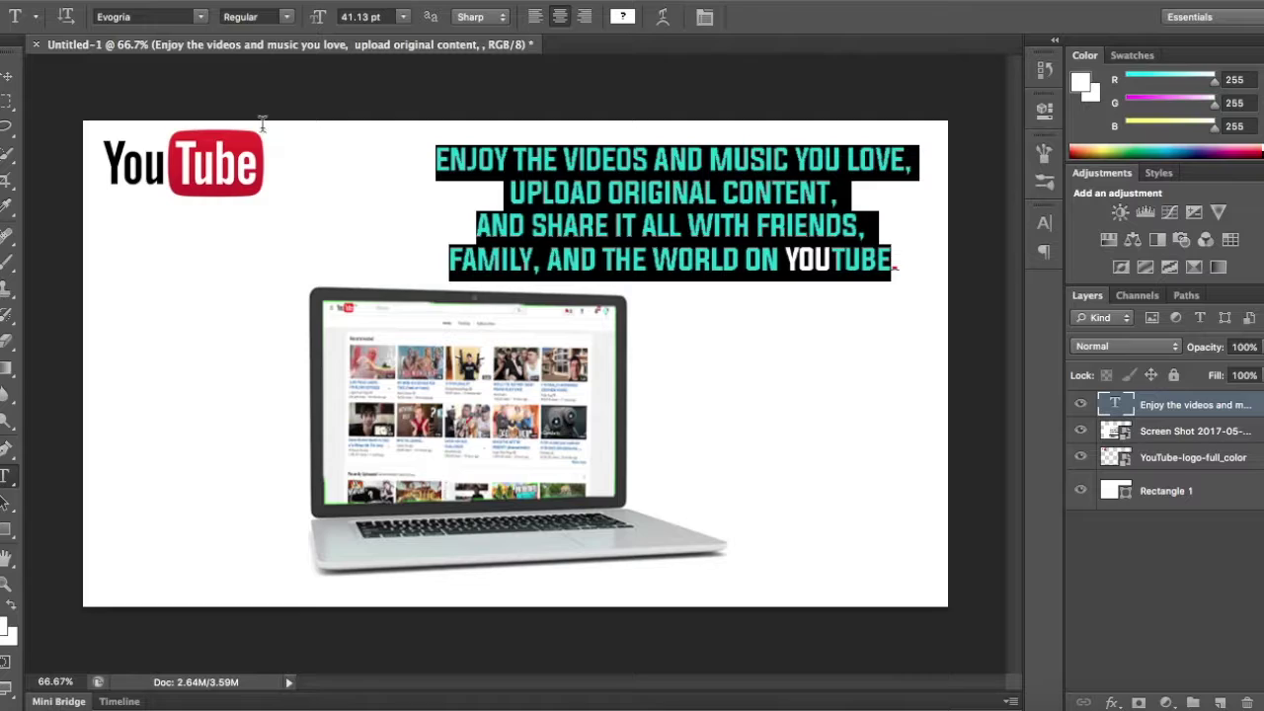
pyautogui.click(622, 17)
pyautogui.moveTo(895, 523); pyautogui.dragTo(896, 528)
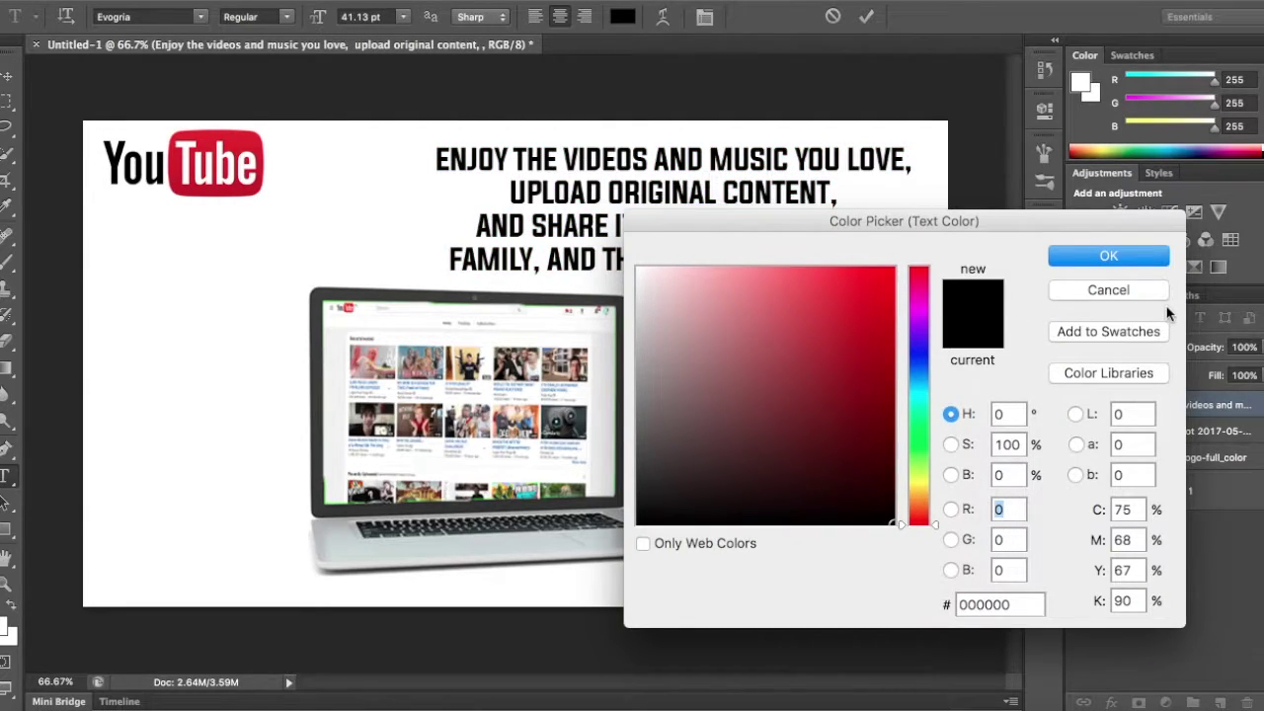
pyautogui.click(1109, 255)
pyautogui.click(752, 225)
pyautogui.click(7, 76)
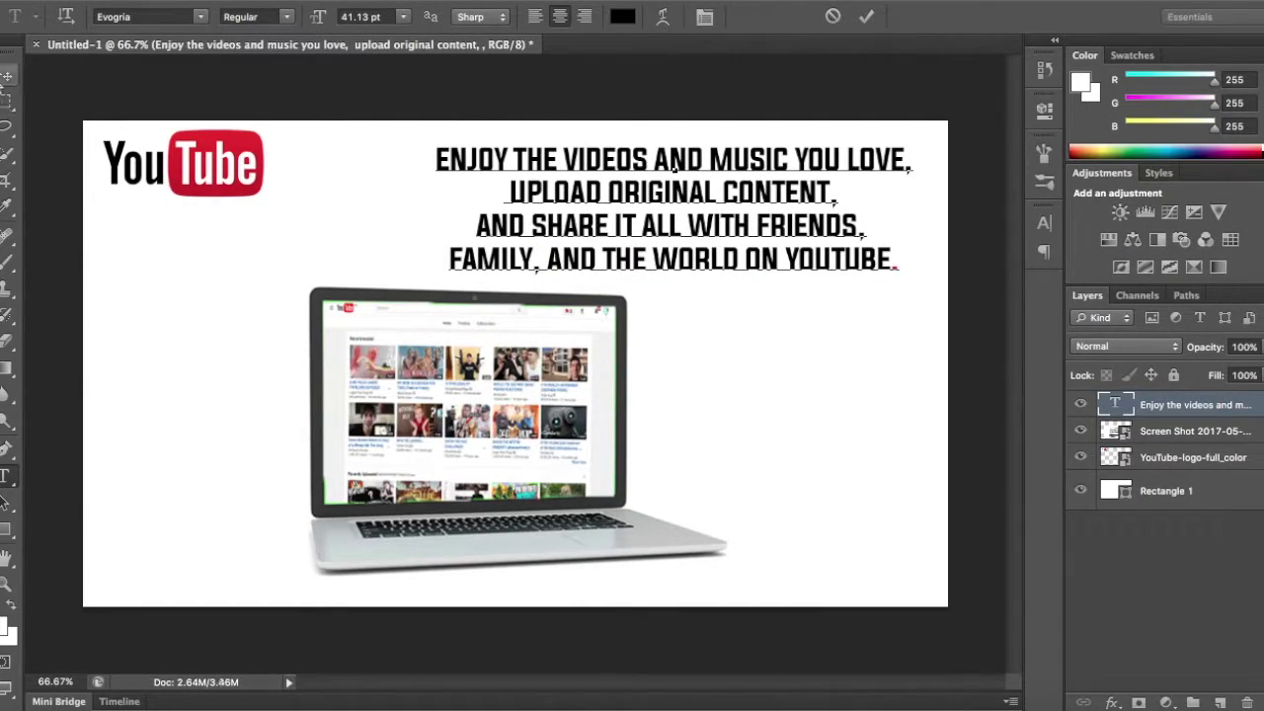
# Nudge the slogan block slightly right, then reopen and commit the text unchanged.
pyautogui.moveTo(665, 266); pyautogui.dragTo(677, 269)
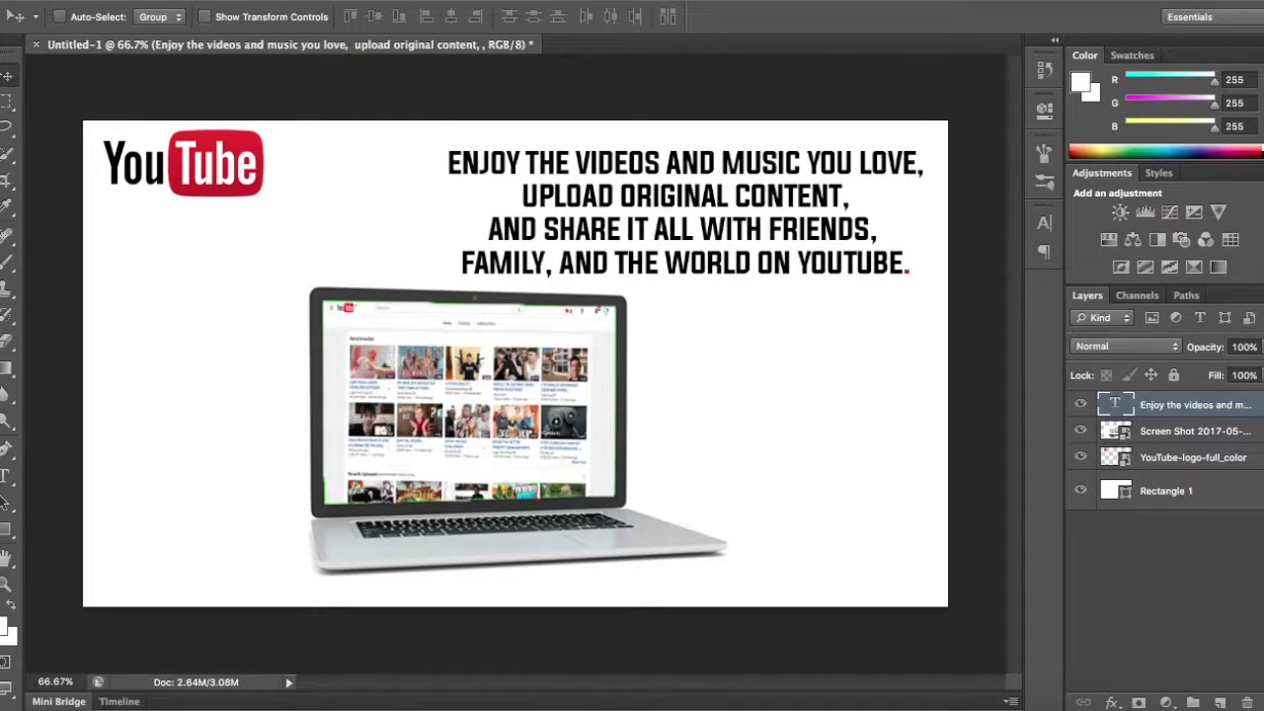
pyautogui.click(10, 472)
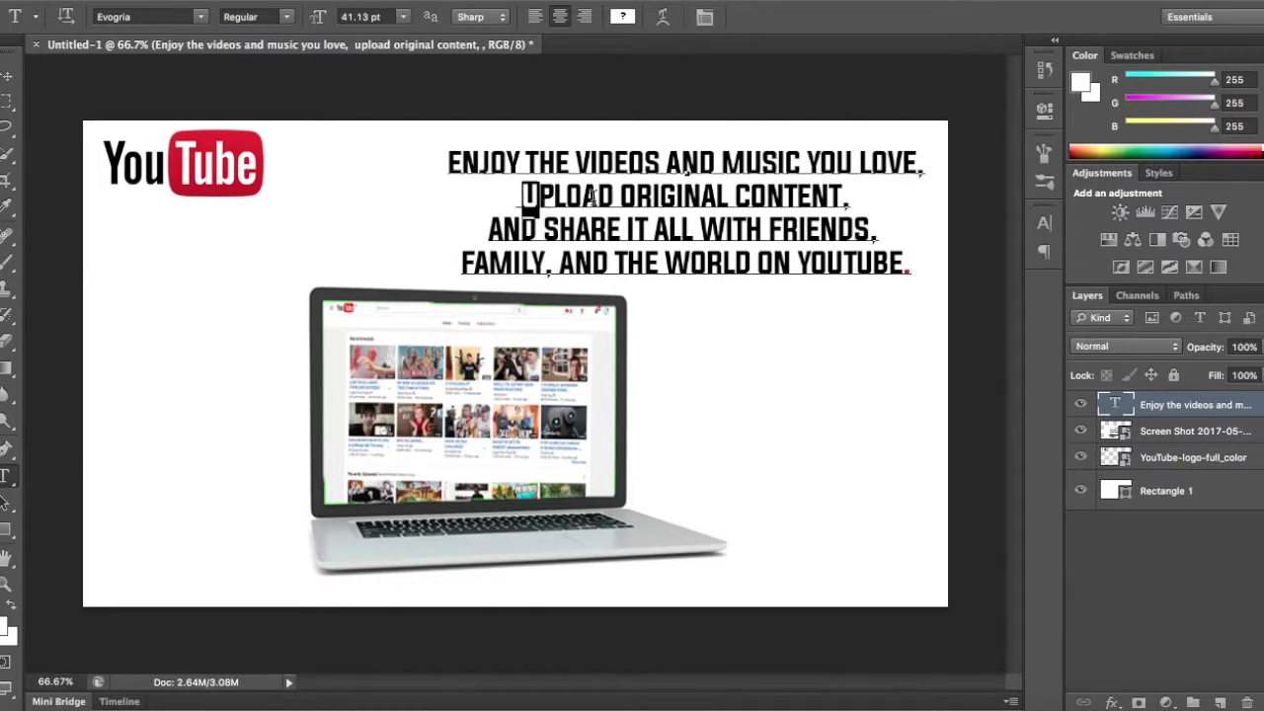
pyautogui.moveTo(523, 195); pyautogui.dragTo(856, 198)
pyautogui.hotkey('ctrl', 'Return')
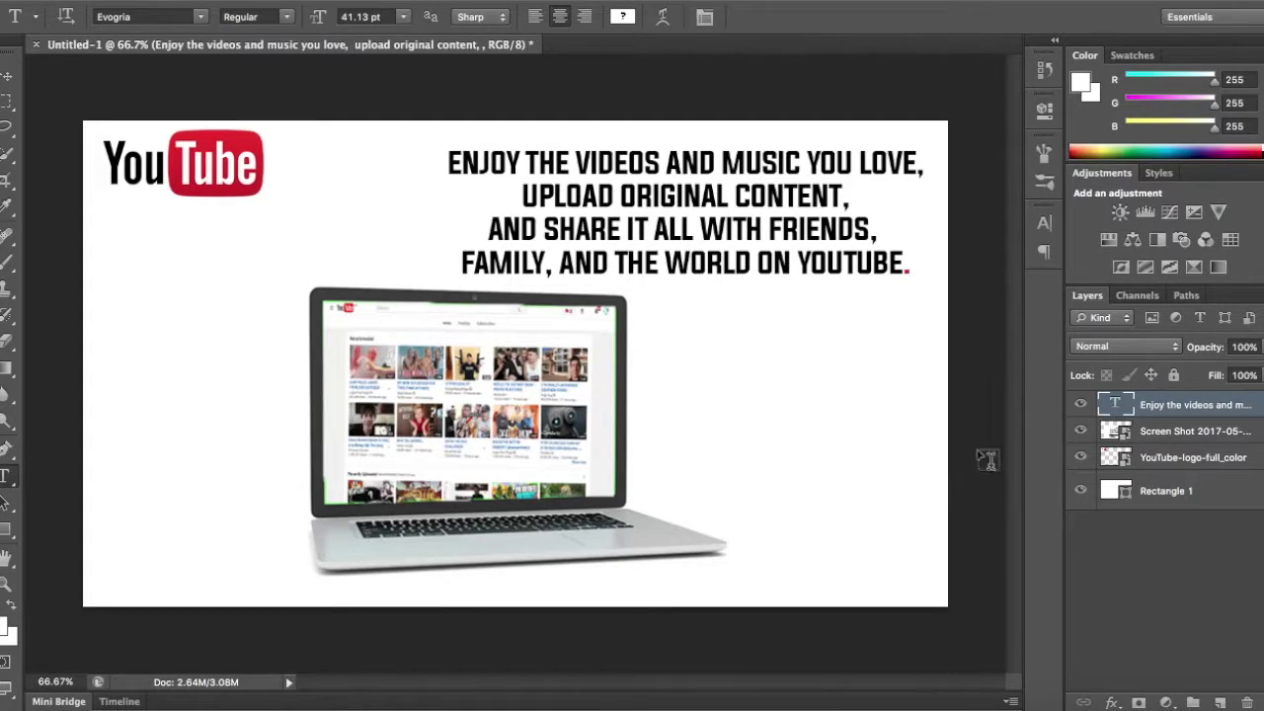
pyautogui.click(1171, 537)
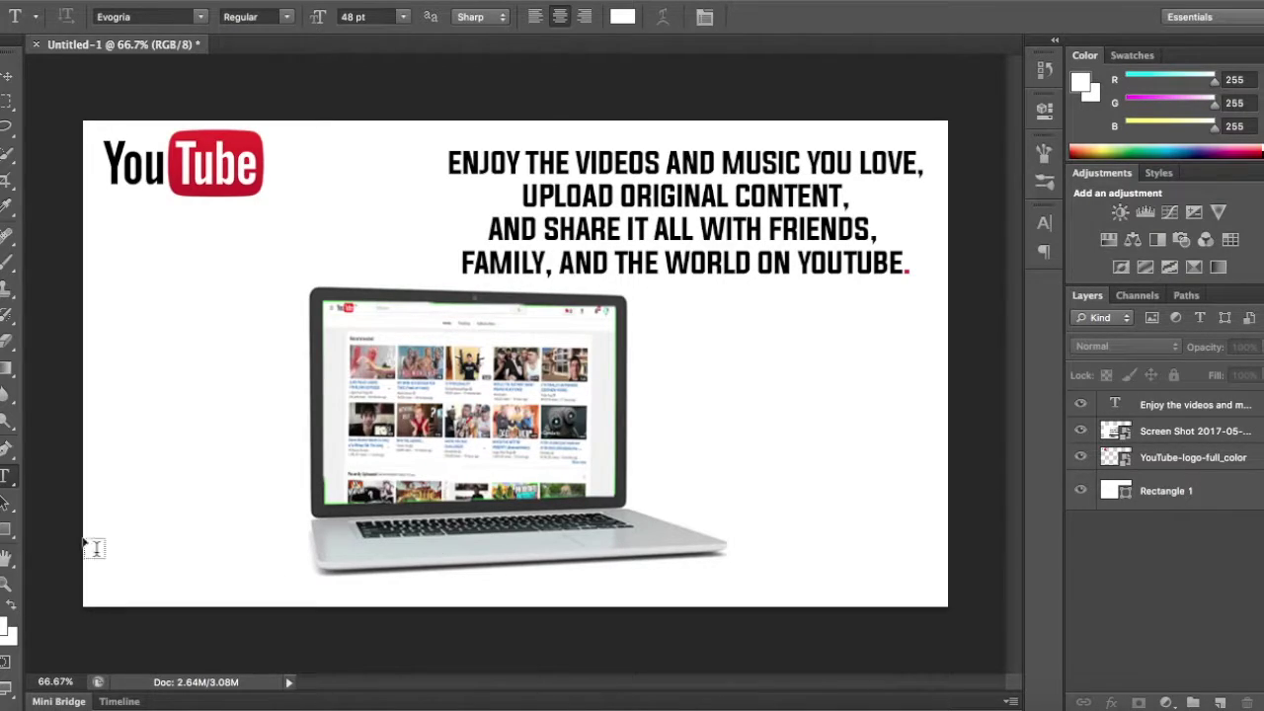
# Draw a black line from the laptop up toward the slogan with the Line Tool.
pyautogui.click(7, 529)
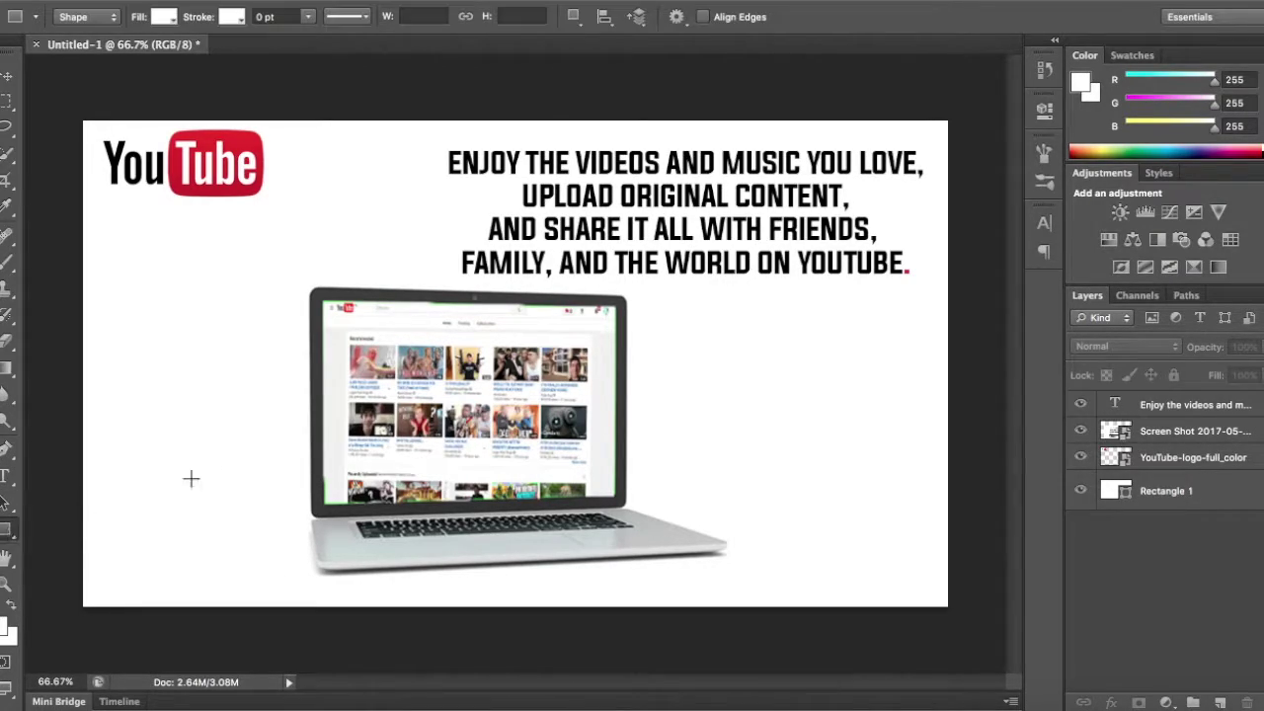
pyautogui.rightClick(7, 528)
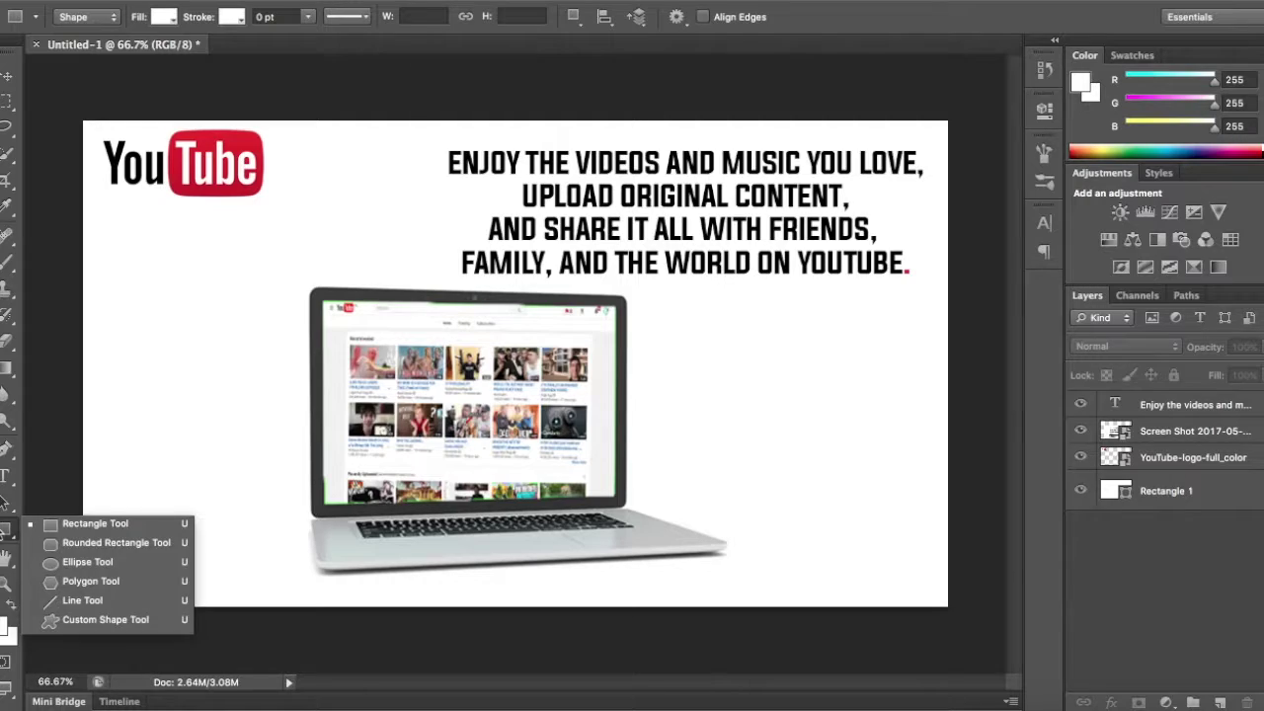
pyautogui.click(83, 601)
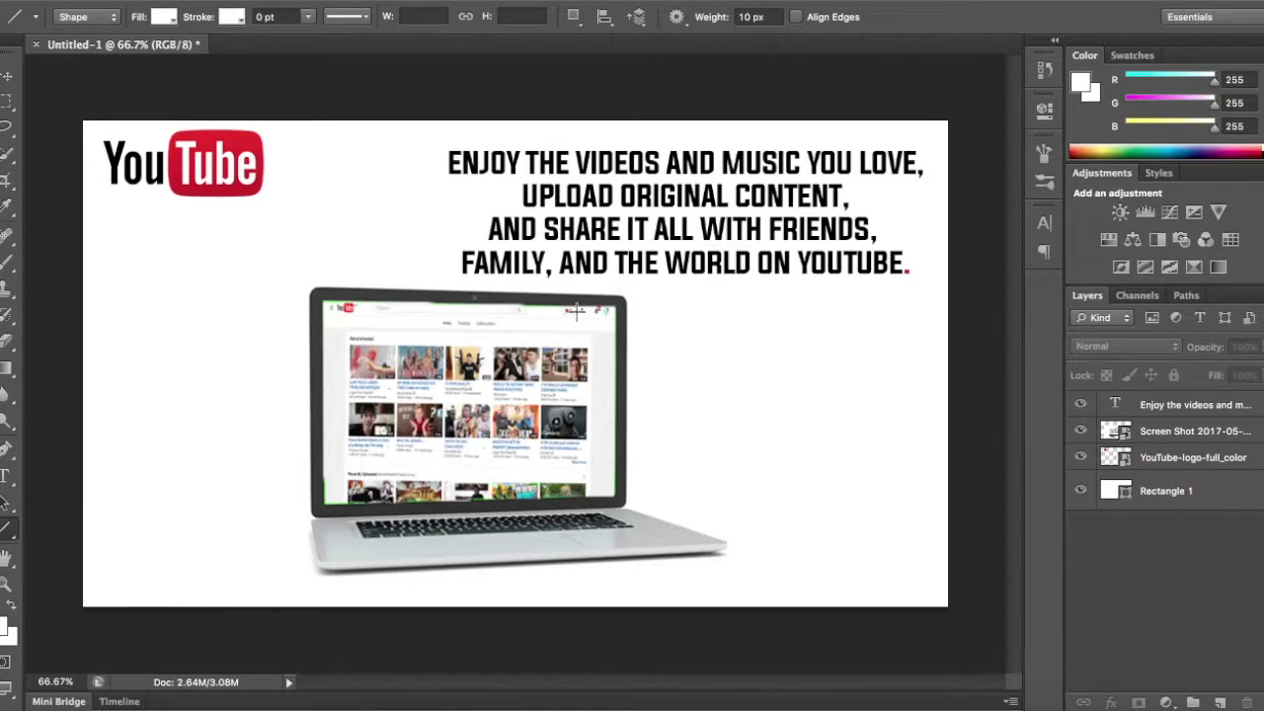
pyautogui.moveTo(586, 312); pyautogui.dragTo(696, 162)
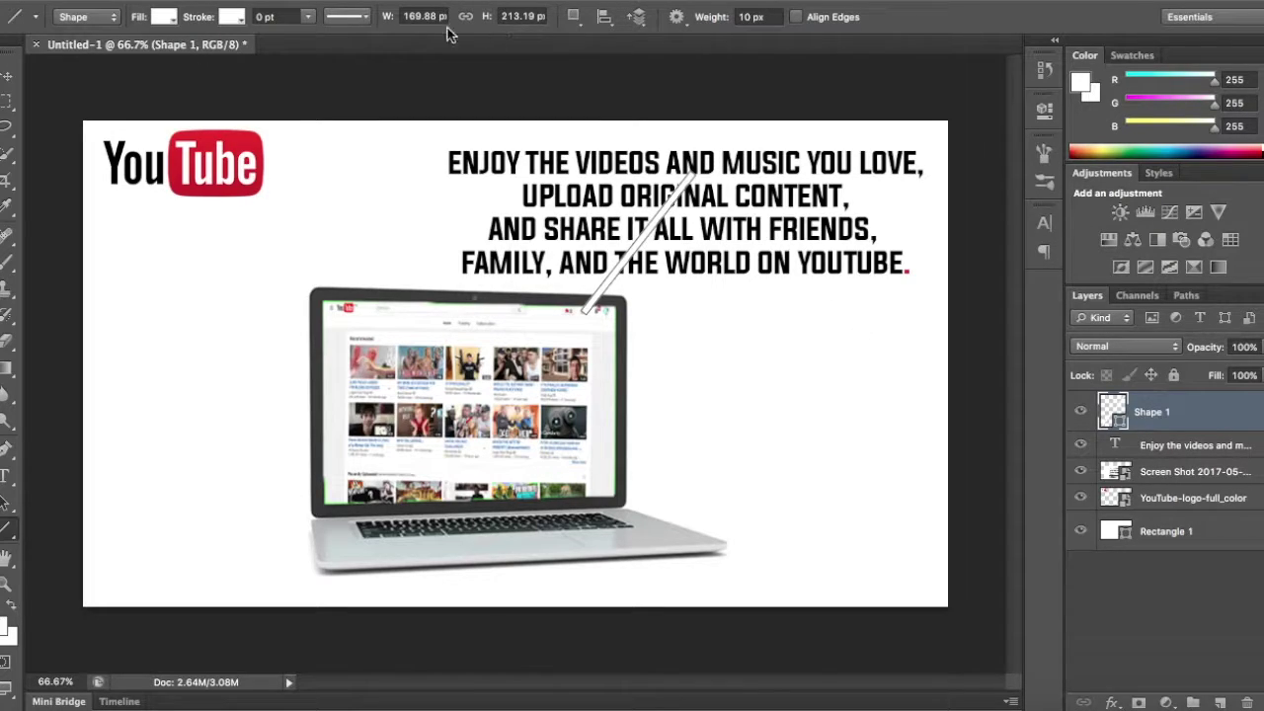
pyautogui.click(163, 17)
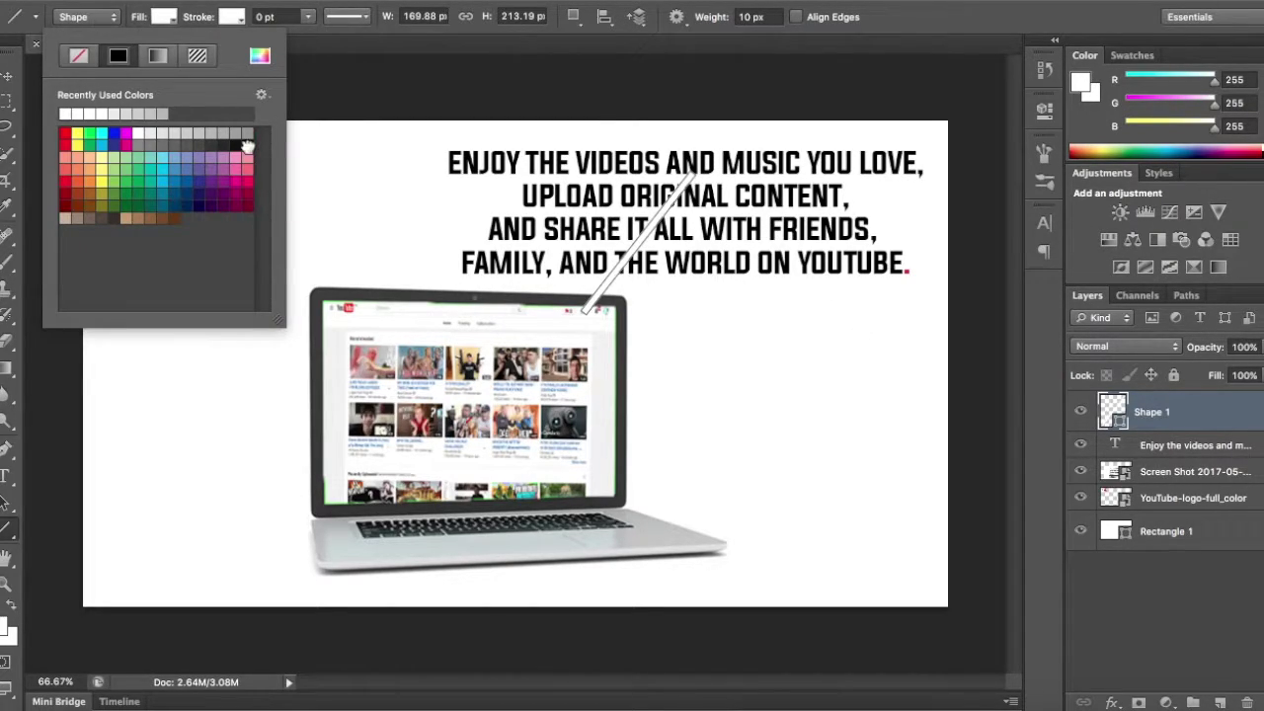
pyautogui.click(247, 145)
pyautogui.click(1180, 597)
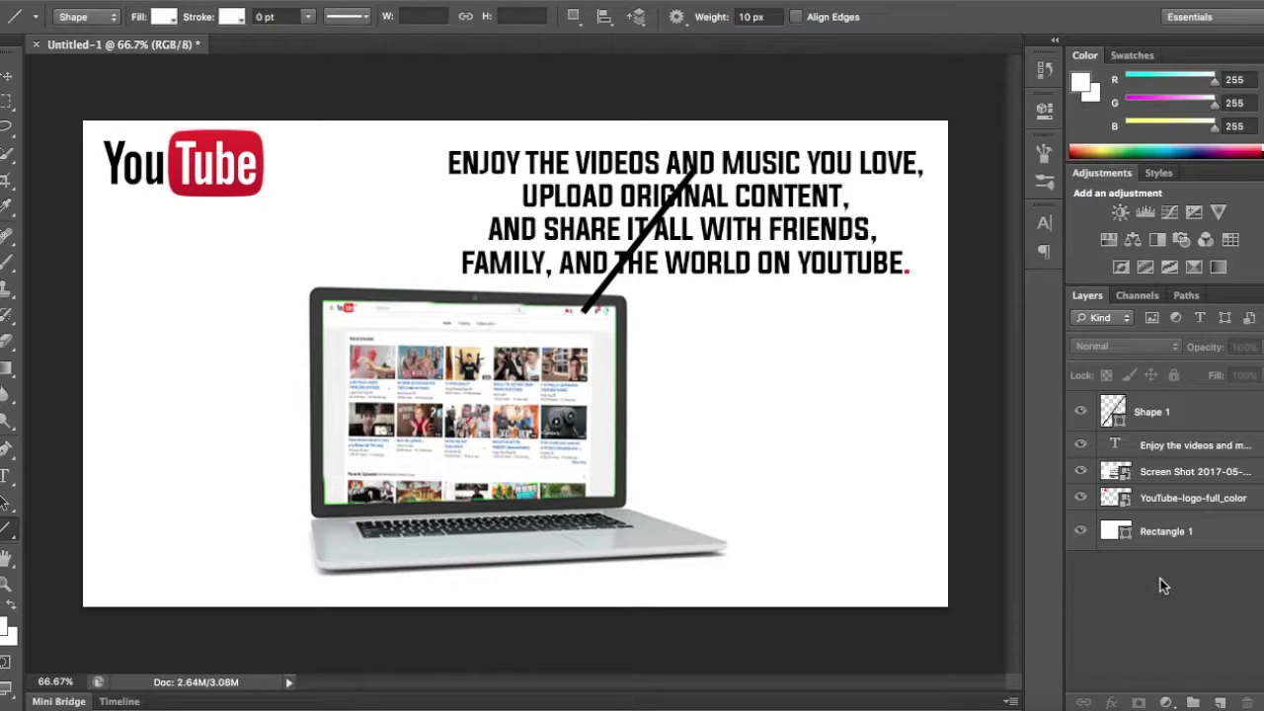
# Free Transform the Shape 1 line narrower so it stands steeper.
pyautogui.click(1152, 415)
pyautogui.hotkey('ctrl', 't')
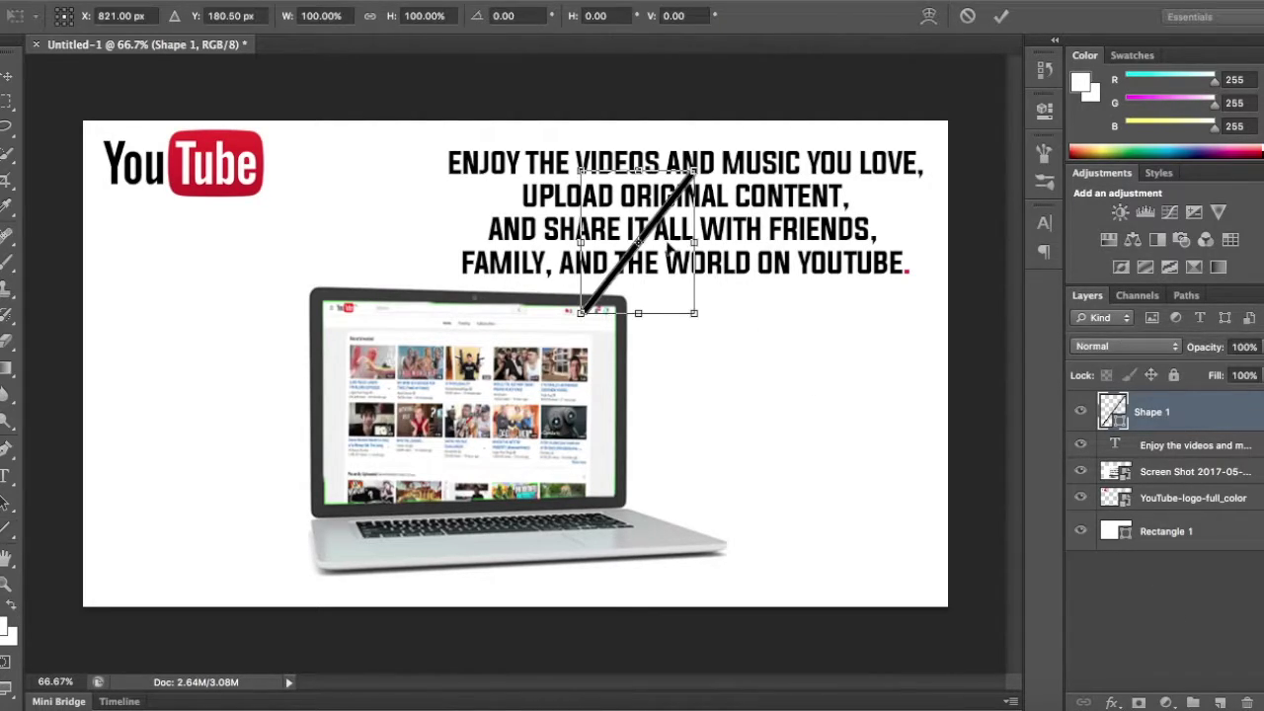
pyautogui.moveTo(695, 242); pyautogui.dragTo(632, 242)
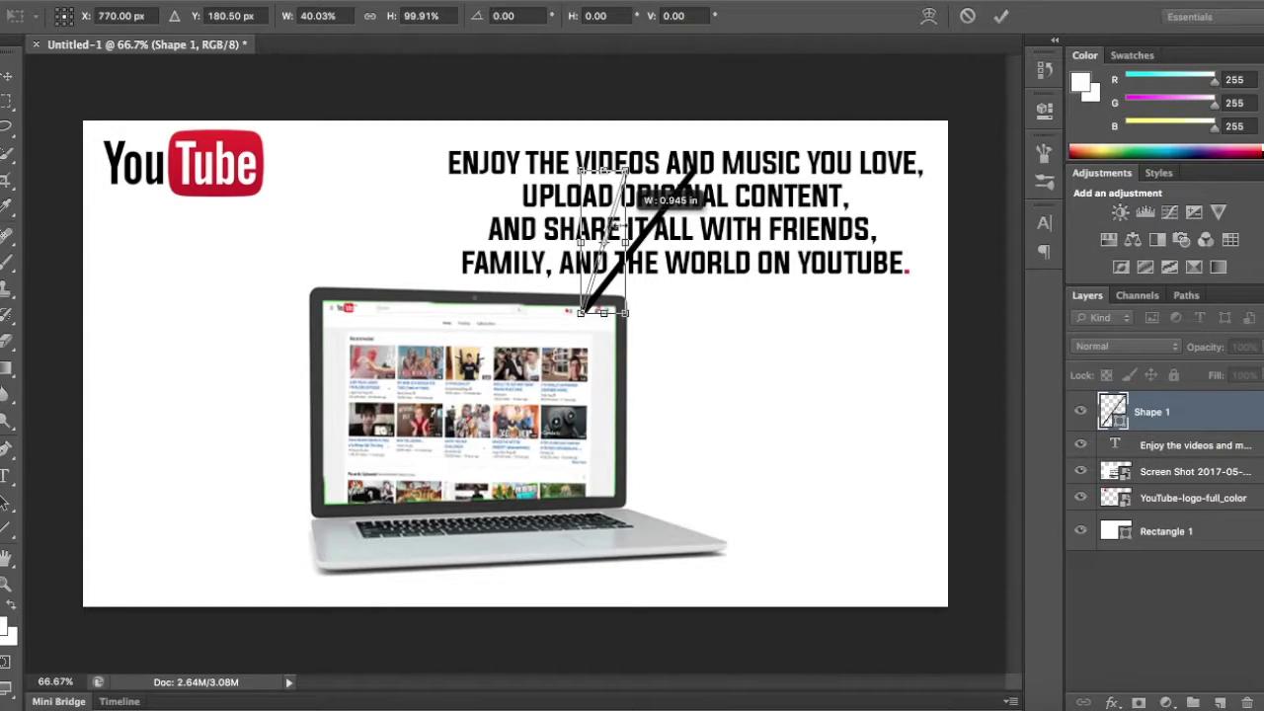
pyautogui.press('Return')
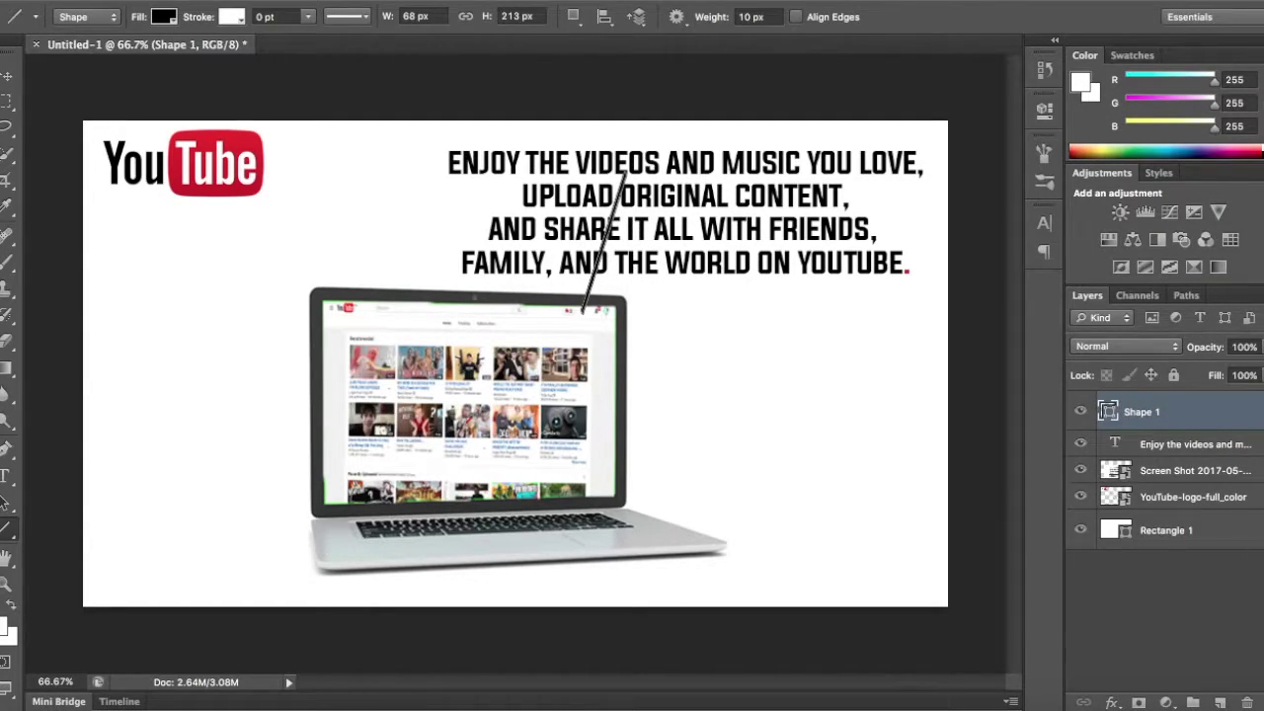
pyautogui.click(1137, 581)
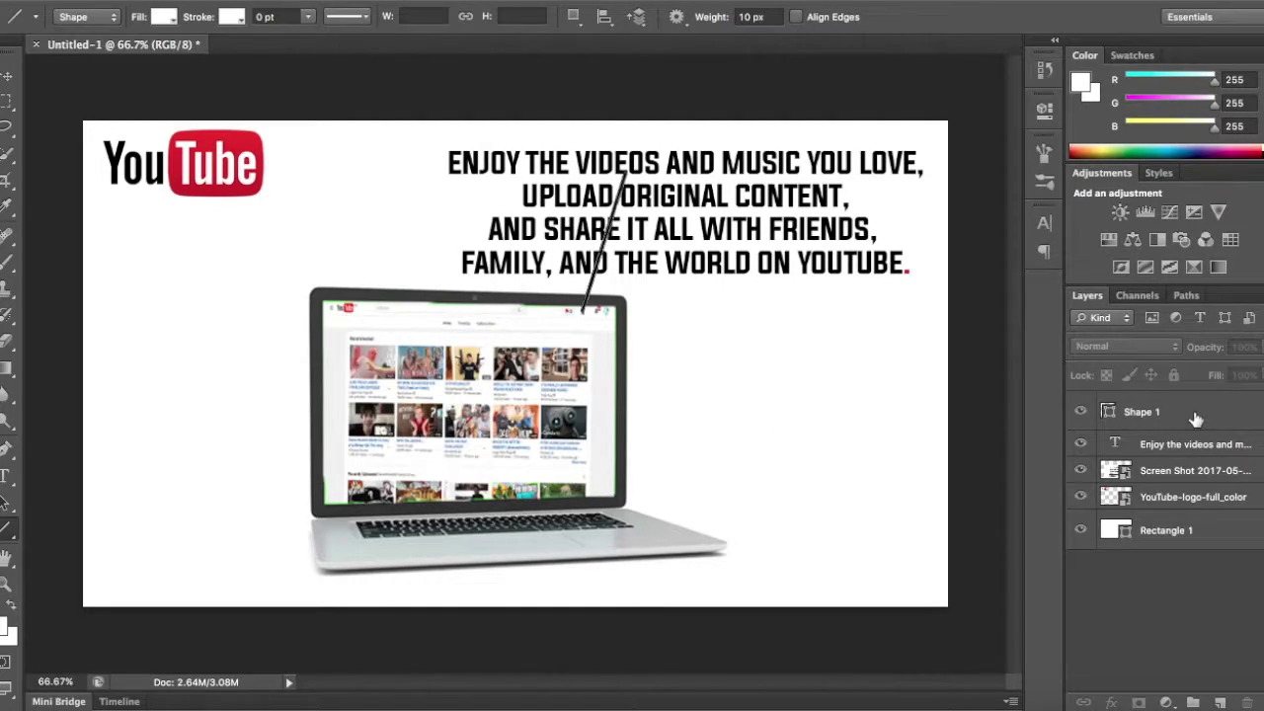
# Rasterize the line layer for erasing and set the Eraser hardness to 100%.
pyautogui.click(1192, 414)
pyautogui.click(6, 340)
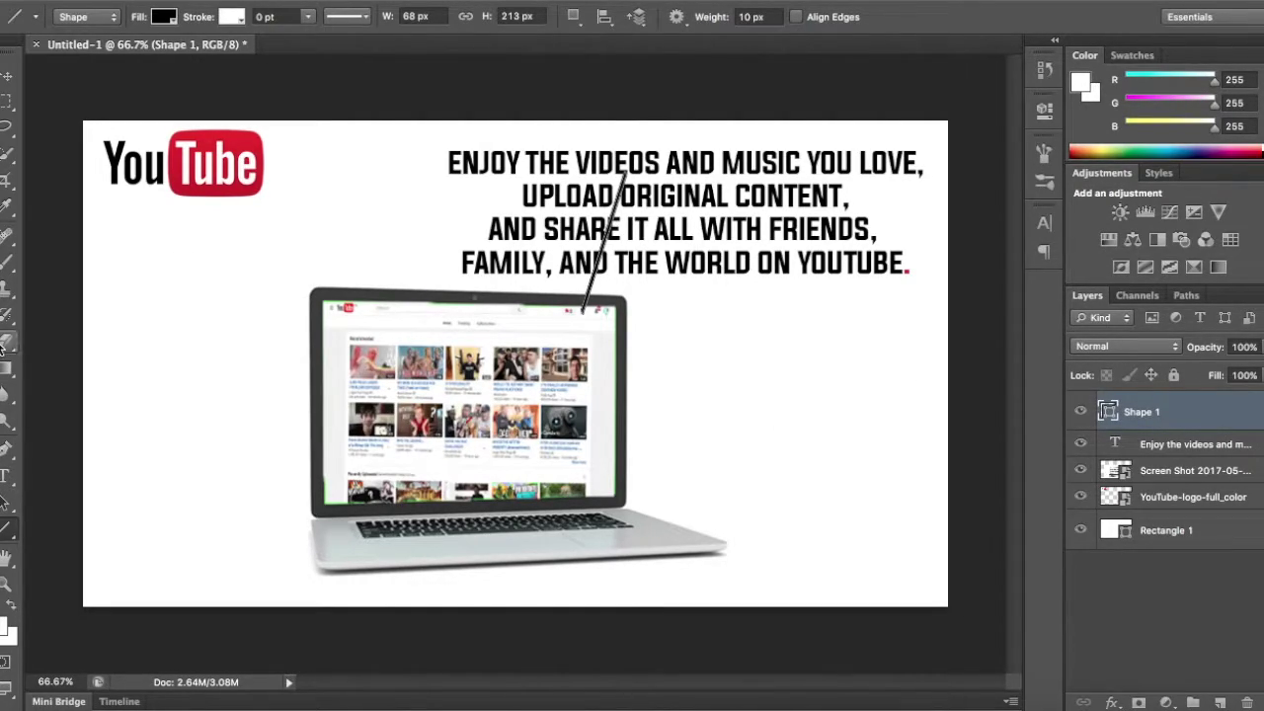
pyautogui.click(591, 212)
pyautogui.click(782, 246)
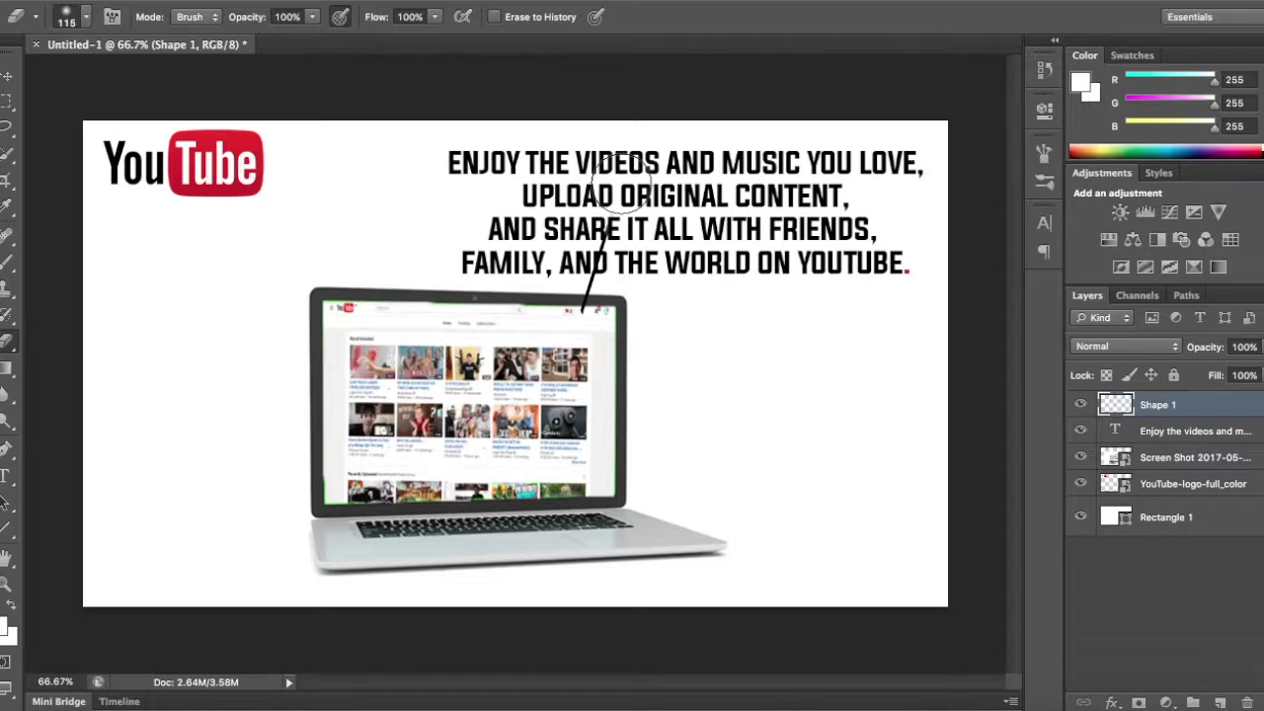
pyautogui.click(85, 17)
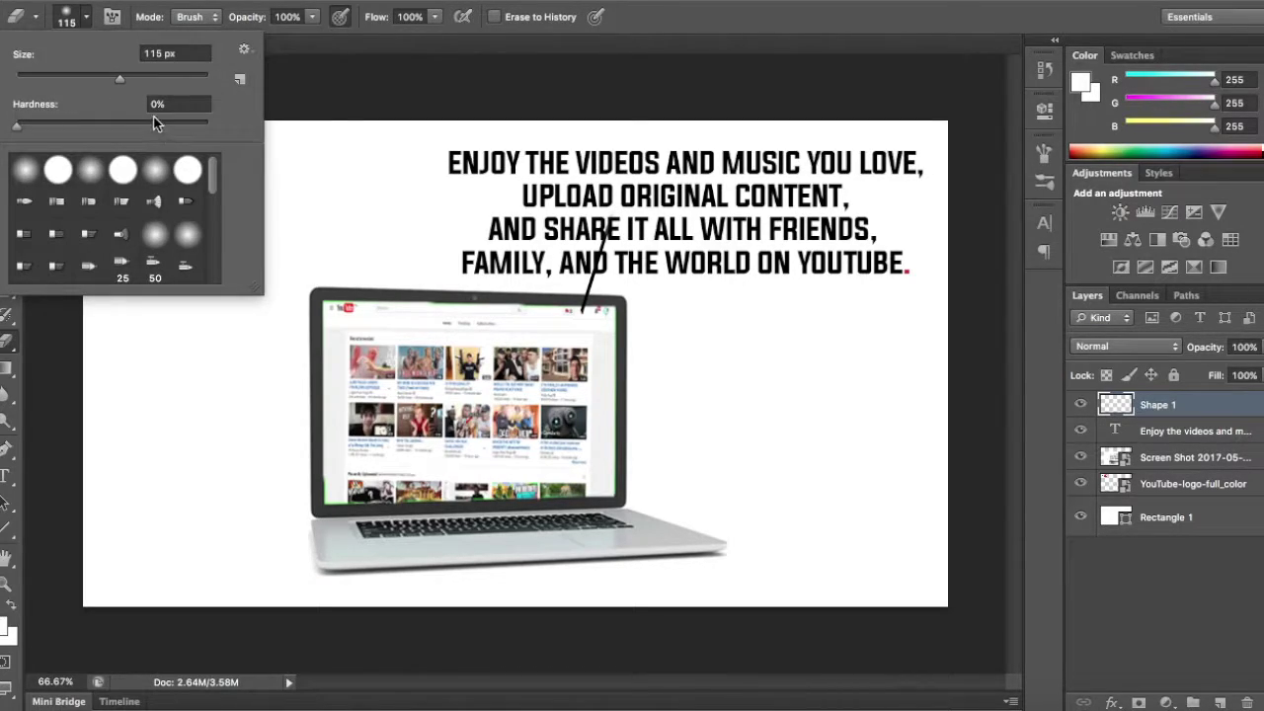
pyautogui.moveTo(153, 123); pyautogui.dragTo(223, 123)
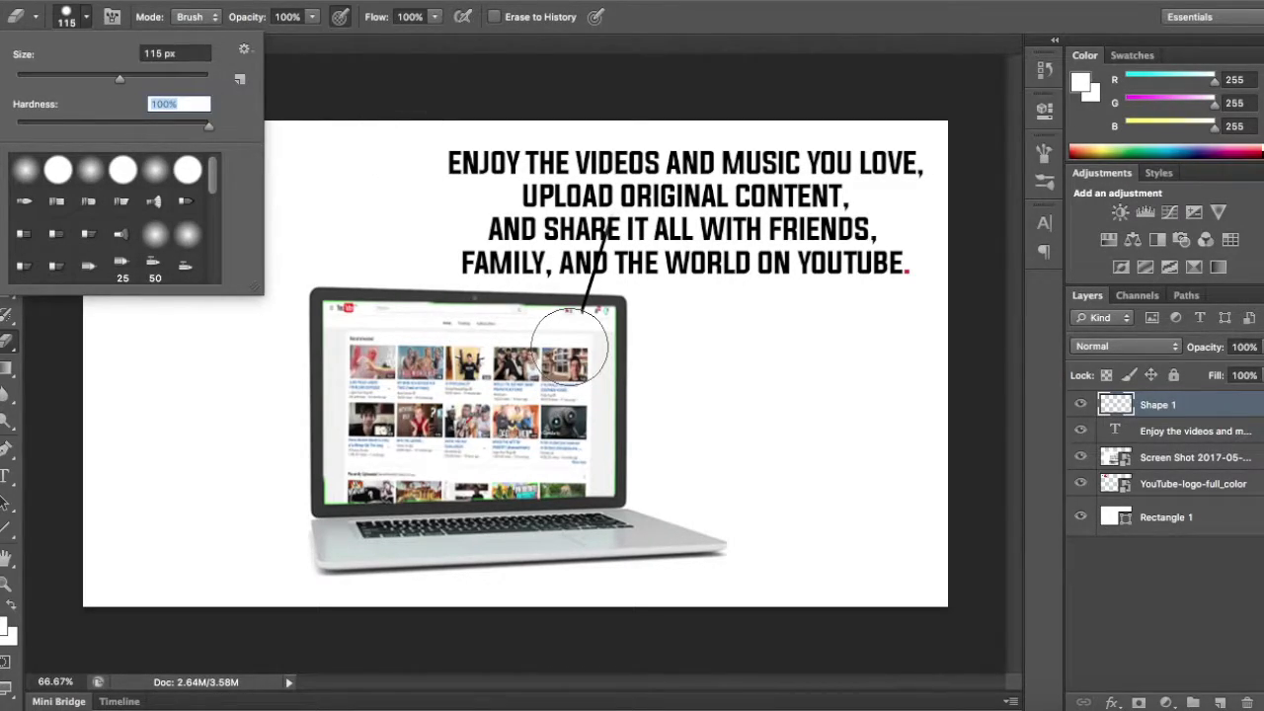
pyautogui.press('Return')
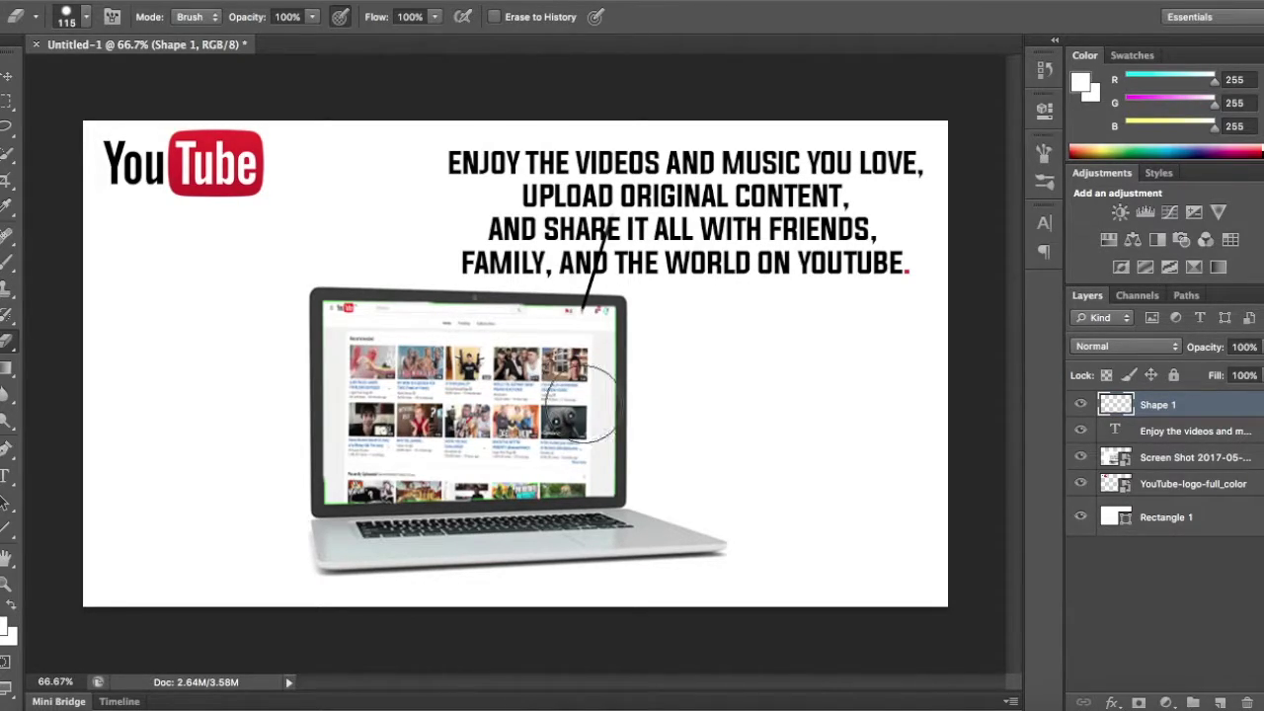
pyautogui.click(1237, 632)
# Paste 'UPLOAD ORIGINAL CONTENT,' as a new text layer and move the full slogan down.
pyautogui.click(6, 477)
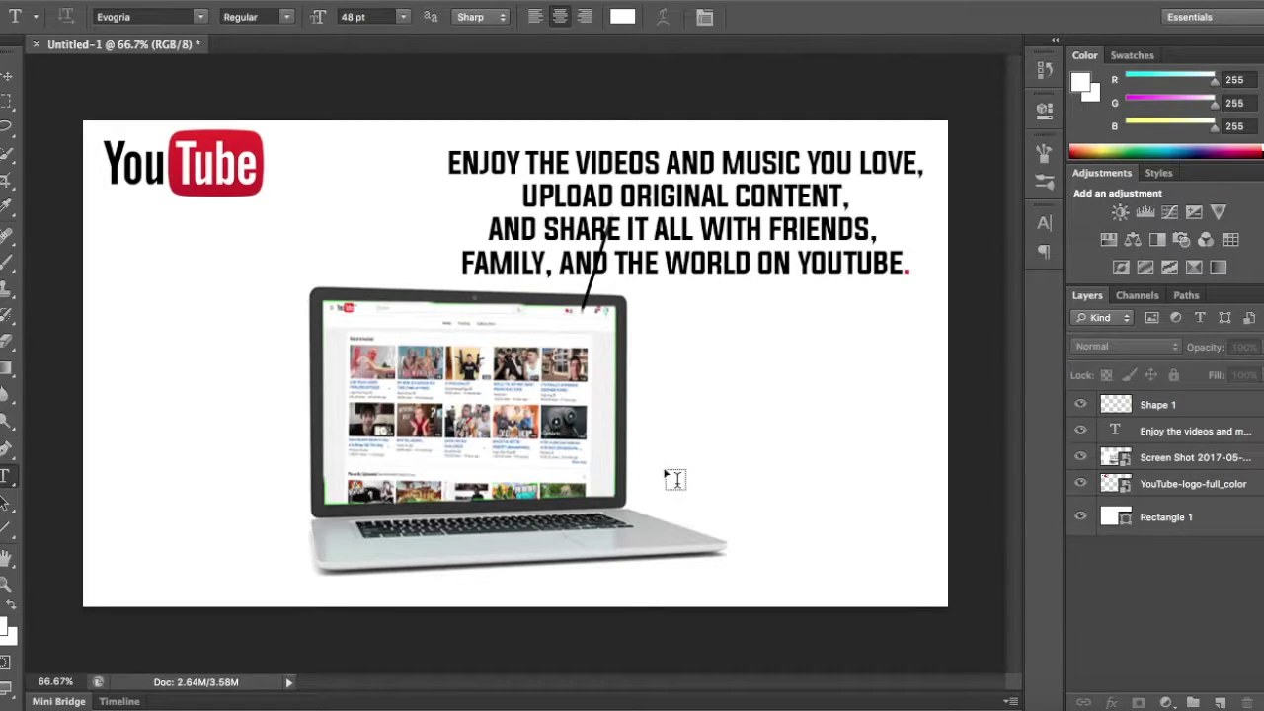
pyautogui.click(663, 466)
pyautogui.write('UPLOAD ORIGINAL CONTENT,')
pyautogui.click(7, 76)
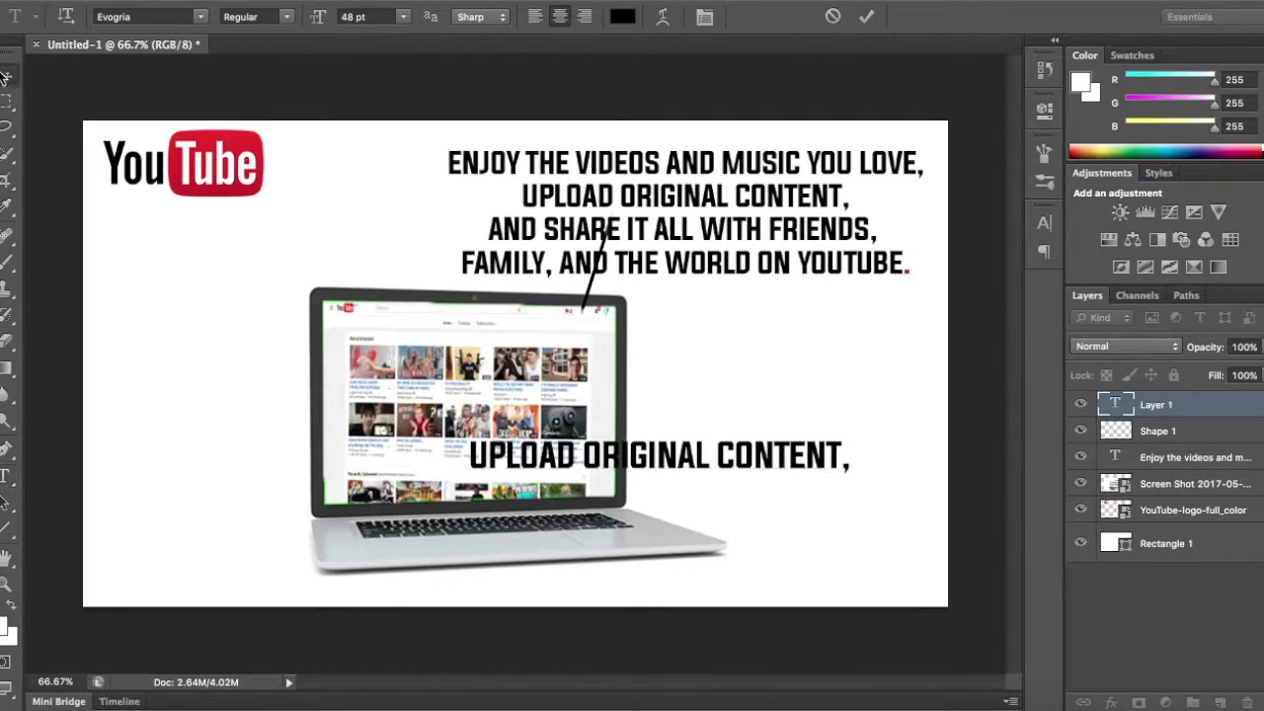
pyautogui.moveTo(628, 487)
pyautogui.mouseDown()
pyautogui.moveTo(628, 216)
pyautogui.moveTo(606, 225)
pyautogui.mouseUp()
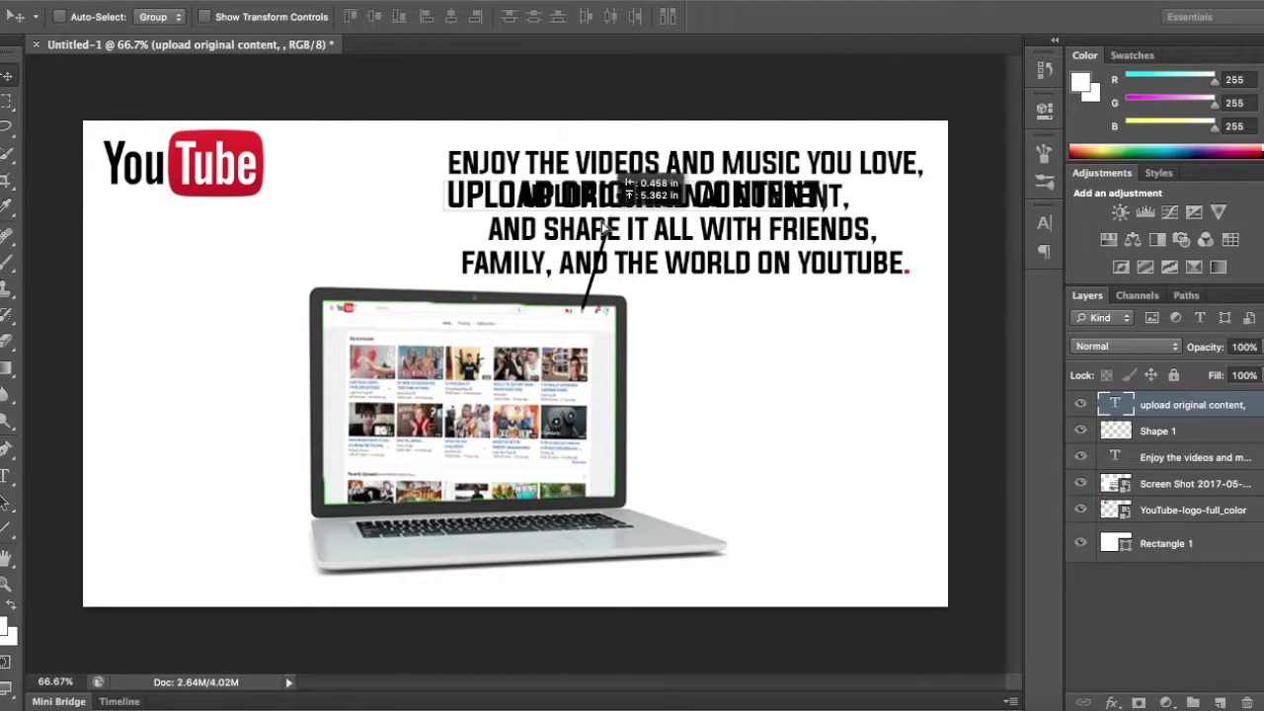
pyautogui.click(1181, 460)
pyautogui.moveTo(579, 350); pyautogui.dragTo(578, 597)
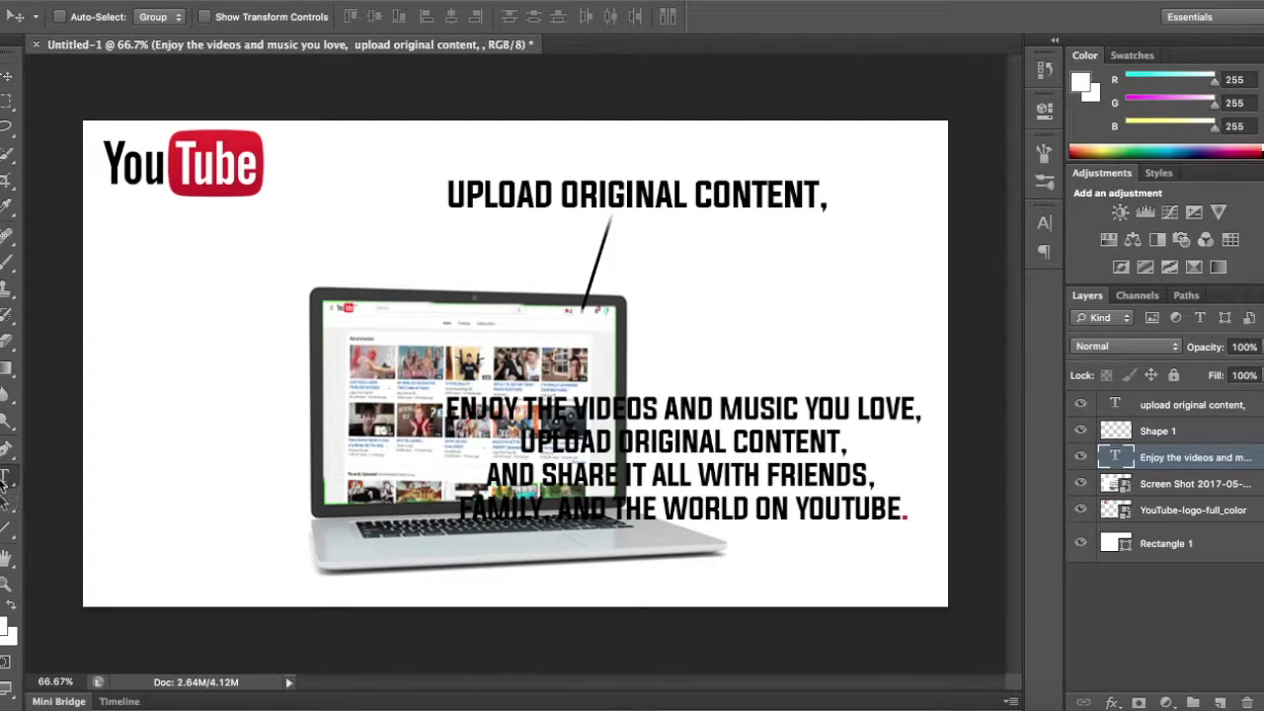
# Replace the four-line slogan with a separate 'ENJOY THE VIDEOS AND MUSIC YOU LOVE,' line under the logo.
pyautogui.click(5, 477)
pyautogui.moveTo(447, 410); pyautogui.dragTo(940, 415)
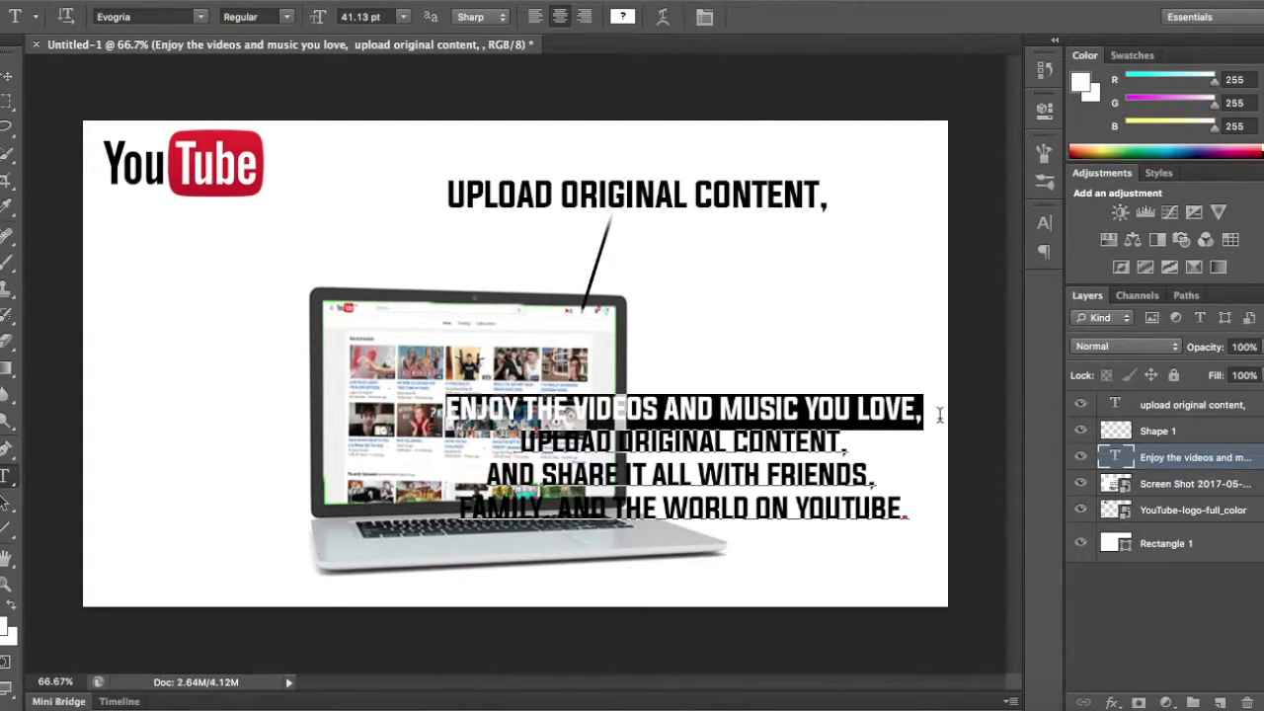
pyautogui.hotkey('ctrl', 'Return')
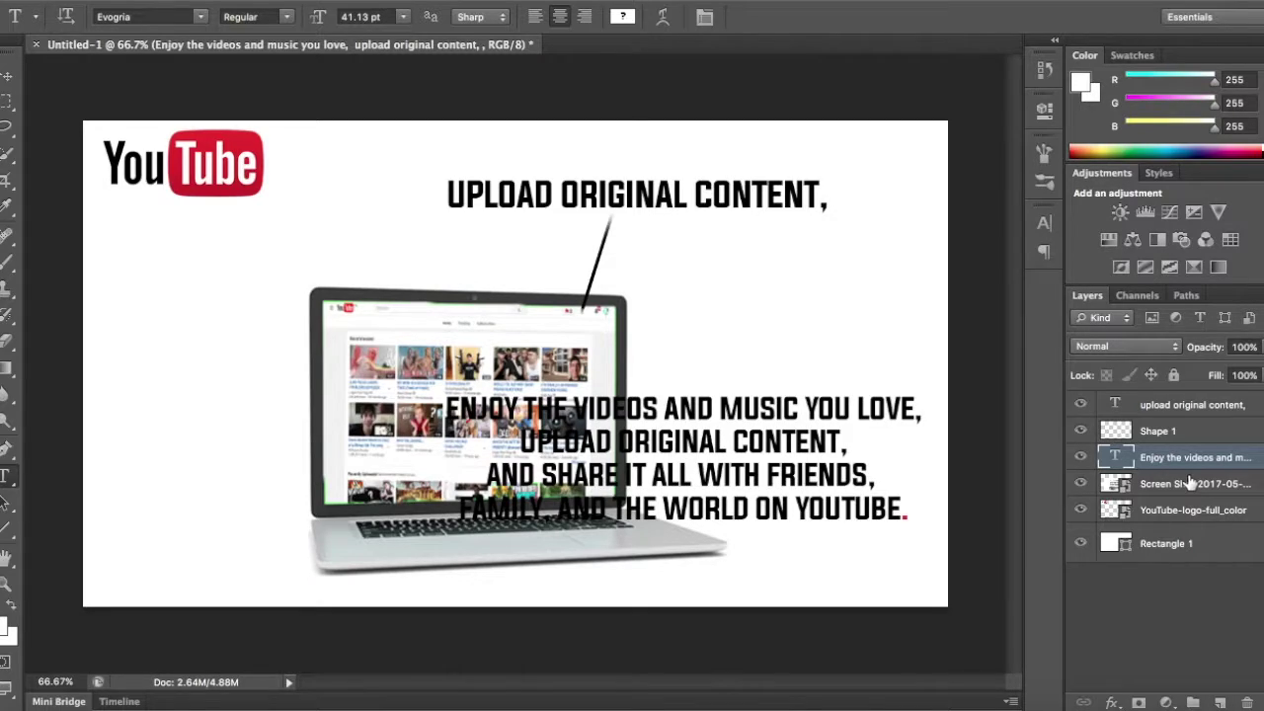
pyautogui.press('Delete')
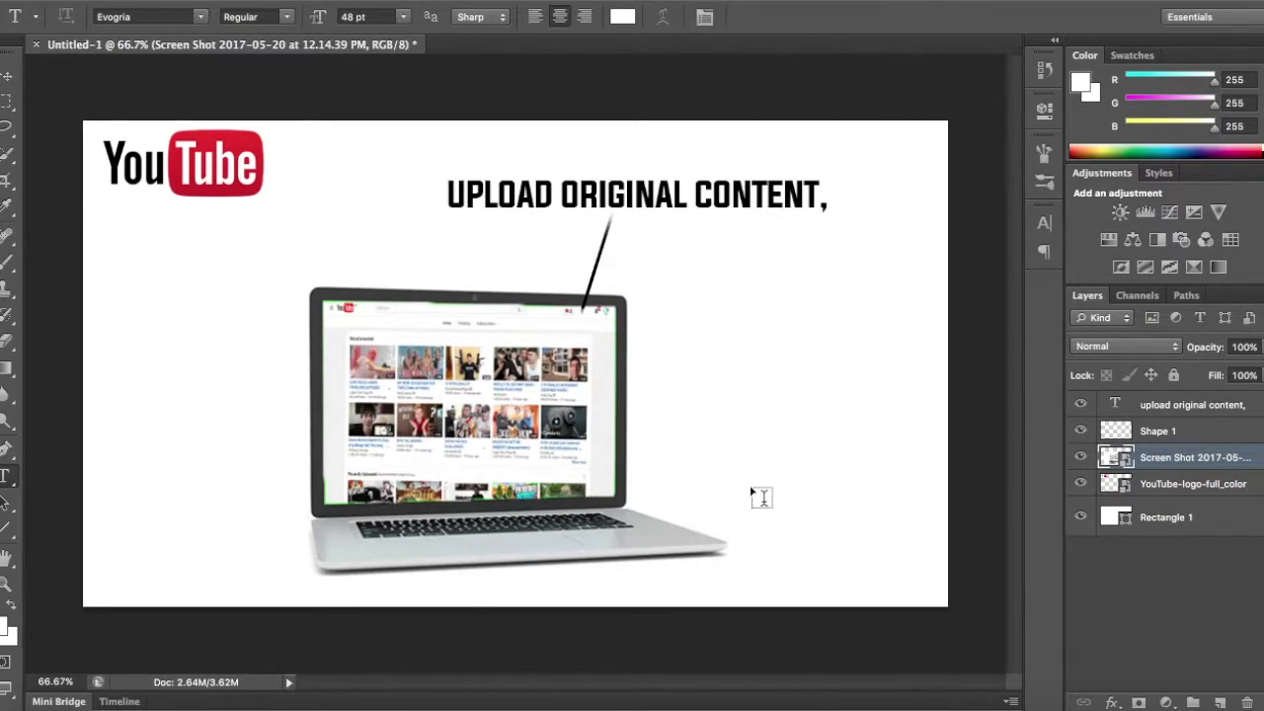
pyautogui.click(141, 257)
pyautogui.hotkey('ctrl', 'v')
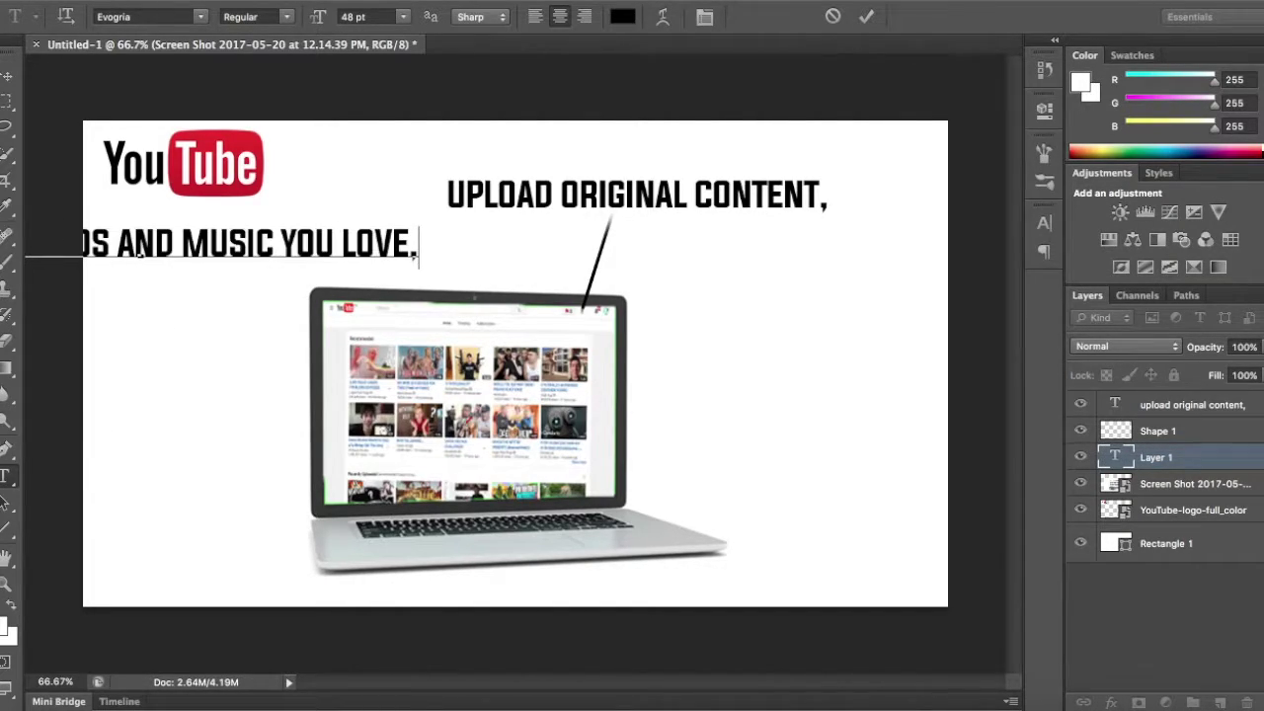
pyautogui.click(7, 76)
pyautogui.moveTo(246, 288); pyautogui.dragTo(474, 301)
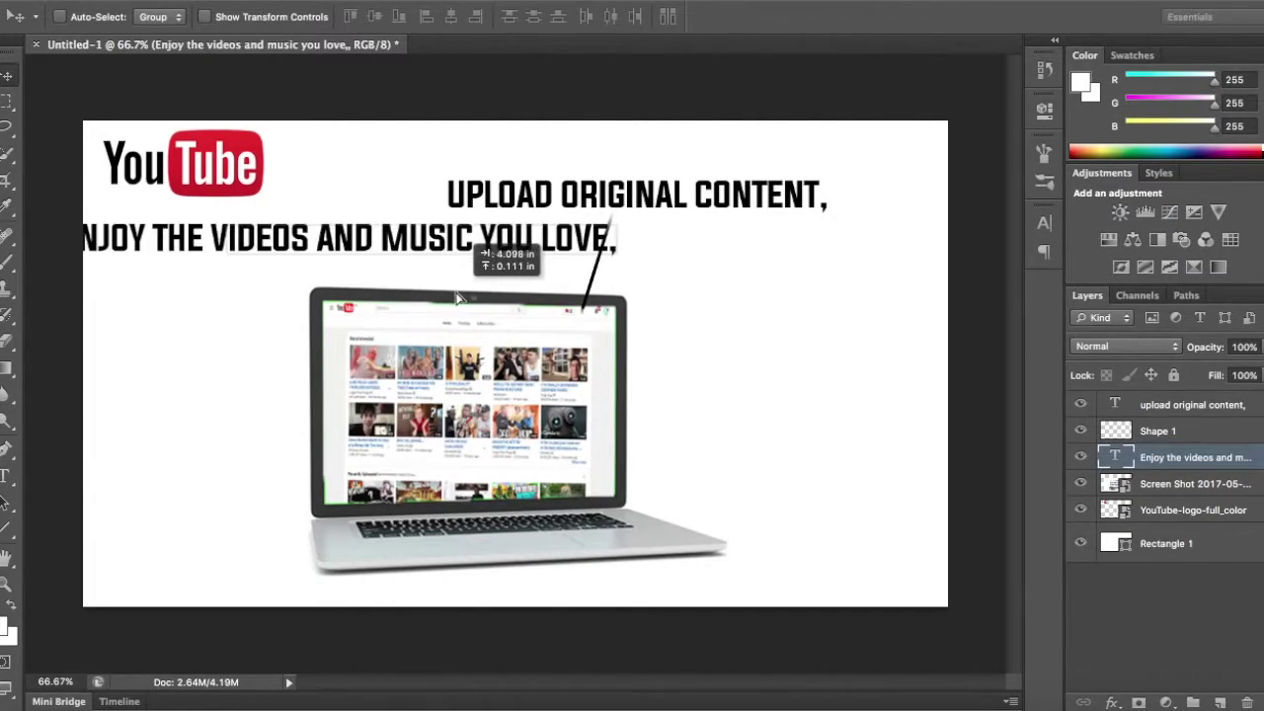
pyautogui.moveTo(499, 246); pyautogui.dragTo(469, 246)
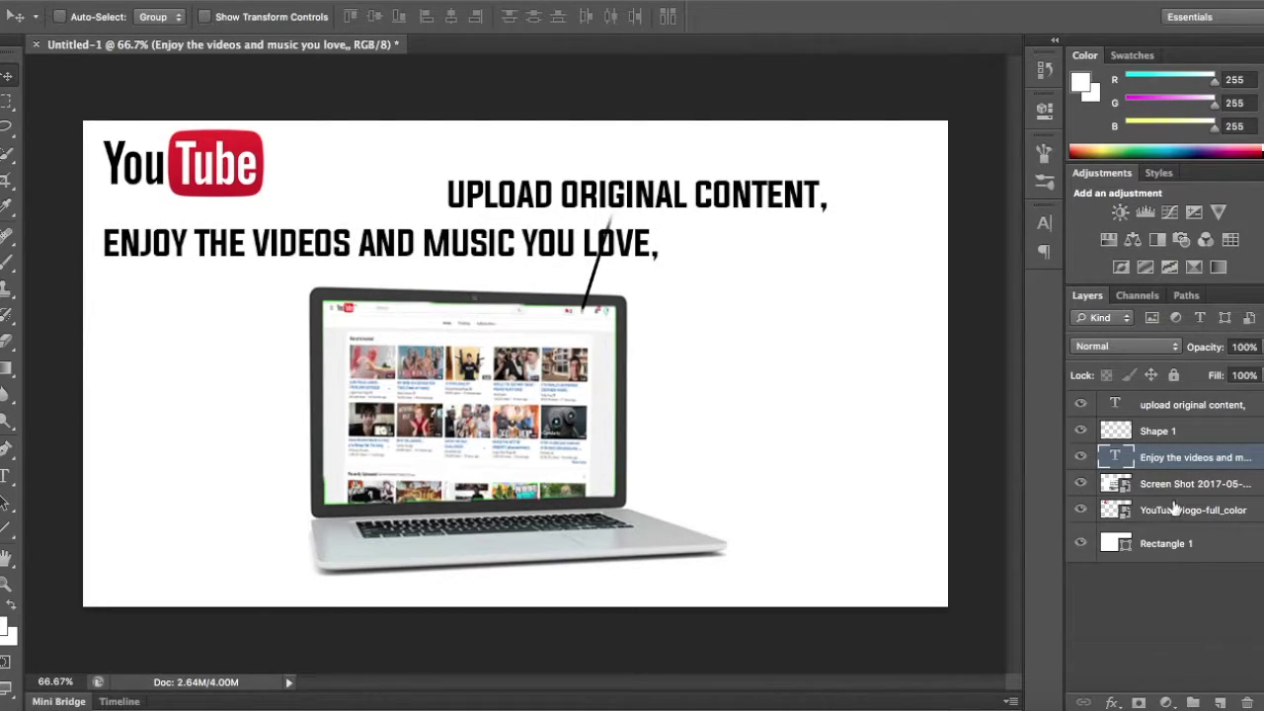
# Delete the diagonal line, place 'UPLOAD ORIGINAL CONTENT,' beneath the first line, and select Google's description.
pyautogui.click(1170, 432)
pyautogui.press('Delete')
pyautogui.click(1172, 405)
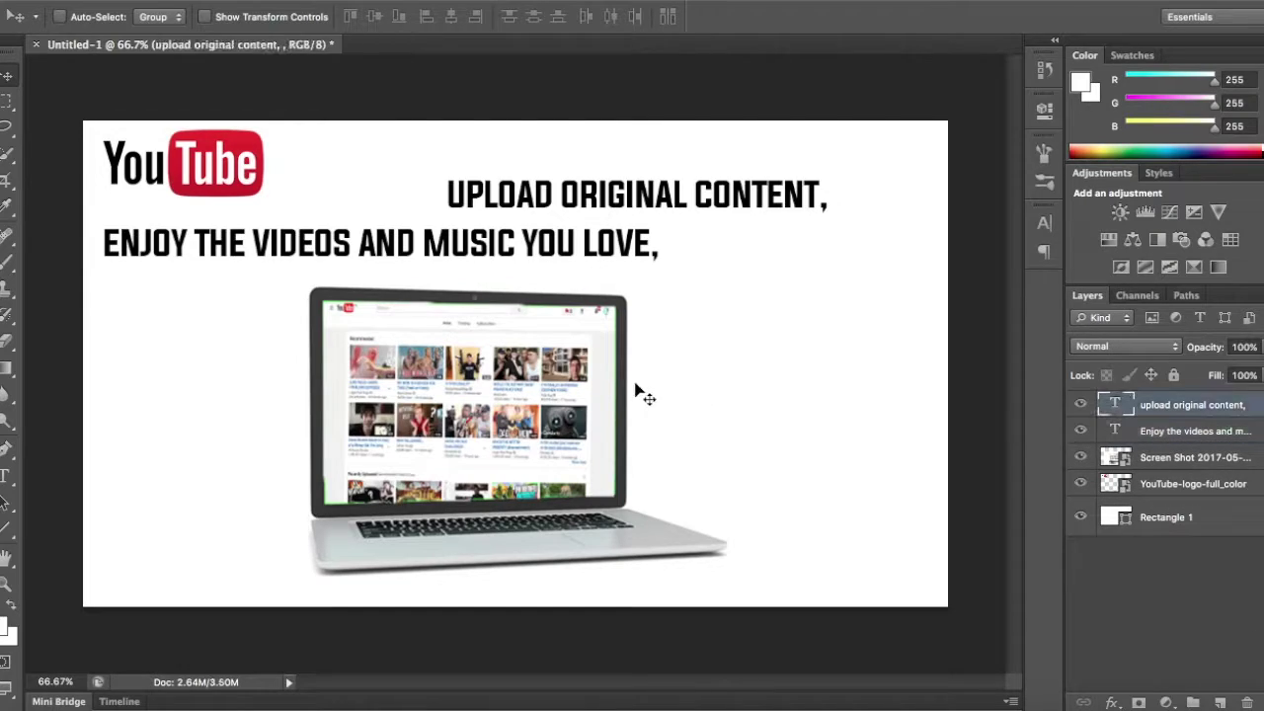
pyautogui.moveTo(622, 390); pyautogui.dragTo(302, 490)
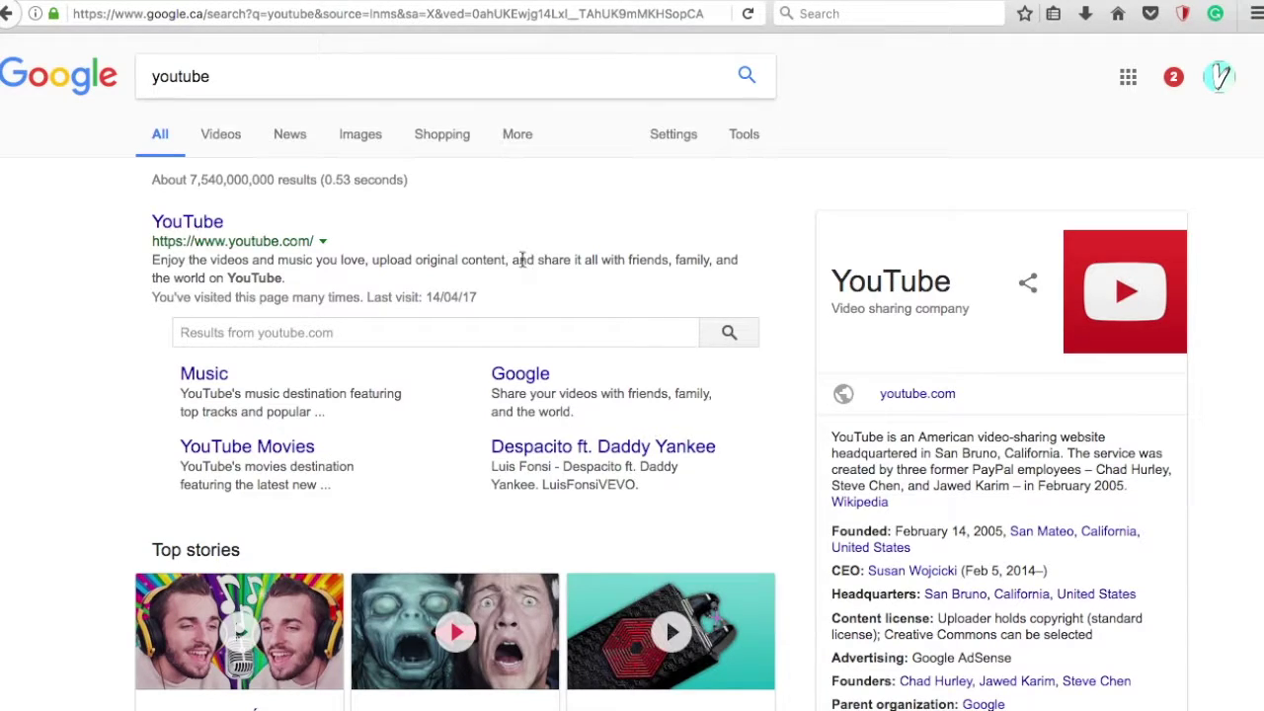
pyautogui.moveTo(513, 259); pyautogui.dragTo(468, 285)
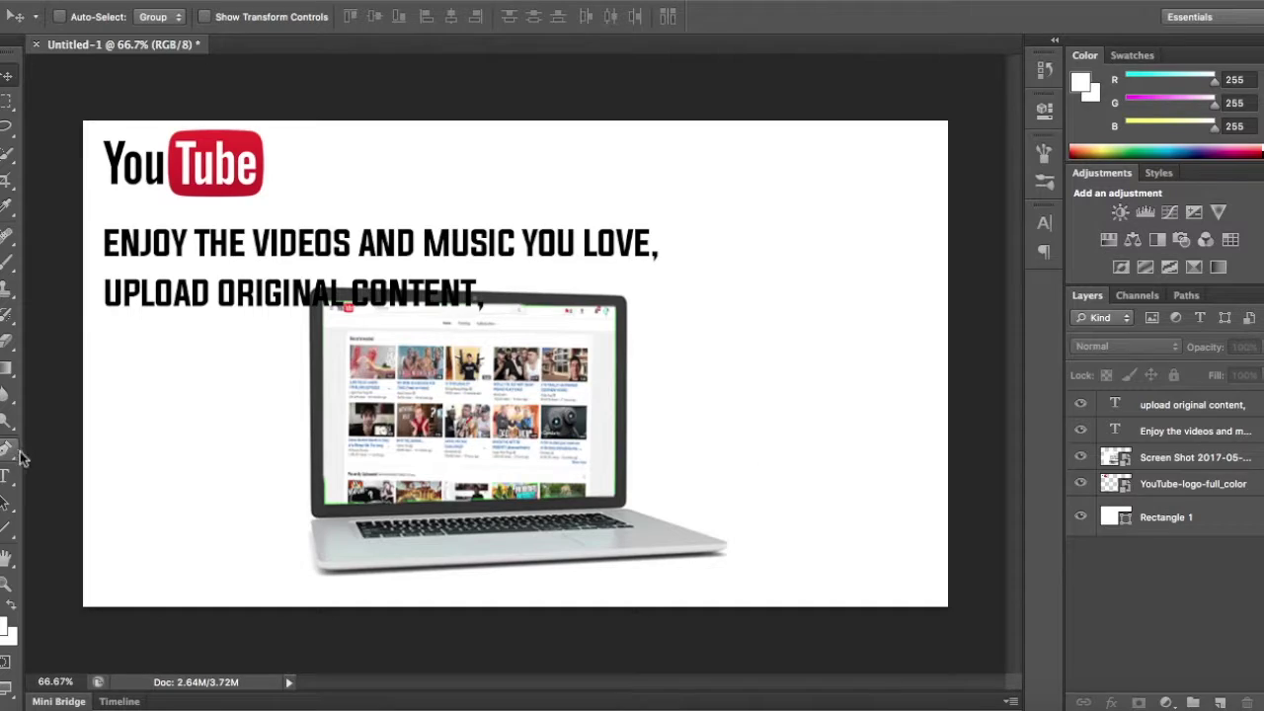
# Paste the copied description sentence as new text and move it under the slogan.
pyautogui.click(6, 476)
pyautogui.click(225, 423)
pyautogui.hotkey('ctrl', 'v')
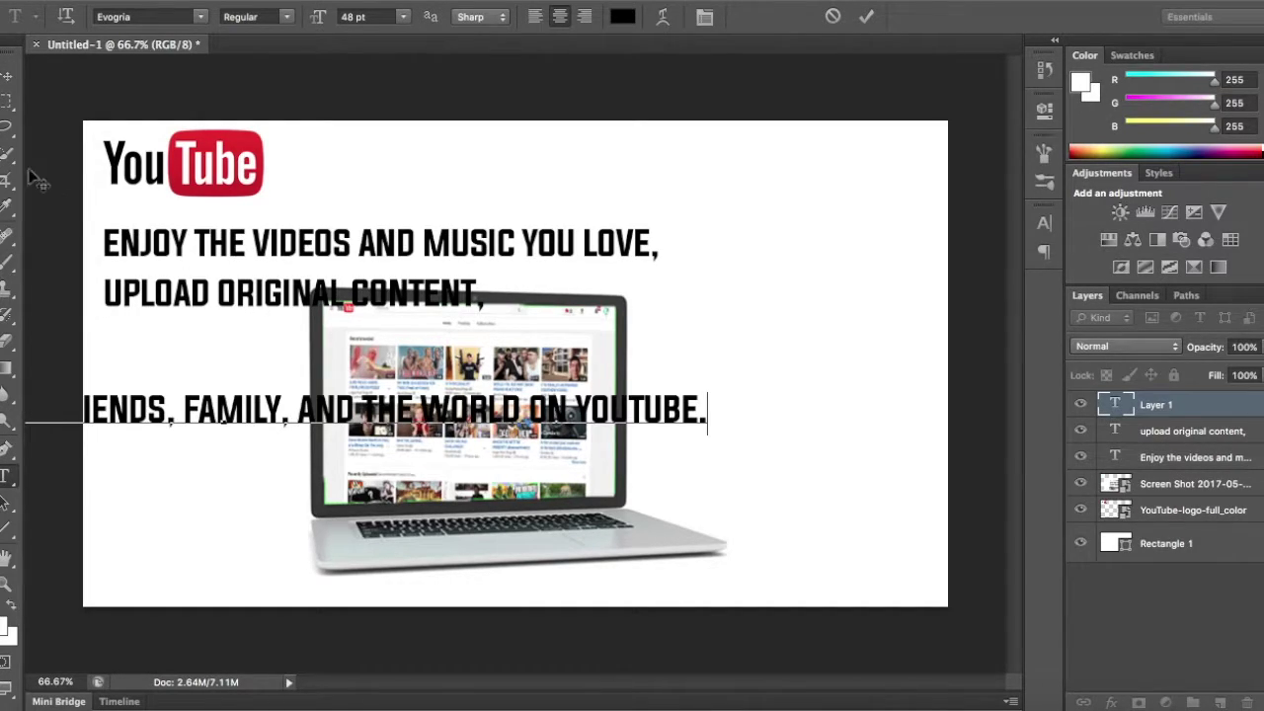
pyautogui.click(6, 75)
pyautogui.moveTo(365, 430); pyautogui.dragTo(543, 365)
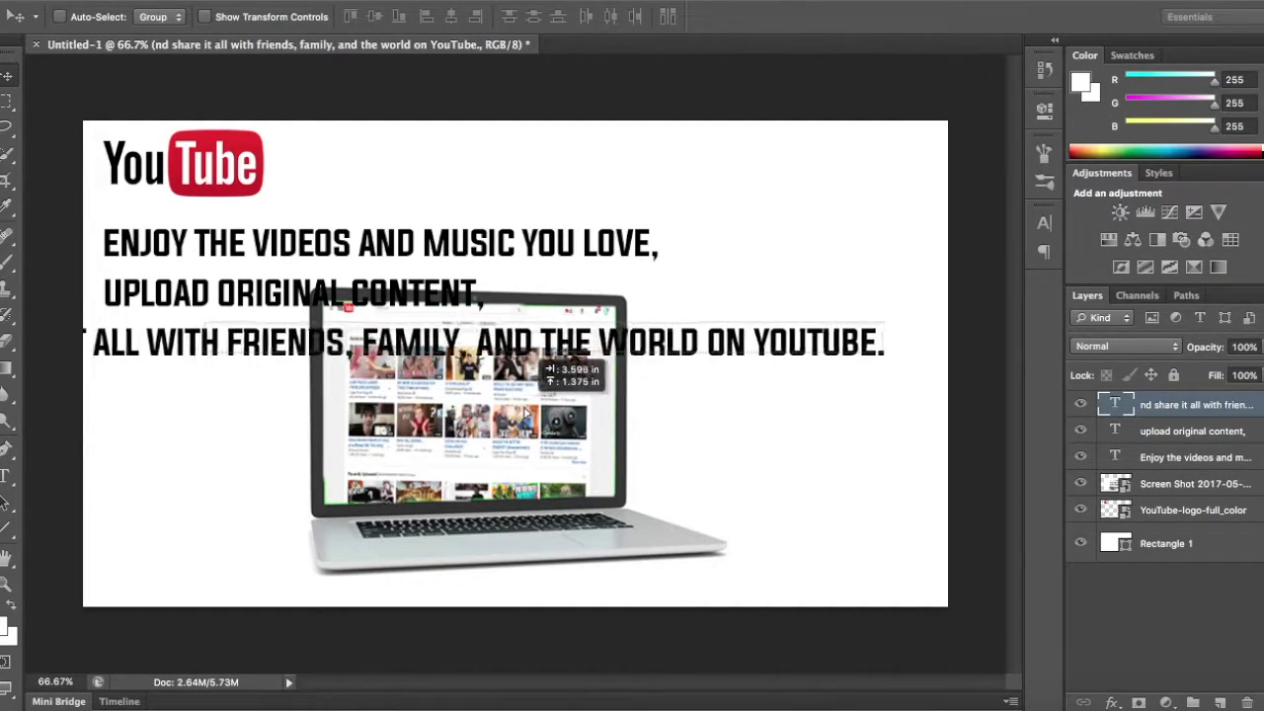
pyautogui.moveTo(533, 411); pyautogui.dragTo(621, 414)
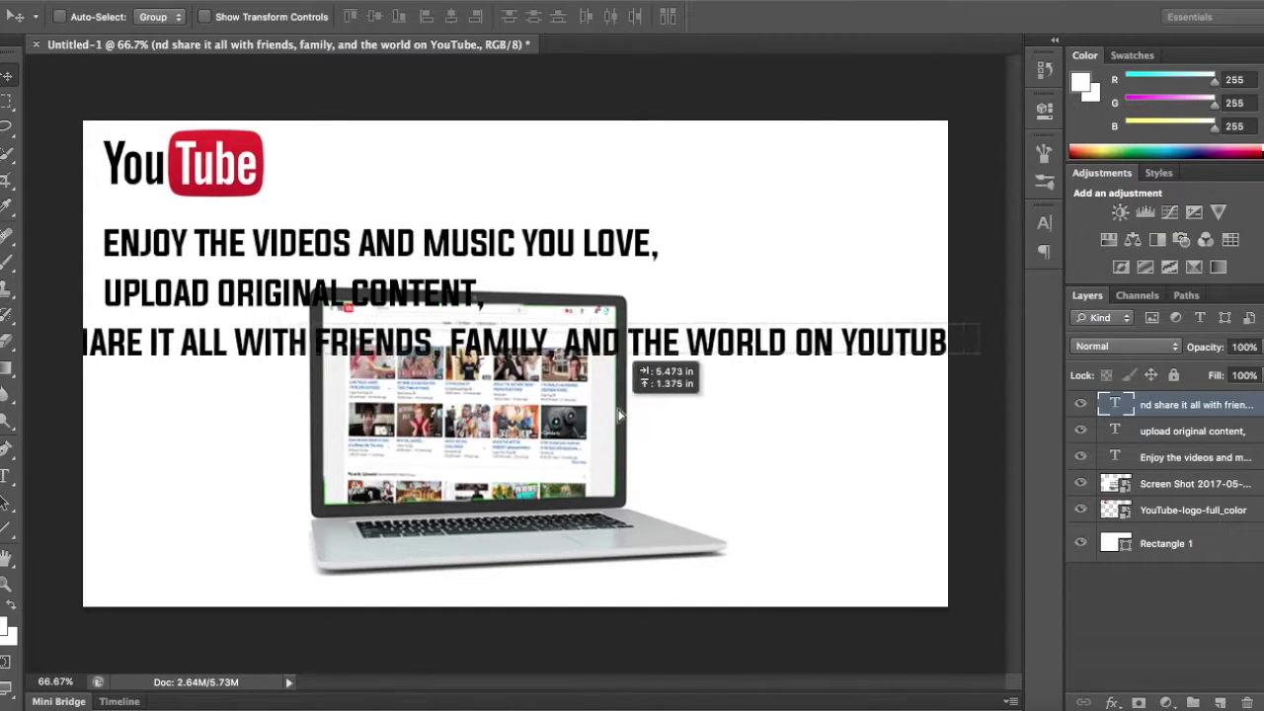
pyautogui.moveTo(620, 415); pyautogui.dragTo(722, 418)
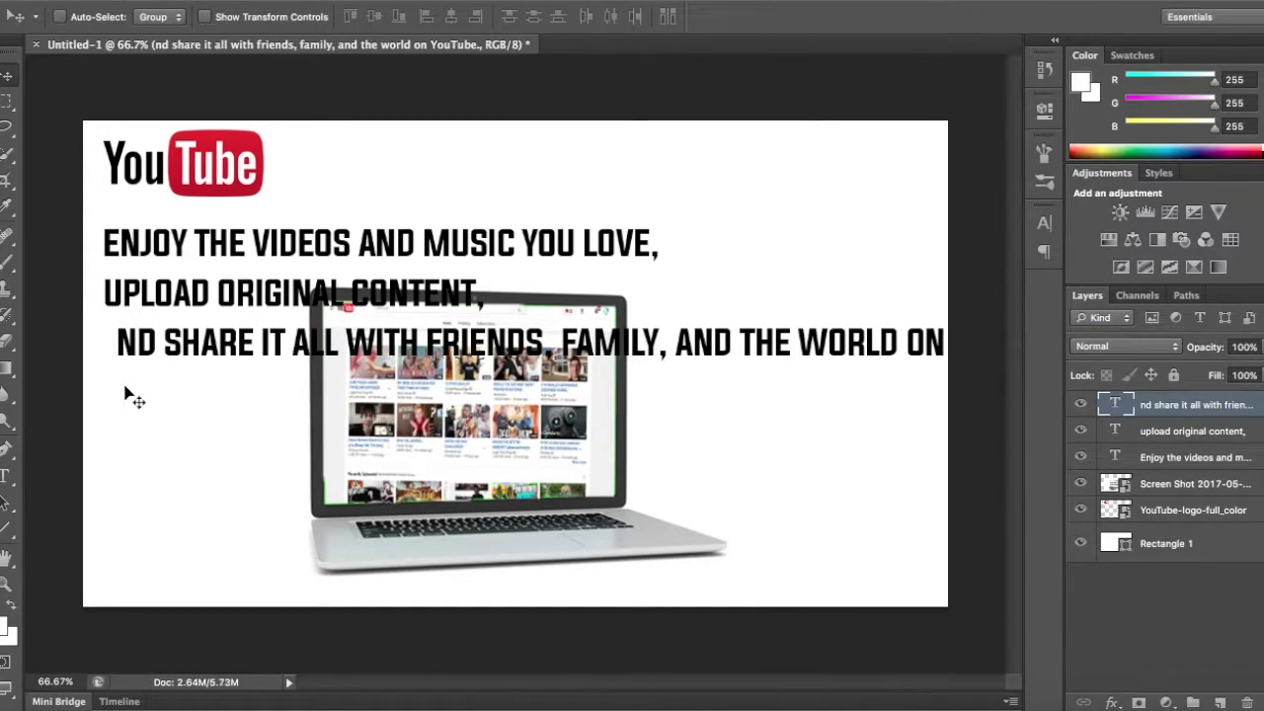
# Edit the pasted text down to 'AND SHARE IT ALL WITH FRIENDS,FAMILY,'.
pyautogui.click(6, 476)
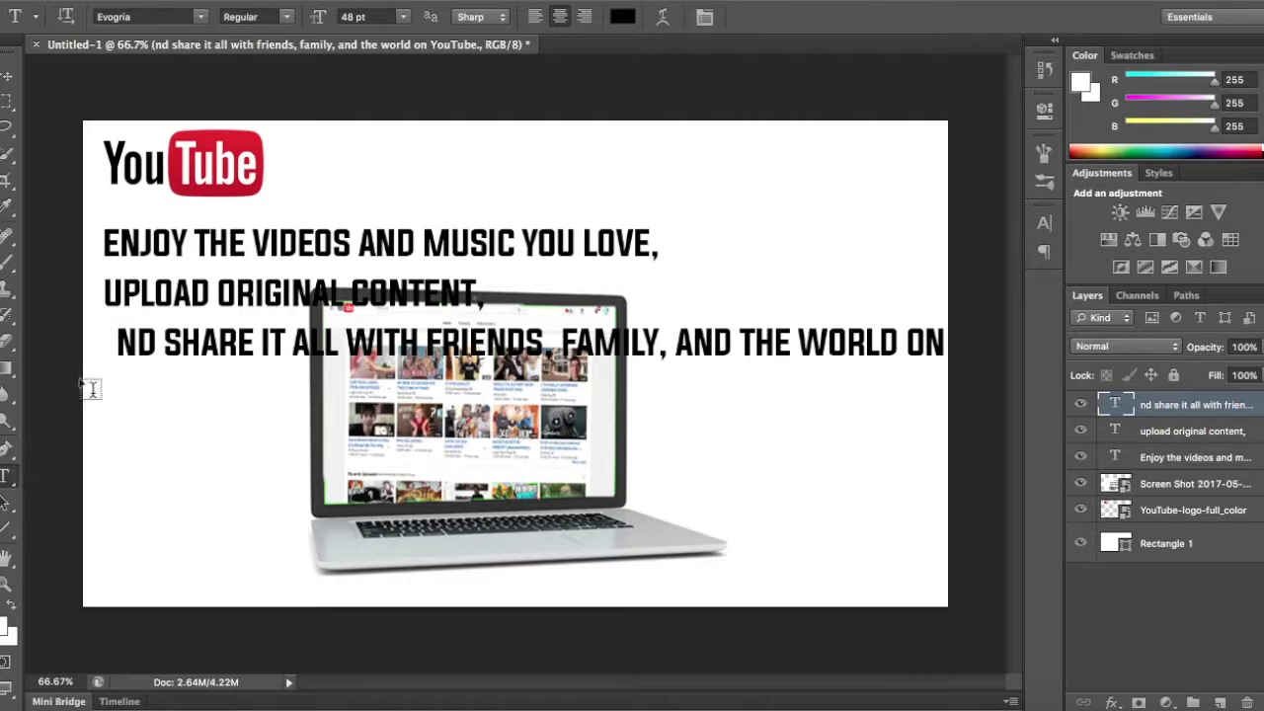
pyautogui.click(125, 360)
pyautogui.write('A')
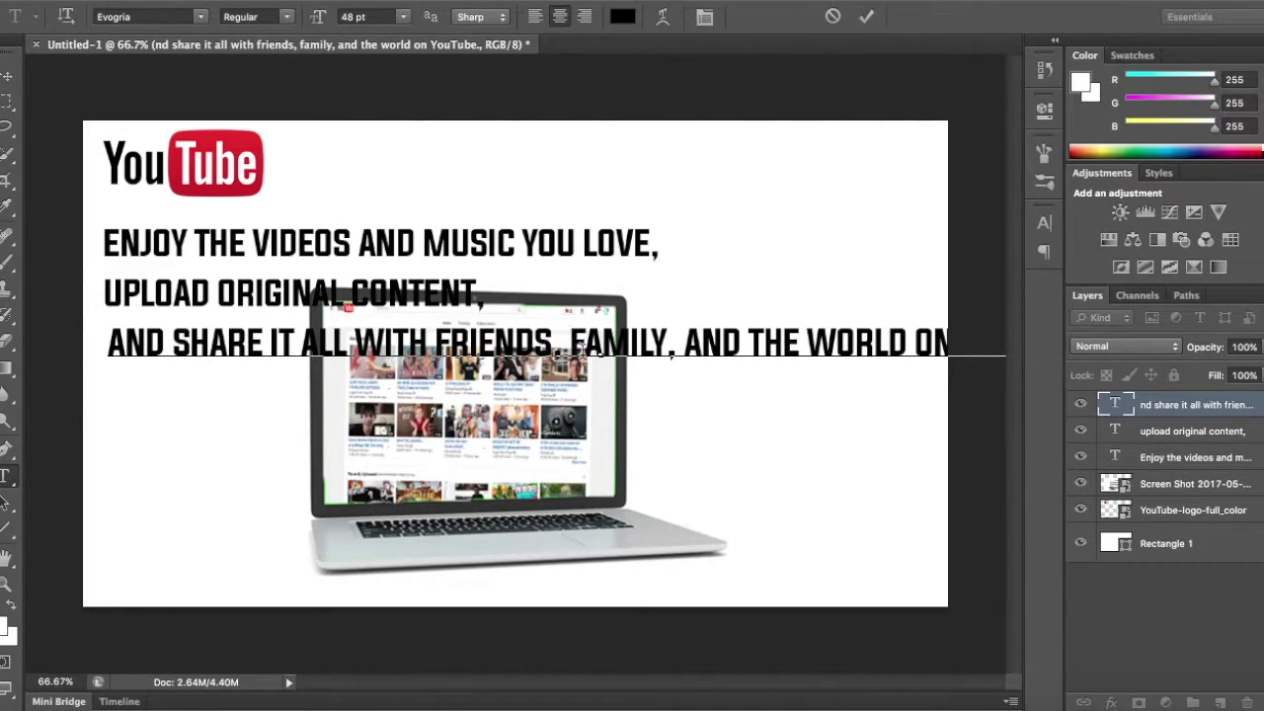
pyautogui.press('BackSpace')
pyautogui.press('BackSpace')
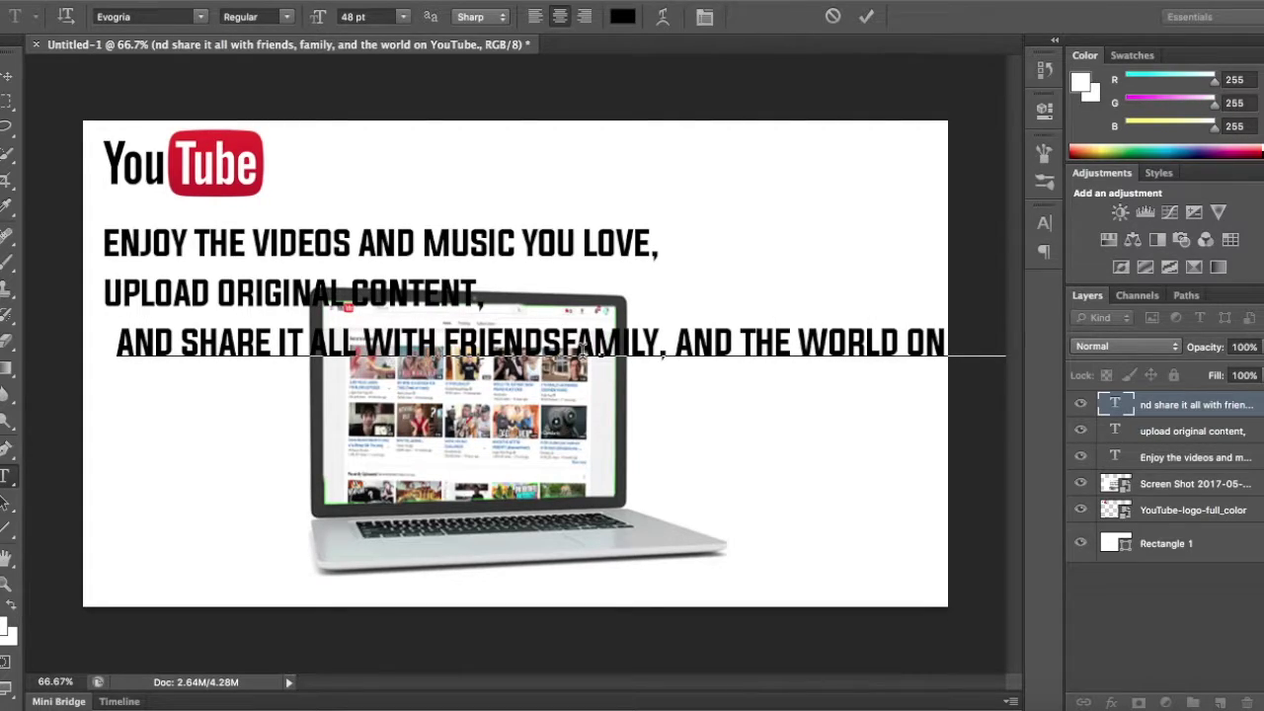
pyautogui.write('.')
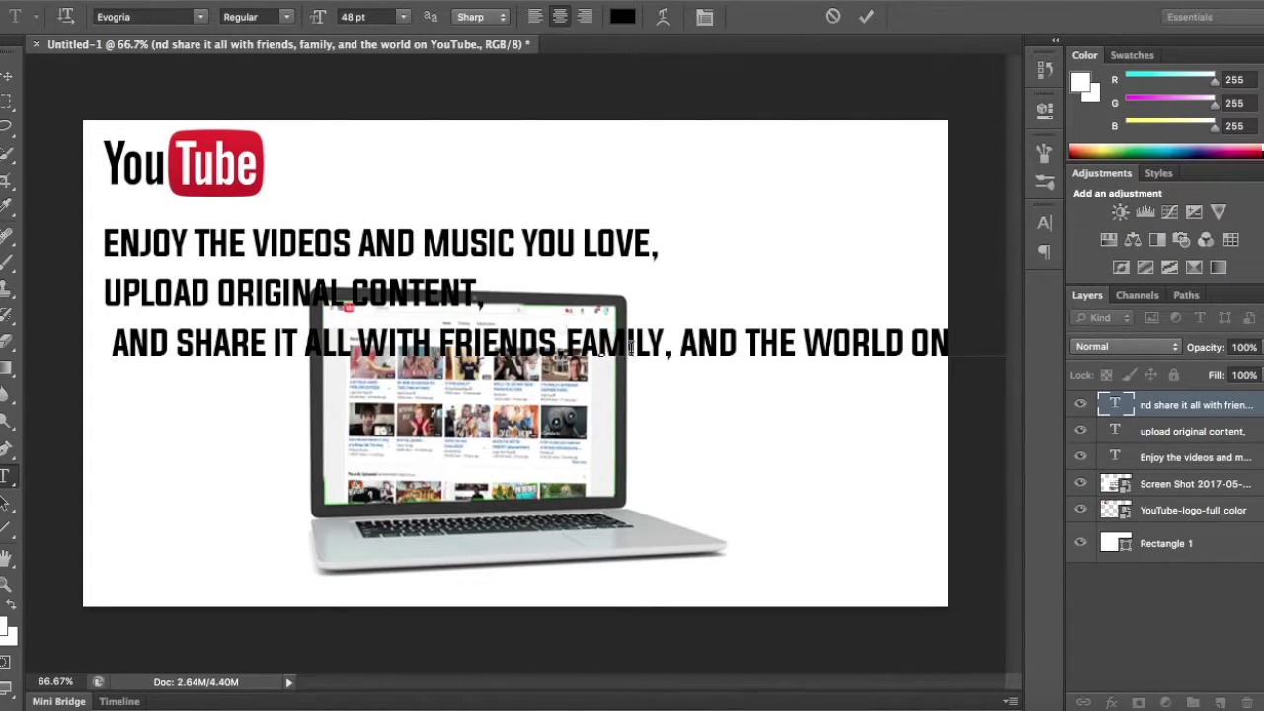
pyautogui.press('BackSpace')
pyautogui.write(',')
pyautogui.press('Return')
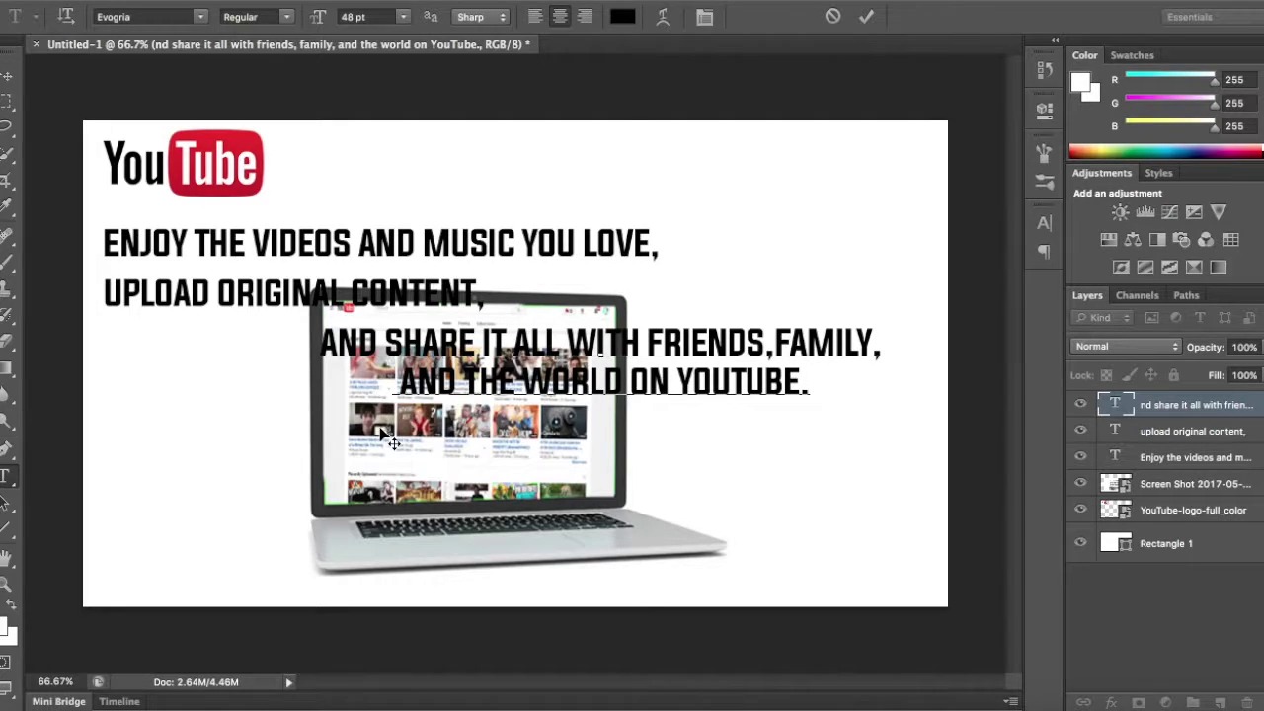
pyautogui.moveTo(393, 383); pyautogui.dragTo(816, 396)
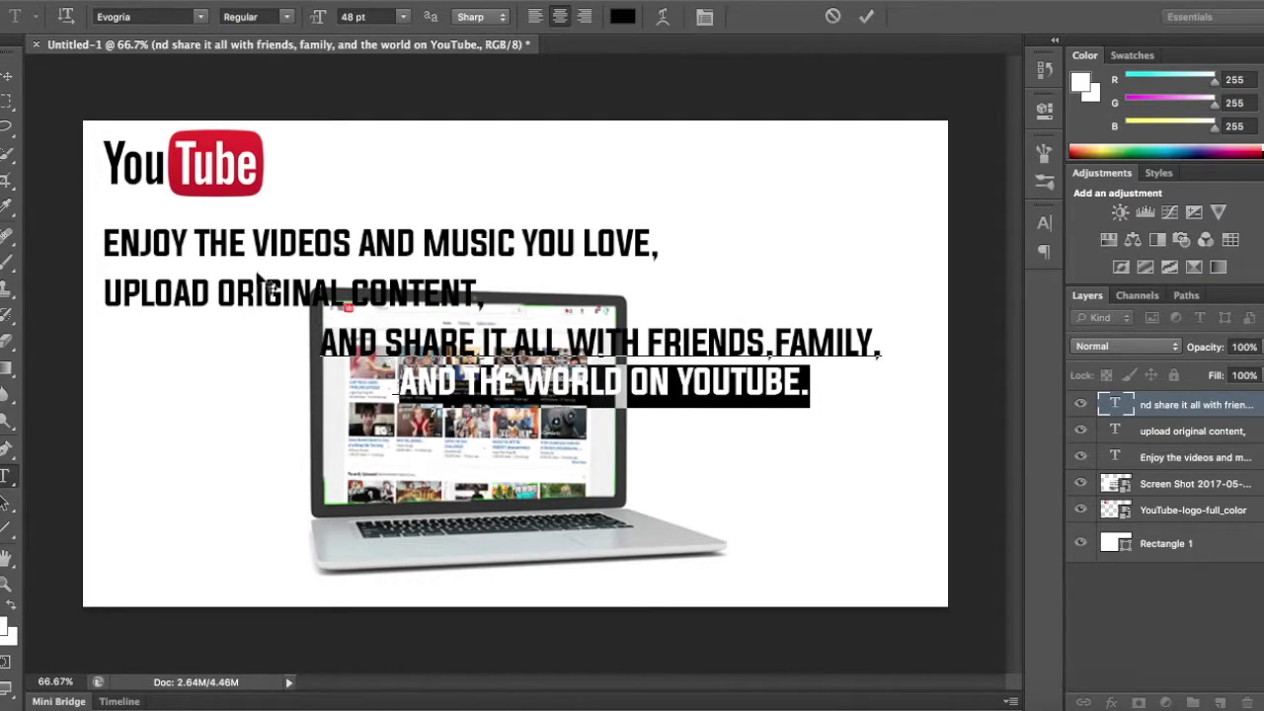
pyautogui.press('BackSpace')
# Align the AND SHARE line left under the other slogan lines.
pyautogui.click(8, 75)
pyautogui.moveTo(495, 454); pyautogui.dragTo(314, 454)
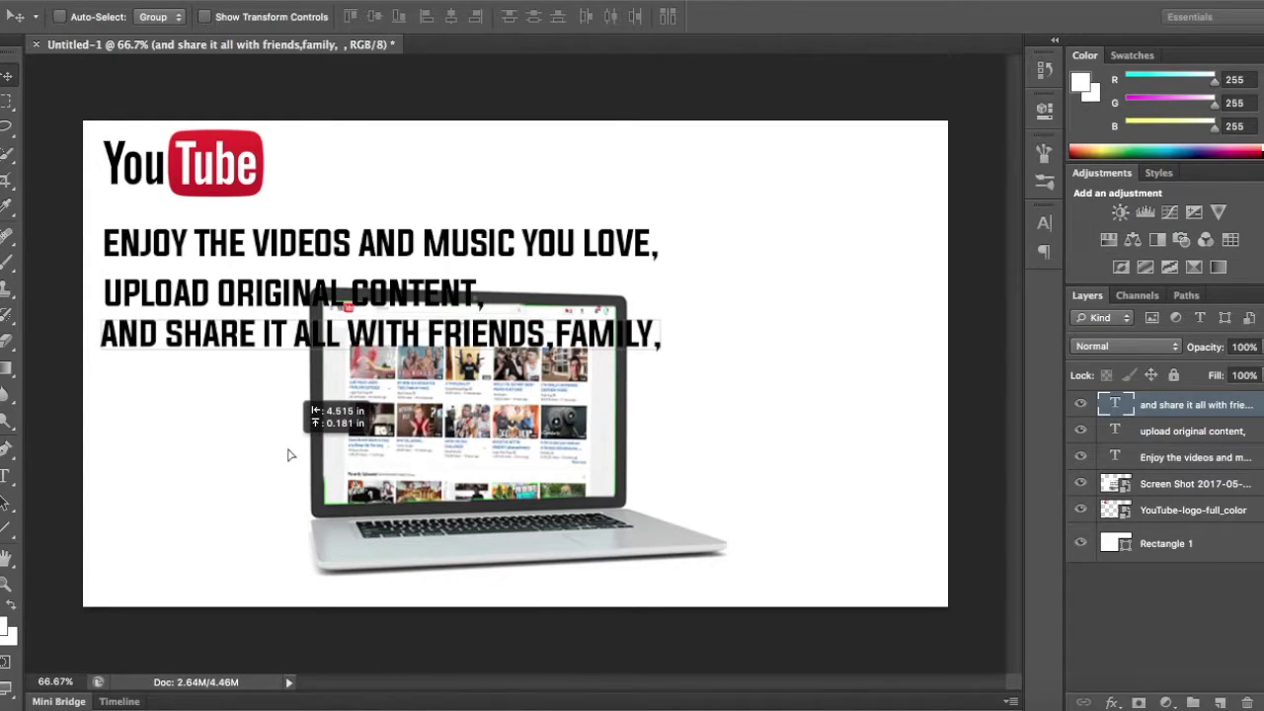
pyautogui.moveTo(313, 450); pyautogui.dragTo(287, 453)
pyautogui.hotkey('shift', 'Down')
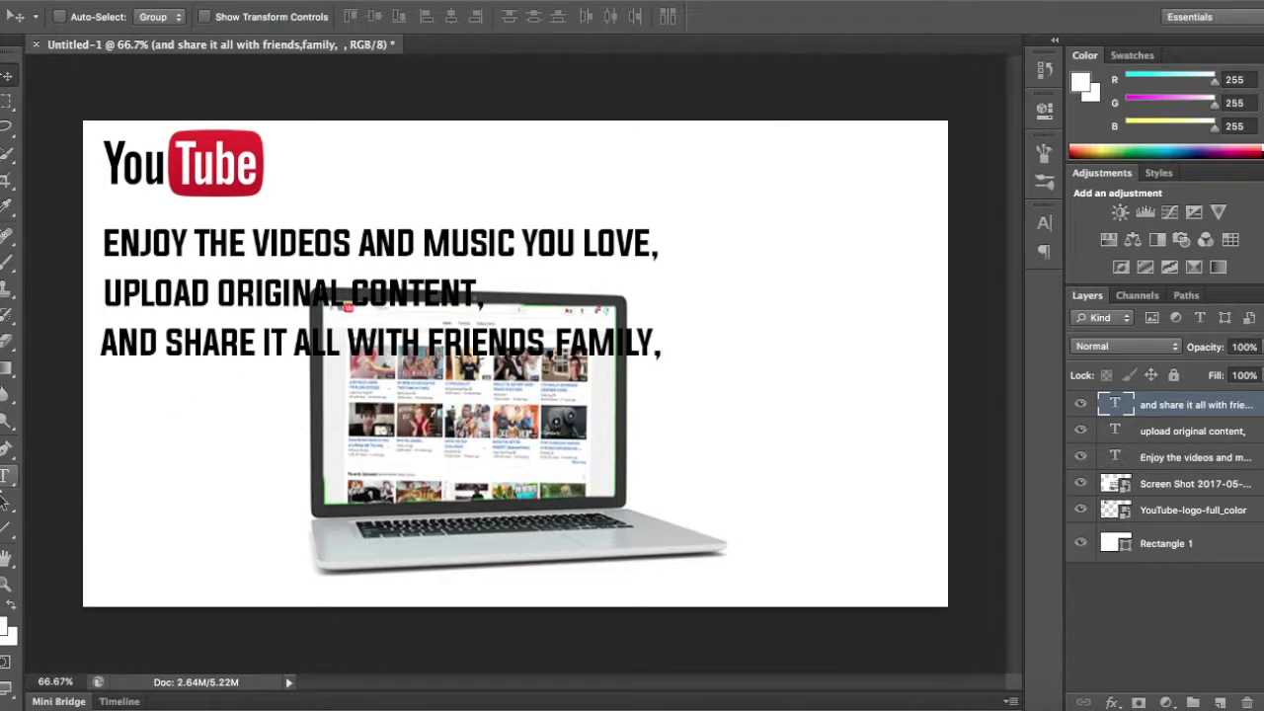
# Paste the copied sentence into a new text layer below the third line and select it.
pyautogui.click(6, 476)
pyautogui.click(134, 405)
pyautogui.hotkey('ctrl', 'v')
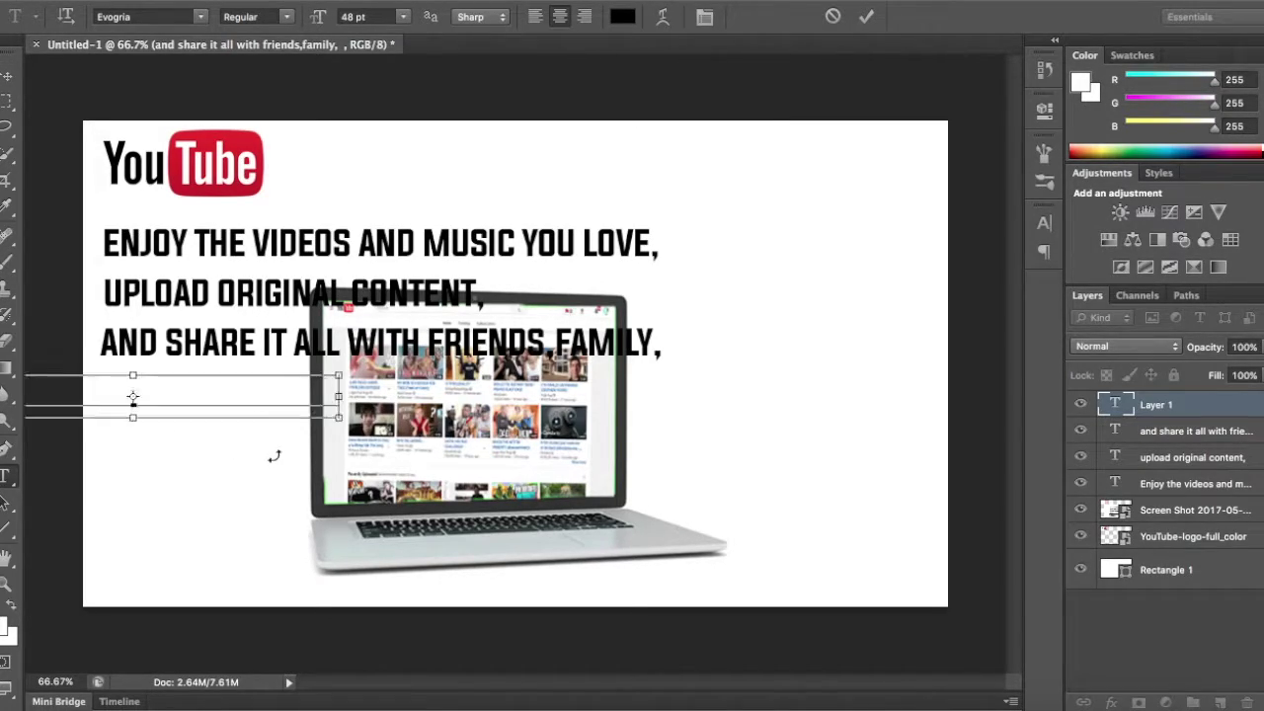
pyautogui.hotkey('ctrl', 'a')
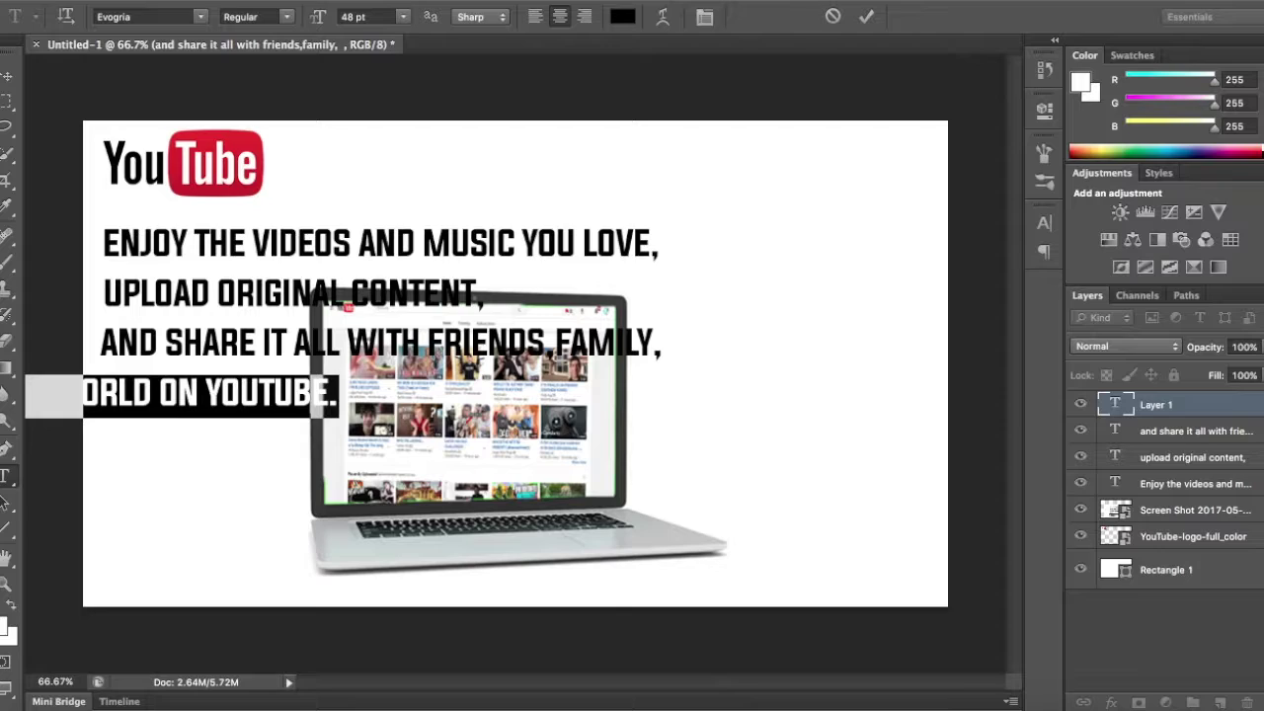
# Colour the fourth line red sampled from the YouTube logo and align it under the slogan.
pyautogui.click(628, 20)
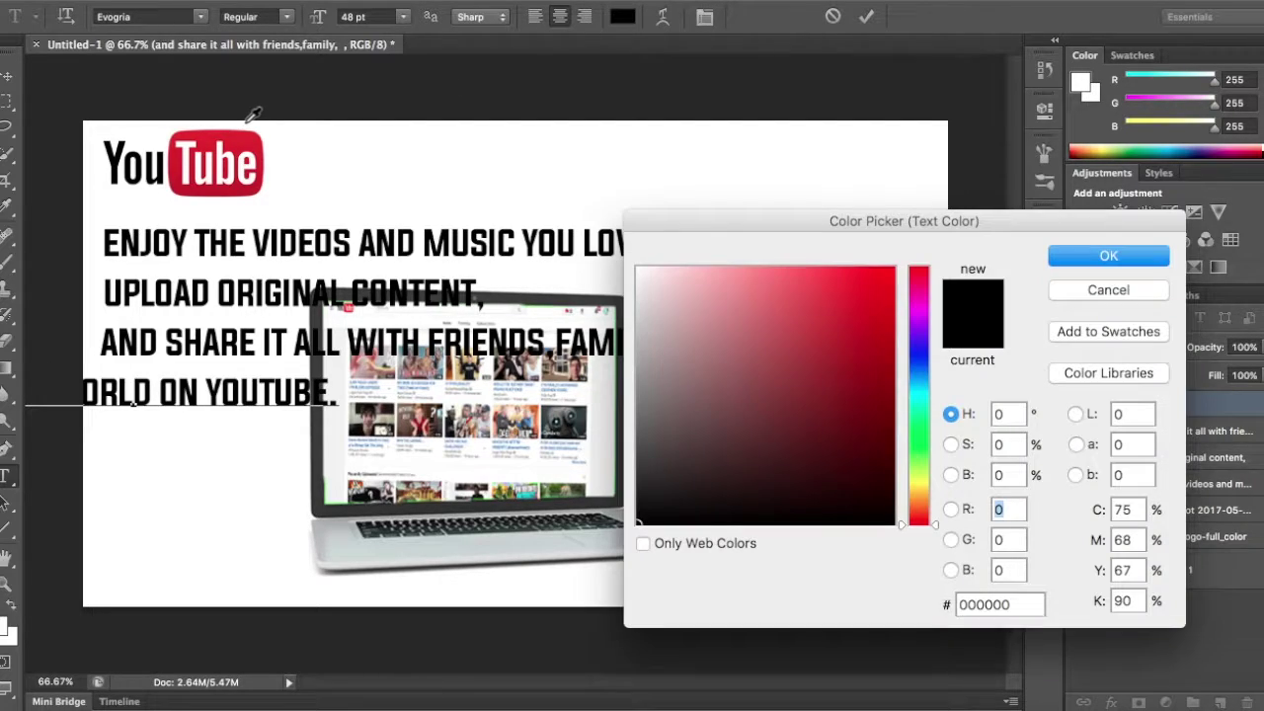
pyautogui.click(247, 144)
pyautogui.press('Return')
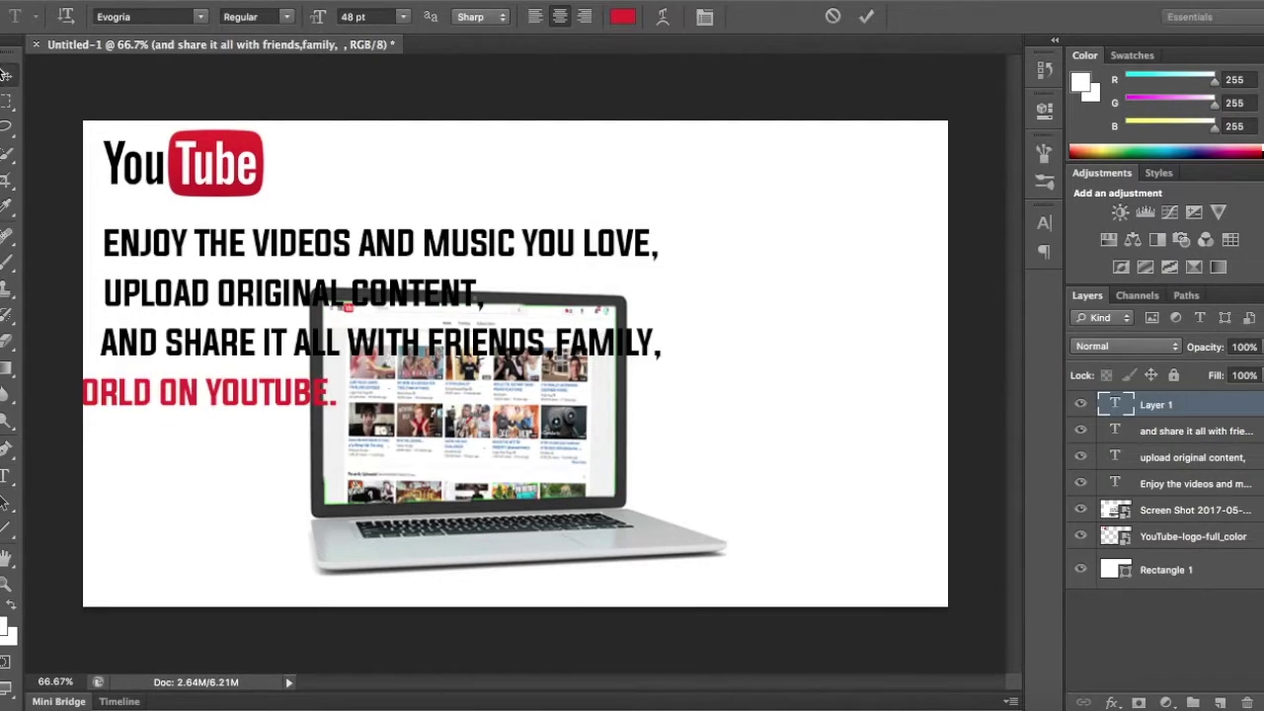
pyautogui.hotkey('ctrl', 'Return')
pyautogui.moveTo(353, 428); pyautogui.dragTo(529, 422)
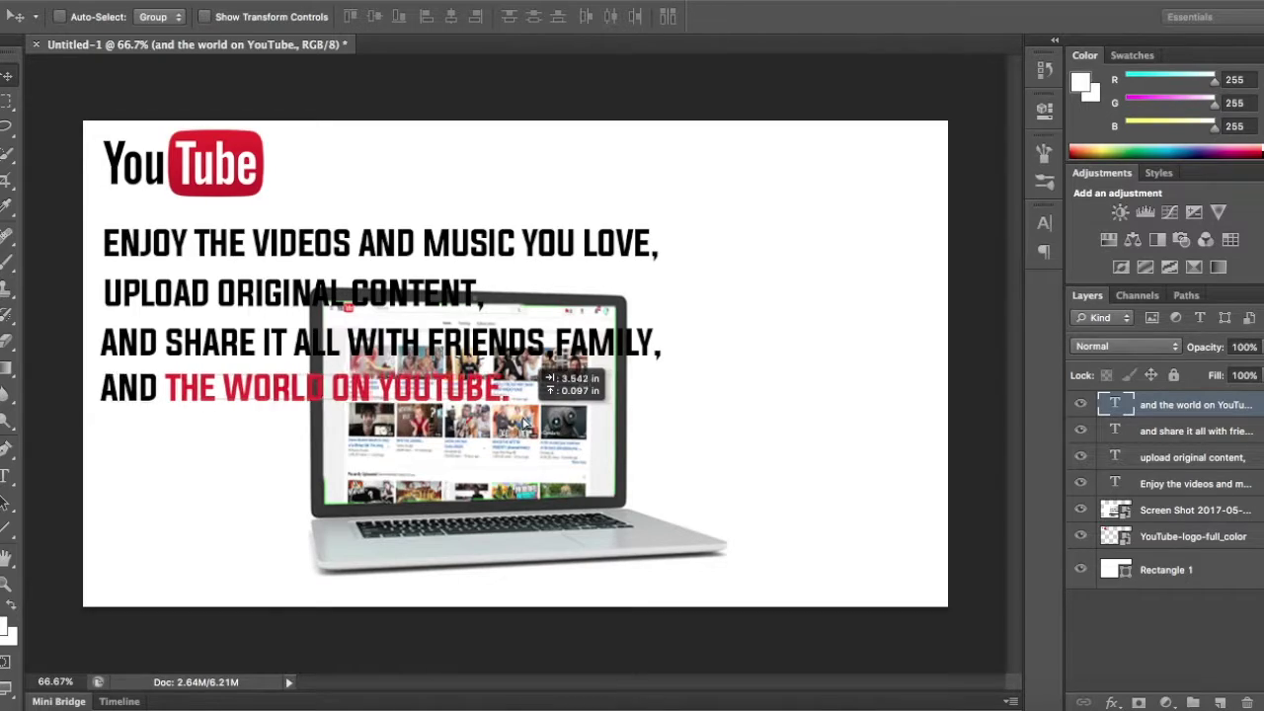
pyautogui.moveTo(528, 422); pyautogui.dragTo(520, 423)
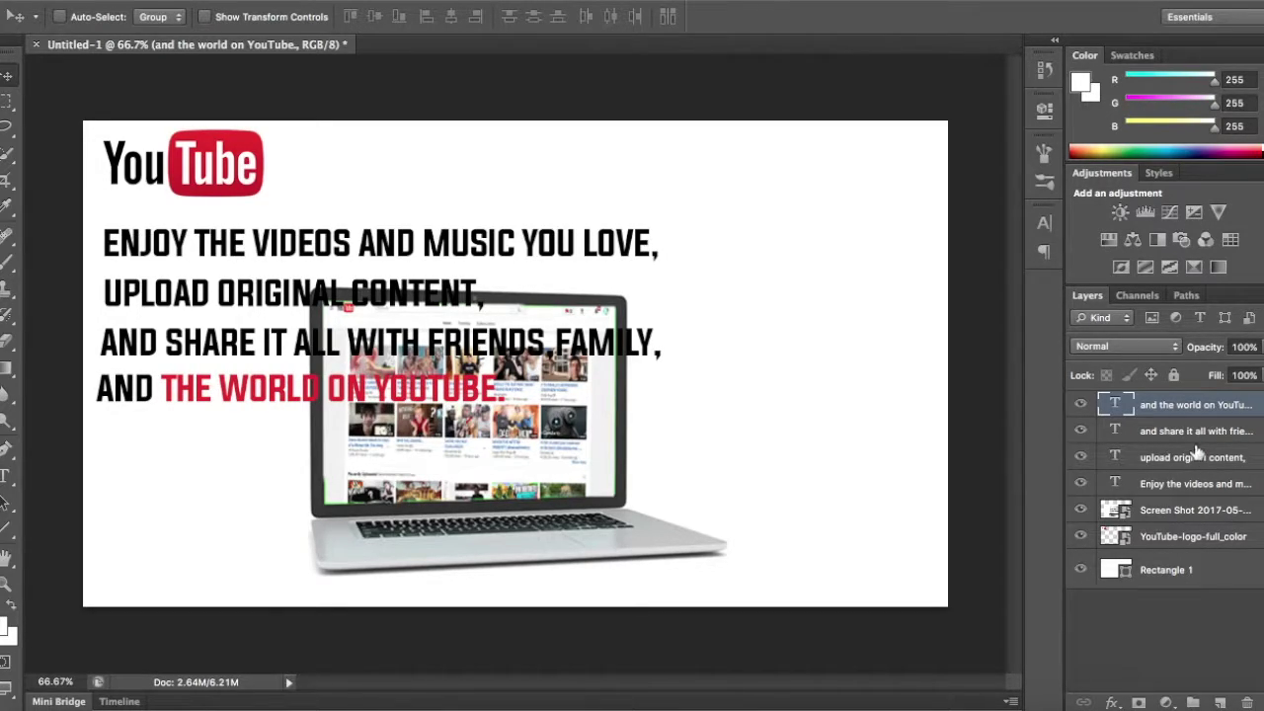
# Convert the slogan text layers into one smart object and move the laptop mockup right.
pyautogui.keyDown('shift'); pyautogui.click(1184, 481); pyautogui.keyUp('shift')
pyautogui.rightClick(1185, 479)
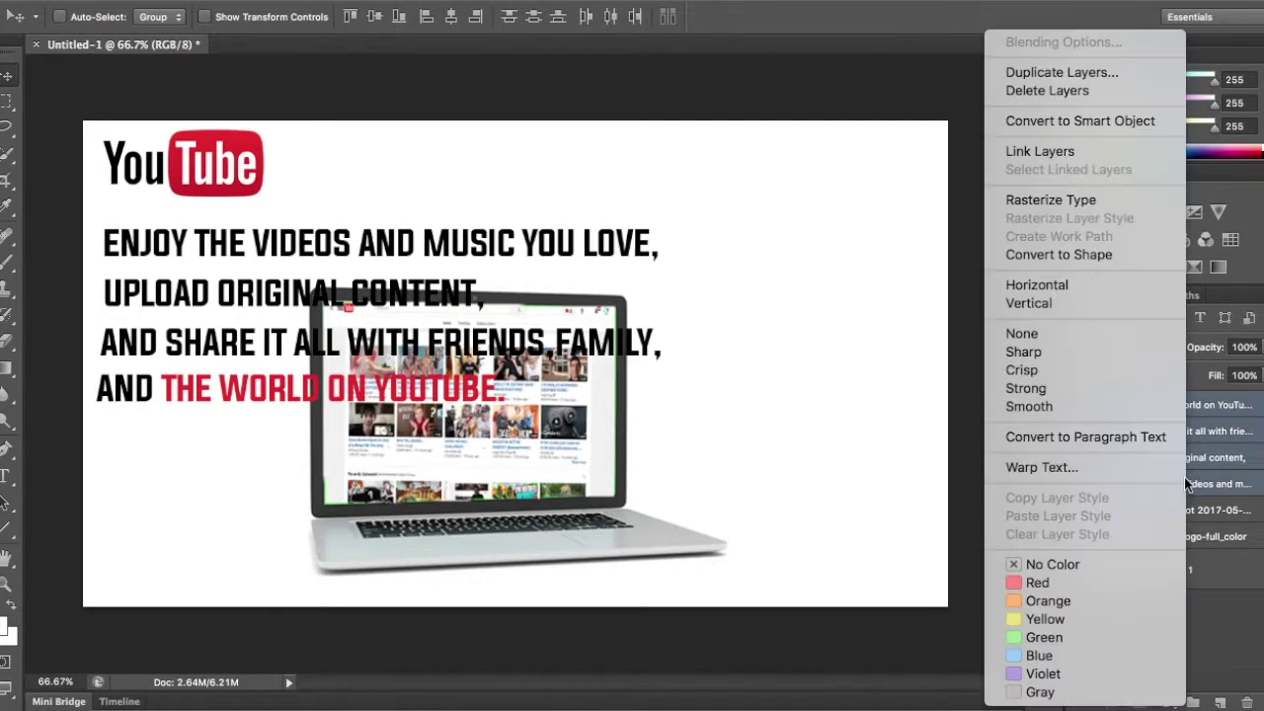
pyautogui.click(1121, 121)
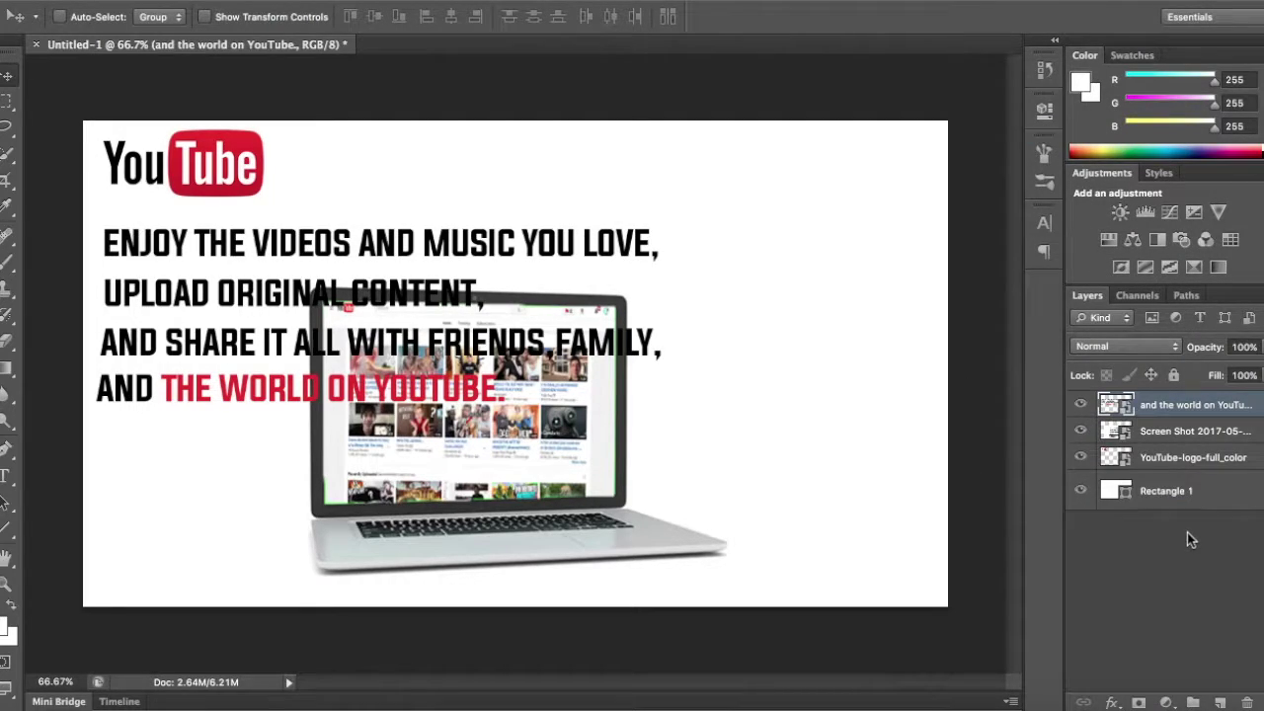
pyautogui.click(1186, 532)
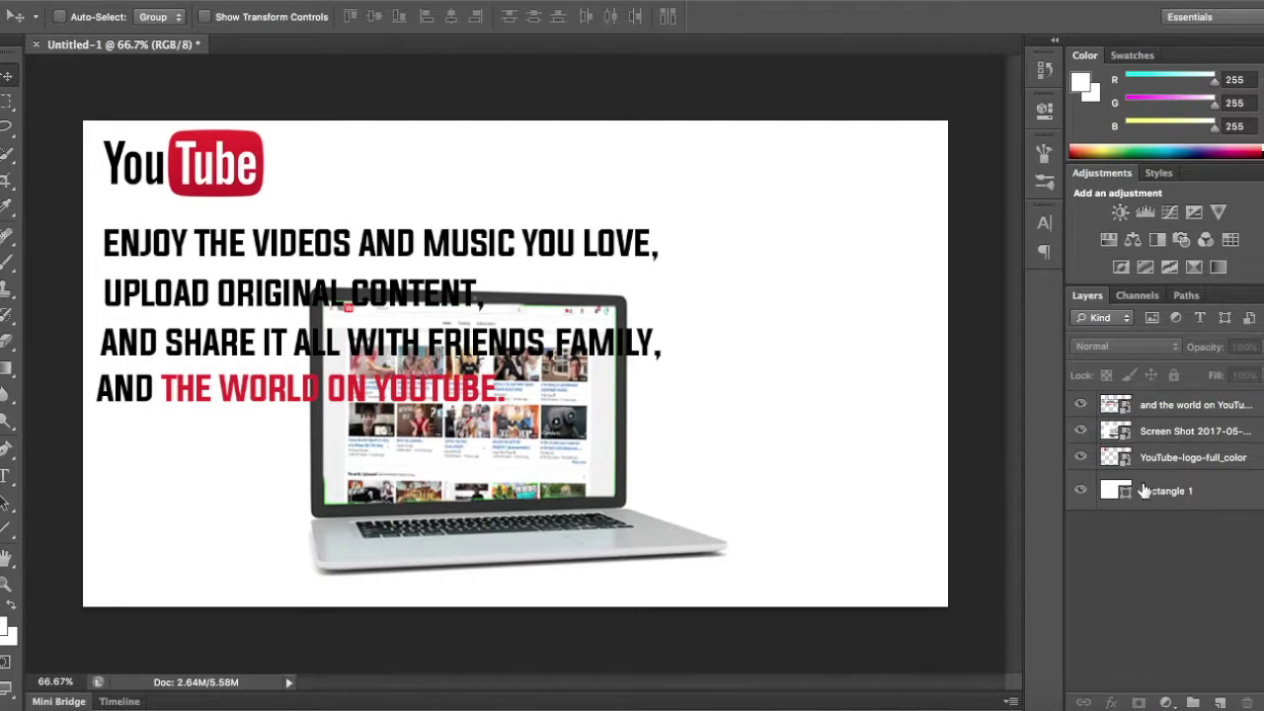
pyautogui.click(1185, 440)
pyautogui.moveTo(515, 484)
pyautogui.mouseDown()
pyautogui.moveTo(761, 493)
pyautogui.moveTo(711, 494)
pyautogui.mouseUp()
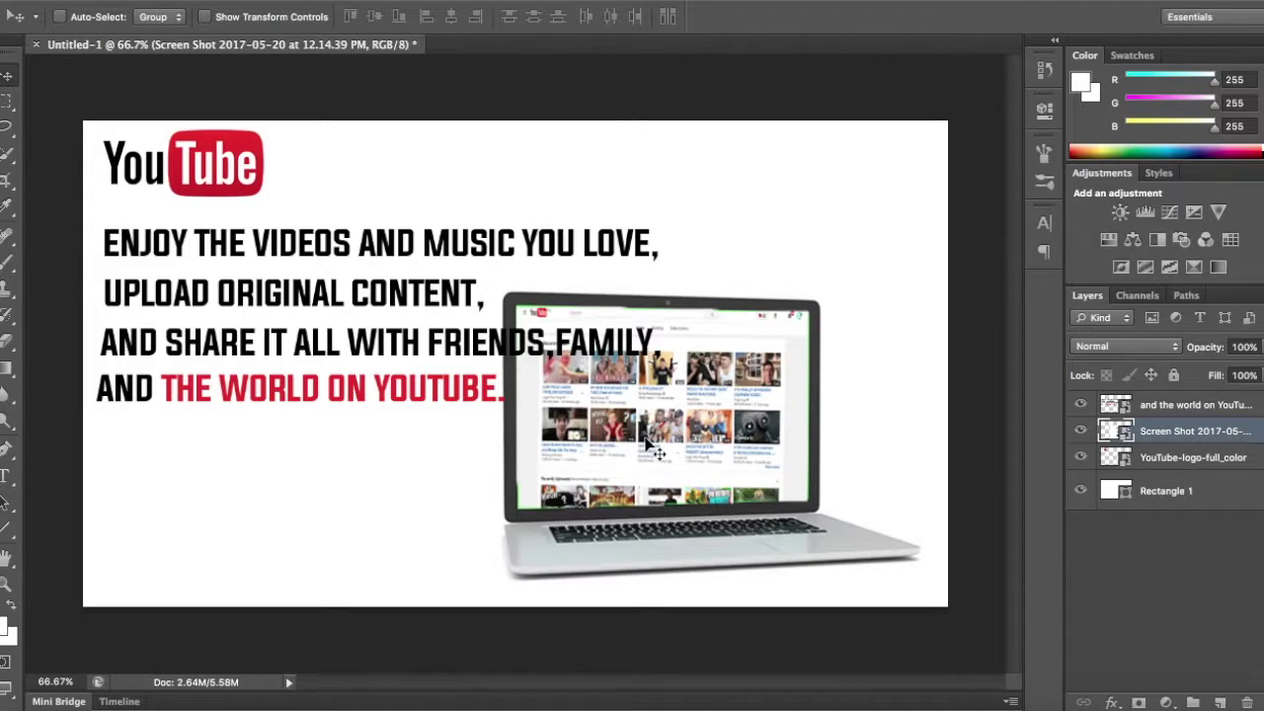
# Scale the laptop mockup down with Ctrl+T and nudge it left and down.
pyautogui.hotkey('ctrl', 't')
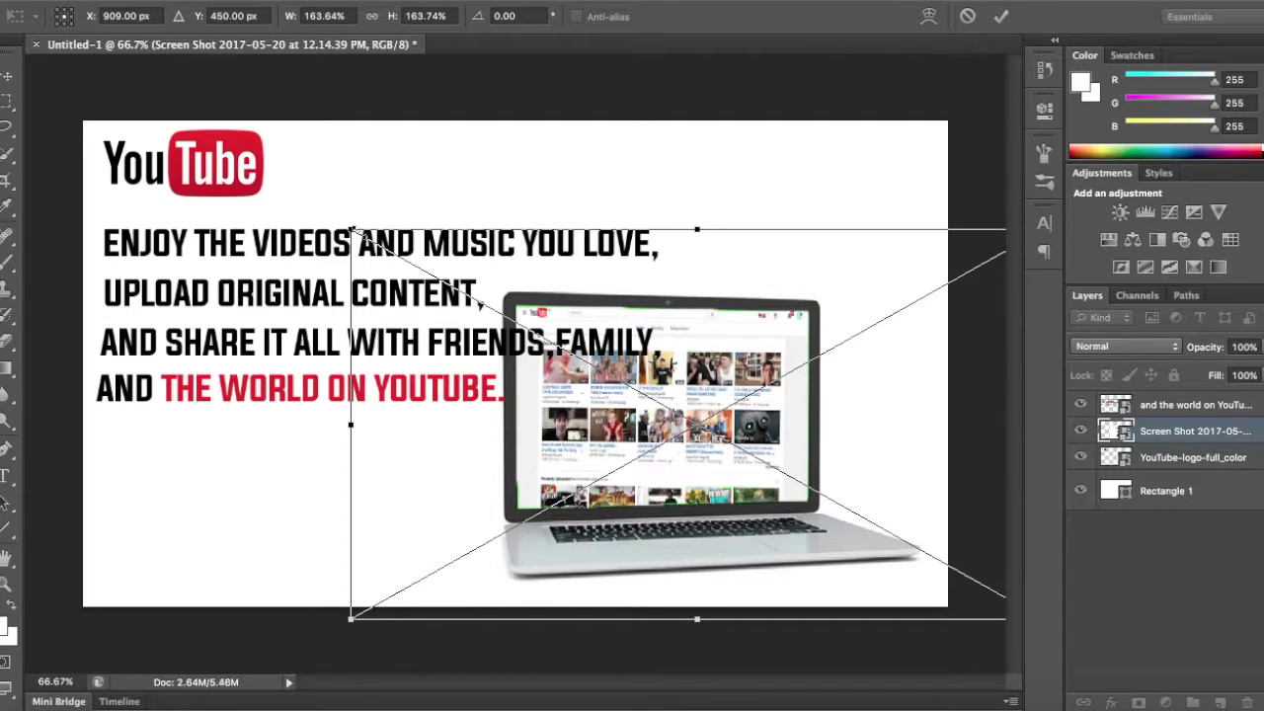
pyautogui.moveTo(351, 229); pyautogui.dragTo(555, 310)
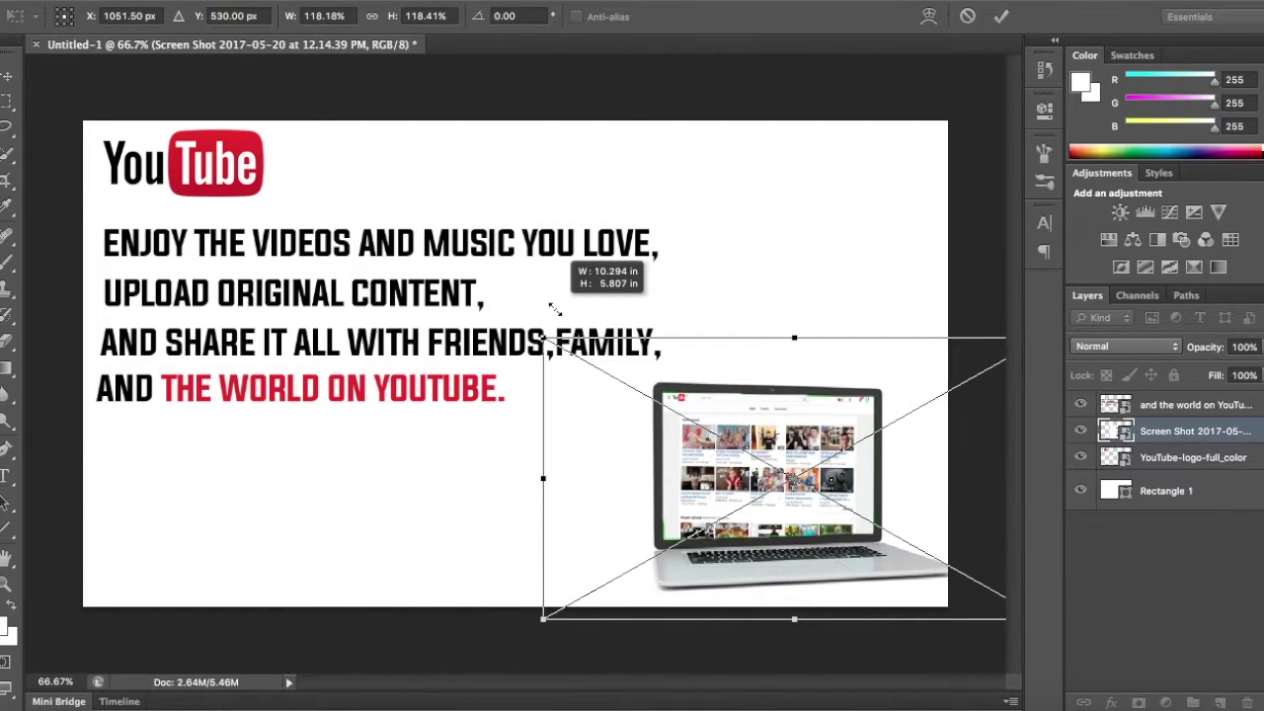
pyautogui.press('Return')
pyautogui.hotkey('shift', 'Left')
pyautogui.hotkey('shift', 'Left')
pyautogui.hotkey('shift', 'Left')
pyautogui.hotkey('shift', 'Left')
pyautogui.hotkey('shift', 'Left')
pyautogui.hotkey('shift', 'Left')
pyautogui.hotkey('shift', 'Left')
pyautogui.hotkey('shift', 'Left')
pyautogui.hotkey('shift', 'Left')
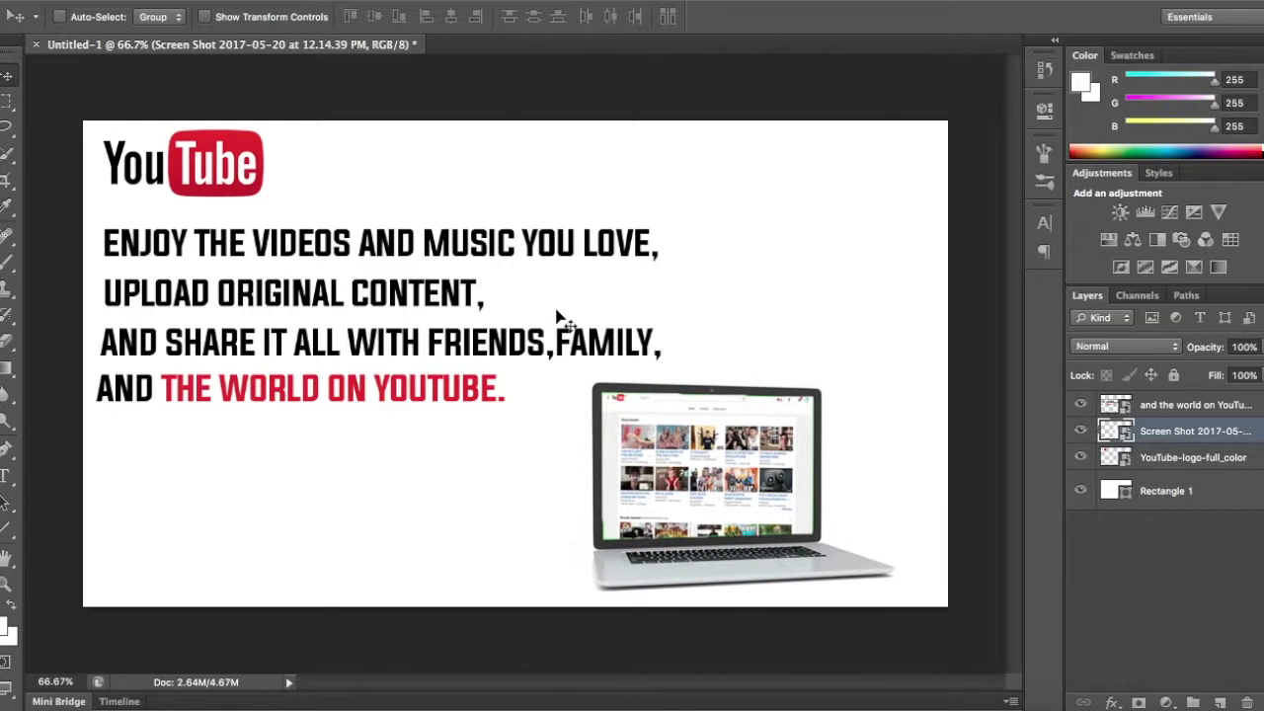
pyautogui.hotkey('shift', 'Left')
pyautogui.hotkey('shift', 'Down')
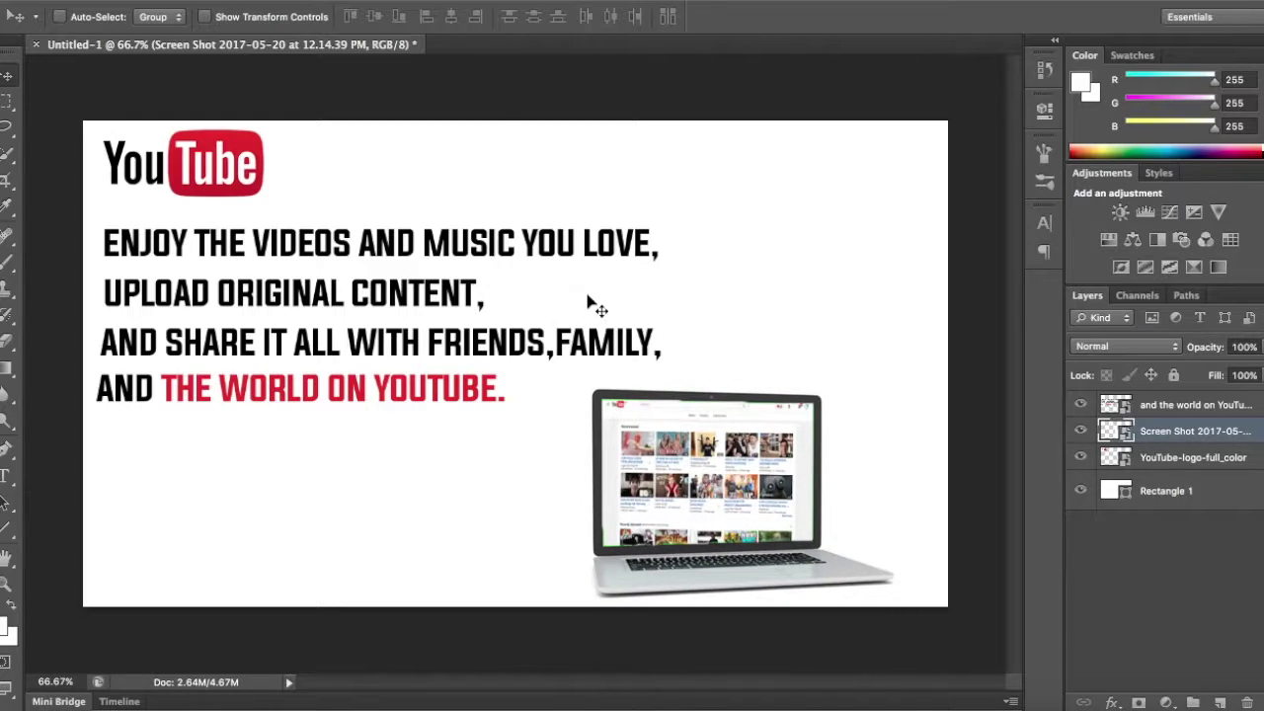
# Move the YouTube logo to the top-right corner and reposition the slogan block higher.
pyautogui.click(1185, 457)
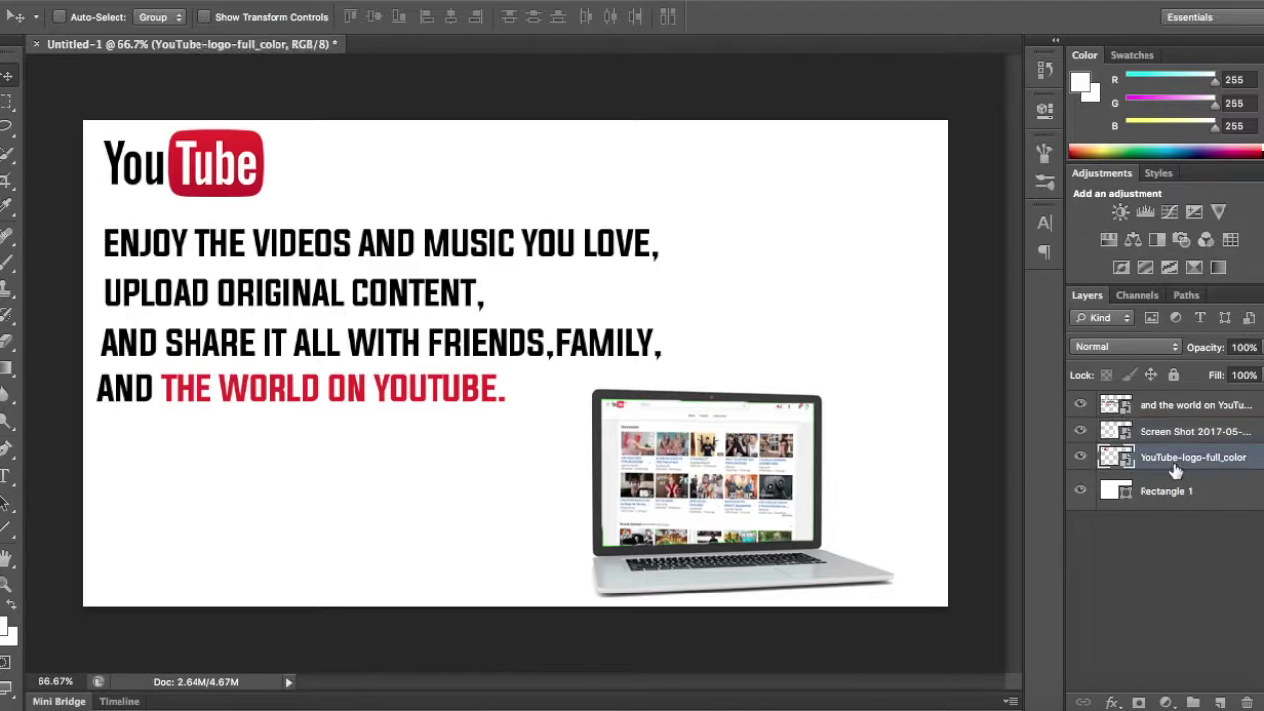
pyautogui.moveTo(232, 374); pyautogui.dragTo(899, 367)
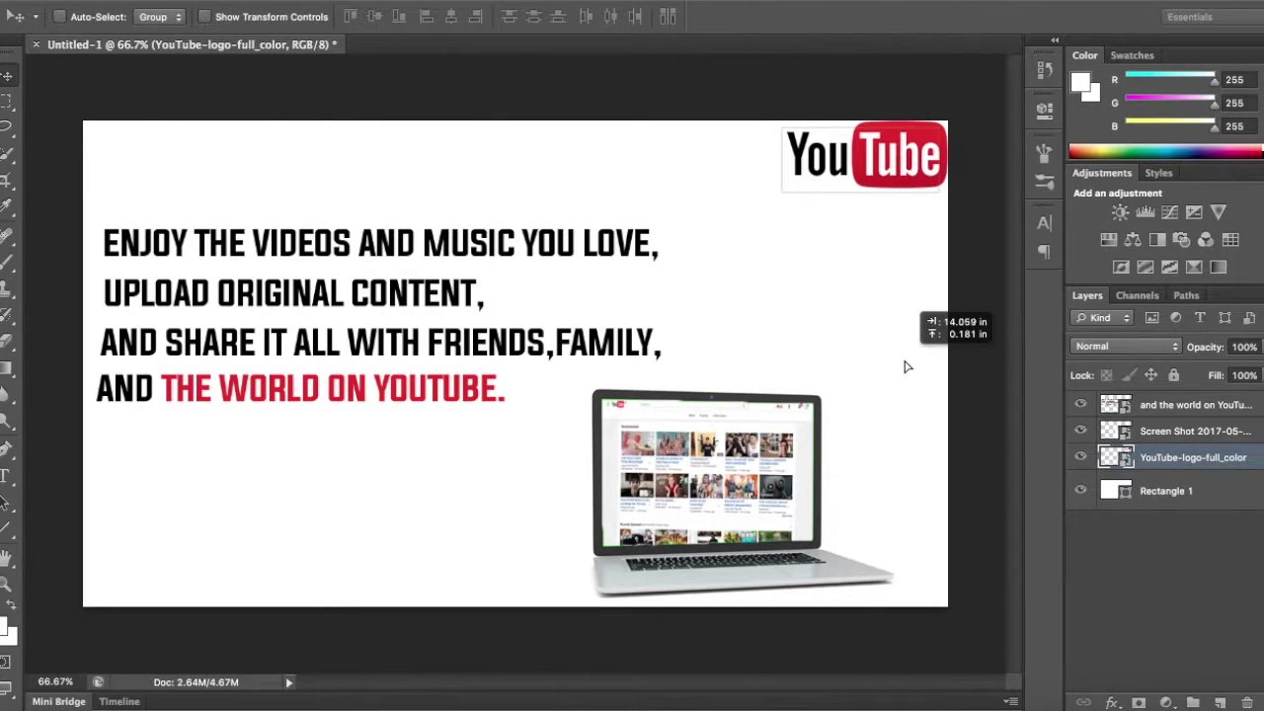
pyautogui.moveTo(899, 367); pyautogui.dragTo(897, 369)
pyautogui.click(1197, 410)
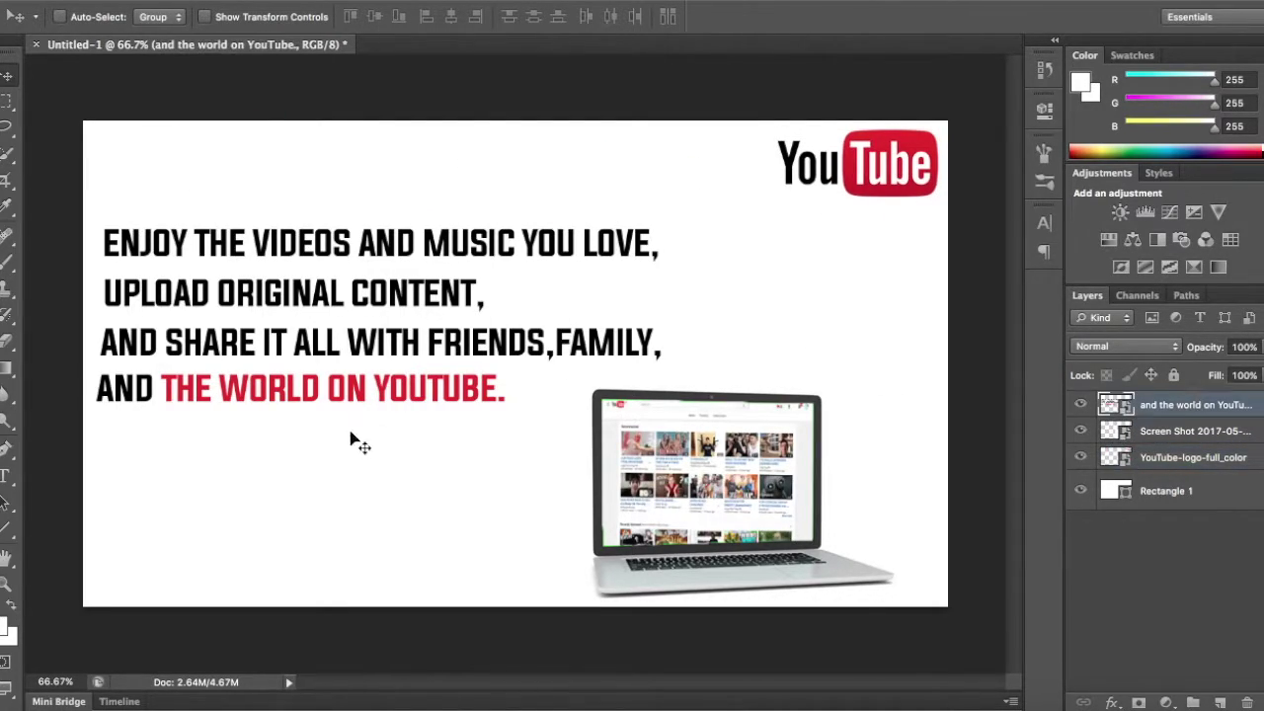
pyautogui.moveTo(353, 440); pyautogui.dragTo(347, 347)
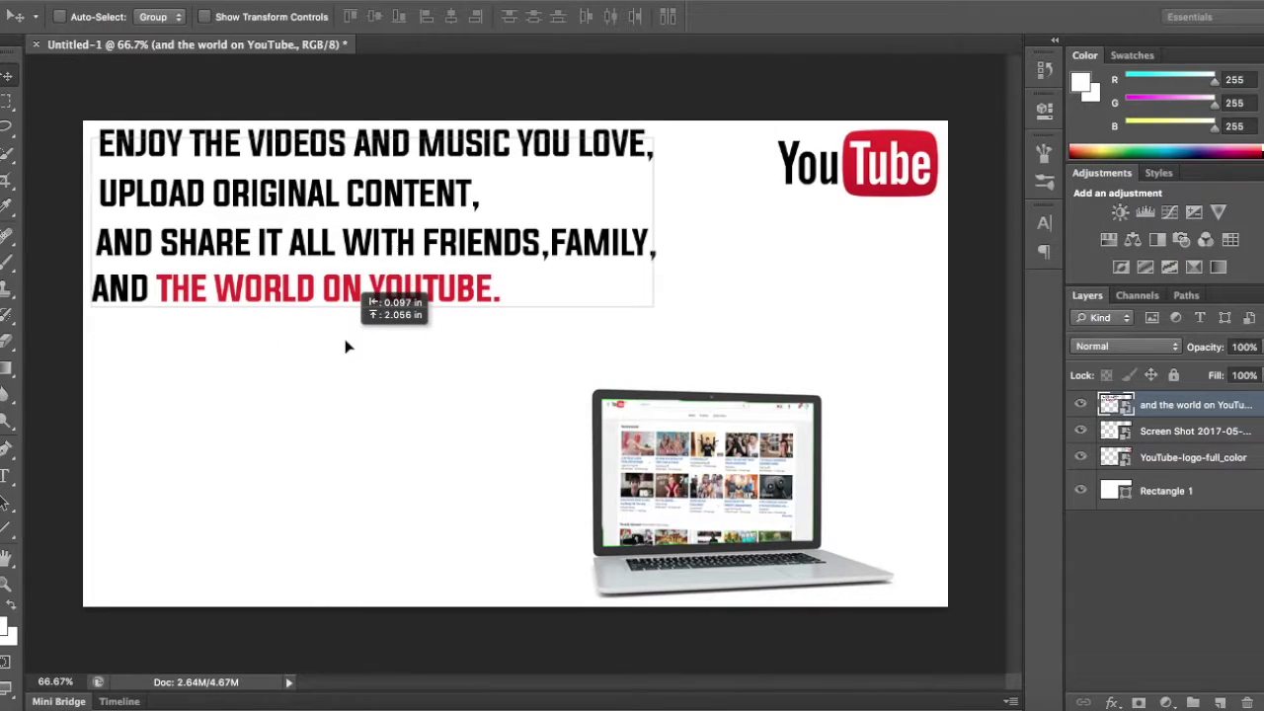
pyautogui.moveTo(346, 346); pyautogui.dragTo(347, 355)
# Nudge the logo slightly up and shift the laptop mockup a little right.
pyautogui.click(1232, 457)
pyautogui.hotkey('ctrl', 't')
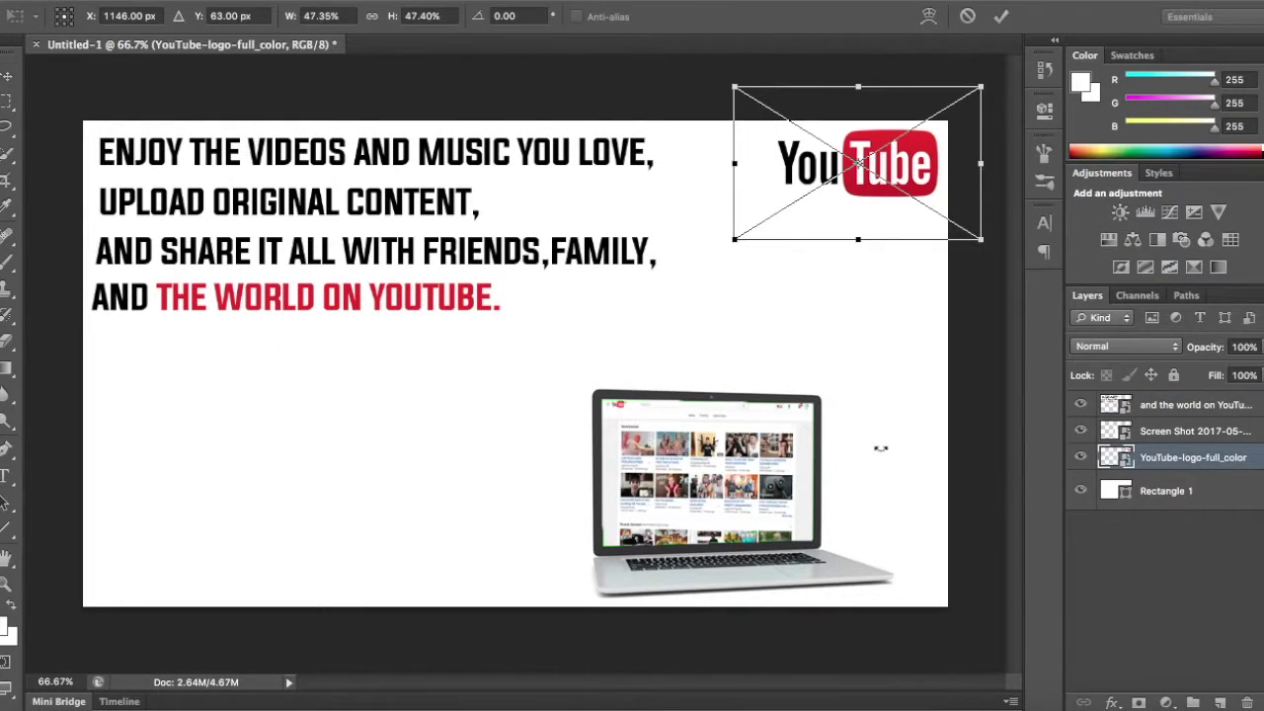
pyautogui.press('Return')
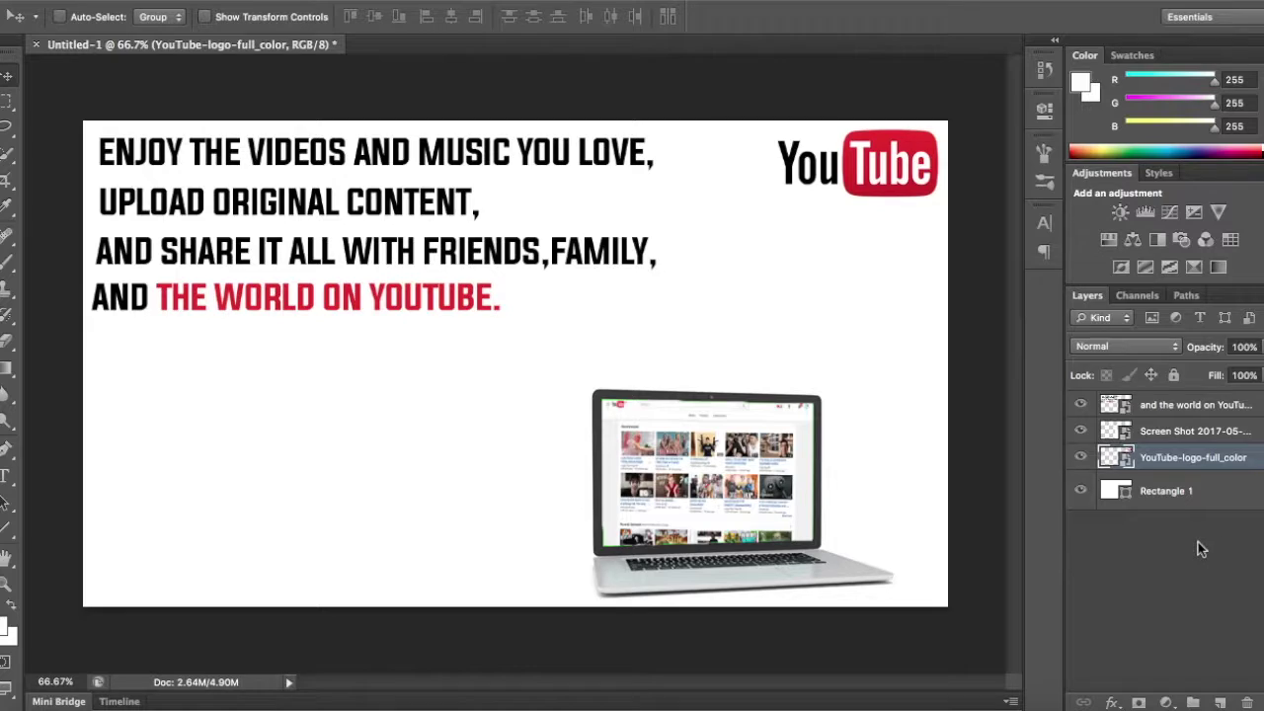
pyautogui.click(1201, 549)
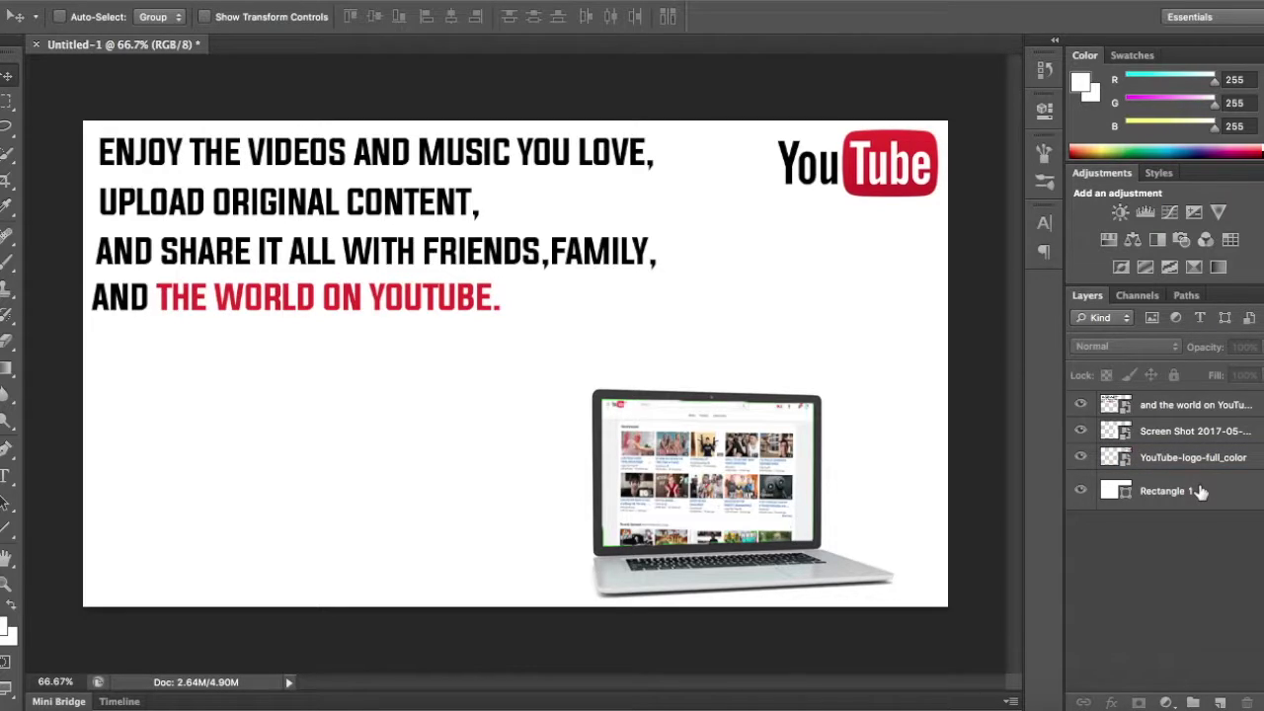
pyautogui.click(1172, 460)
pyautogui.moveTo(869, 519); pyautogui.dragTo(868, 510)
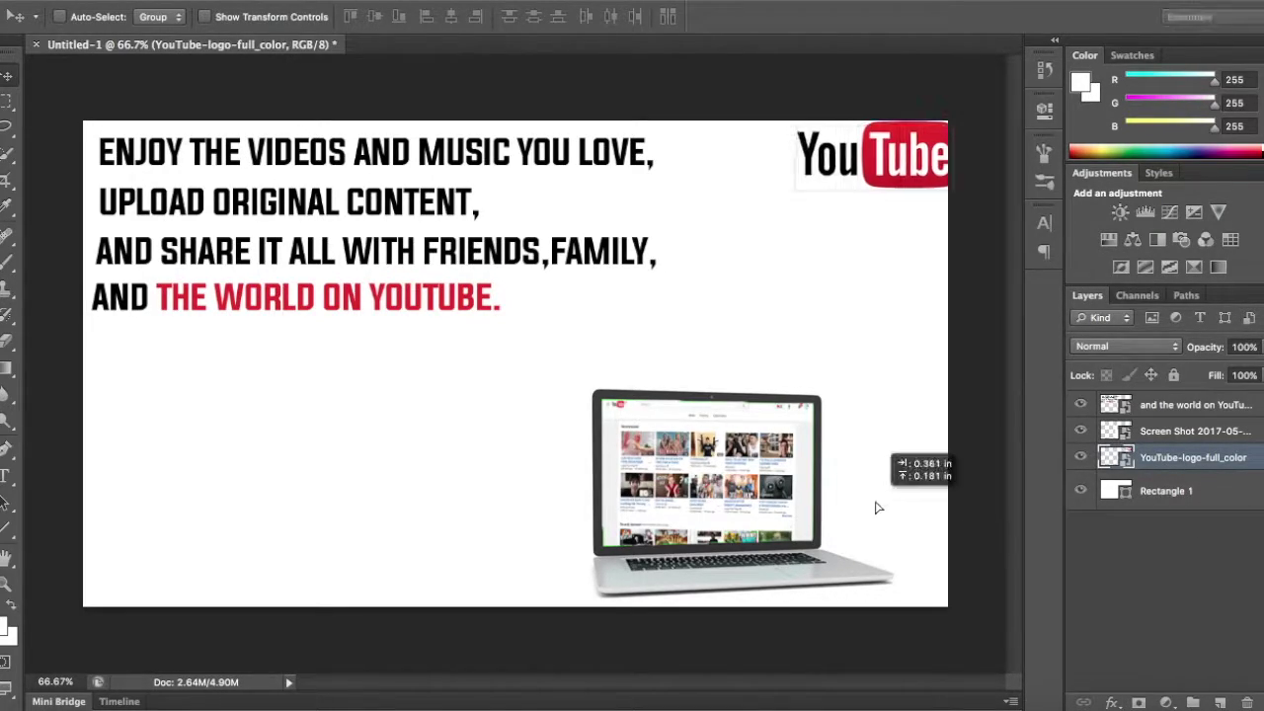
pyautogui.click(1182, 432)
pyautogui.moveTo(787, 447); pyautogui.dragTo(831, 446)
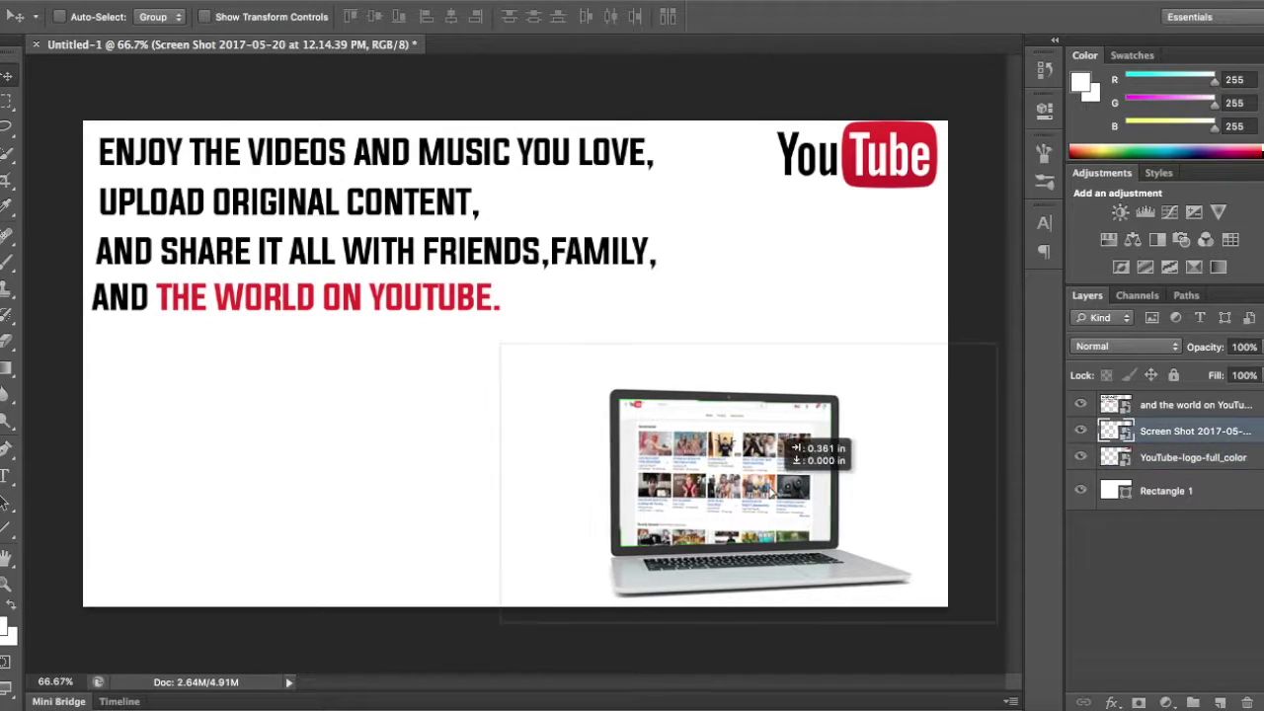
pyautogui.click(1176, 583)
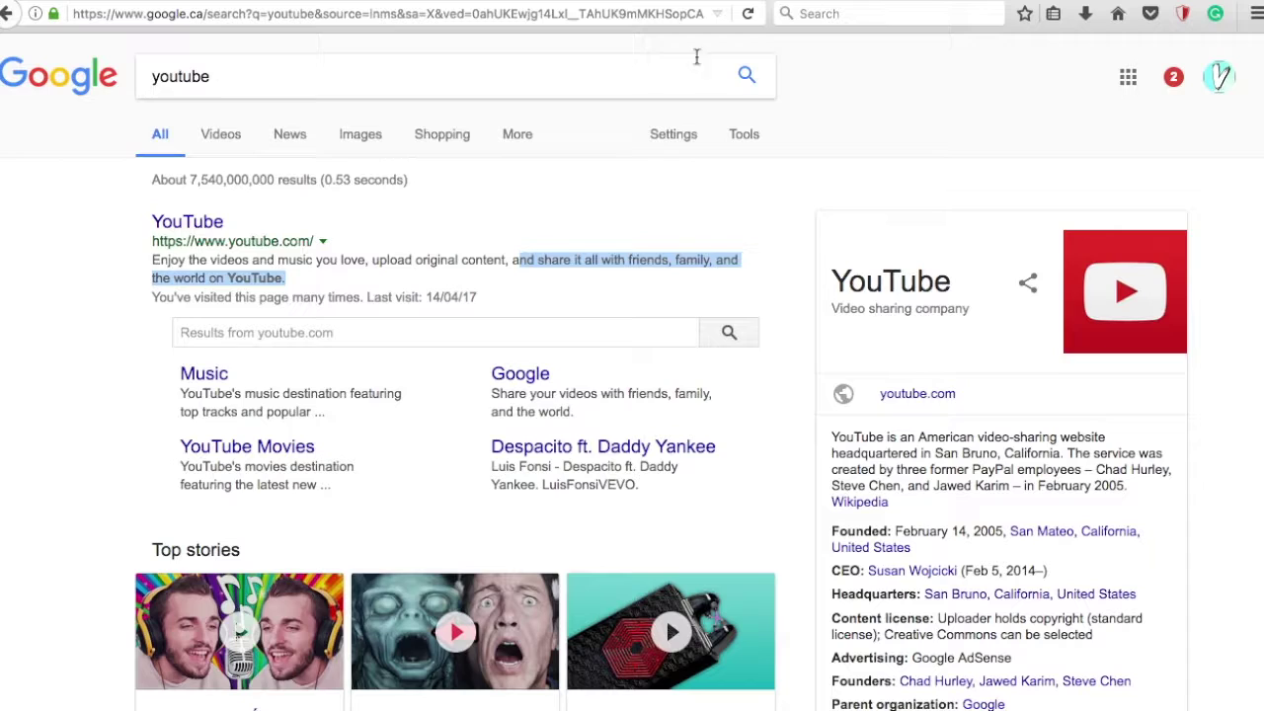
# Clear the Google search query and go to YouTube's video upload page.
pyautogui.moveTo(696, 57); pyautogui.dragTo(101, 49)
pyautogui.press('BackSpace')
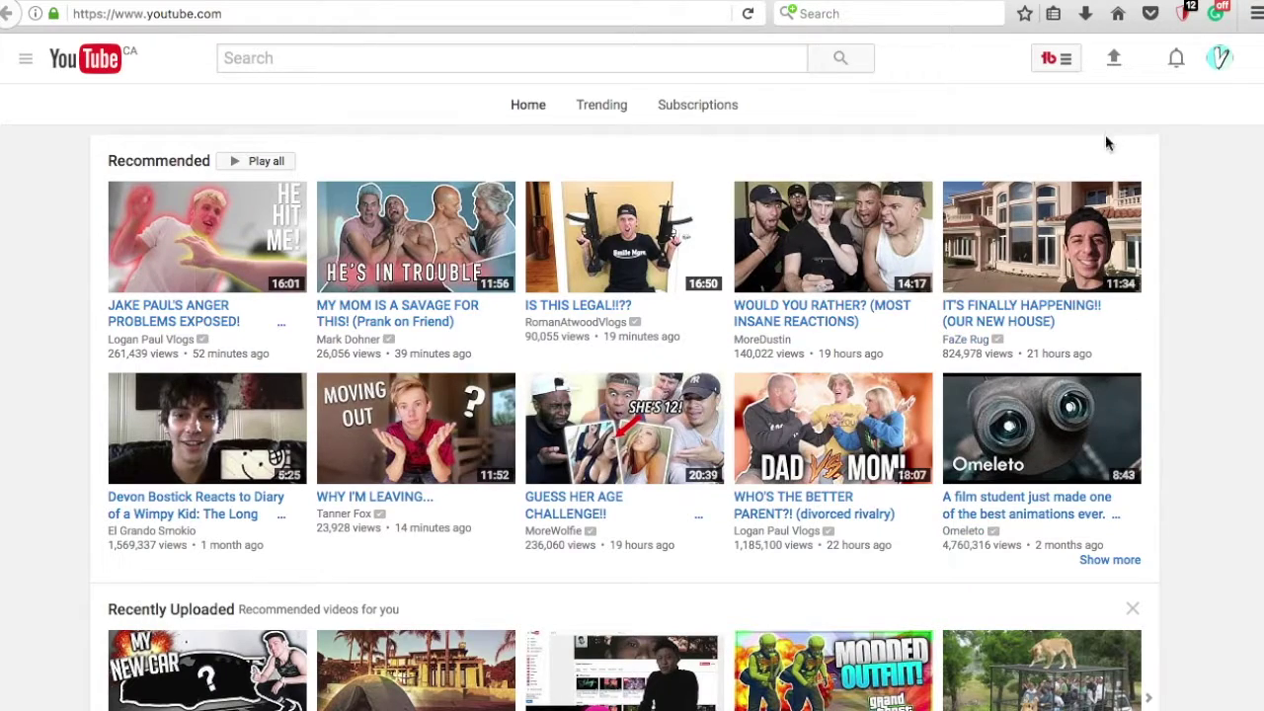
pyautogui.click(1115, 65)
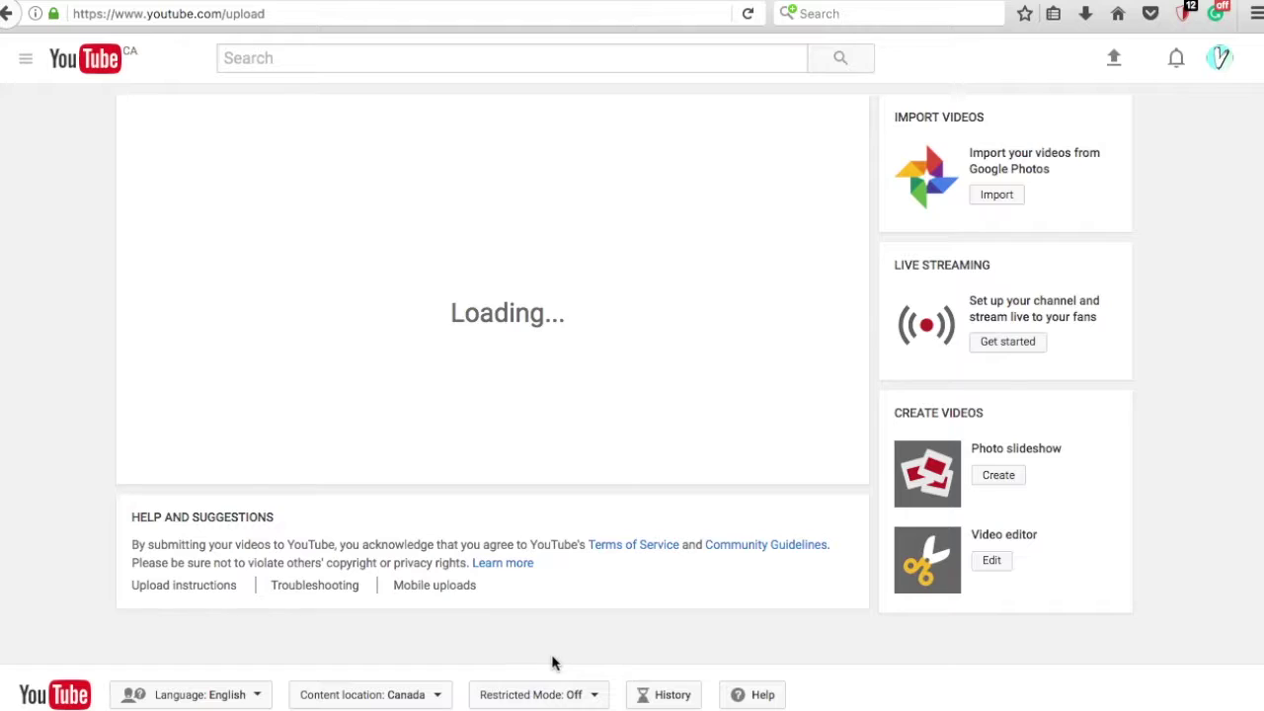
# Capture a region screenshot of the upload area with Cmd+Shift+4.
pyautogui.press('super+shift+4')
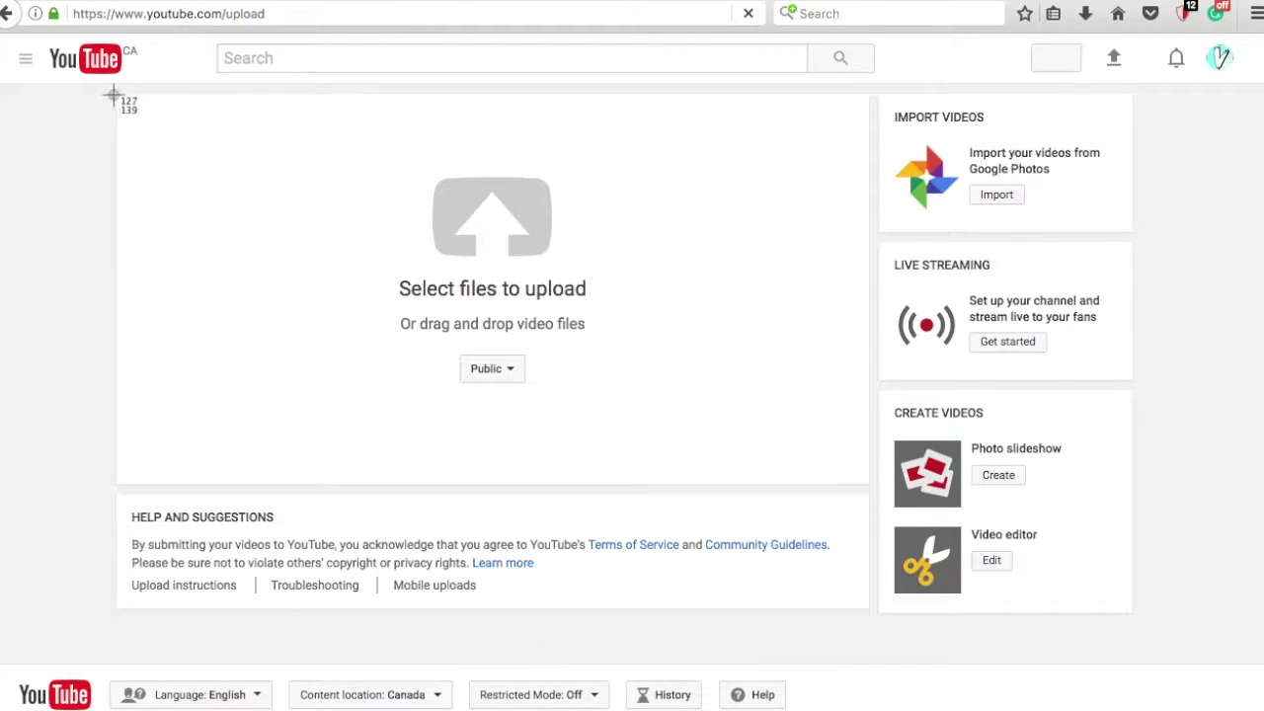
pyautogui.moveTo(112, 92); pyautogui.dragTo(1147, 635)
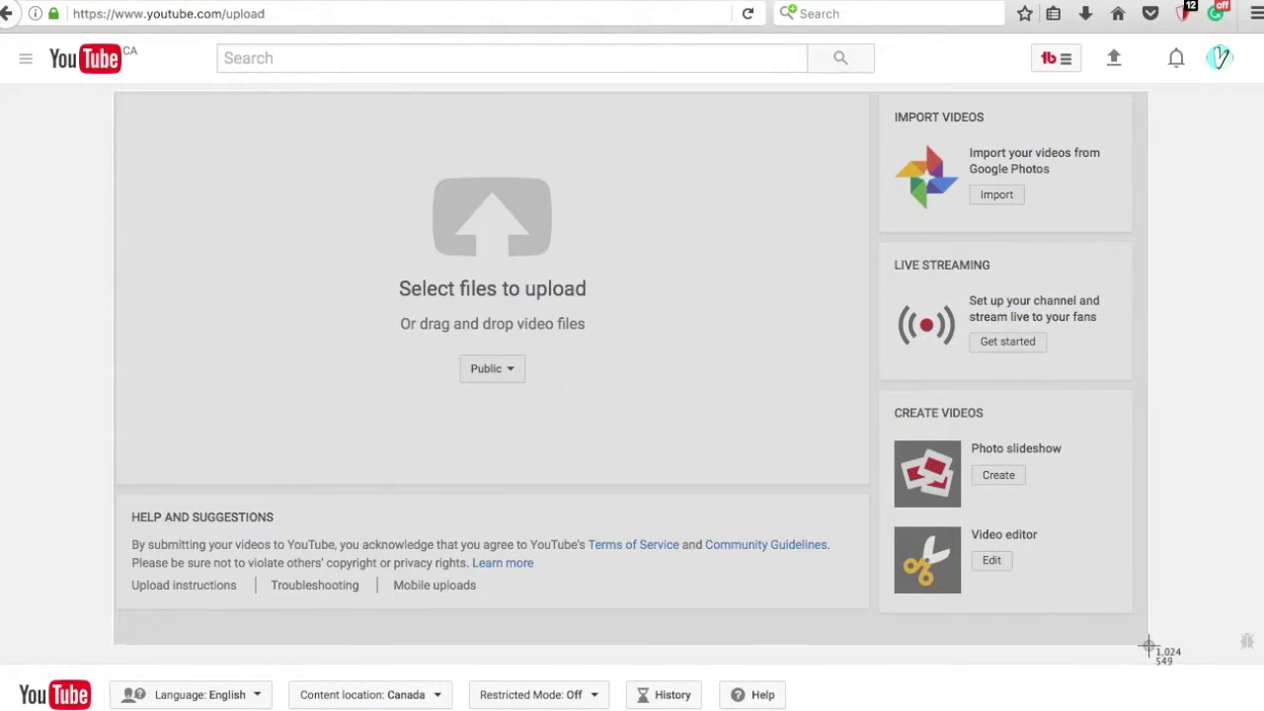
pyautogui.moveTo(1148, 635); pyautogui.dragTo(1142, 629)
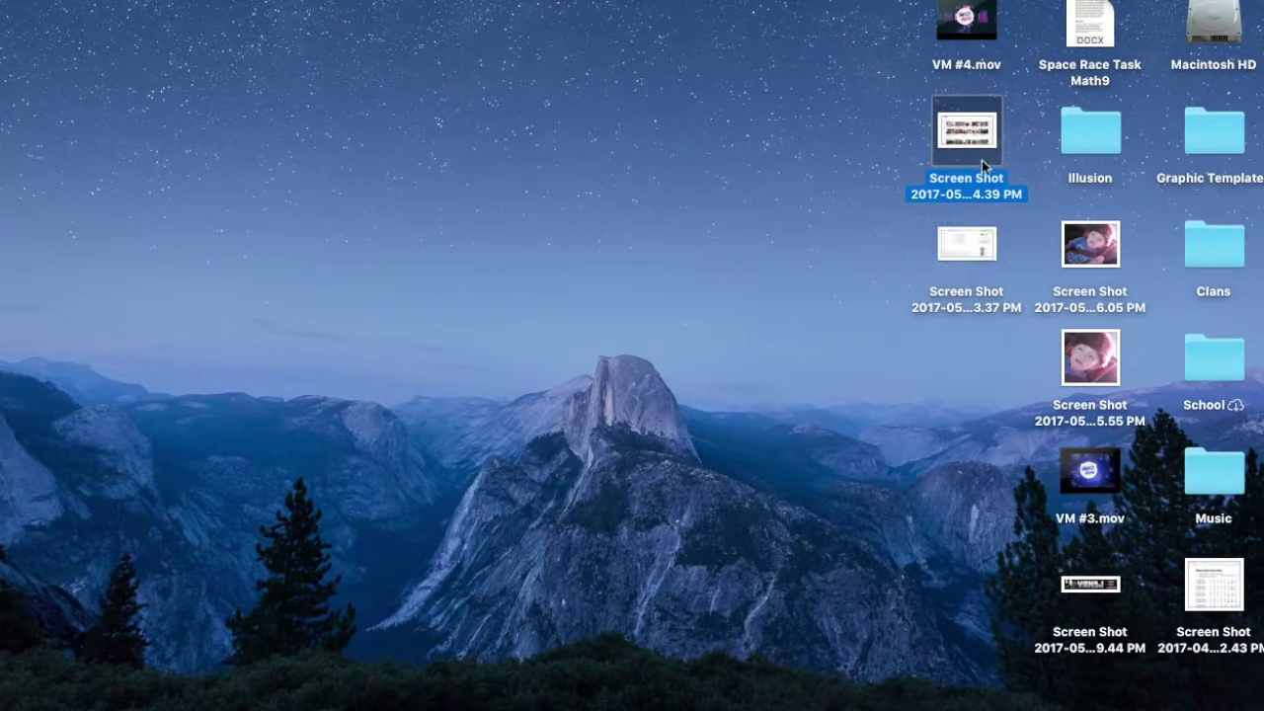
# Place the upload-page screenshot, shrink it, and position it lower left beneath the slogan.
pyautogui.moveTo(962, 248); pyautogui.dragTo(839, 414)
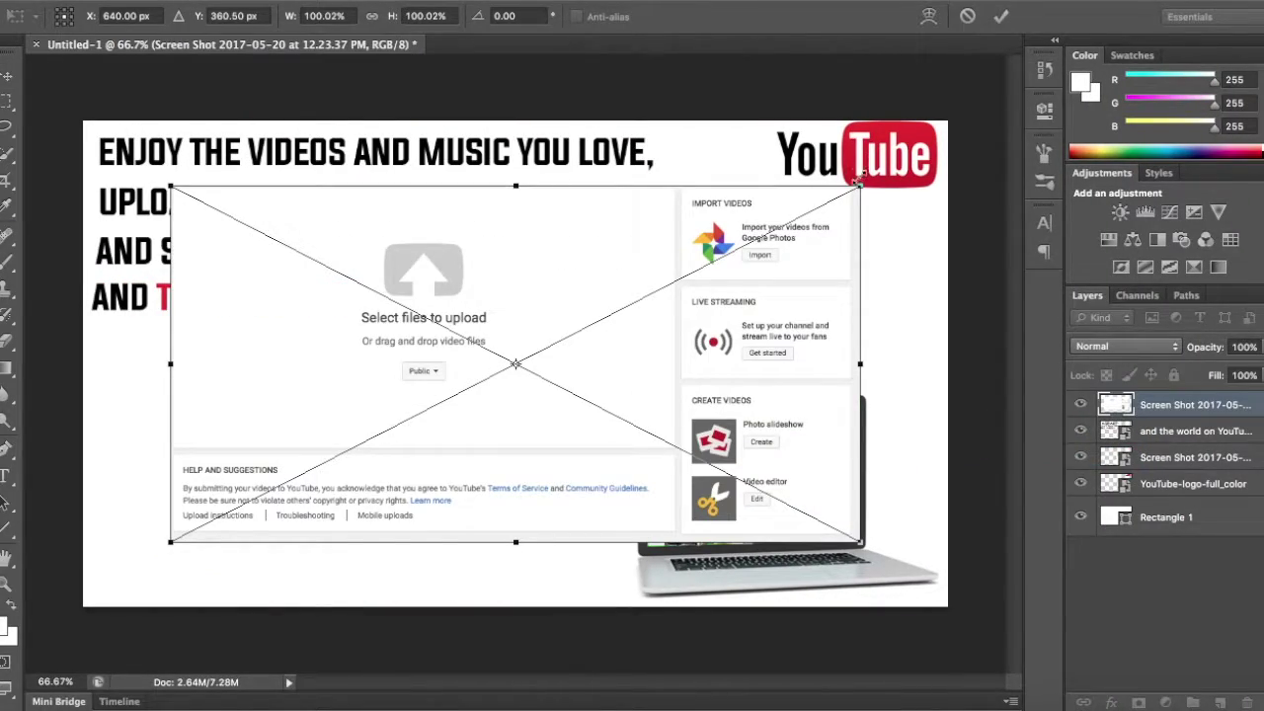
pyautogui.moveTo(859, 182); pyautogui.dragTo(445, 462)
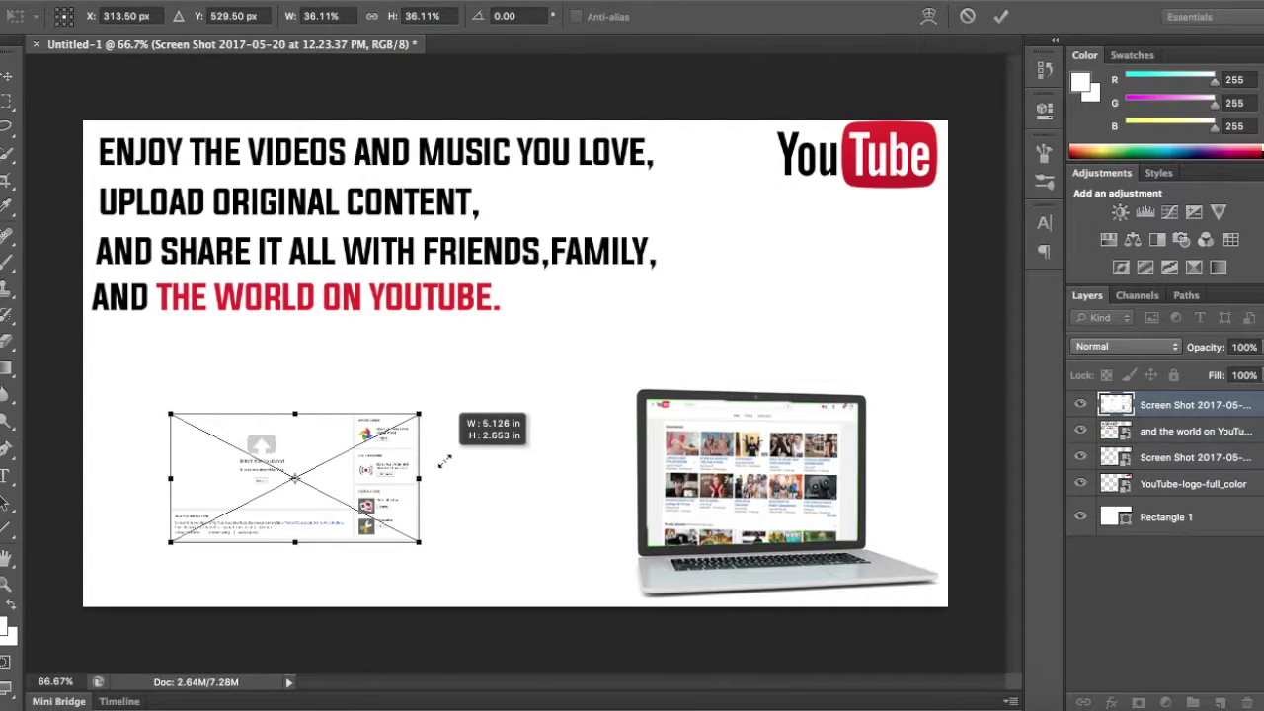
pyautogui.moveTo(444, 462); pyautogui.dragTo(459, 449)
pyautogui.moveTo(368, 469); pyautogui.dragTo(341, 389)
pyautogui.press('Return')
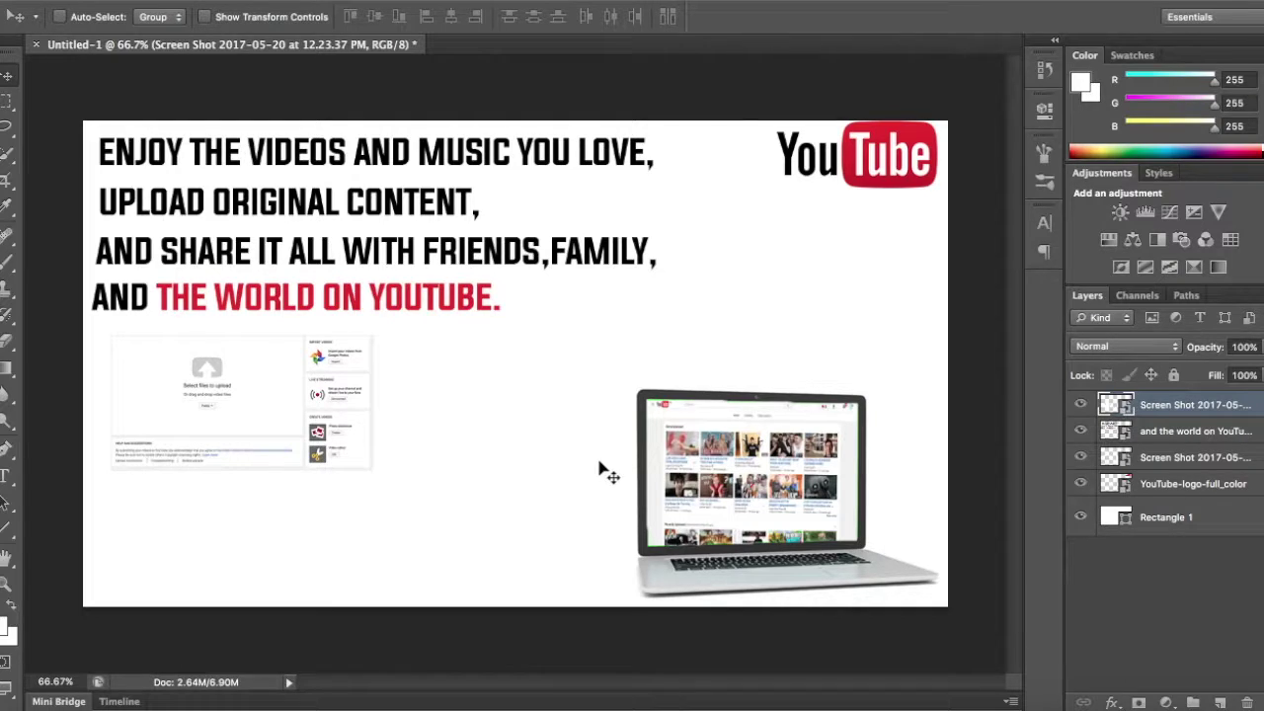
pyautogui.rightClick(1205, 419)
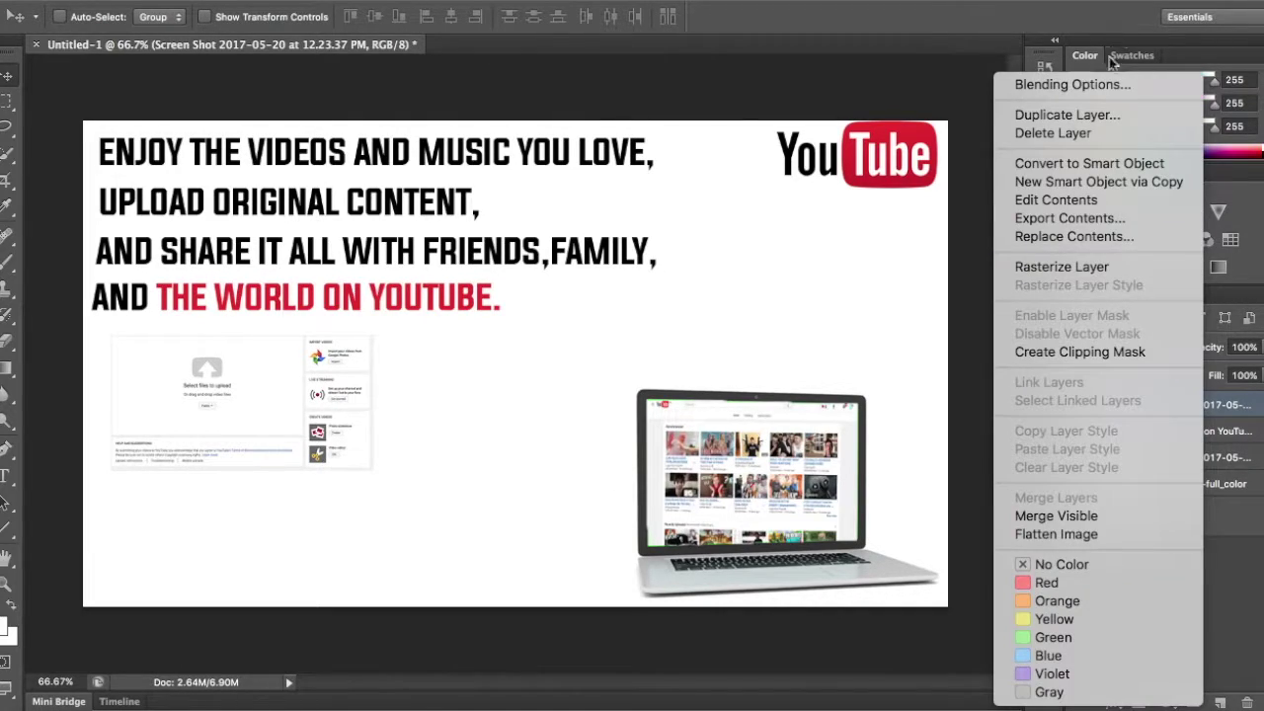
# Apply a Drop Shadow layer style to the screenshot layer via Blending Options.
pyautogui.click(1072, 84)
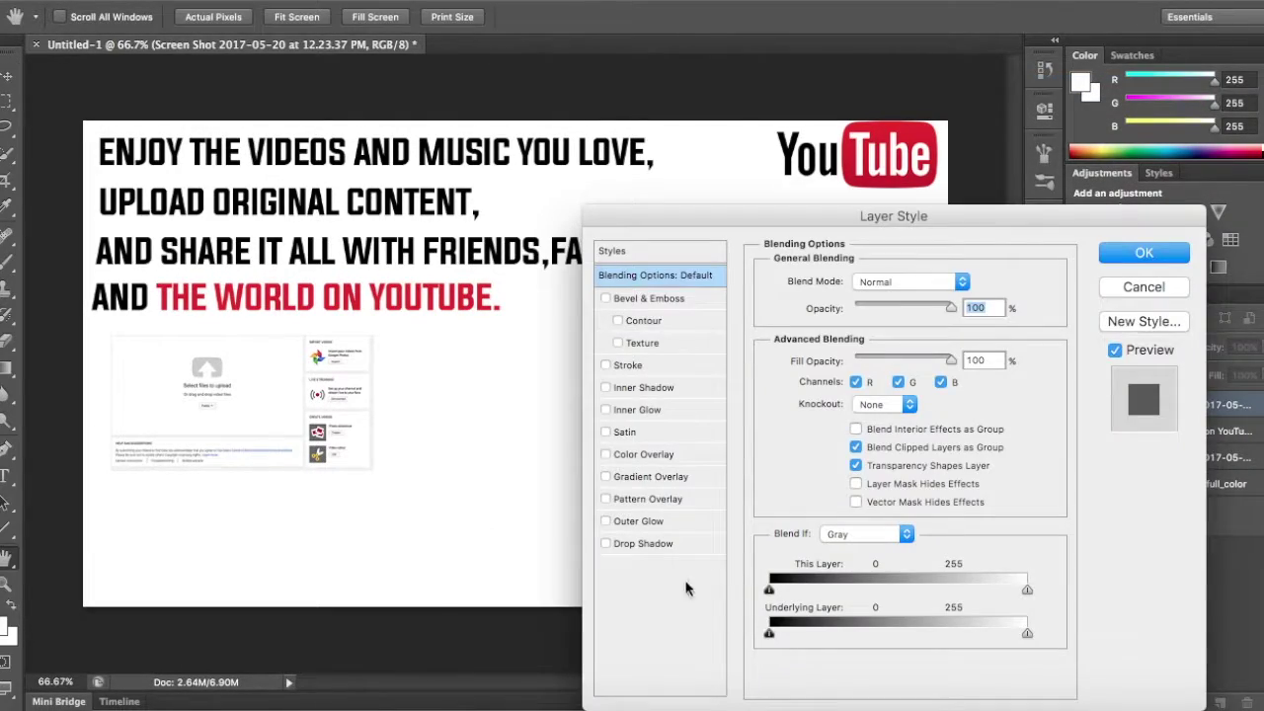
pyautogui.click(671, 549)
pyautogui.click(1143, 253)
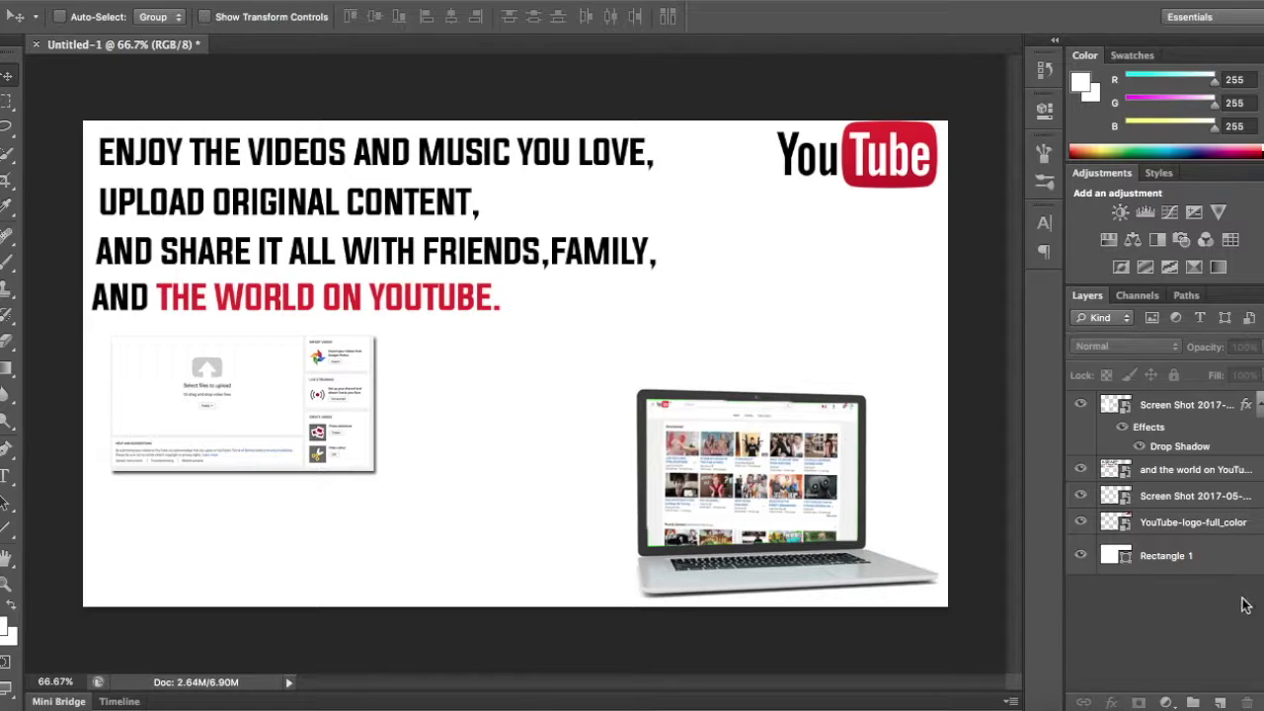
# Nudge the logo slightly right and down, and the laptop mockup up and left.
pyautogui.click(1190, 523)
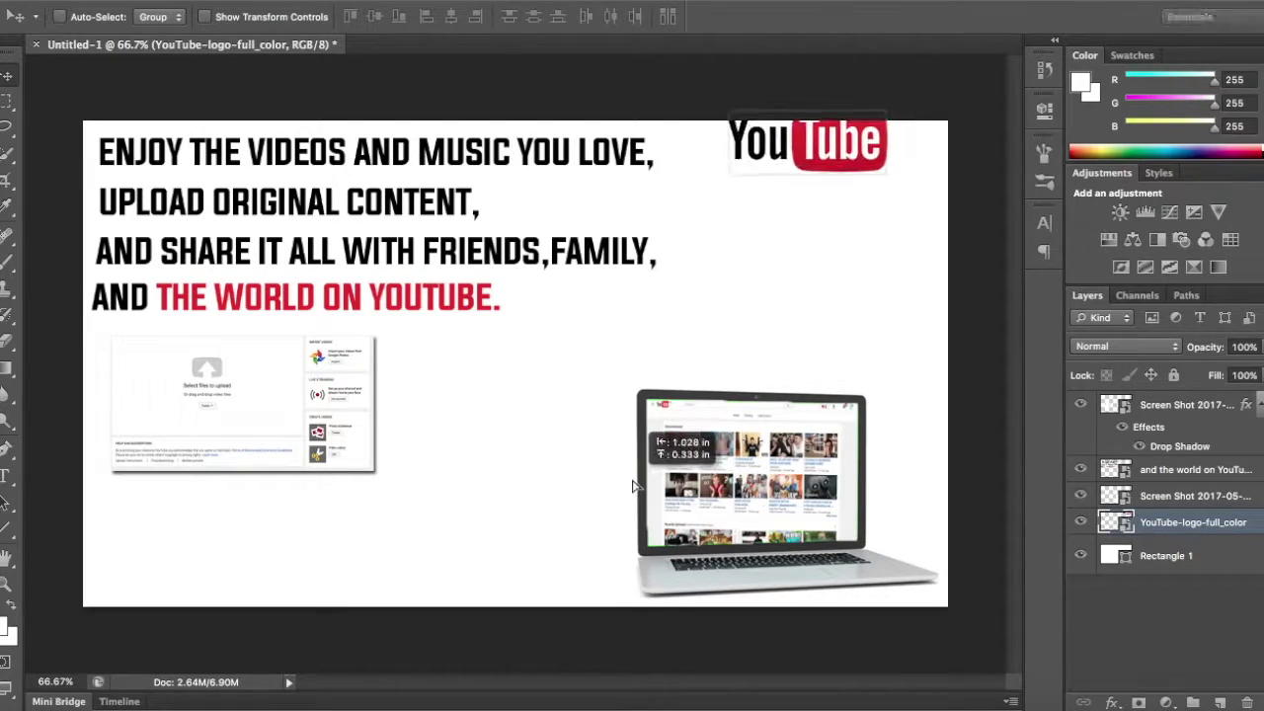
pyautogui.press('Right')
pyautogui.press('Right')
pyautogui.press('Right')
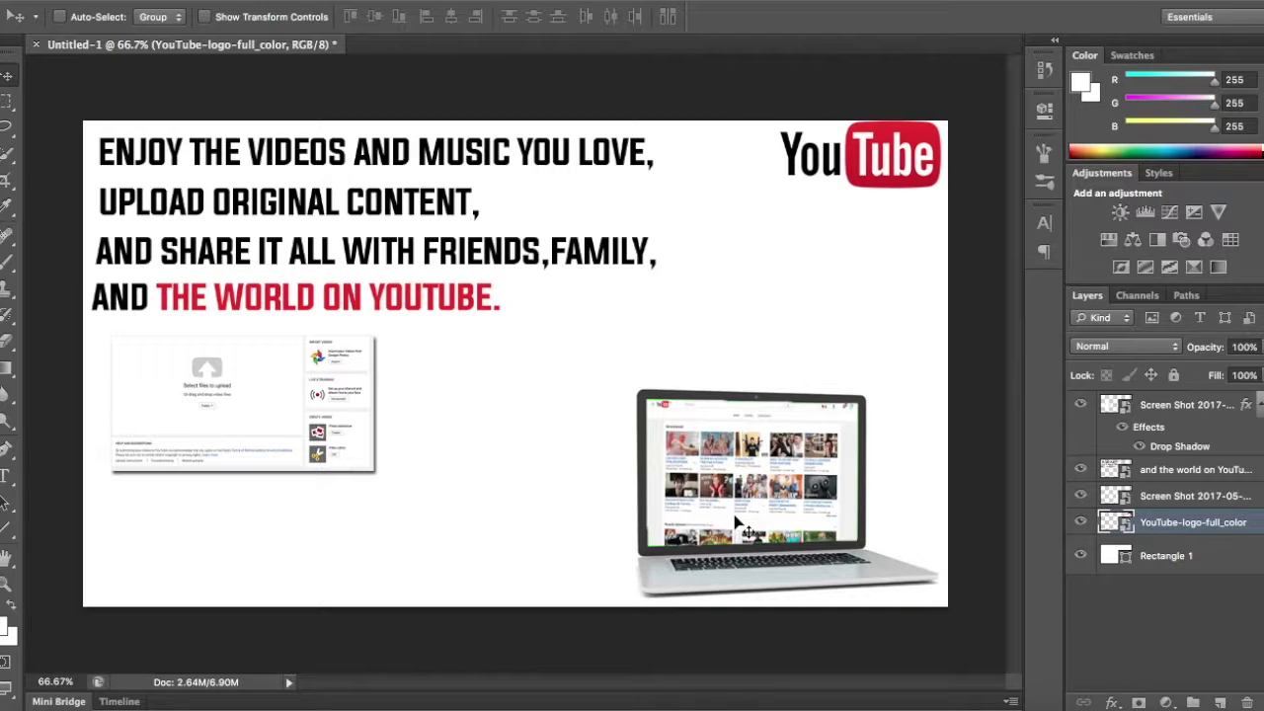
pyautogui.press('Down')
pyautogui.press('Down')
pyautogui.press('Down')
pyautogui.click(1151, 497)
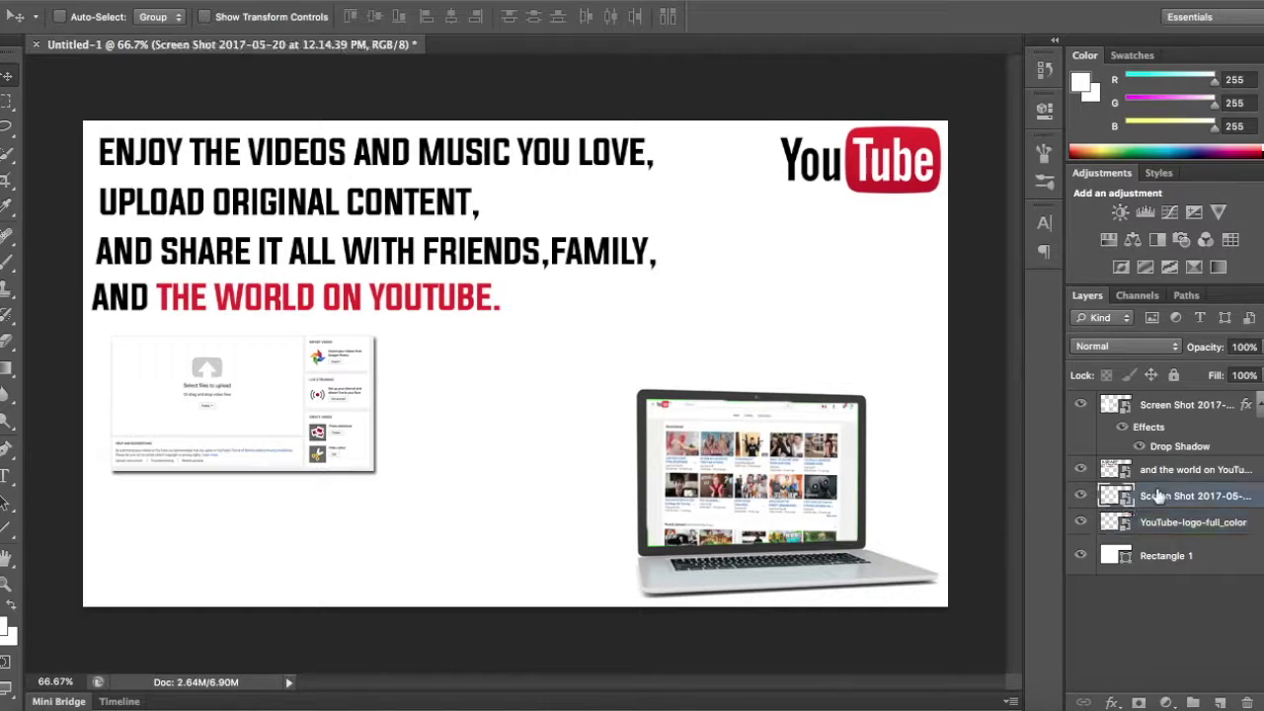
pyautogui.press('Left')
pyautogui.press('Left')
pyautogui.press('Left')
pyautogui.press('Up')
pyautogui.press('Up')
pyautogui.press('Up')
pyautogui.press('Left')
pyautogui.press('Left')
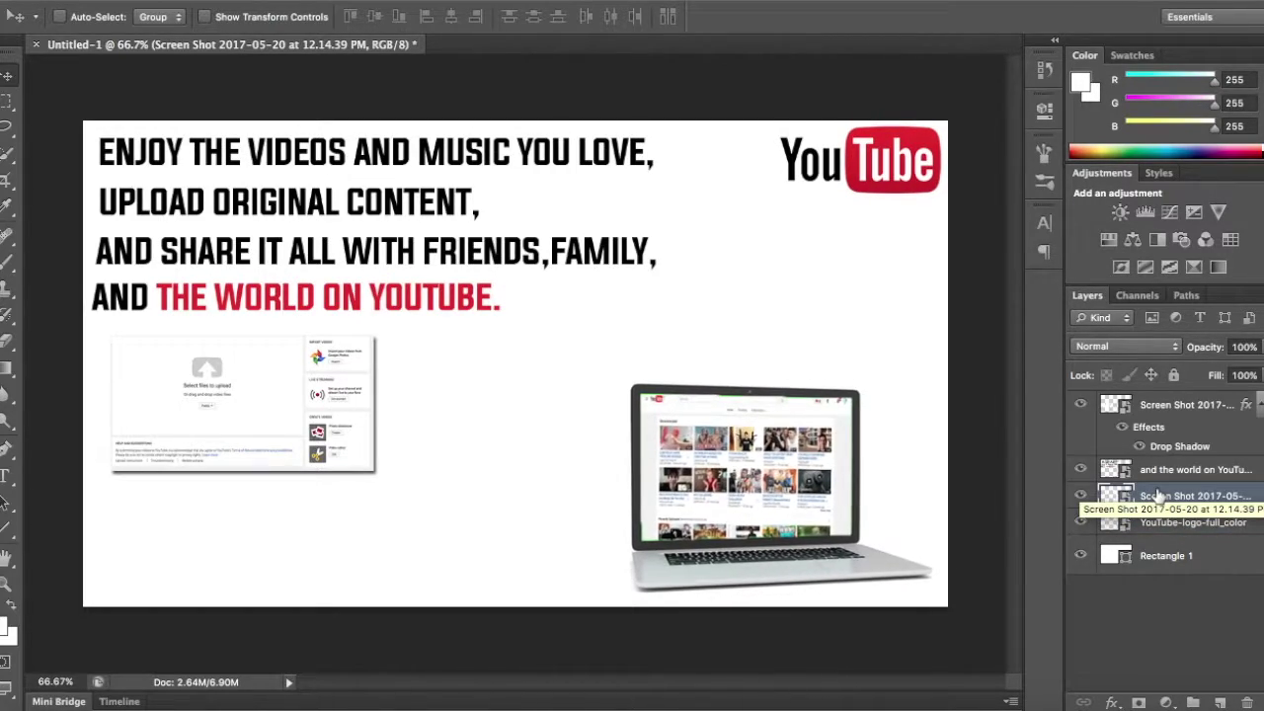
pyautogui.press('Up')
pyautogui.press('Up')
# Delete the upload-page screenshot layer from the banner.
pyautogui.click(1175, 474)
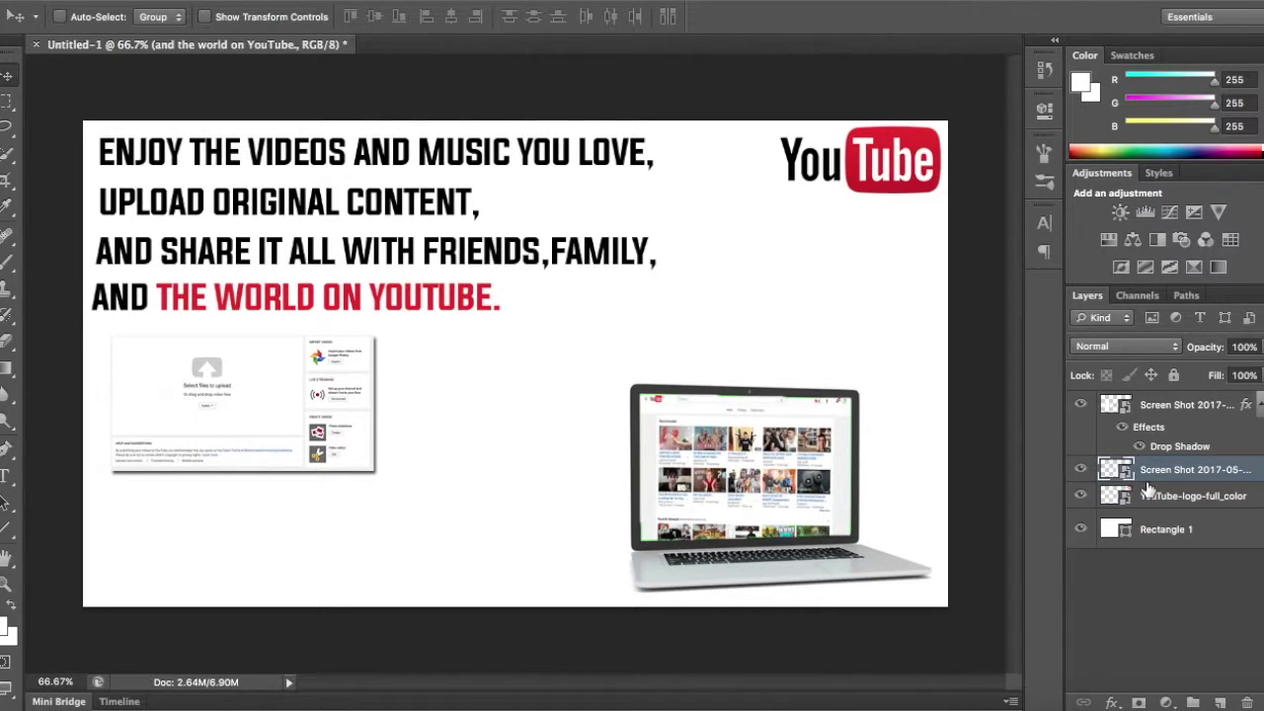
pyautogui.click(1170, 523)
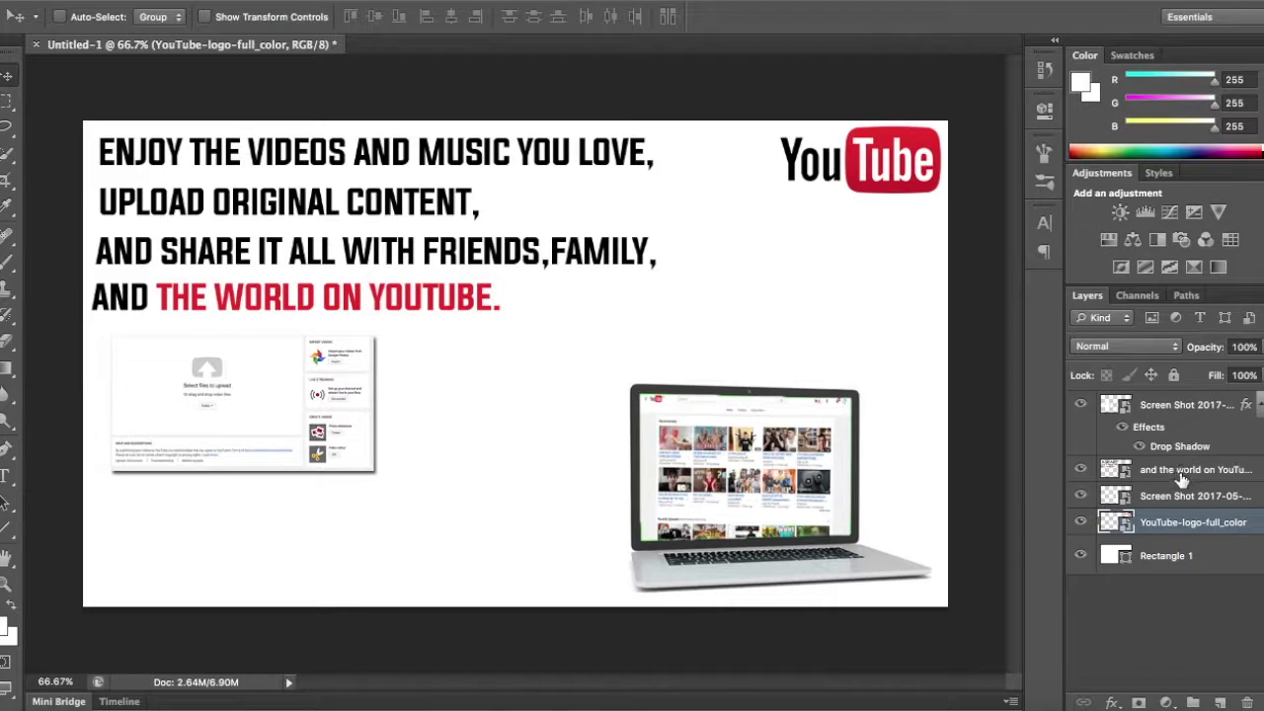
pyautogui.click(1177, 413)
pyautogui.press('Delete')
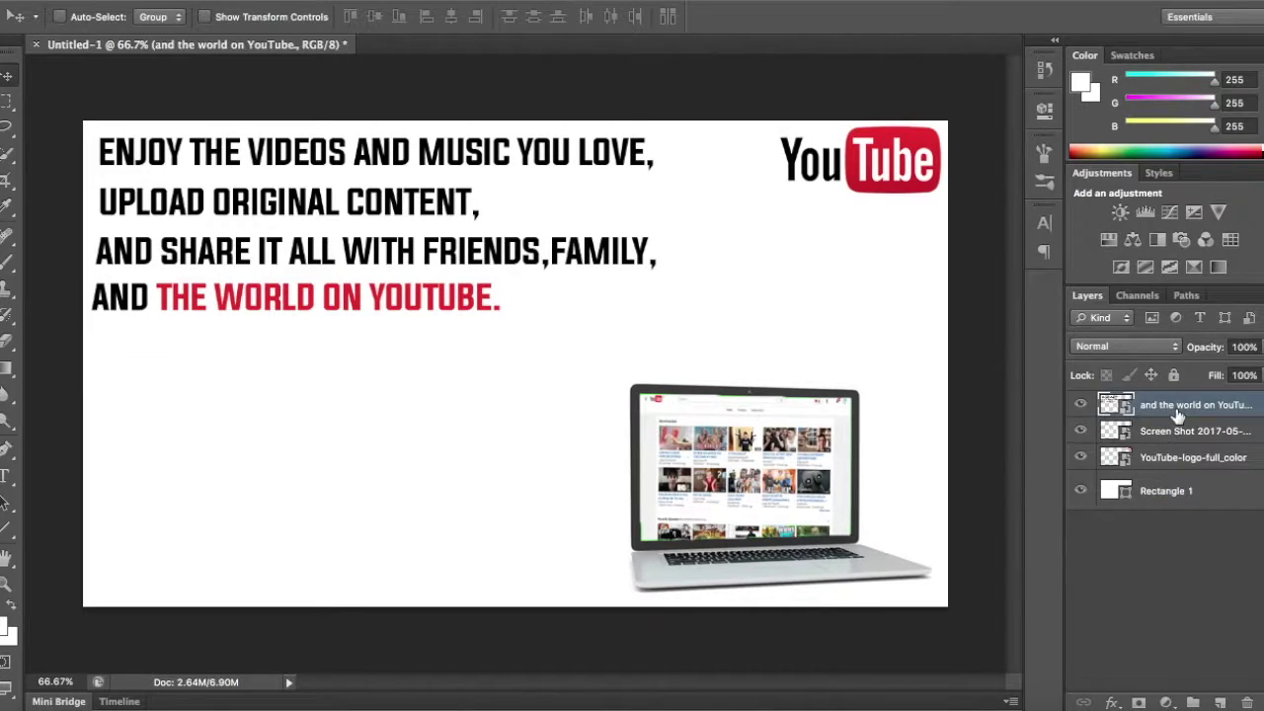
# Enlarge the laptop mockup to about 146% and place it left, beneath the slogan.
pyautogui.click(1162, 517)
pyautogui.click(1171, 467)
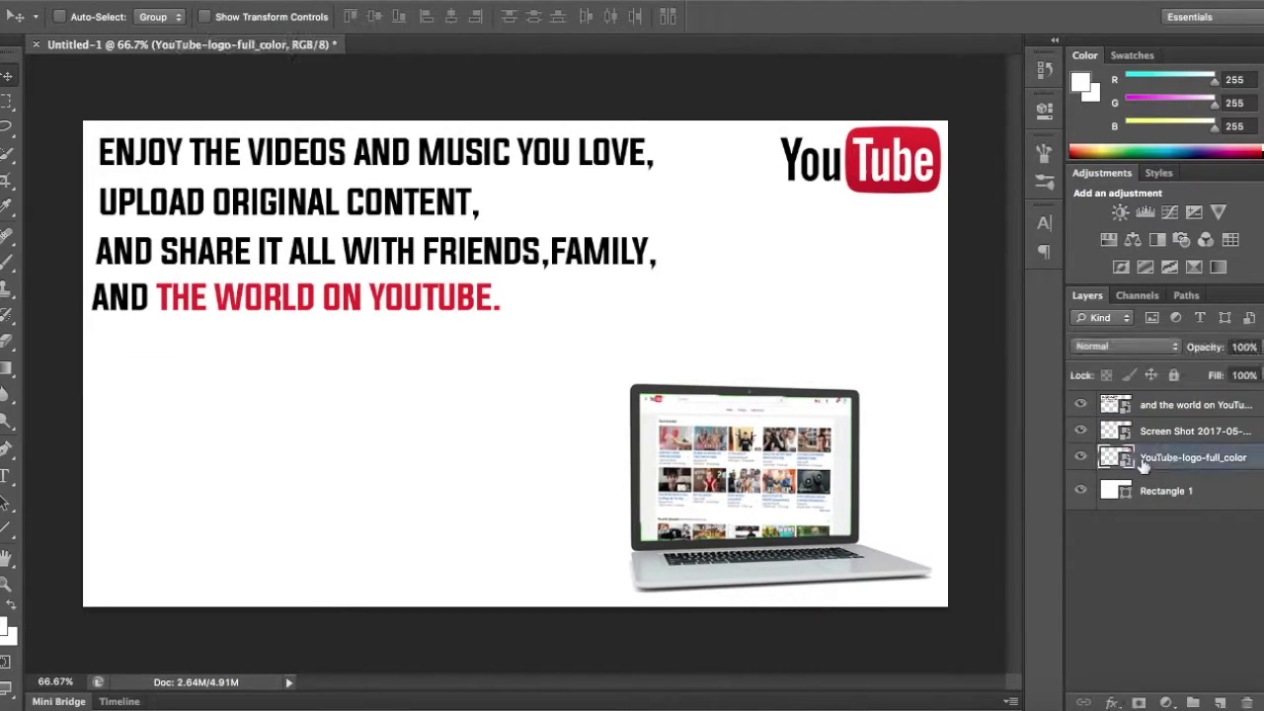
pyautogui.click(1194, 431)
pyautogui.moveTo(851, 462); pyautogui.dragTo(750, 437)
pyautogui.hotkey('ctrl', 't')
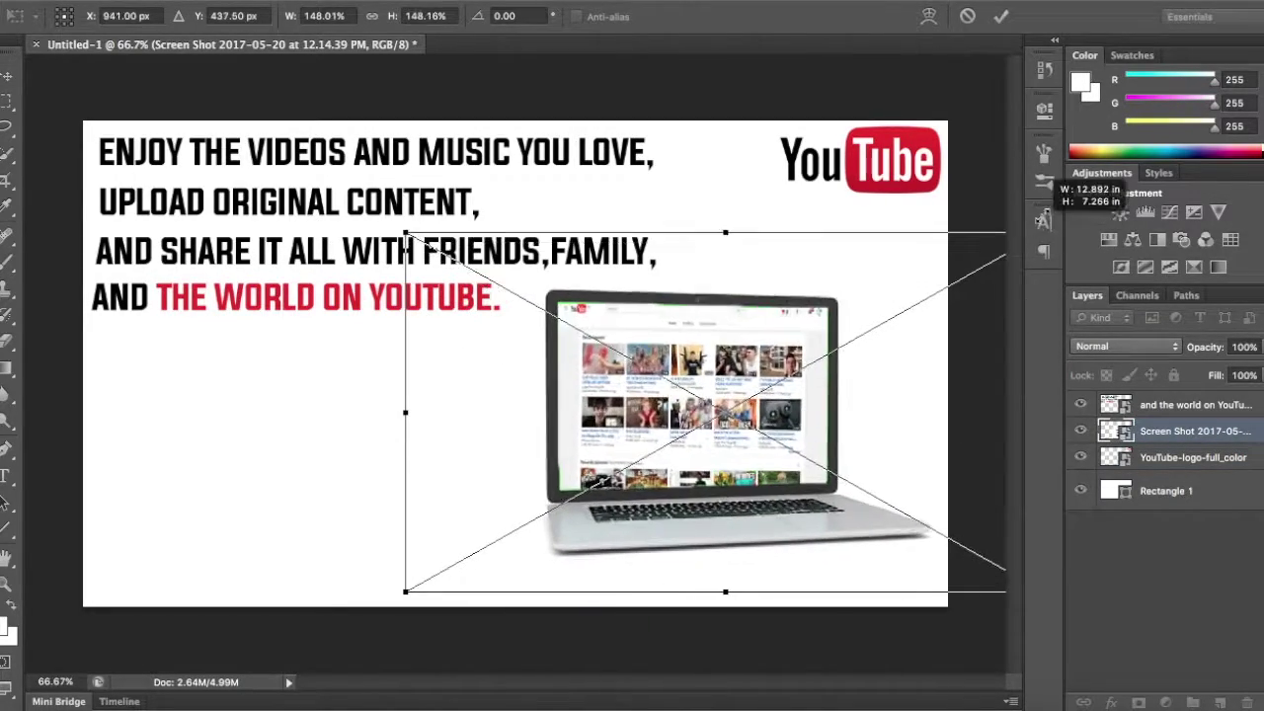
pyautogui.moveTo(919, 299); pyautogui.dragTo(1017, 242)
pyautogui.moveTo(780, 435); pyautogui.dragTo(775, 449)
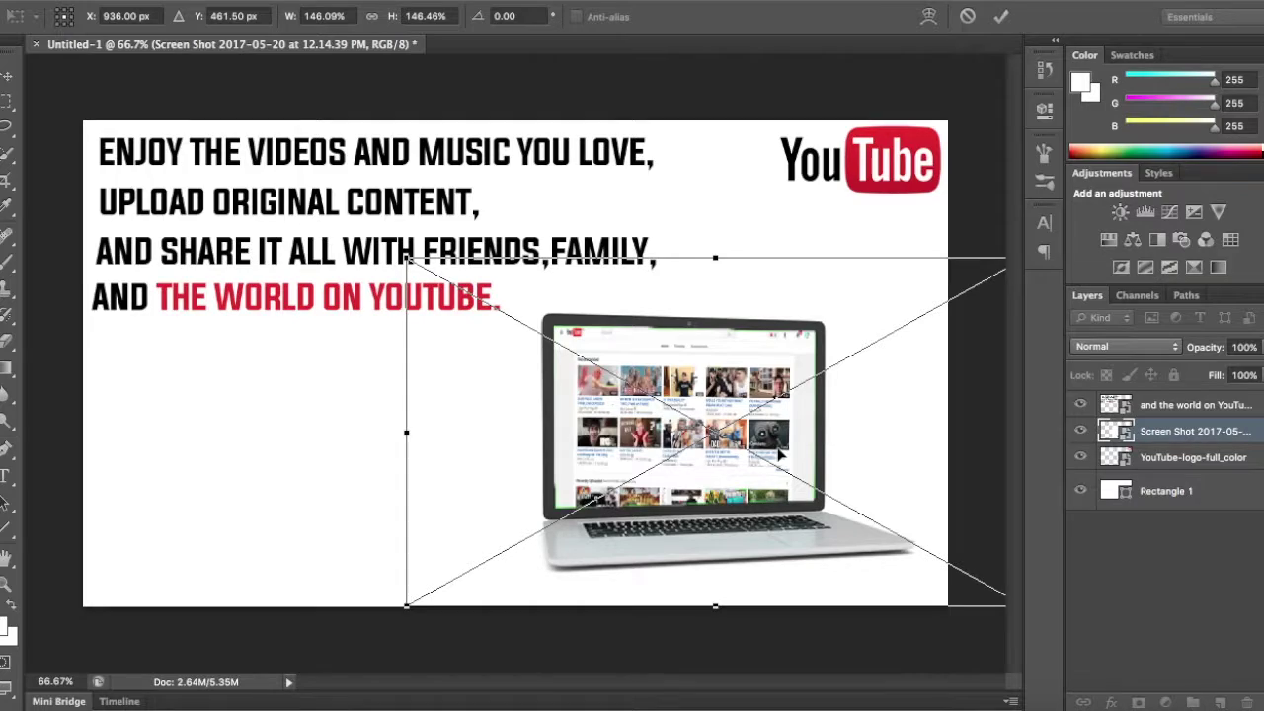
pyautogui.press('Return')
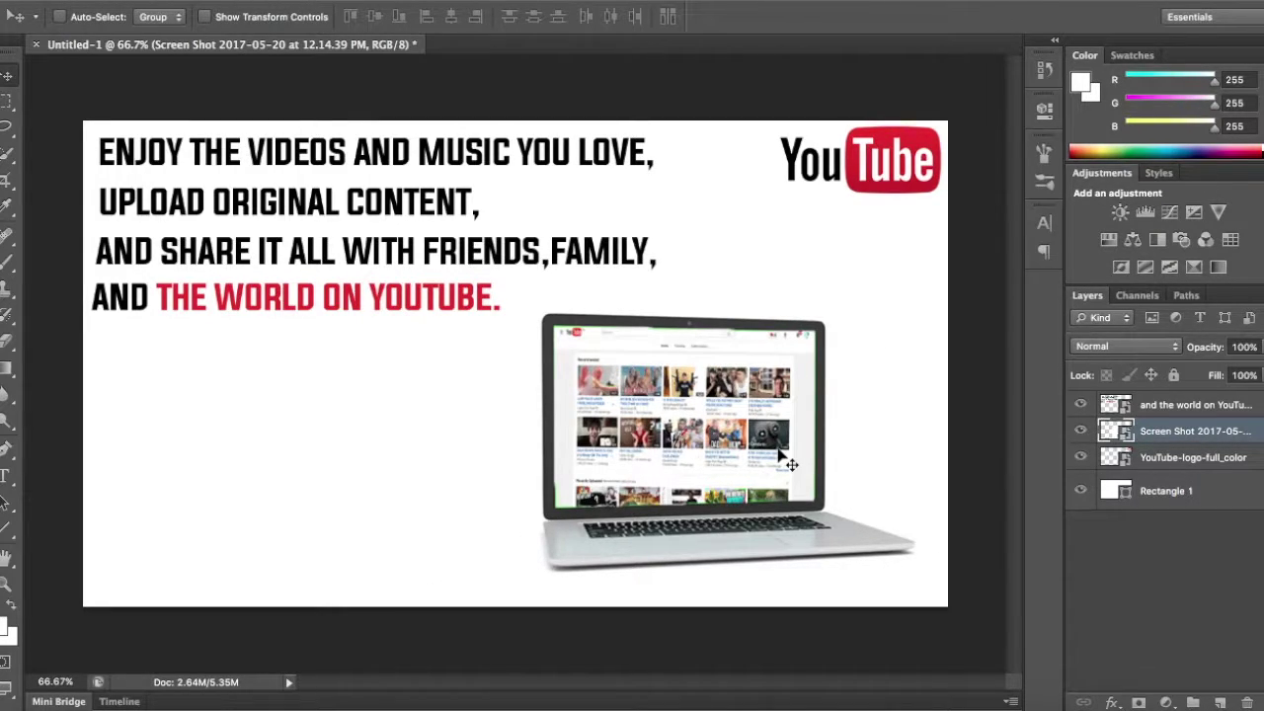